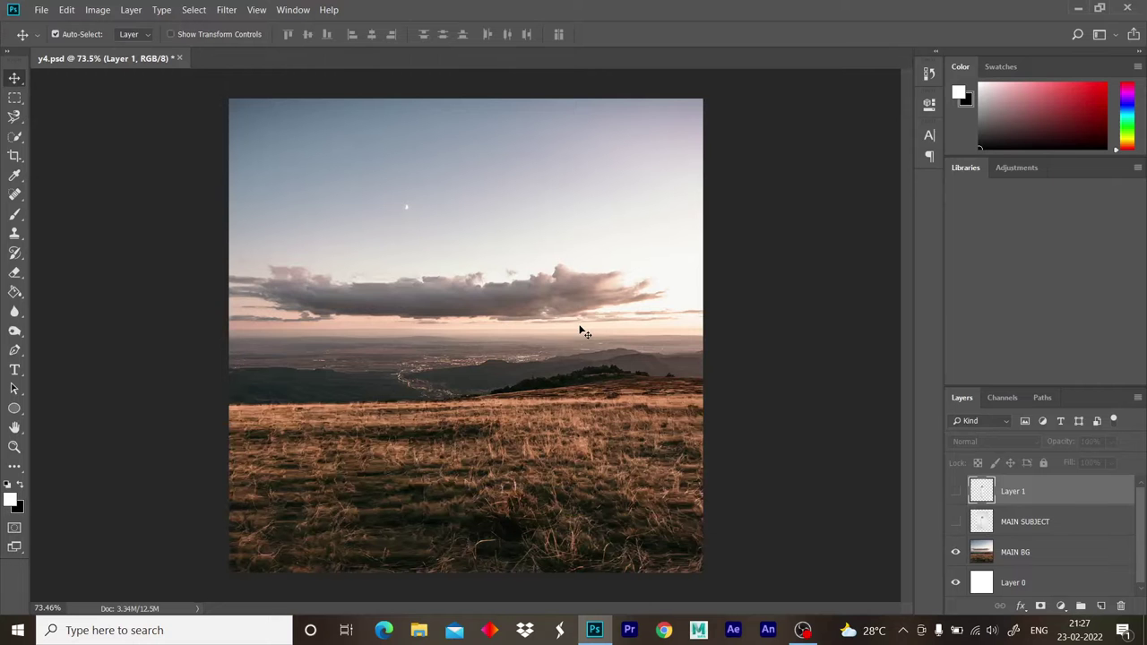
- Compare the original woman photo with the cutout layer, leaving only the cutout visible
key("z")
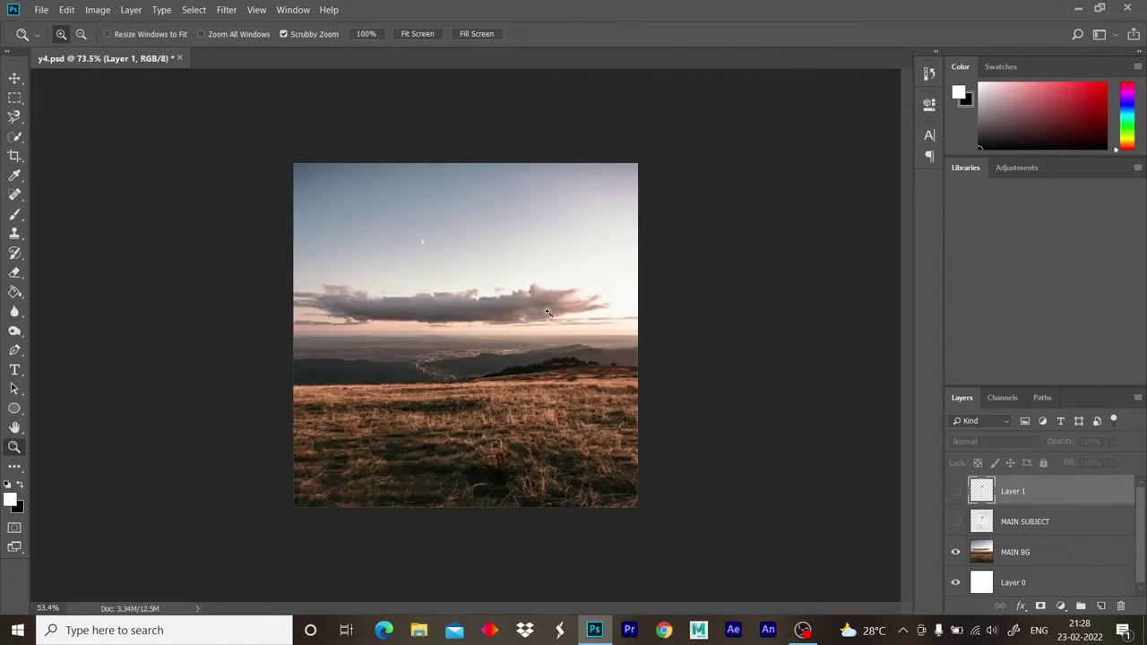
left_click_drag(558, 333, 562, 311)
key("v")
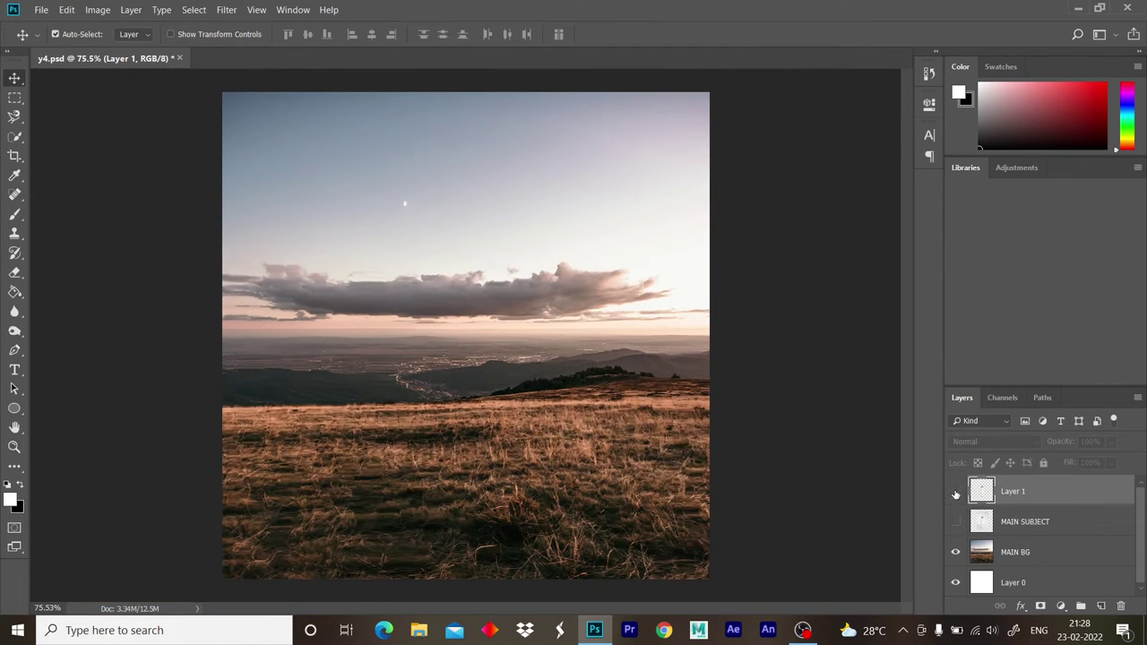
left_click(955, 522)
key("z")
left_click_drag(568, 353, 751, 404)
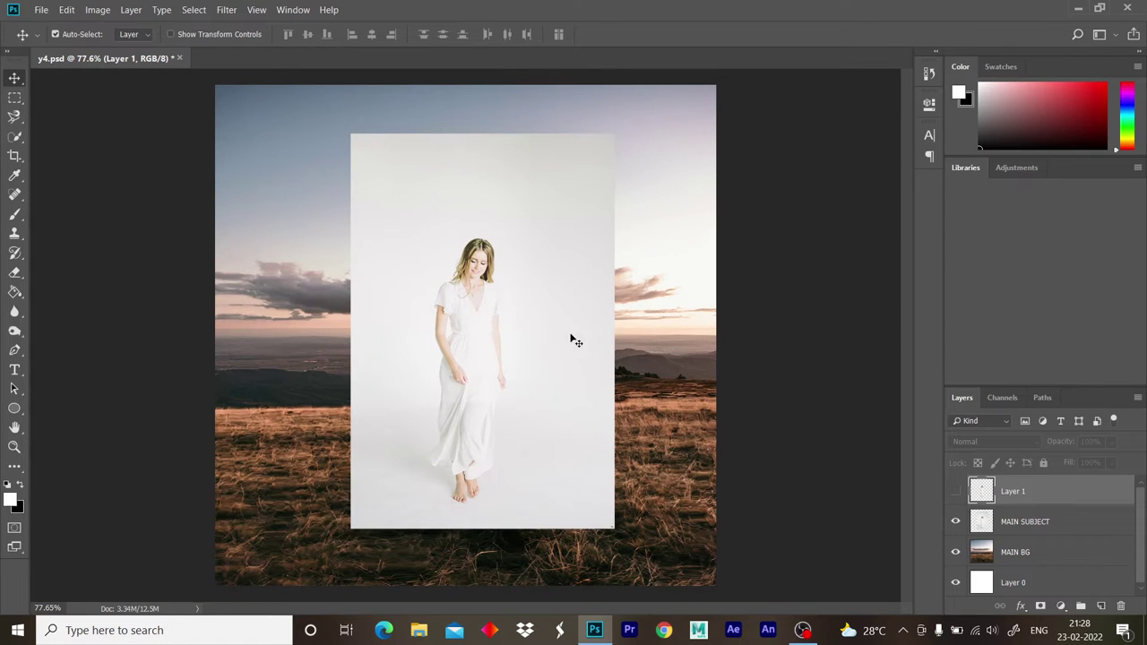
left_click(955, 522)
left_click(955, 491)
key("z")
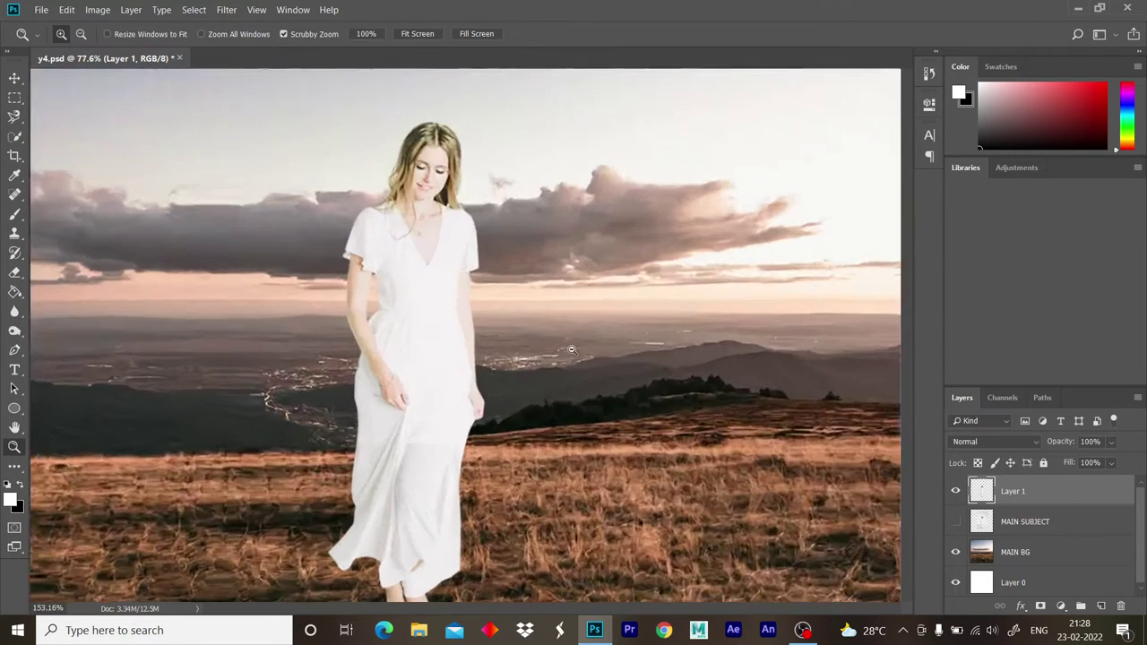
left_click_drag(555, 358, 582, 364)
key("v")
- Rename the cutout layer to SUBJECT and delete the original MAIN SUBJECT layer
left_click(1024, 522)
double_click(1013, 491)
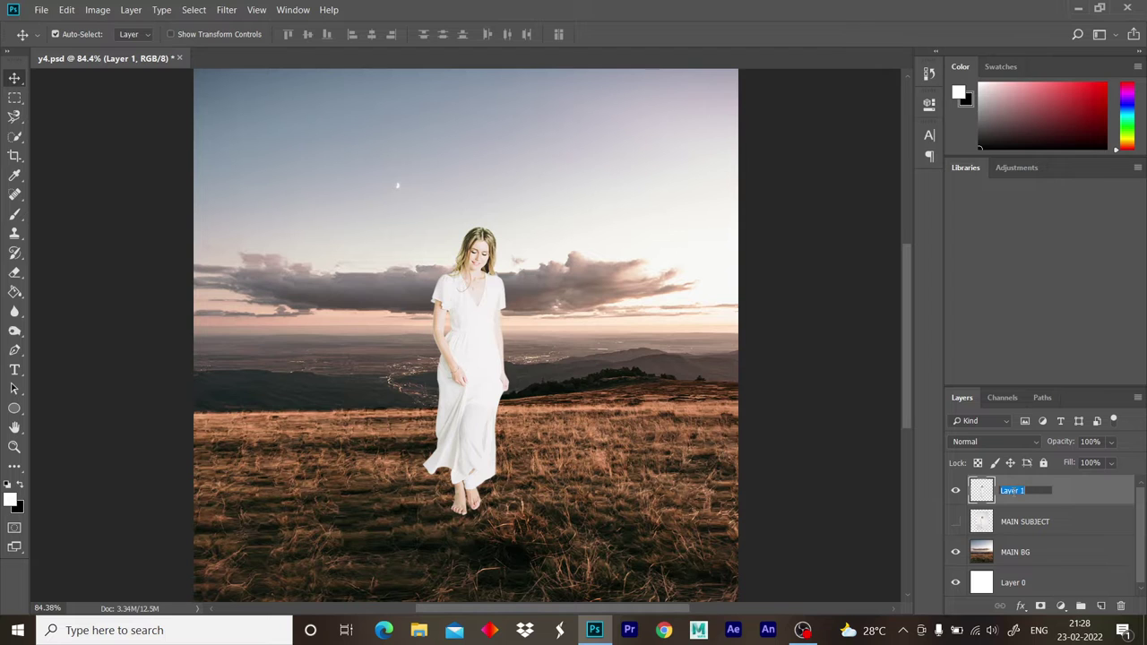
type("SUBJECT")
key("Return")
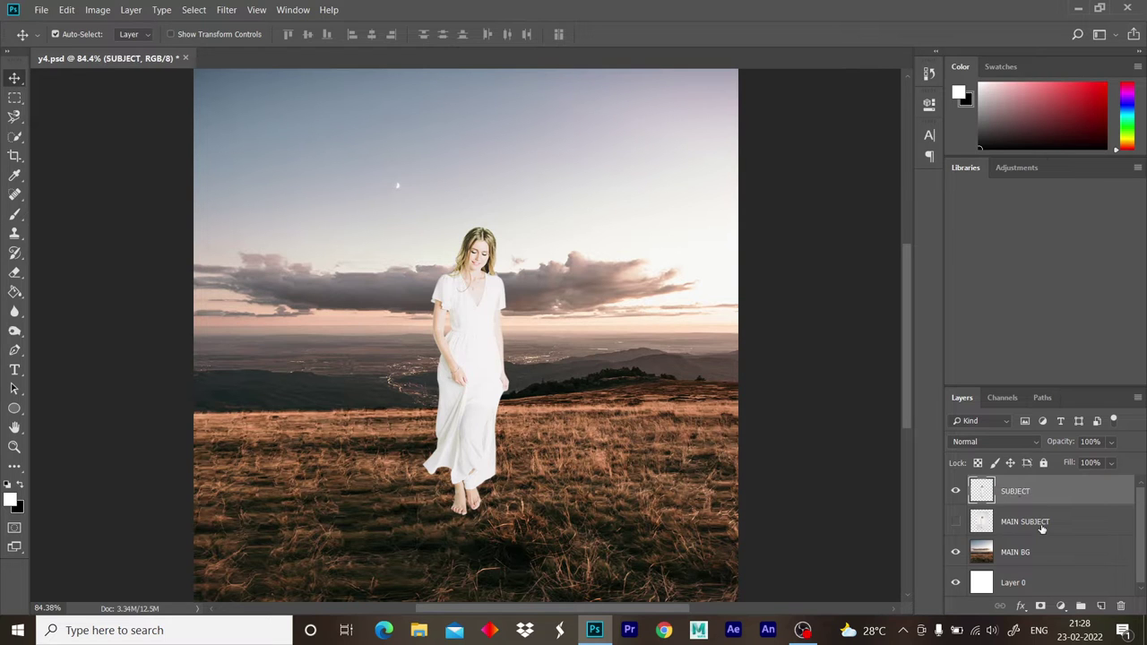
left_click_drag(1041, 528, 1119, 606)
left_click(226, 9)
key("Escape")
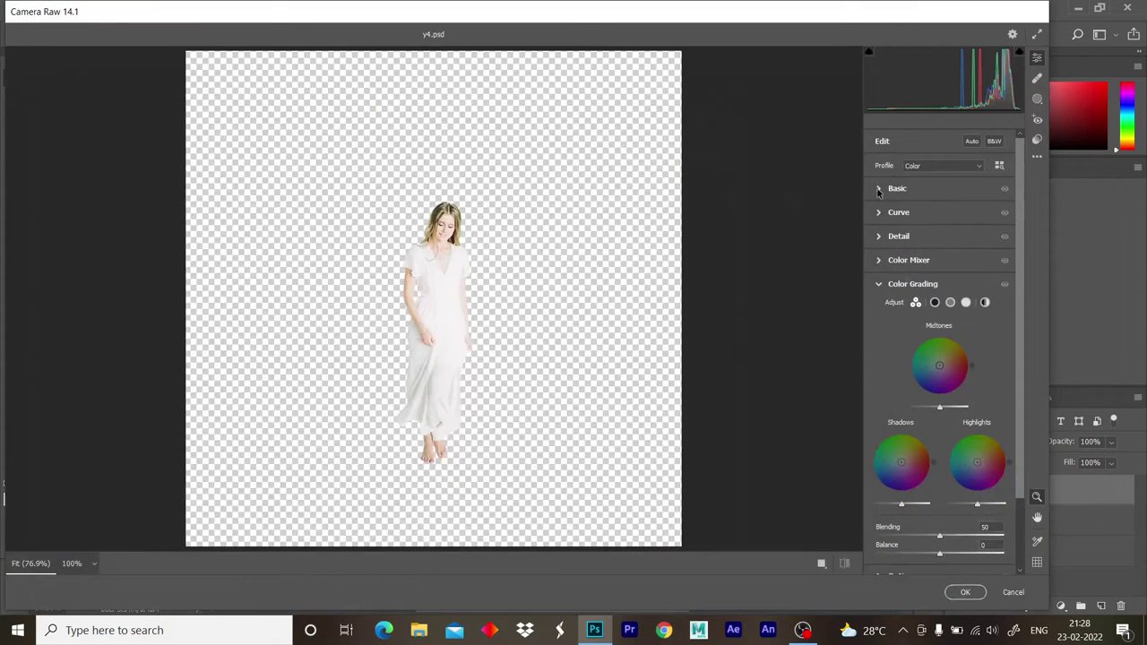
- Grade SUBJECT in Camera Raw: slightly warmer, exposure -0.60, highlights -100, whites -25, blacks +8, more clarity and saturation
left_click(897, 188)
left_click_drag(938, 235, 942, 235)
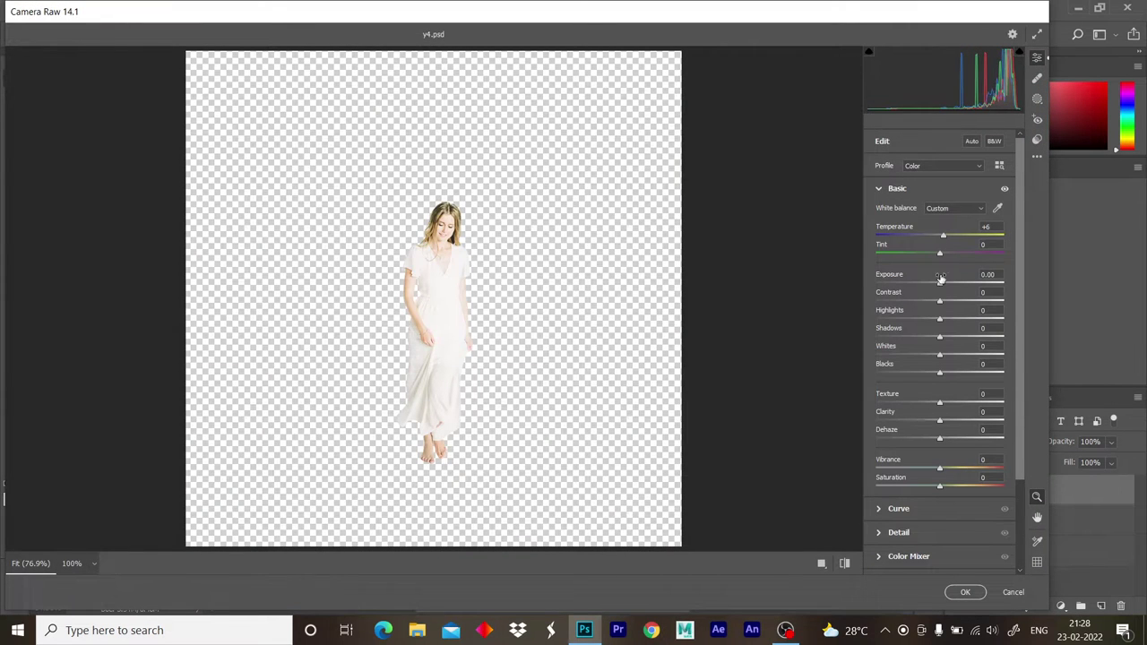
mouse_move(926, 280)
left_mouse_down()
mouse_move(940, 301)
mouse_move(853, 317)
left_mouse_up()
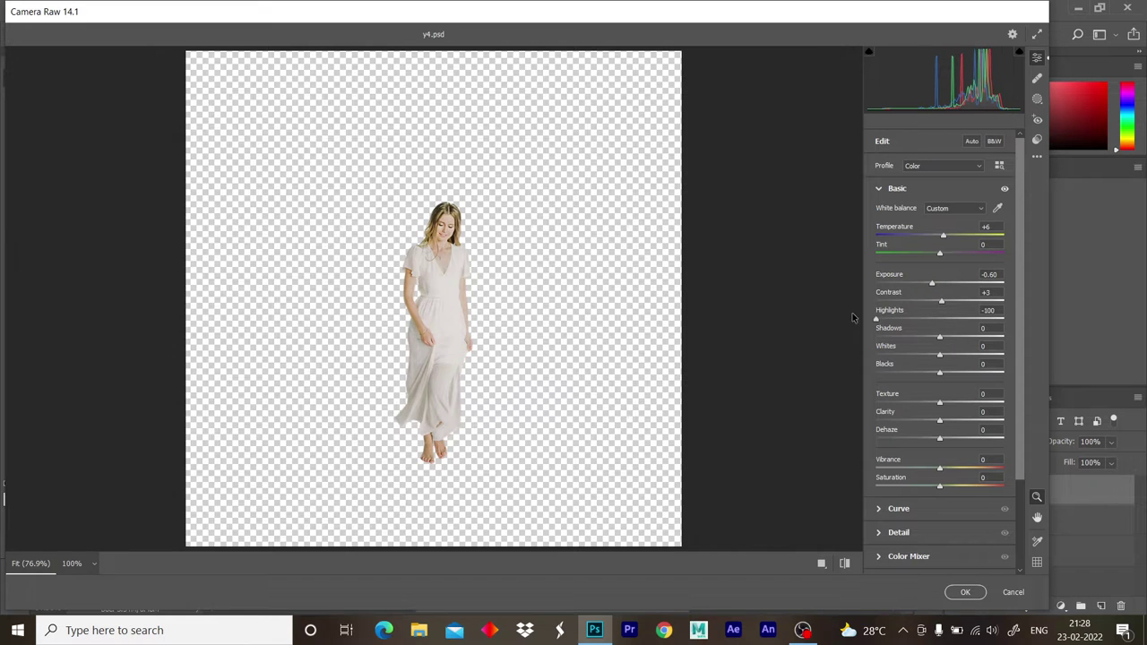
mouse_move(939, 354)
left_mouse_down()
mouse_move(923, 354)
mouse_move(943, 372)
left_mouse_up()
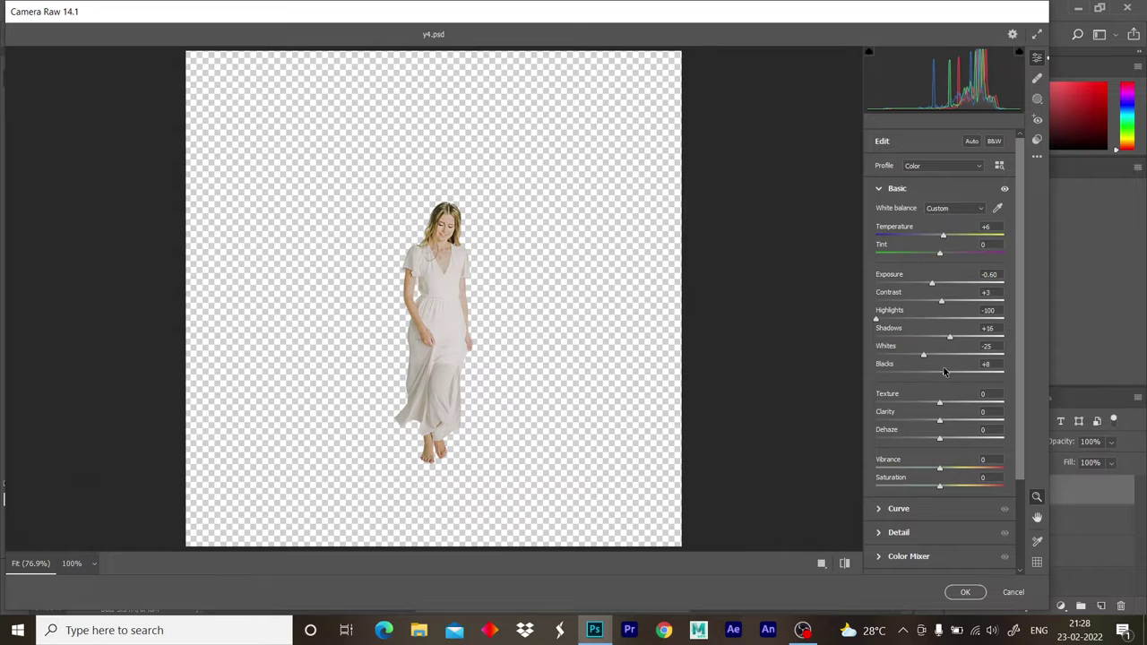
left_click_drag(939, 420, 945, 421)
left_click_drag(940, 482, 946, 484)
scroll(936, 469, "down", 2)
scroll(936, 470, "down", 1)
left_click(965, 591)
key("z")
left_click_drag(681, 347, 585, 334)
- Zoom in on the woman's feet and select the MAIN BG layer
key("v")
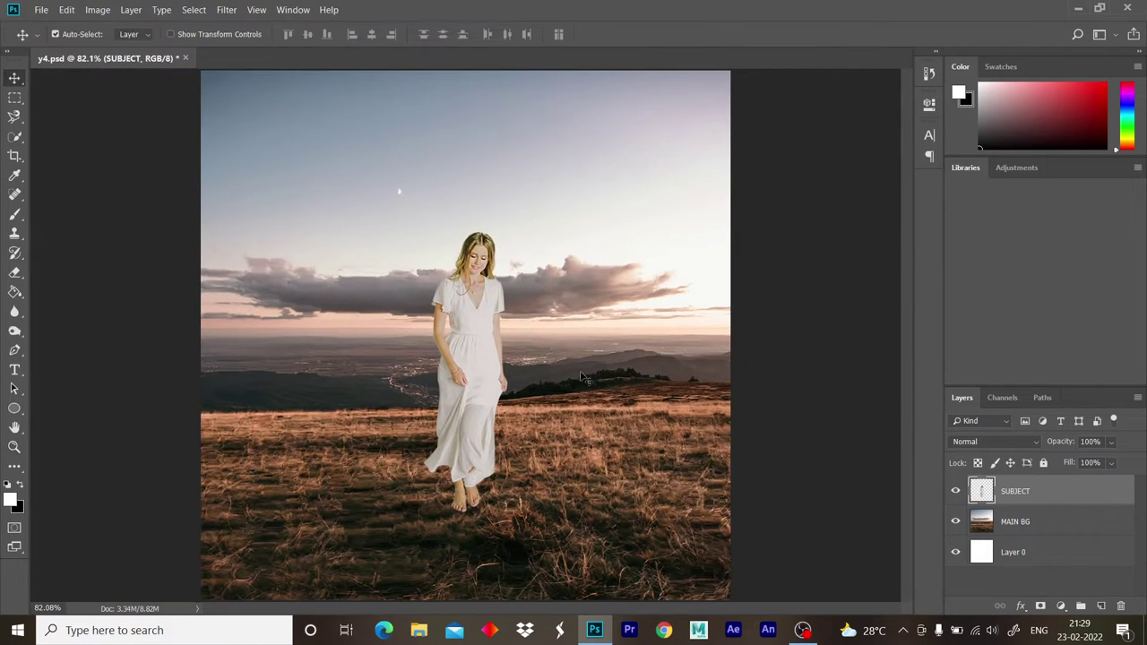
scroll(529, 328, "up", 5)
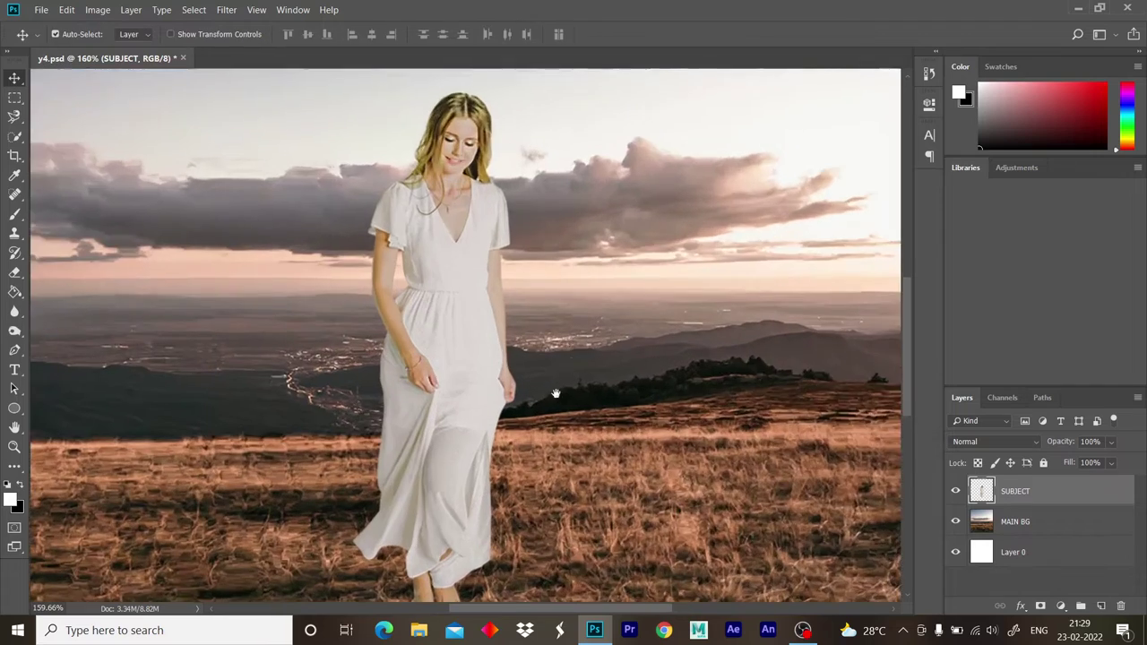
left_click_drag(586, 323, 585, 130)
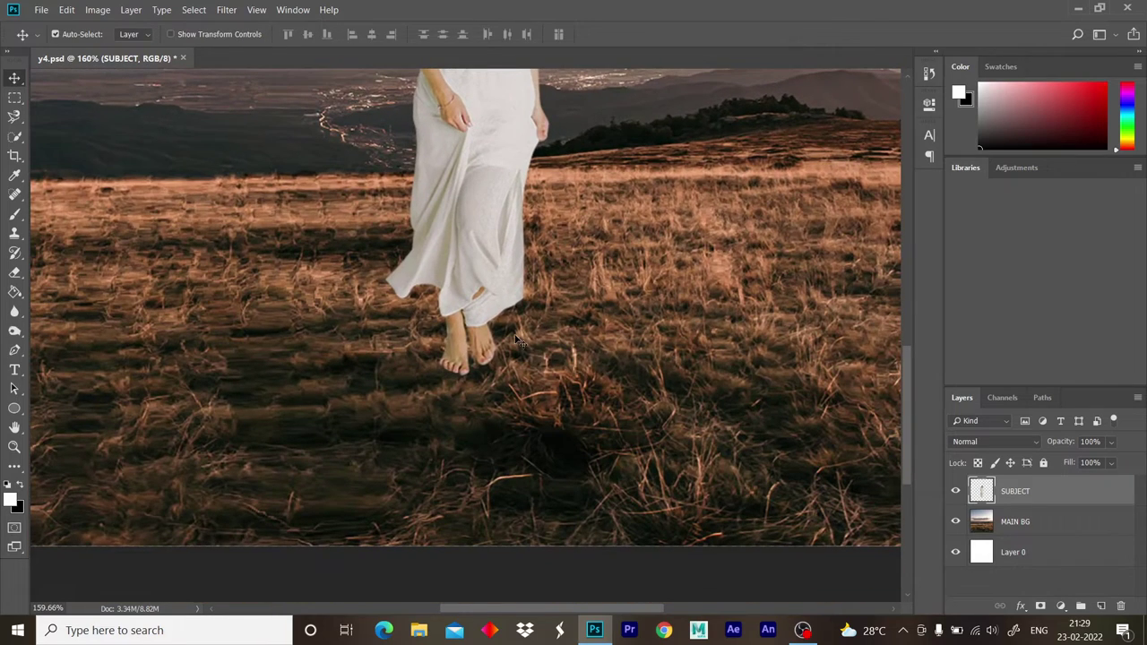
left_click(1044, 517)
left_click(1065, 607)
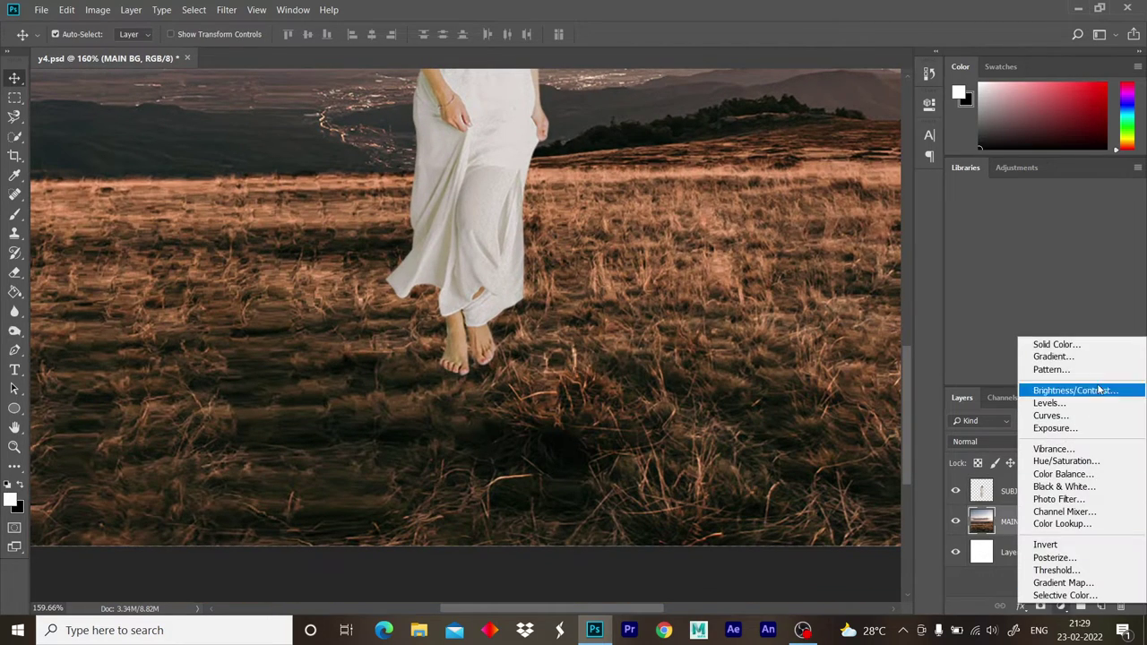
left_click(1106, 345)
left_click(1093, 232)
- Add a Hue/Saturation layer at Lightness -71, clipped to MAIN BG with an inverted mask
left_click(1059, 607)
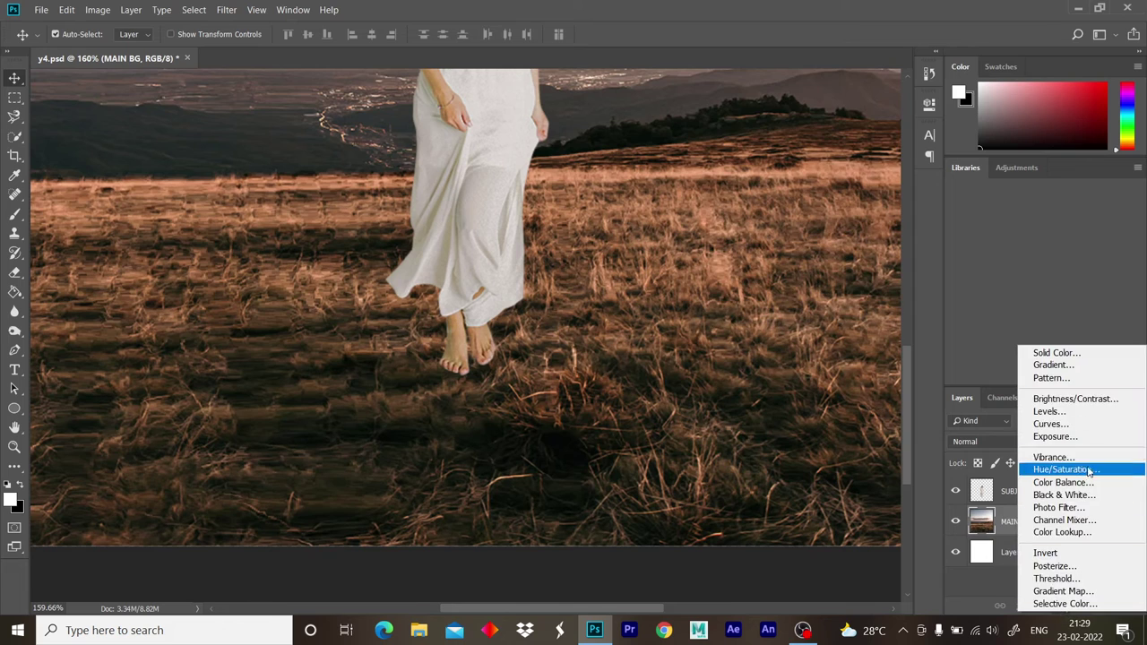
left_click(1097, 470)
left_click_drag(798, 259, 738, 260)
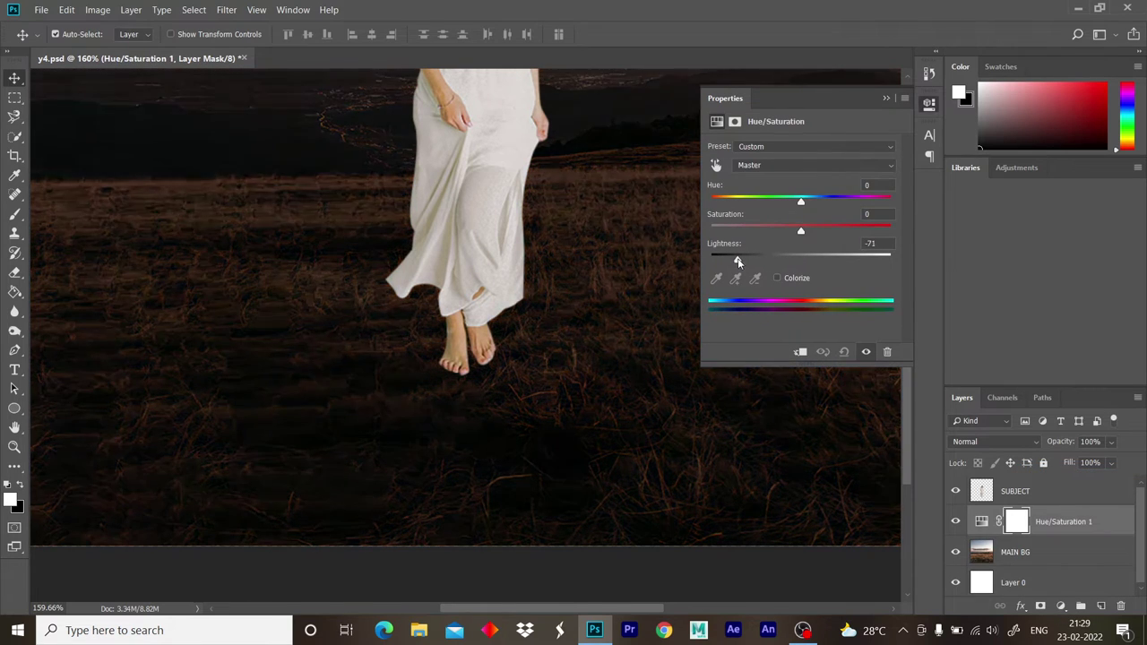
left_click(885, 99)
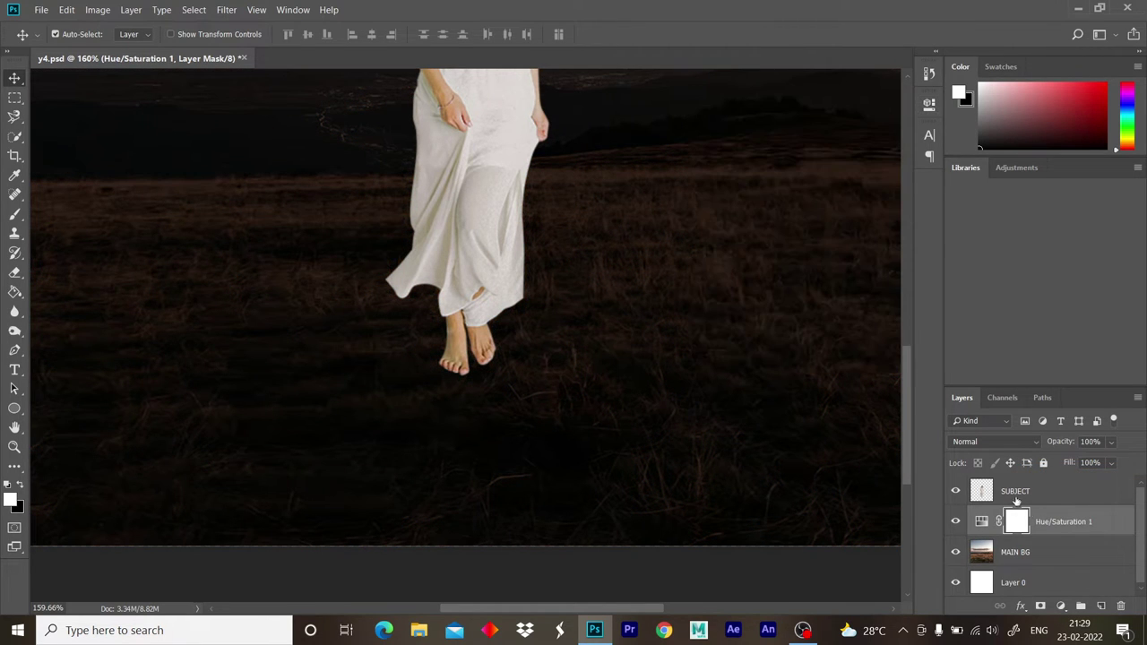
left_click(1013, 537, "alt")
key("ctrl+i")
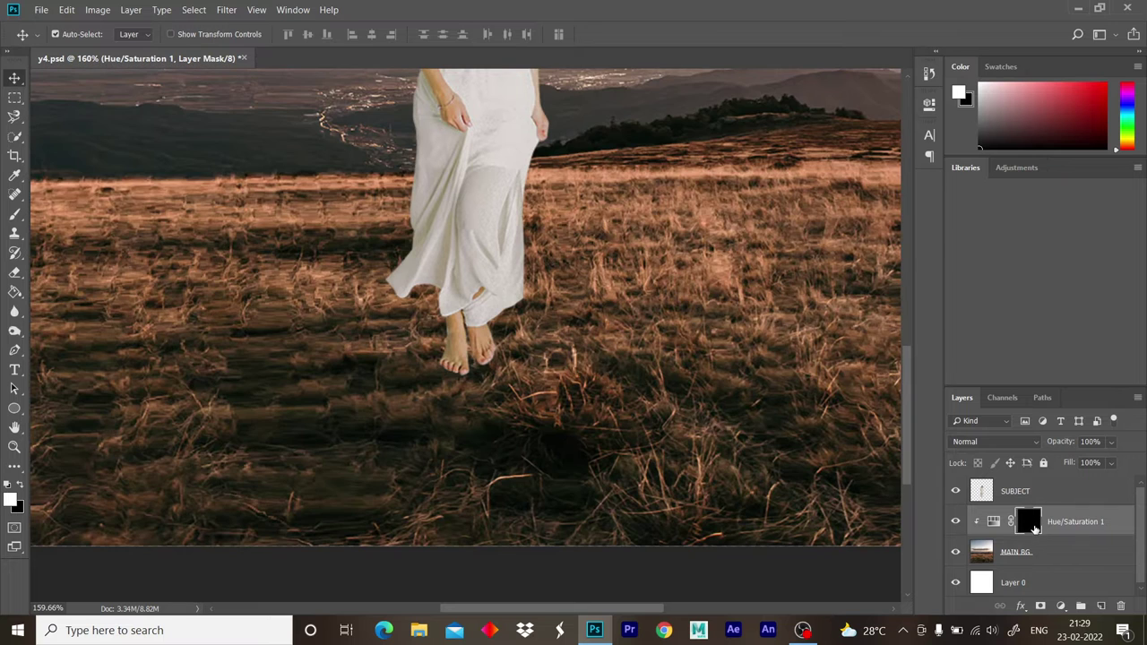
- Paint a soft contact shadow under the feet with a size-90 brush on the Hue/Saturation mask
key("b")
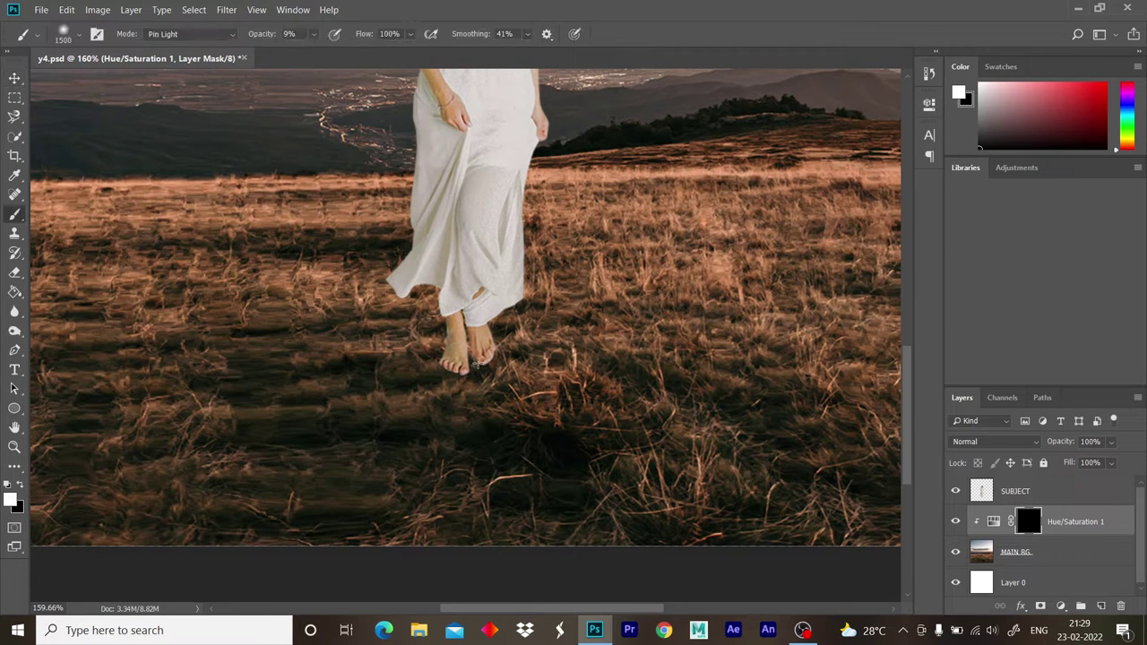
key("bracketleft")
key("bracketleft")
key("bracketleft")
key("bracketleft")
key("bracketleft")
key("bracketleft")
key("bracketleft")
key("bracketleft")
key("bracketleft")
left_click_drag(456, 281, 502, 283)
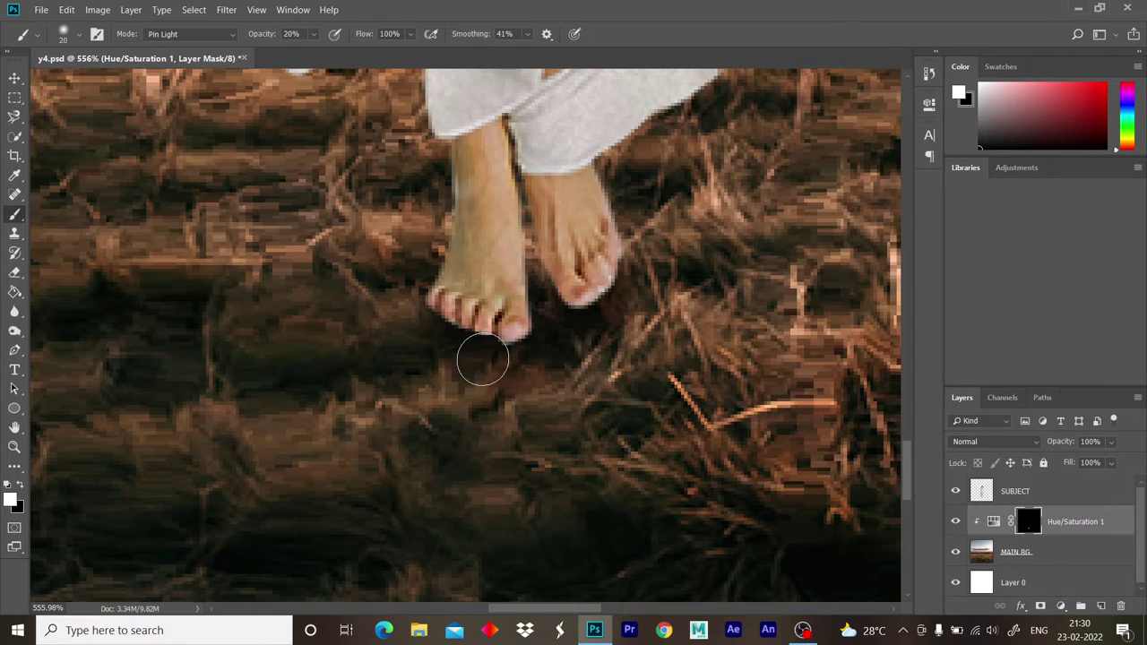
scroll(515, 376, "down", 7)
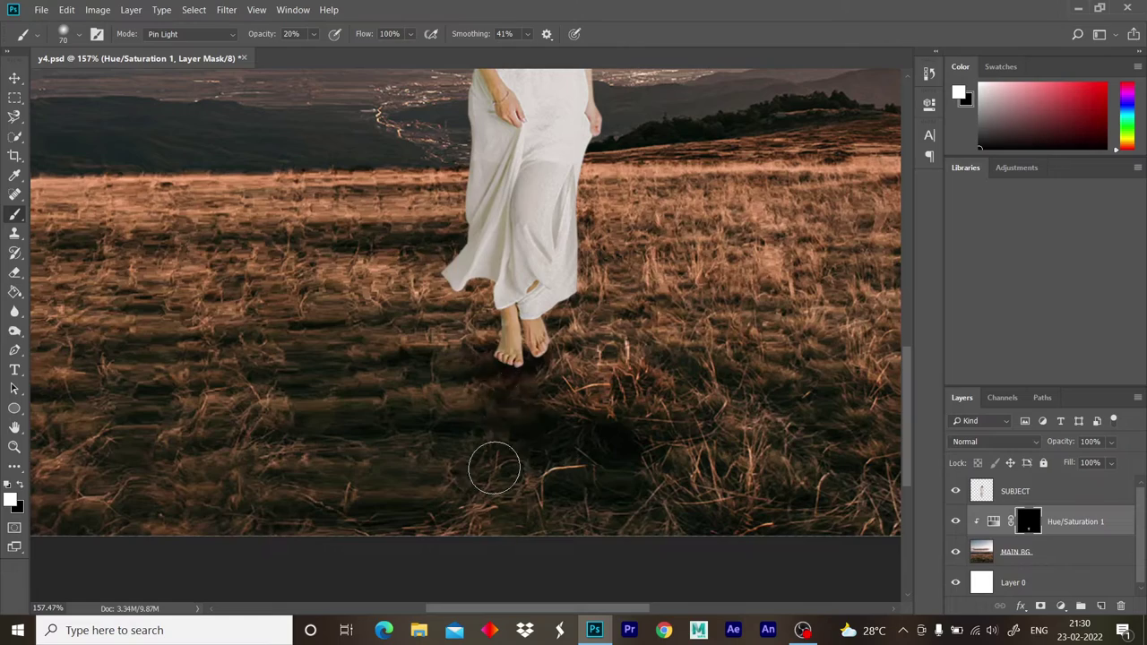
scroll(550, 511, "down", 3)
scroll(525, 422, "up", 5)
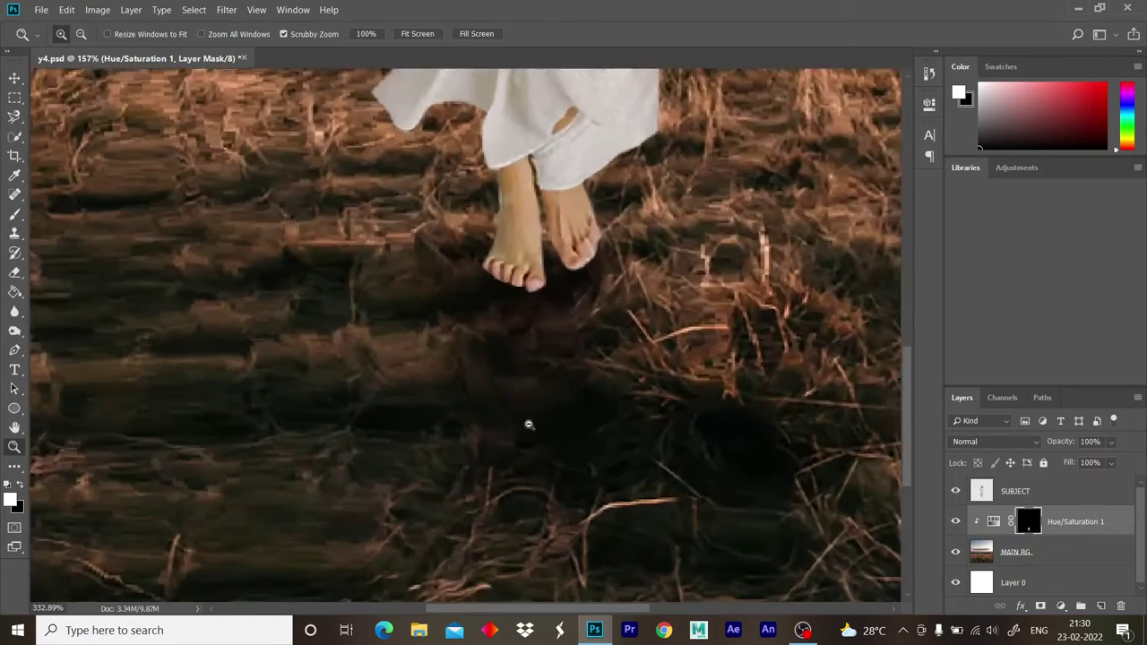
scroll(563, 396, "up", 1)
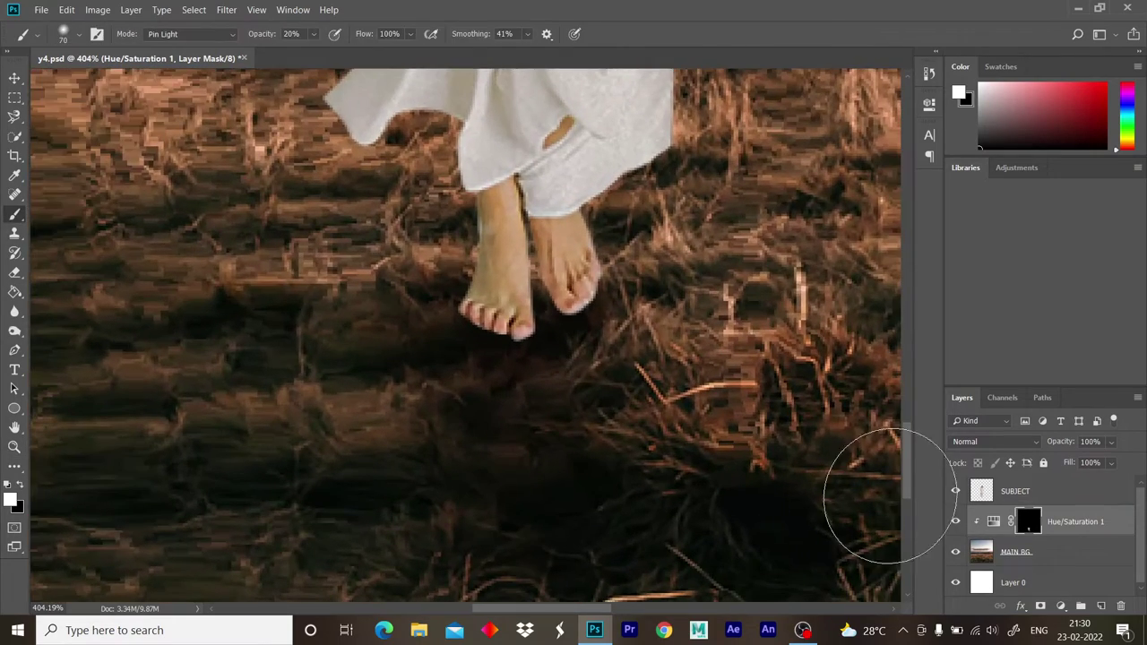
left_click(1060, 554)
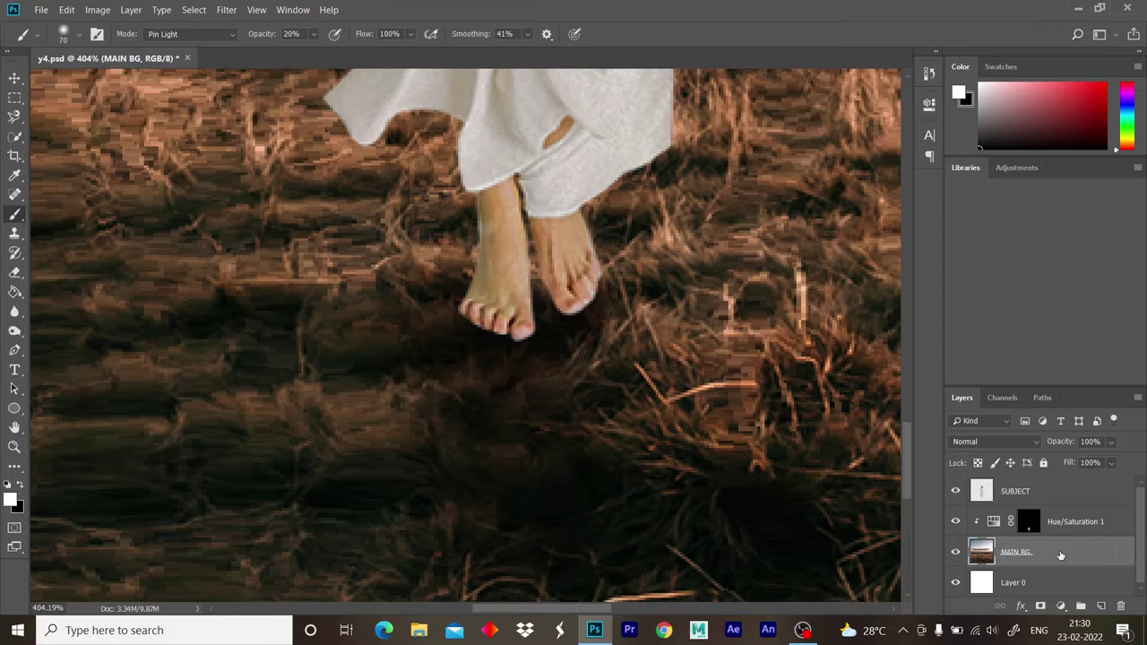
- Duplicate MAIN BG, place the copy above the Hue/Saturation layer, and give it an inverted mask
key("ctrl+j")
left_click_drag(1060, 555, 1057, 523)
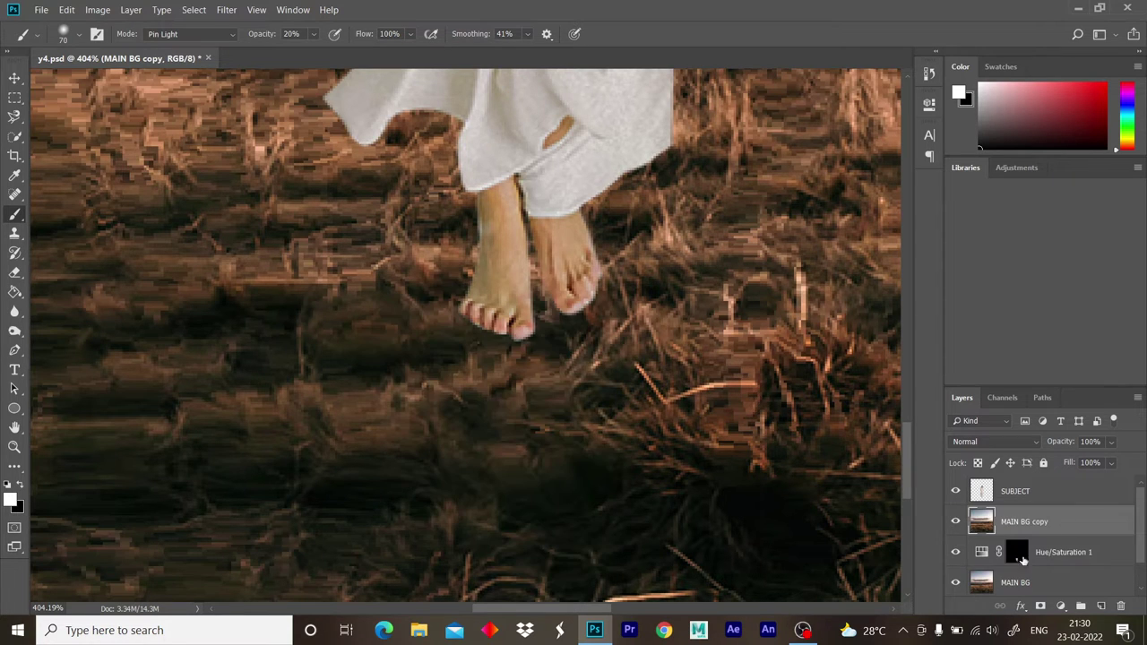
left_click(1023, 558)
left_click(1016, 529)
left_click_drag(513, 384, 566, 410)
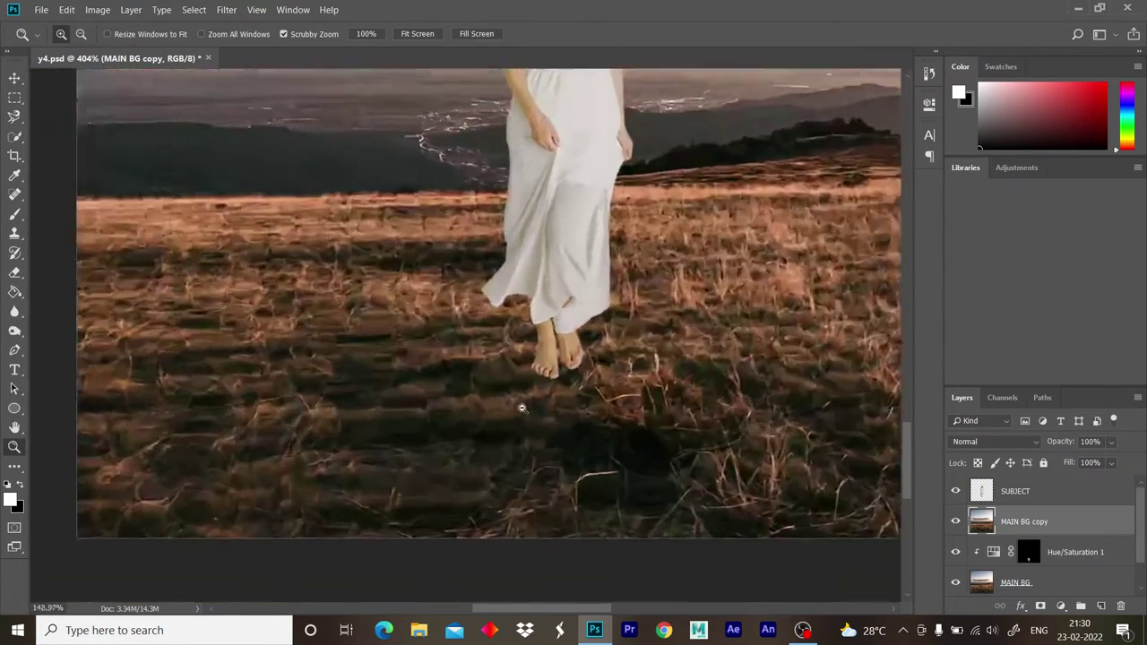
left_click(1040, 606)
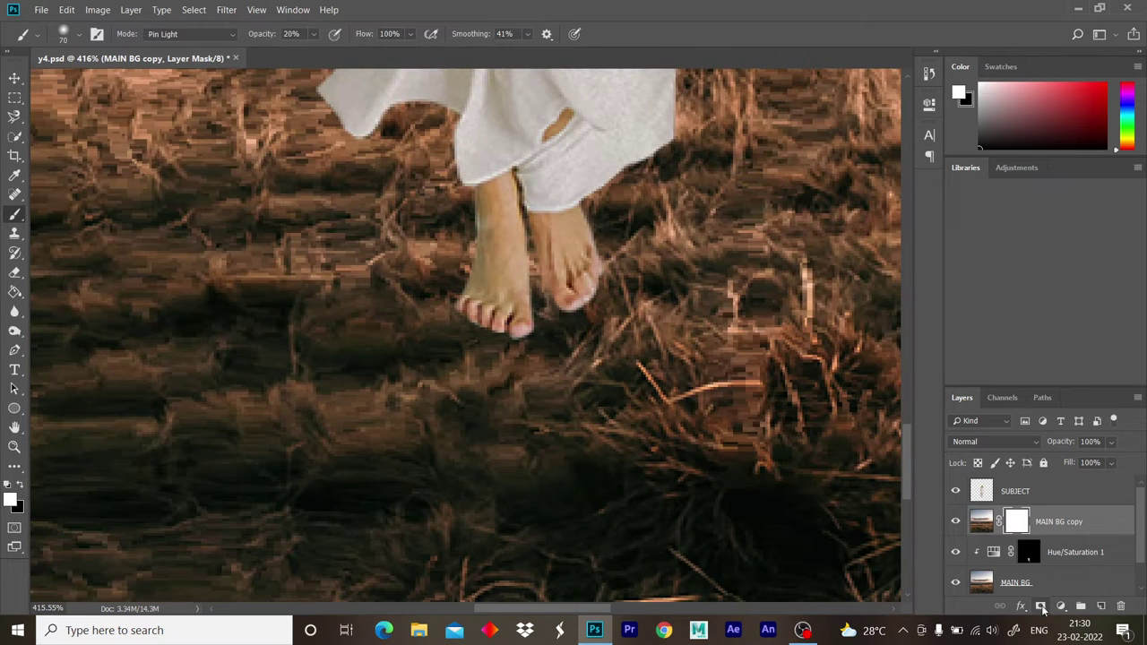
key("ctrl+i")
- Move MAIN BG copy above SUBJECT and set the brush to size 20 at 31% opacity
key("bracketleft")
key("bracketleft")
key("bracketleft")
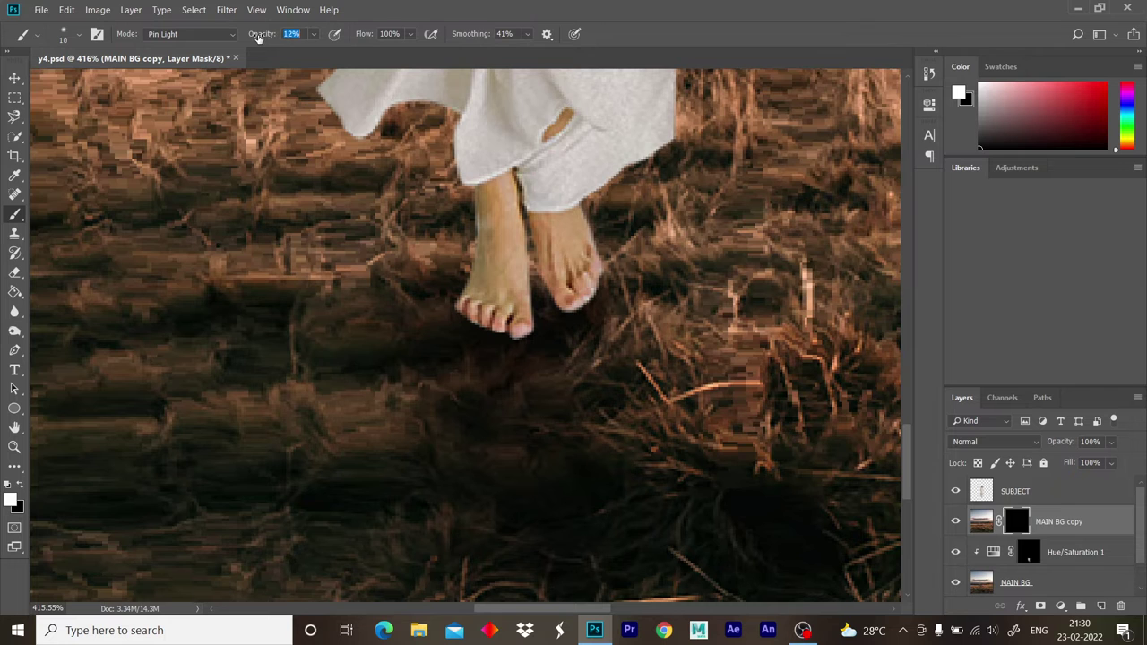
scroll(508, 230, "up", 3)
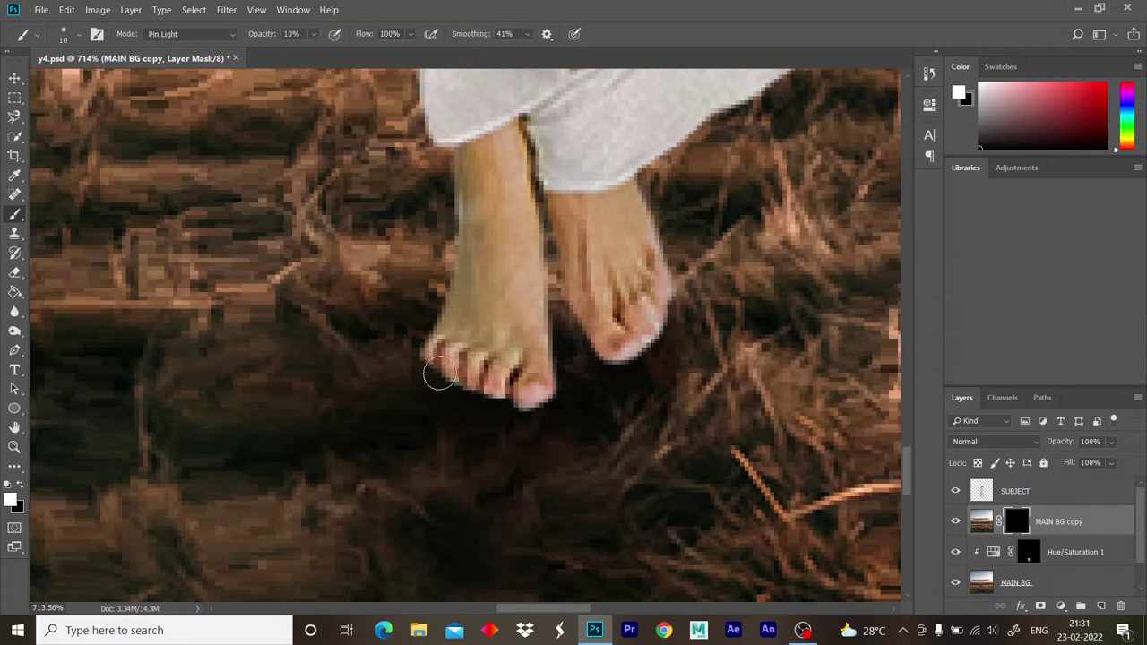
key("ctrl+bracketright")
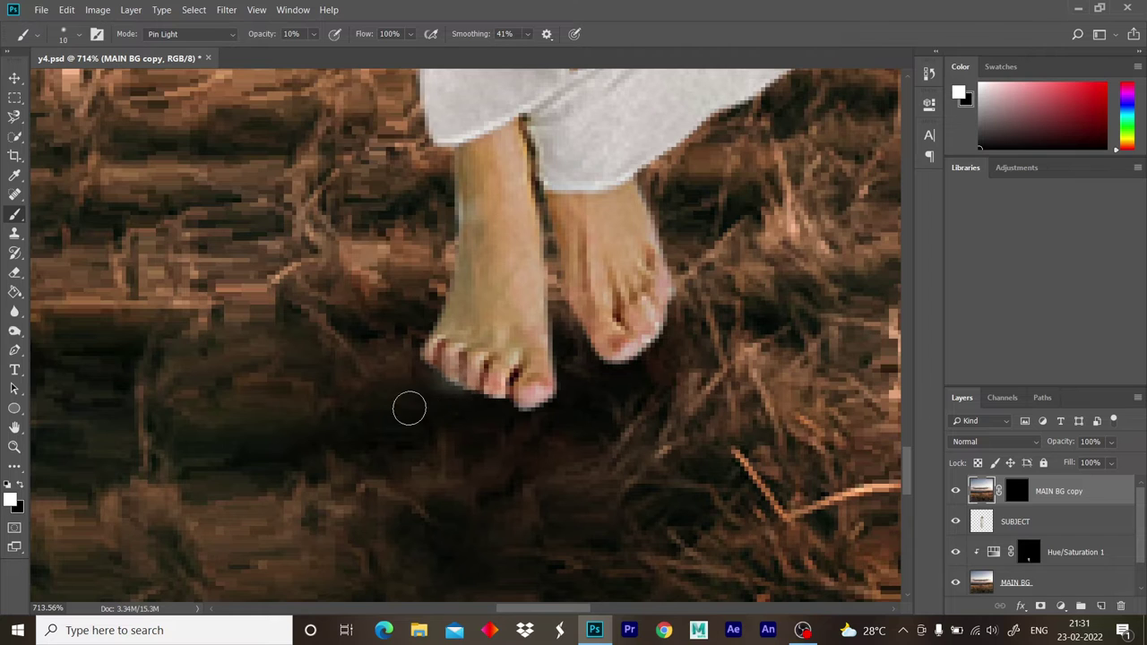
left_click_drag(280, 34, 285, 34)
mouse_move(516, 409)
left_mouse_down()
mouse_move(487, 384)
mouse_move(531, 413)
left_mouse_up()
key("ctrl+z")
- Re-mask MAIN BG copy above SUBJECT and paint grass over the bottom edge of the toes
key("ctrl+bracketleft")
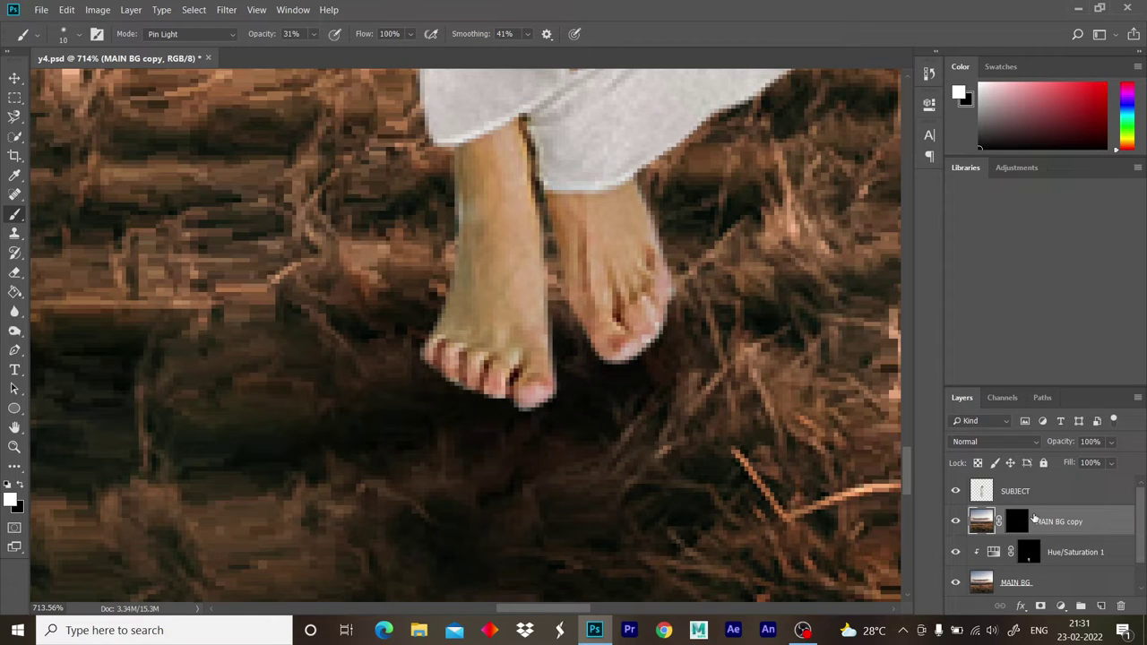
left_click_drag(1035, 520, 1054, 490)
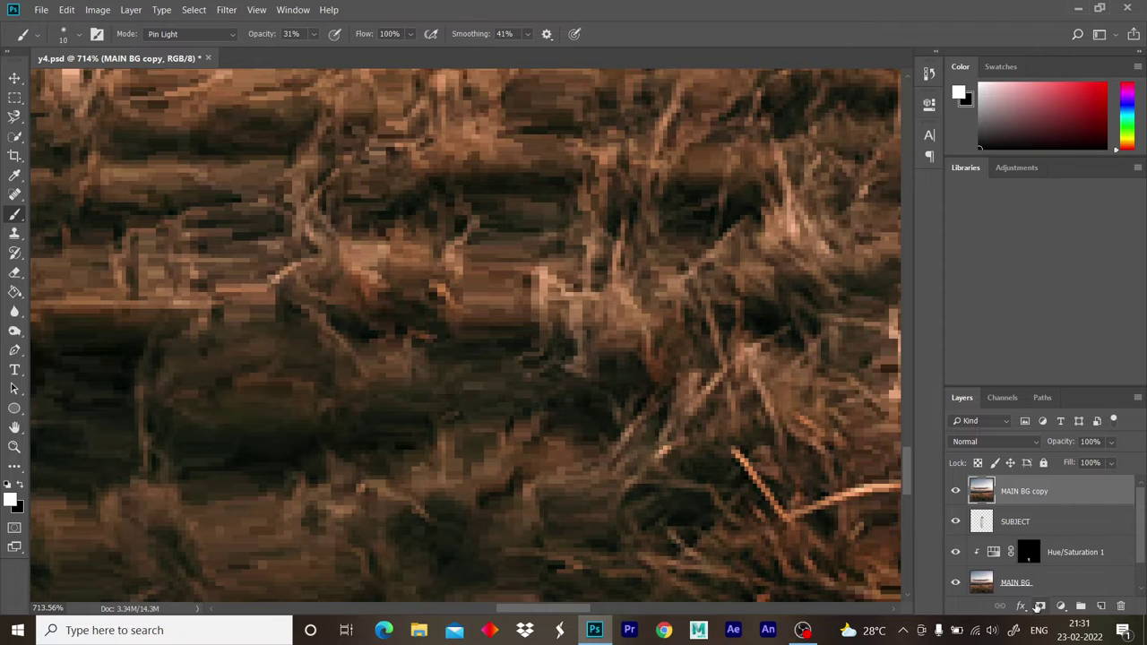
left_click(1038, 606)
key("ctrl+i")
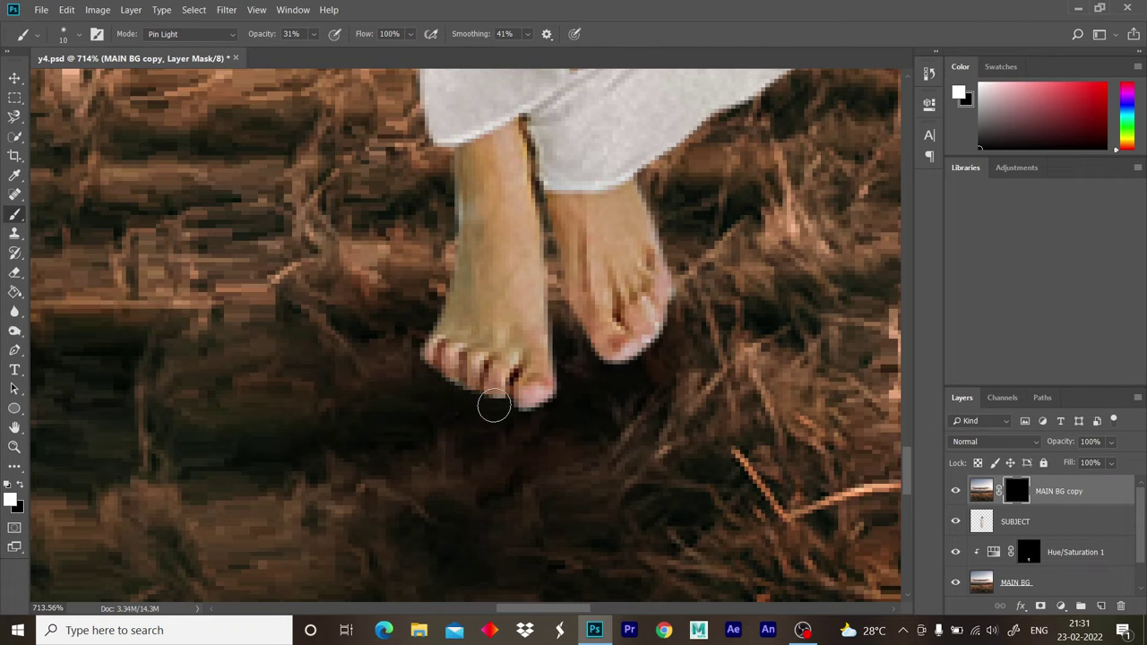
mouse_move(422, 383)
left_mouse_down()
mouse_move(525, 404)
mouse_move(545, 396)
mouse_move(483, 411)
left_mouse_up()
mouse_move(398, 368)
left_mouse_down()
mouse_move(430, 384)
mouse_move(417, 404)
mouse_move(370, 397)
mouse_move(963, 488)
left_mouse_up()
- Delete MAIN BG copy and select the SUBJECT layer with the Clone Stamp tool
key("Delete")
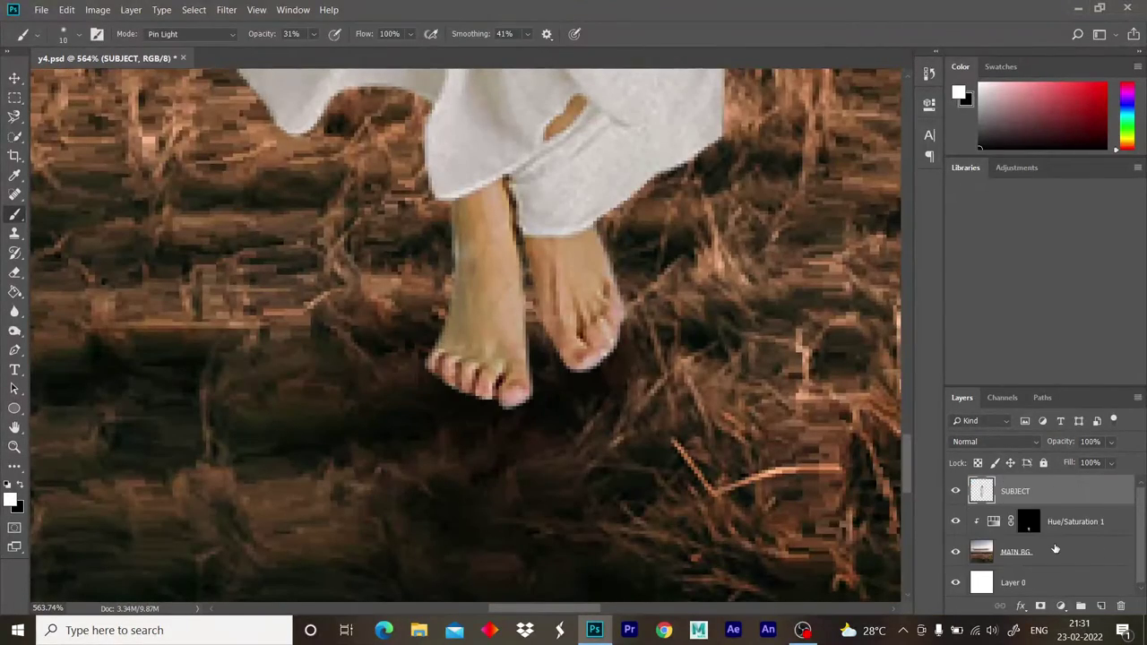
left_click(1055, 548)
left_click(1005, 493)
key("s")
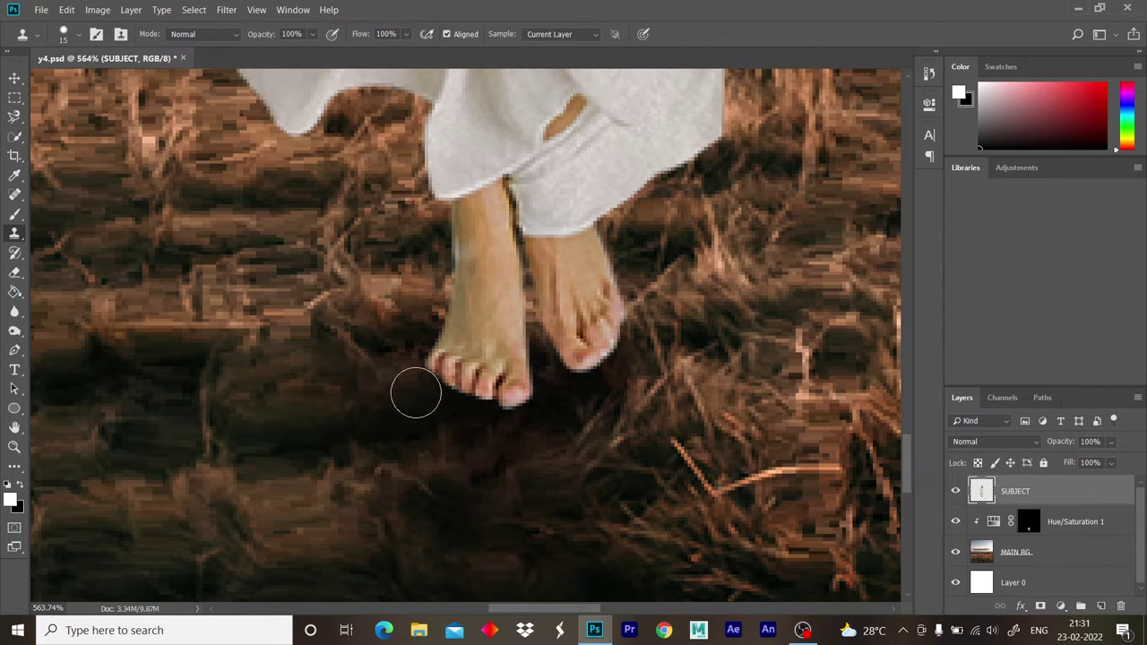
left_click(1057, 548)
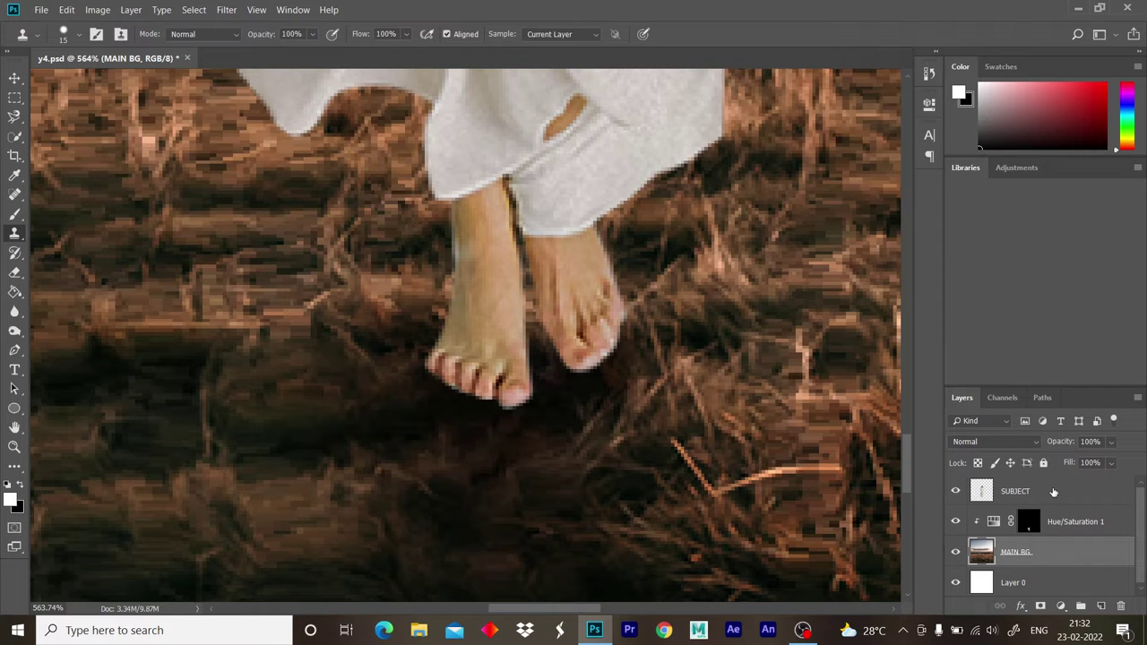
left_click(1044, 491)
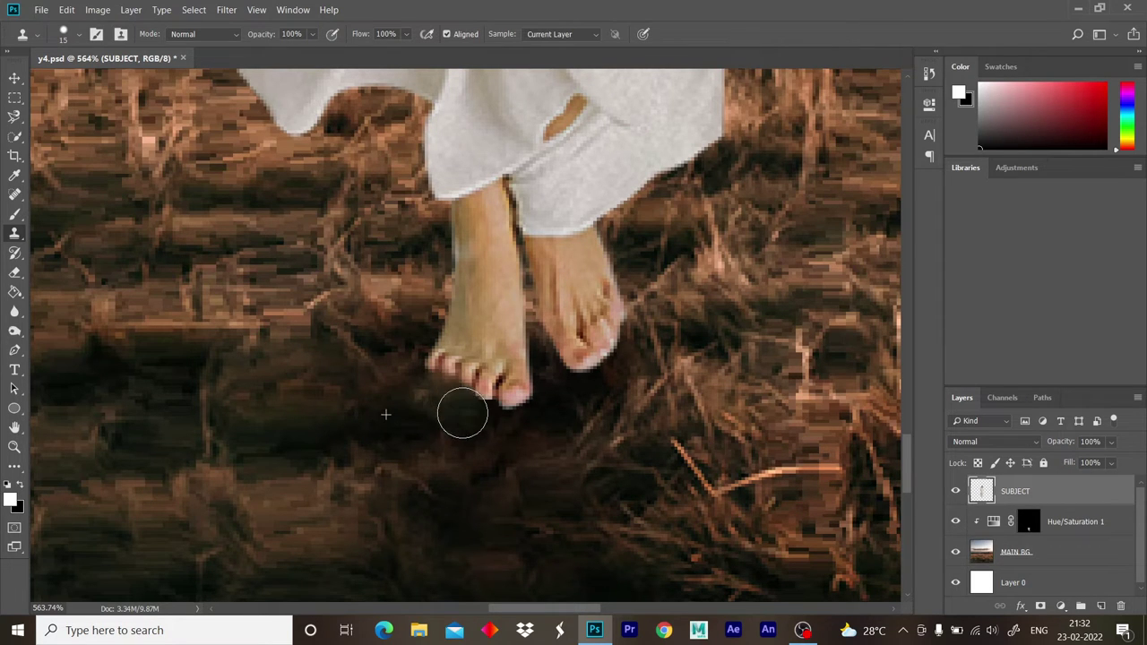
- Clone darker brown grass under the toes, covering the dark blob by the right toe
left_click_drag(558, 421, 501, 428)
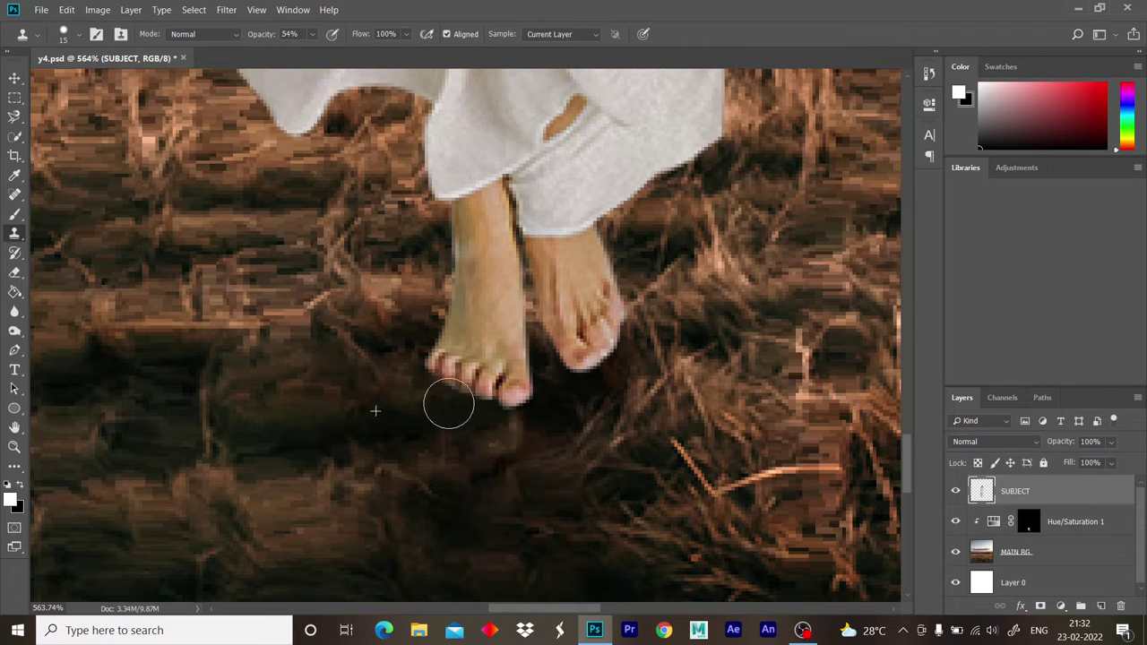
mouse_move(525, 422)
left_mouse_down()
mouse_move(512, 428)
mouse_move(629, 354)
left_mouse_up()
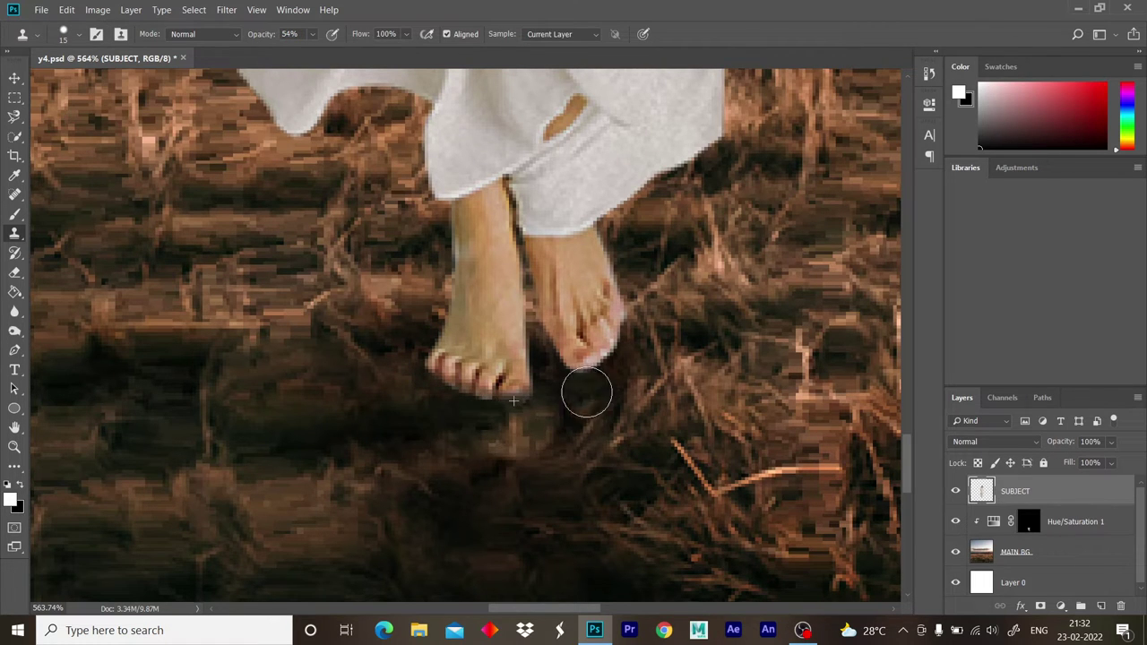
left_click_drag(629, 355, 630, 350)
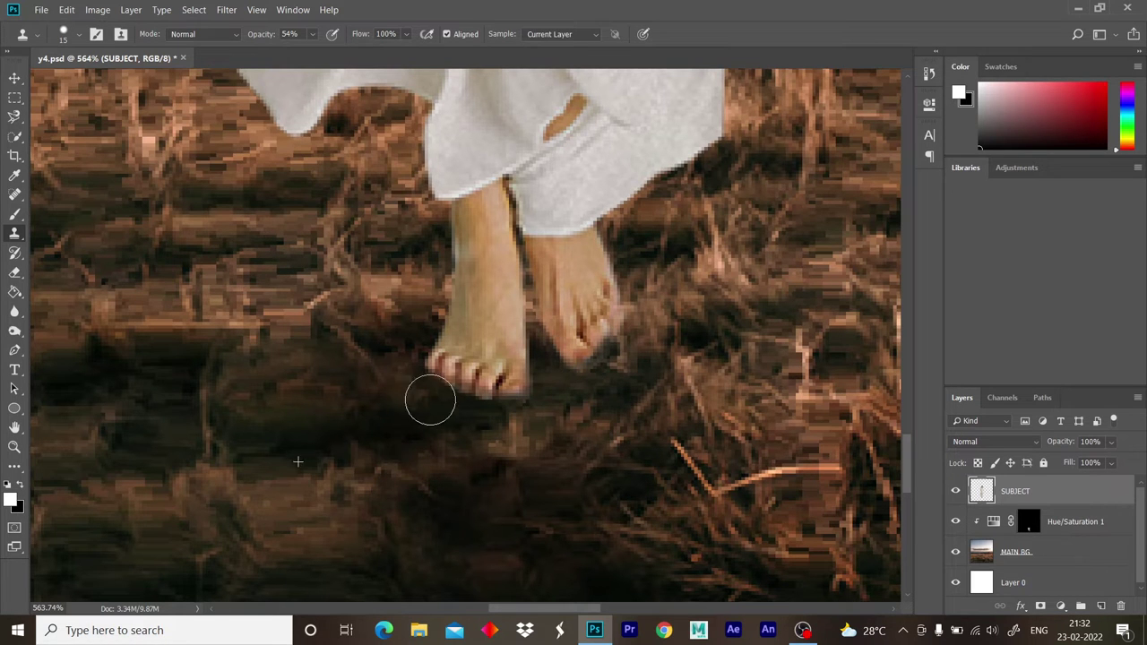
key("z")
mouse_move(382, 450)
left_mouse_down()
mouse_move(386, 418)
mouse_move(361, 409)
mouse_move(448, 430)
left_mouse_up()
- Add a Hue/Saturation 2 layer above SUBJECT at Lightness -71 and invert its mask
key("s")
left_click(1061, 606)
left_click(1048, 465)
left_click_drag(800, 257, 737, 261)
left_click(1011, 493)
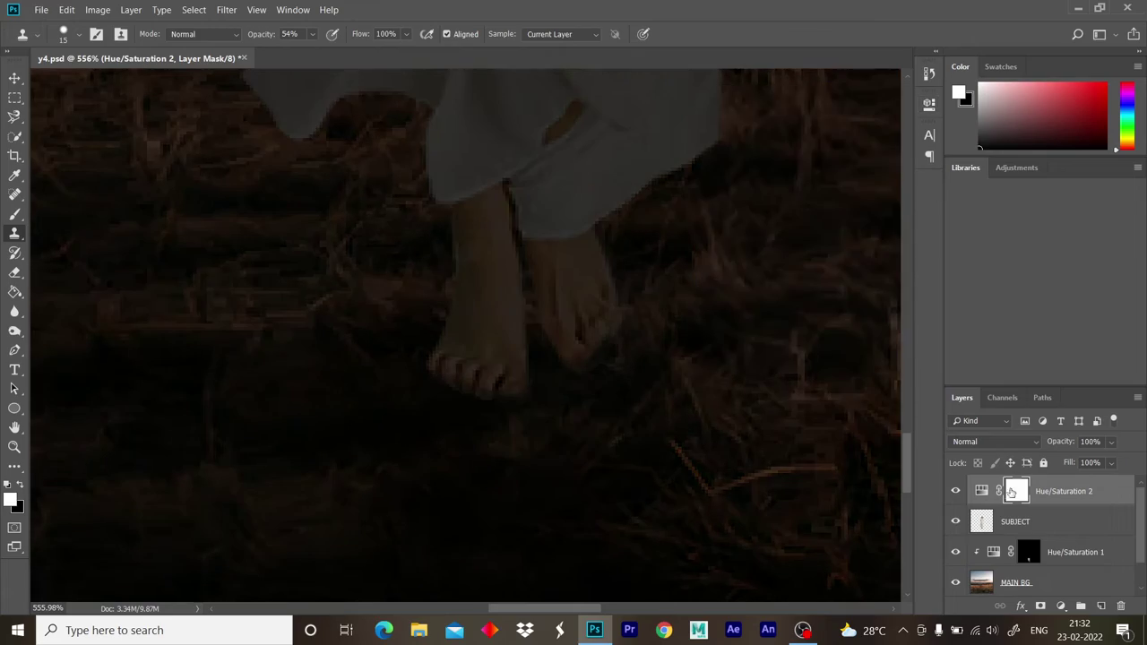
key("ctrl+i")
- Paint shadow into the Hue/Saturation 2 mask near the right foot with the brush
key("z")
mouse_move(488, 350)
left_mouse_down()
mouse_move(514, 348)
mouse_move(465, 377)
left_mouse_up()
key("s")
left_click(420, 429)
left_click(589, 246)
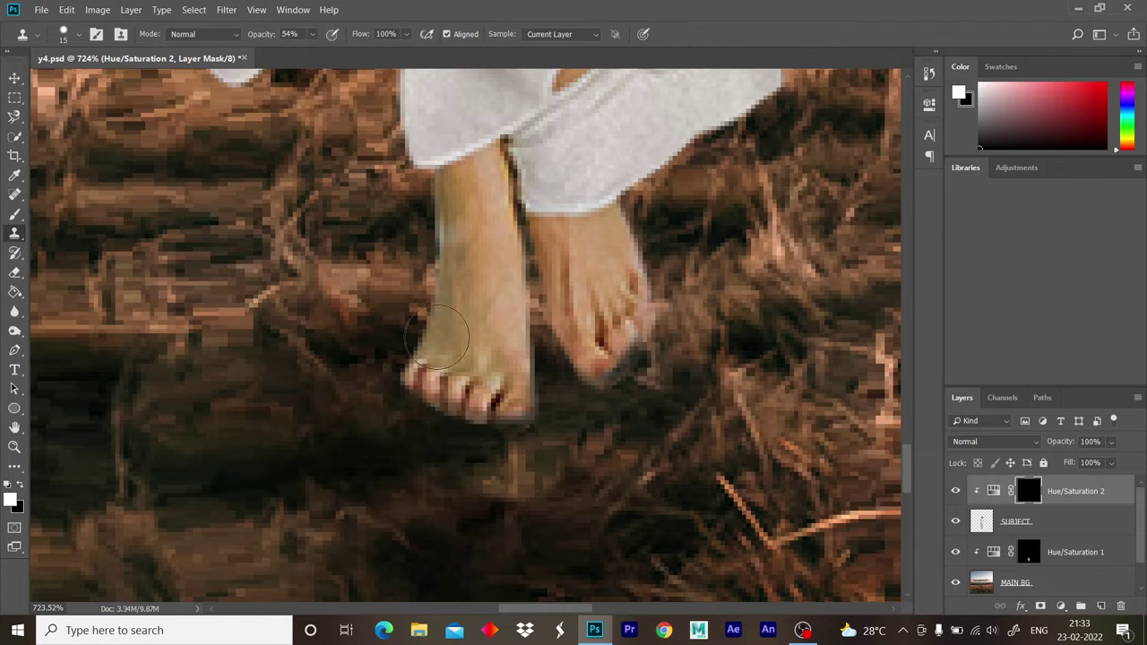
key("b")
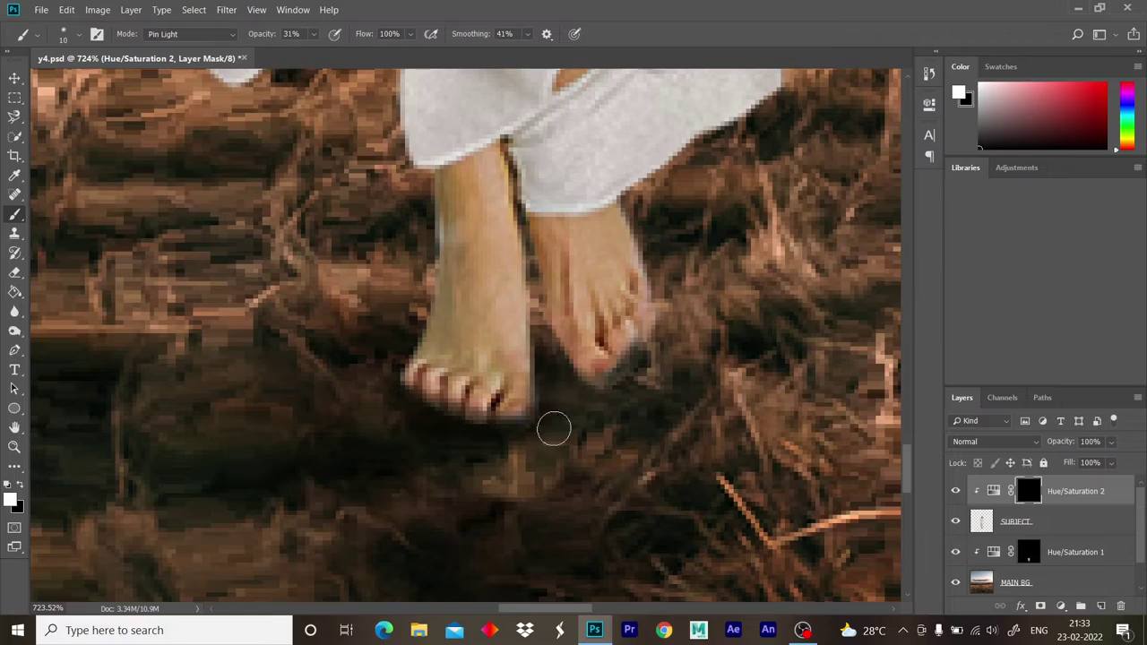
left_click_drag(566, 384, 570, 418)
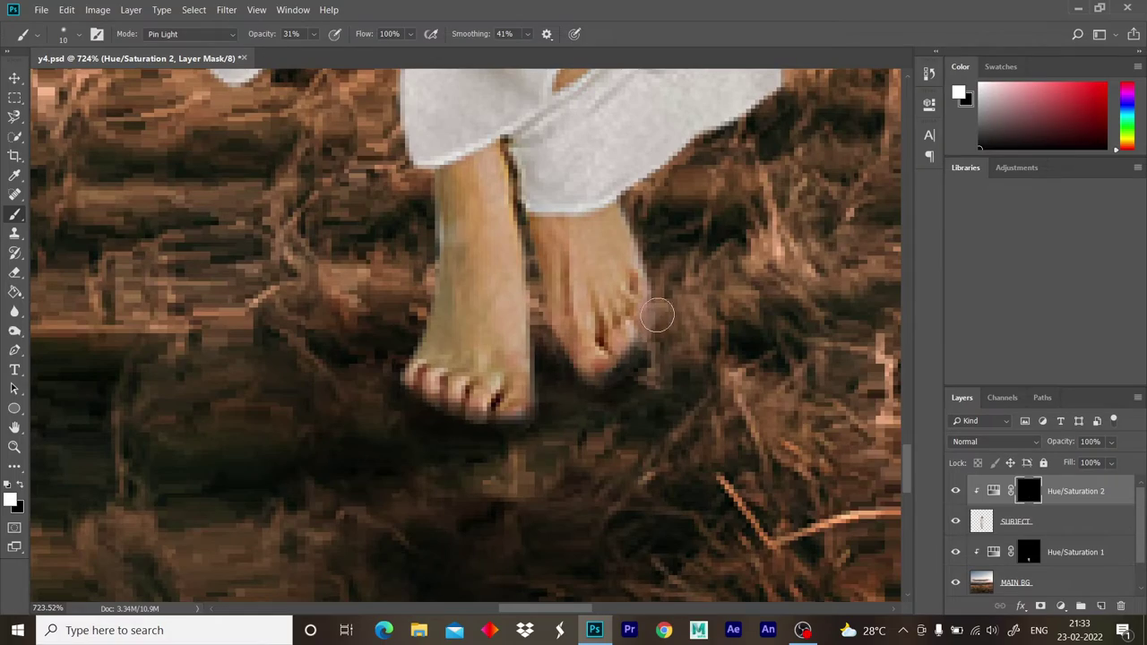
- Set brush opacity to 10% and paint shadow over both feet
key("z")
mouse_move(627, 377)
left_mouse_down()
mouse_move(507, 382)
mouse_move(681, 372)
left_mouse_up()
key("b")
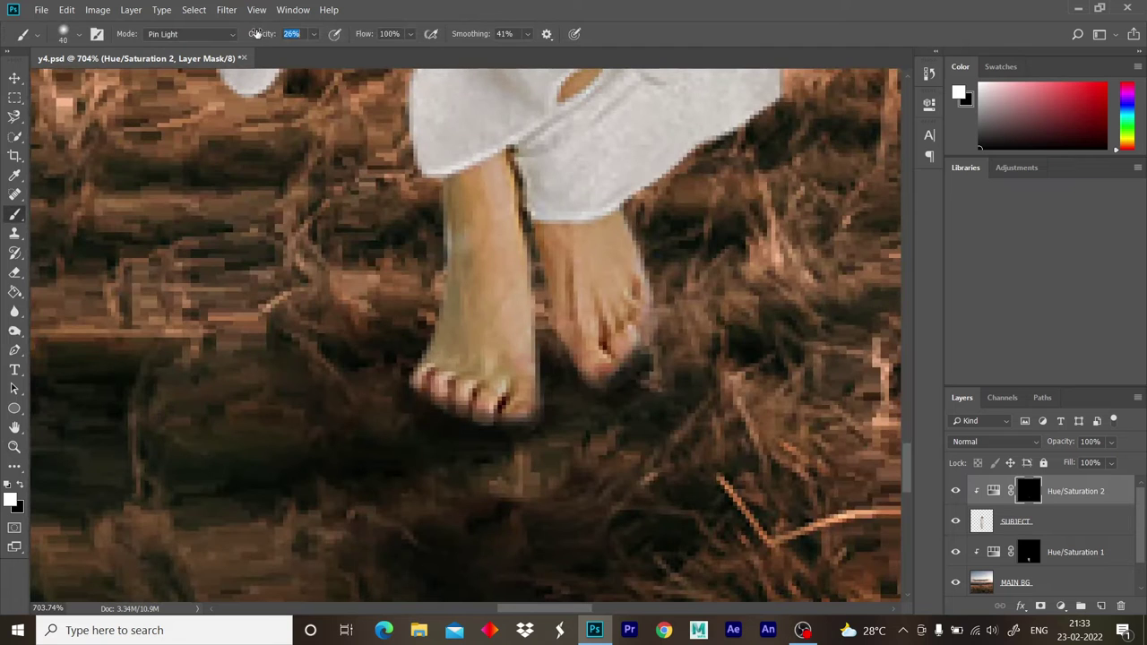
type("10")
key("Return")
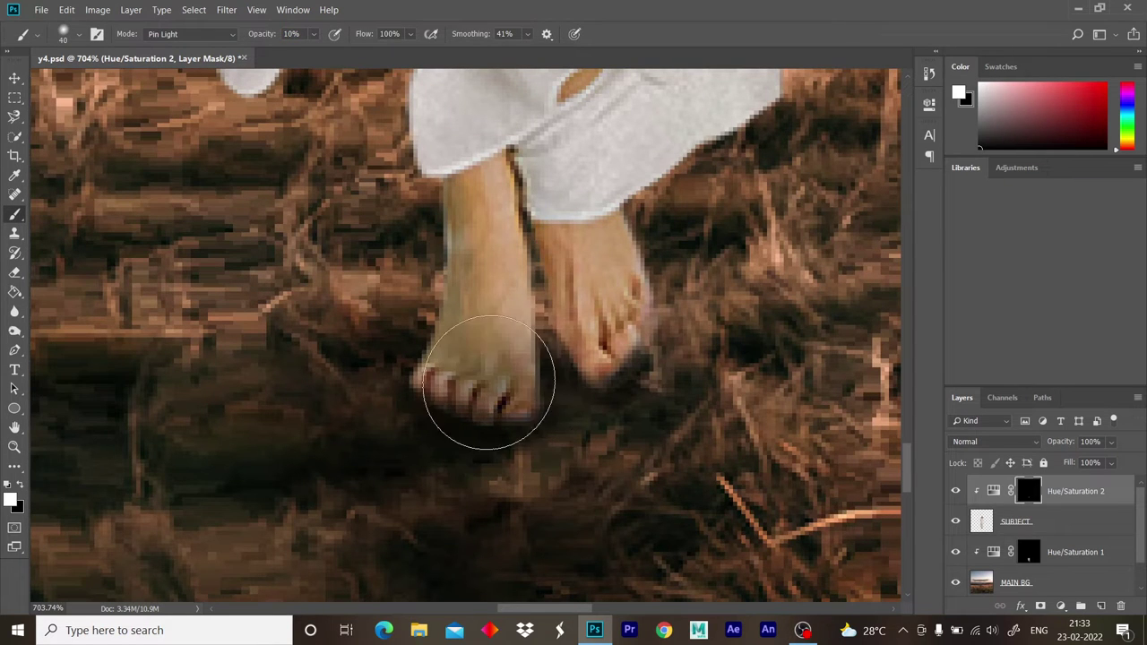
mouse_move(622, 345)
left_mouse_down()
mouse_move(614, 302)
mouse_move(538, 379)
mouse_move(473, 358)
mouse_move(517, 233)
left_mouse_up()
scroll(517, 233, "down", 5)
scroll(504, 349, "up", 5)
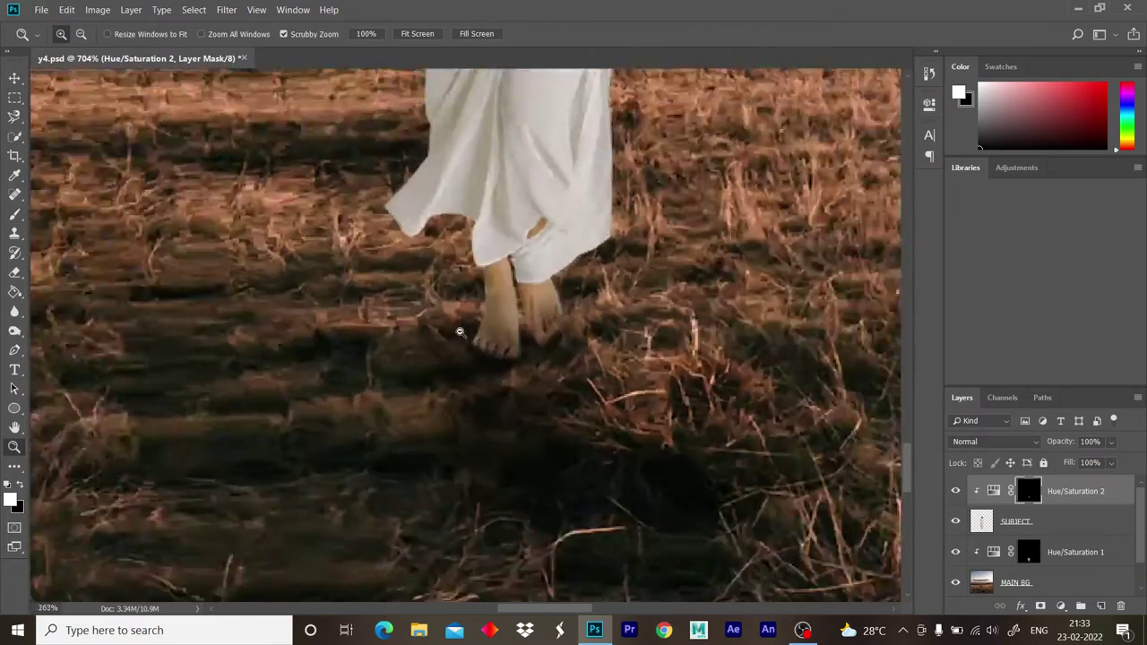
scroll(504, 349, "down", 5)
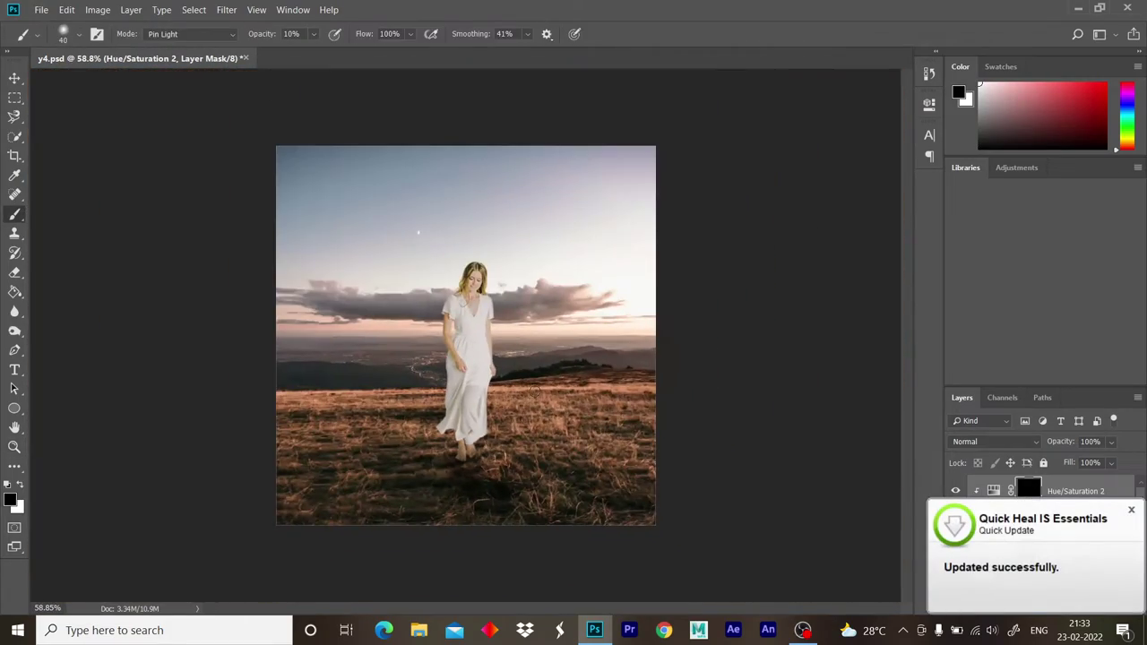
scroll(511, 383, "up", 2)
scroll(511, 382, "down", 1)
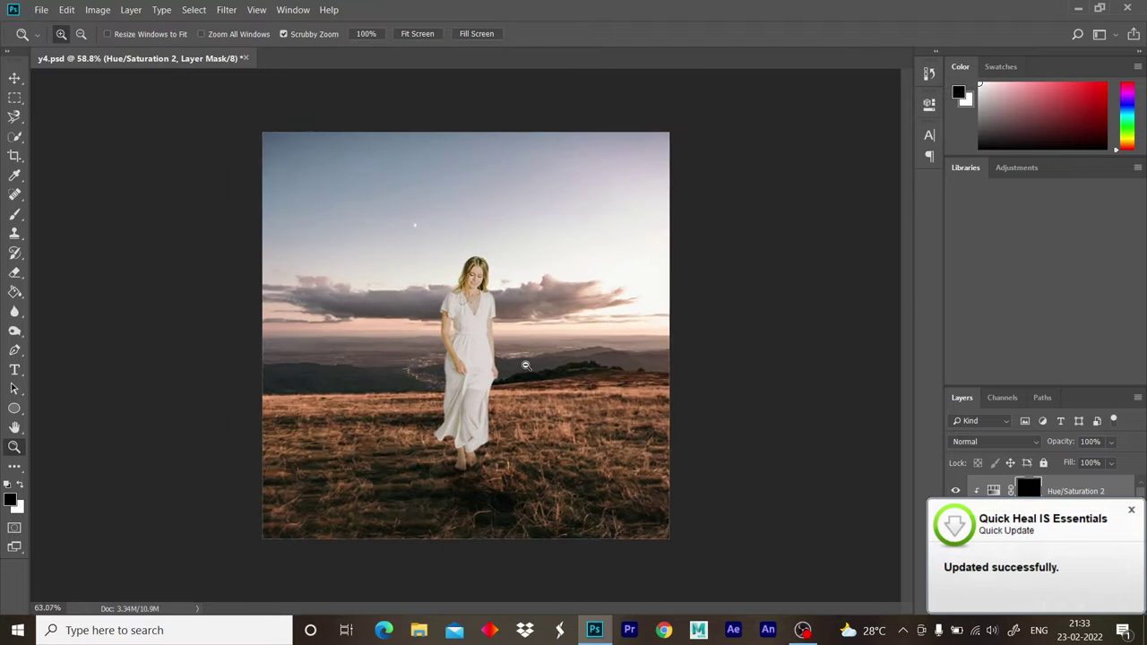
scroll(512, 382, "up", 2)
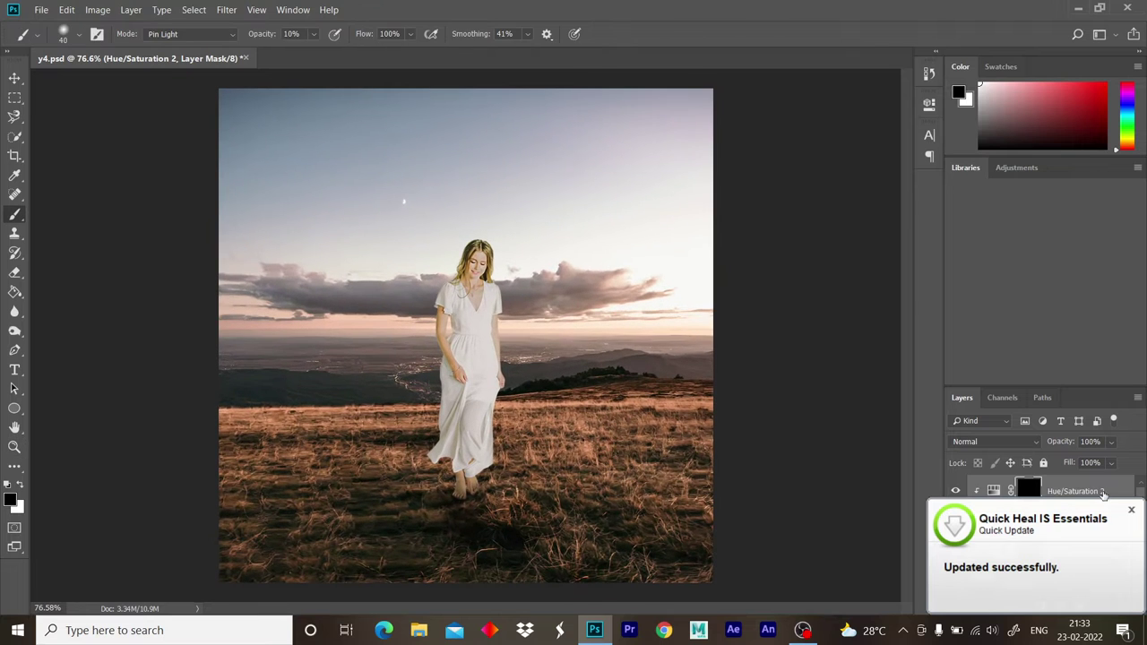
- Hide Hue/Saturation 2, SUBJECT and Hue/Saturation 1, leaving MAIN BG selected
left_click(955, 491)
left_click(955, 522)
left_click(955, 552)
left_click(1014, 582)
scroll(1048, 573, "down", 1)
- Add a light green Solid Color fill layer and invert its mask
left_click(1060, 606)
left_click(1039, 343)
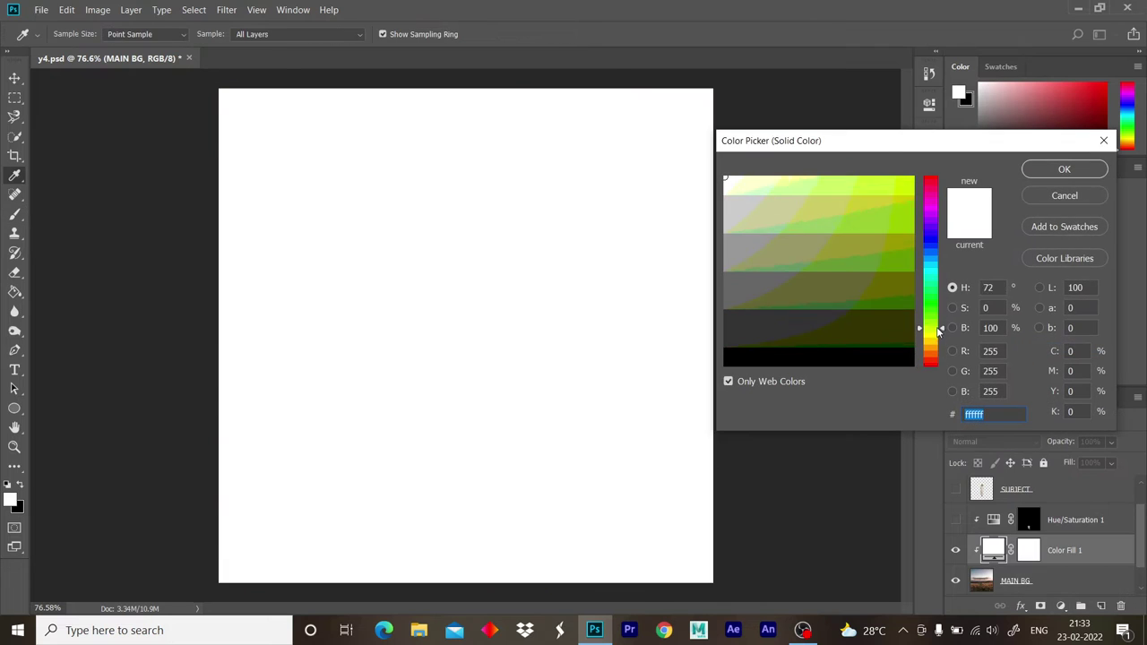
left_click(783, 200)
left_click(1063, 169)
left_click(1029, 550)
key("ctrl+i")
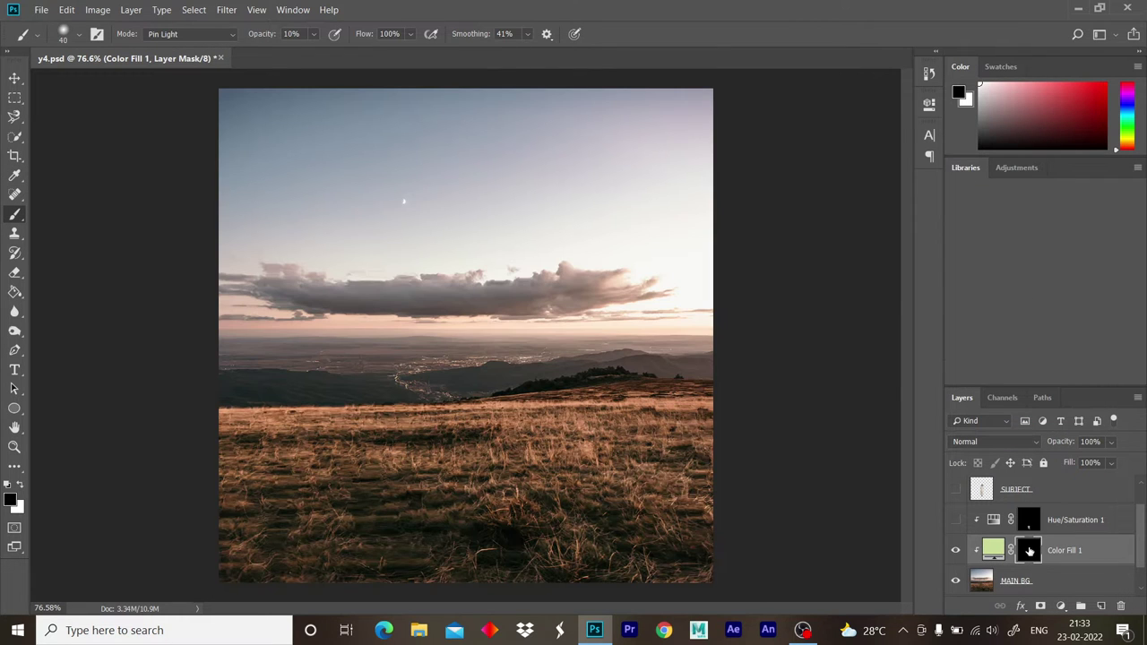
- Paint white with a size-500 brush to tint the landscape green
key("bracketright")
key("bracketright")
key("bracketright")
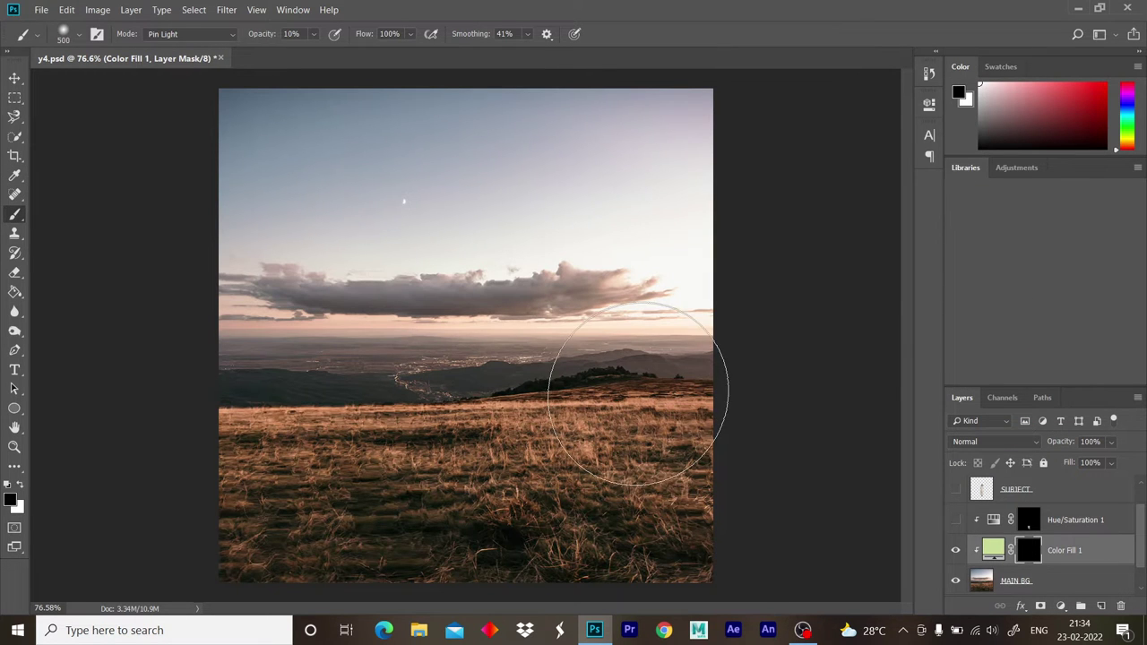
key("x")
mouse_move(436, 359)
left_mouse_down()
mouse_move(486, 375)
mouse_move(359, 370)
left_mouse_up()
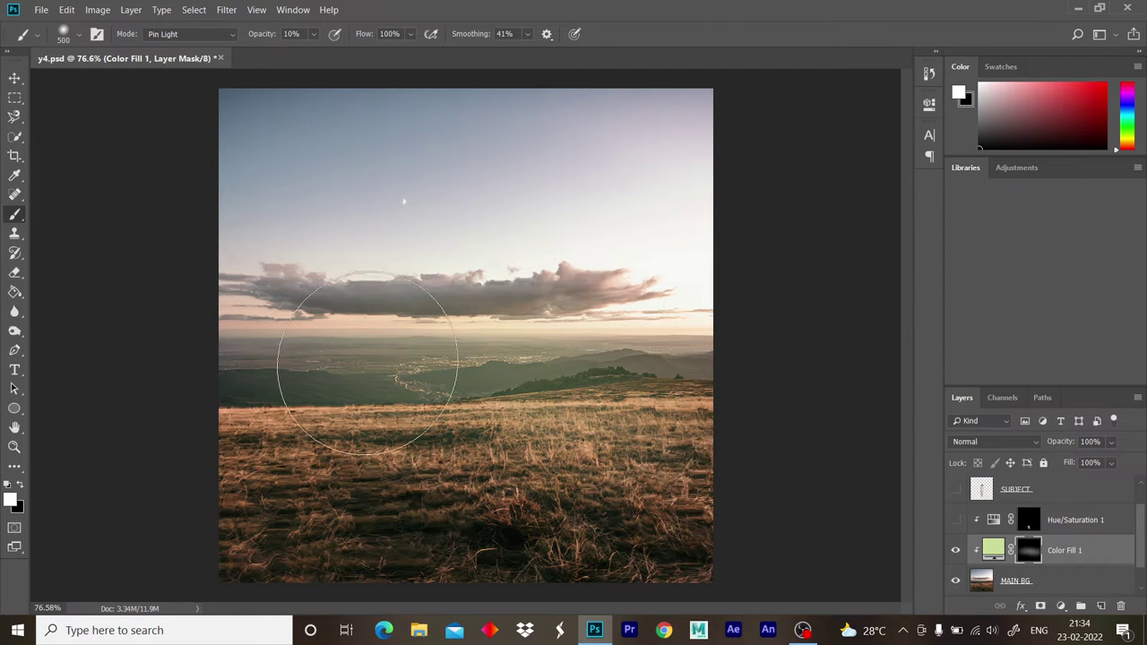
left_click_drag(242, 332, 580, 403)
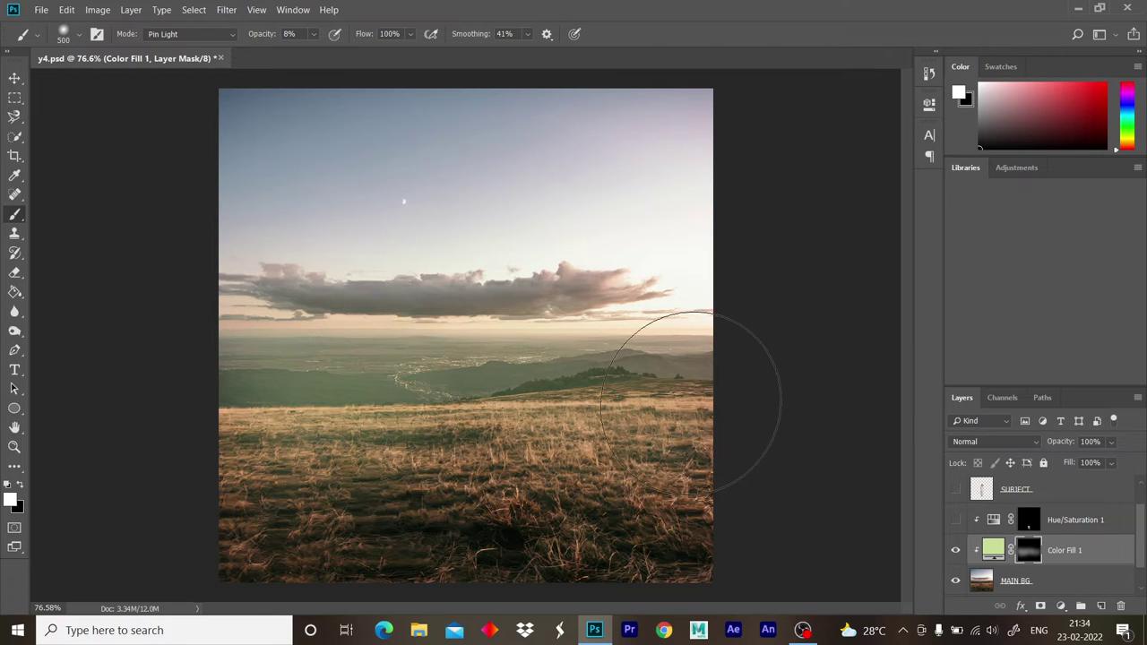
key("z")
left_click_drag(507, 390, 495, 390)
key("b")
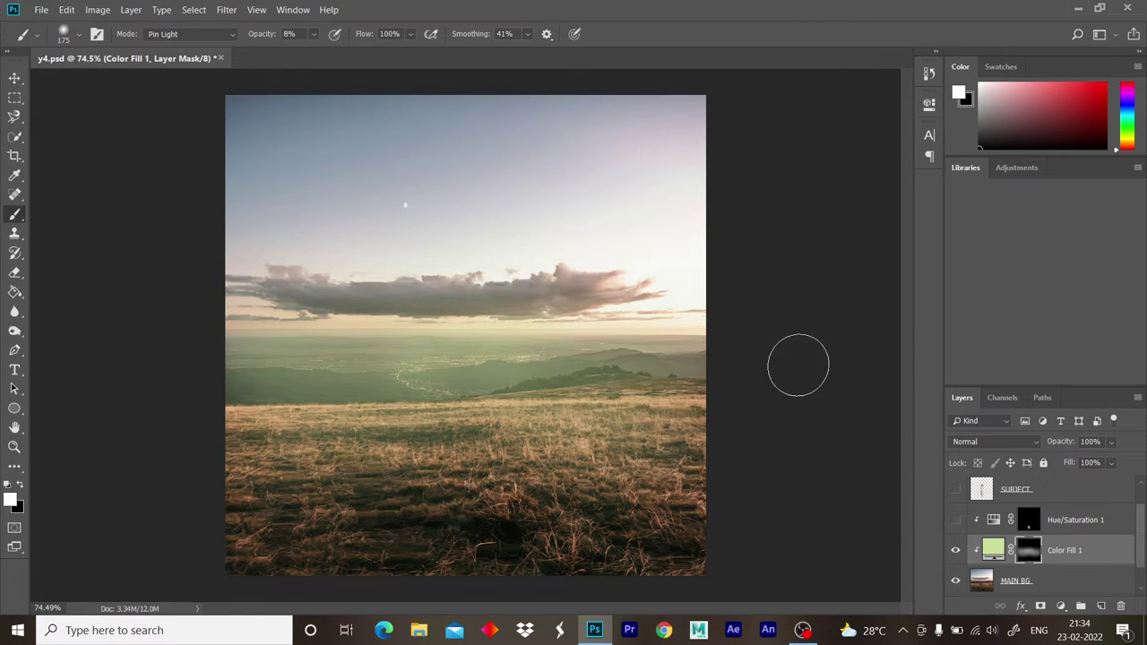
- Show the SUBJECT and Hue/Saturation 1 layers again
left_click(955, 519)
left_click(955, 489)
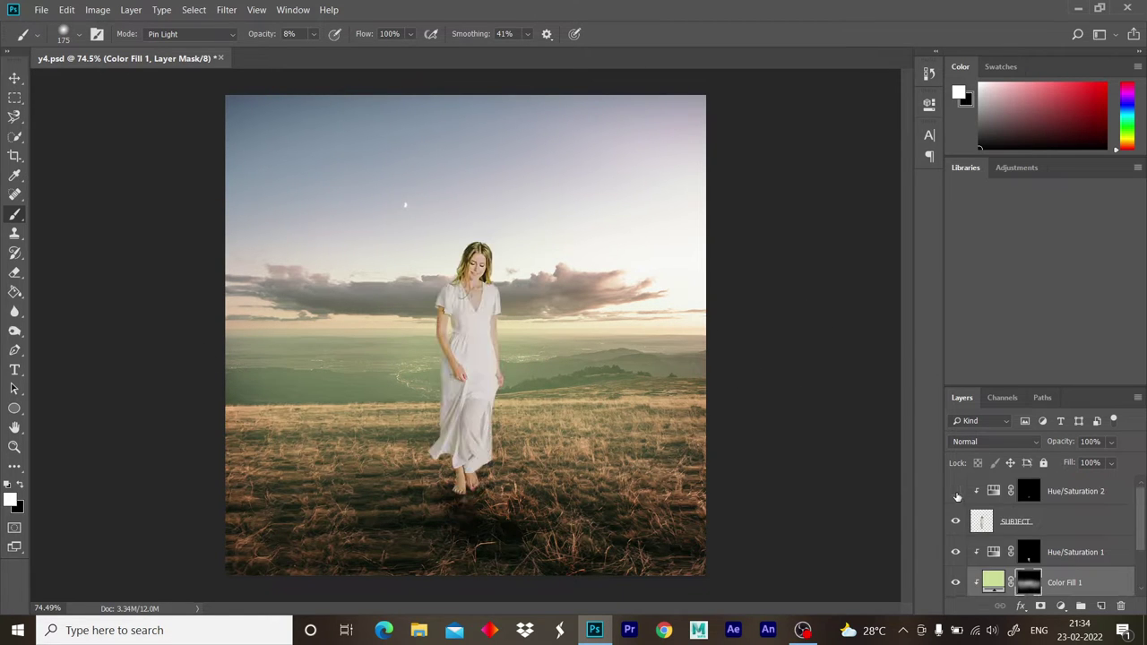
scroll(465, 358, "up", 3)
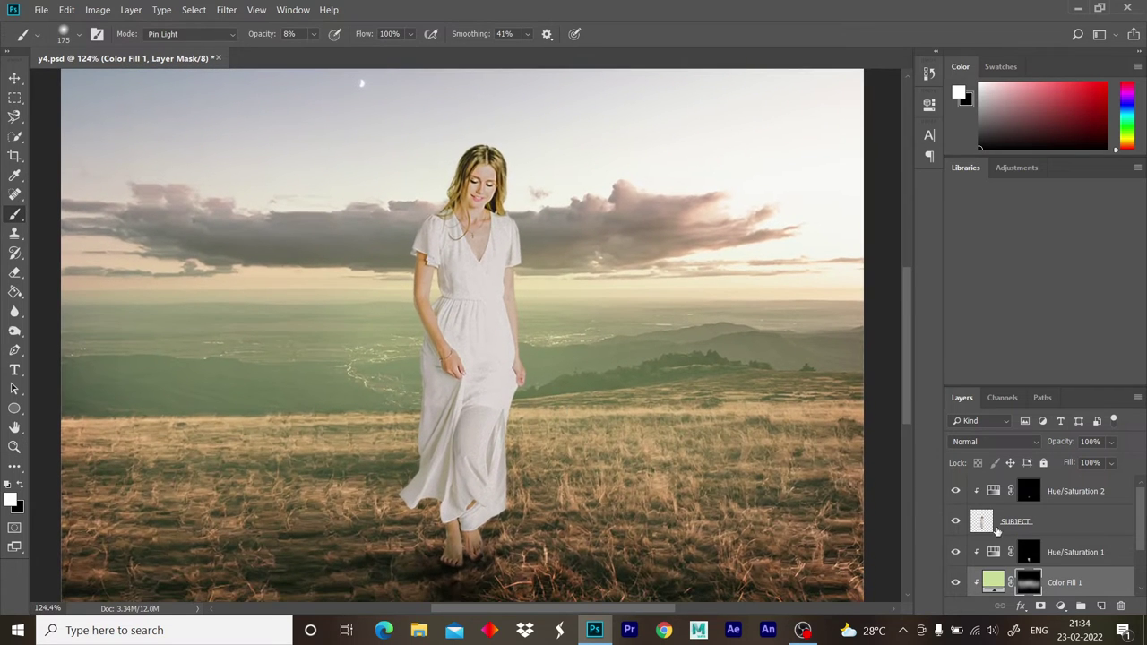
- Place the wings photo above Hue/Saturation 1, hide SUBJECT, and zoom into the feather tips
left_click(1068, 550)
key("Return")
left_click(955, 521)
key("z")
left_click(486, 358)
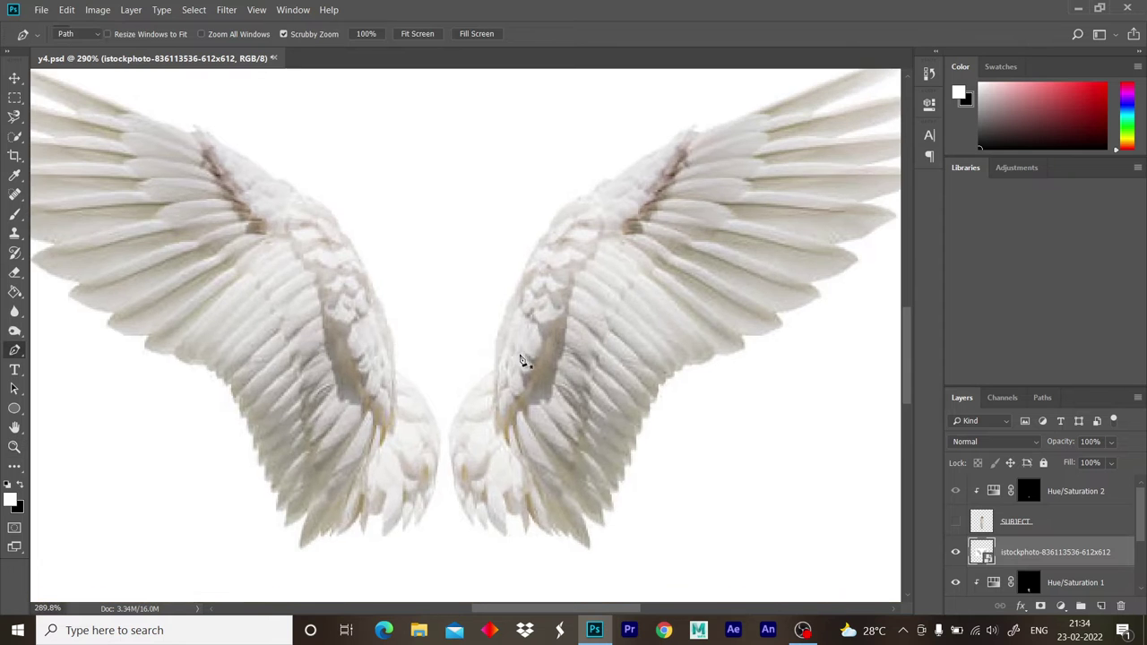
left_click(360, 337)
left_click(360, 337)
- Finish the Pen path around the left wing's feather tips and close it
key("p")
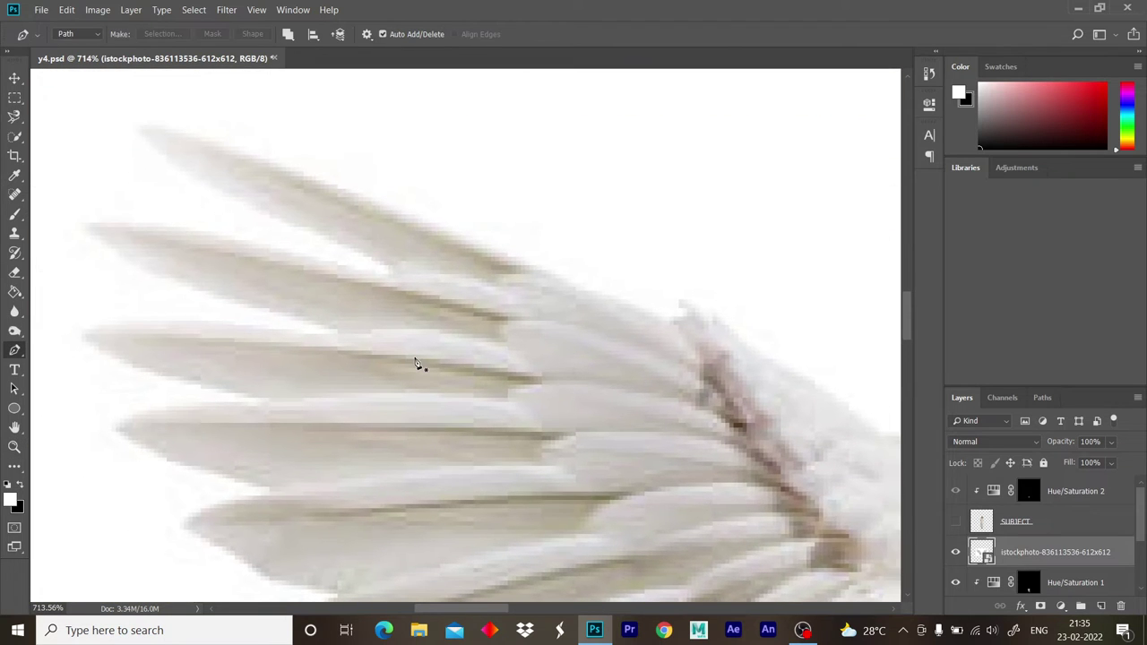
scroll(415, 363, "down", 3)
scroll(403, 322, "up", 5)
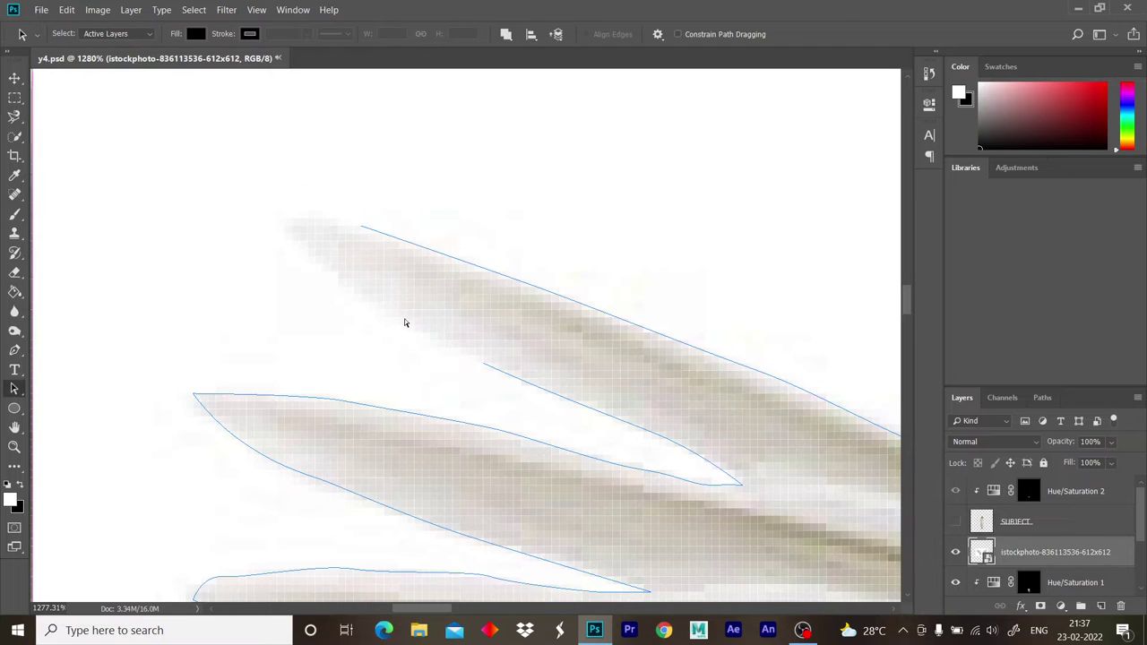
key("p")
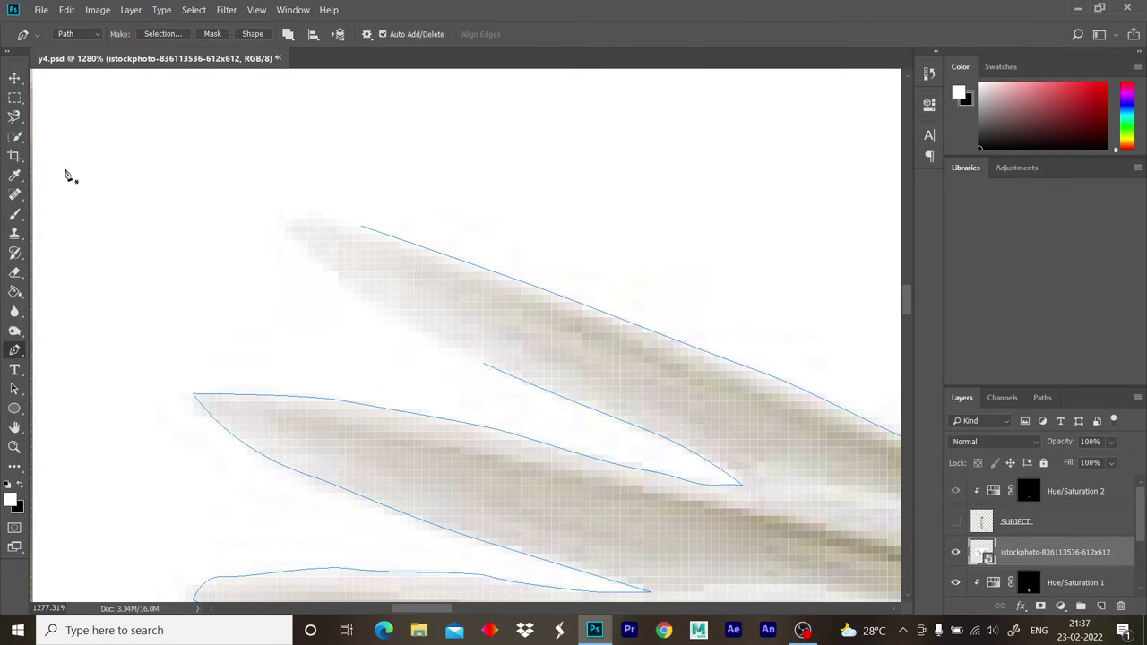
left_click(42, 10)
left_click(491, 366)
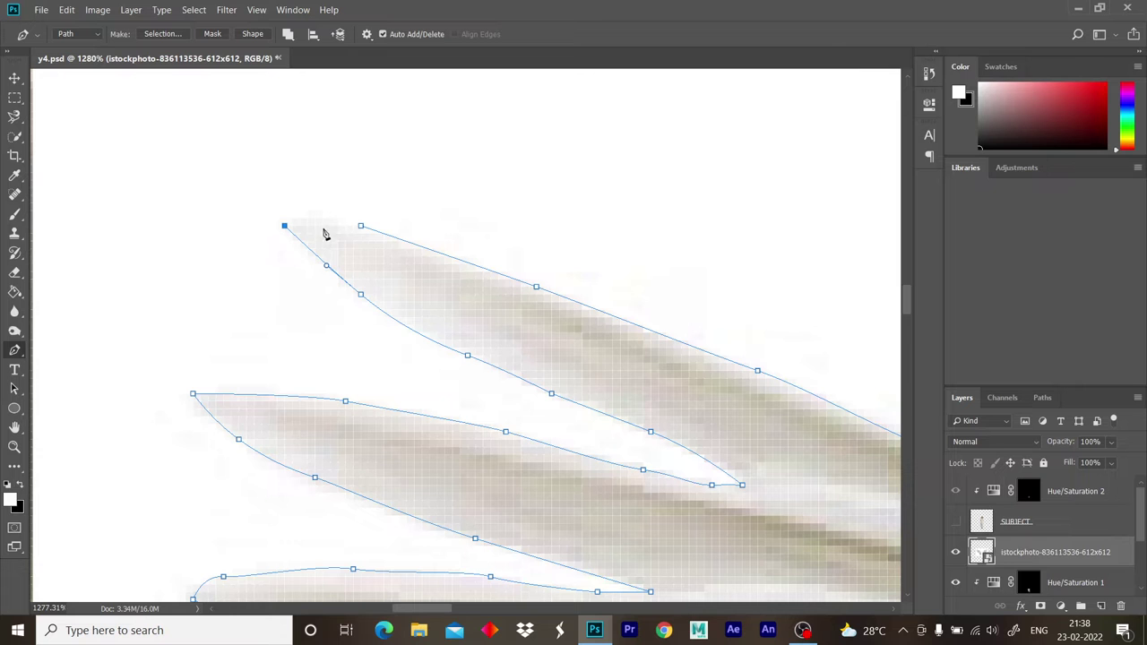
- Convert the closed wing path into a selection with Make Selection
scroll(492, 346, "down", 3)
scroll(492, 346, "down", 4)
scroll(419, 345, "down", 3)
right_click(419, 345)
left_click(452, 117)
key("Return")
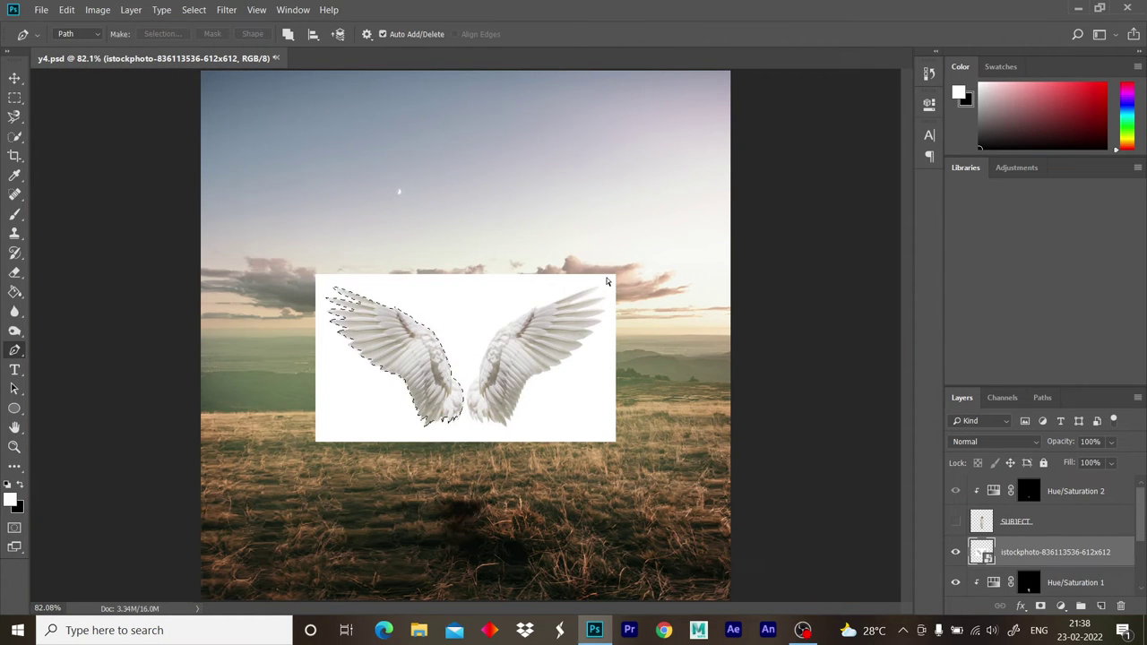
- Copy the wing selection to a new layer and select the original wings photo
key("ctrl+j")
left_click(955, 552)
left_click(1054, 583)
key("z")
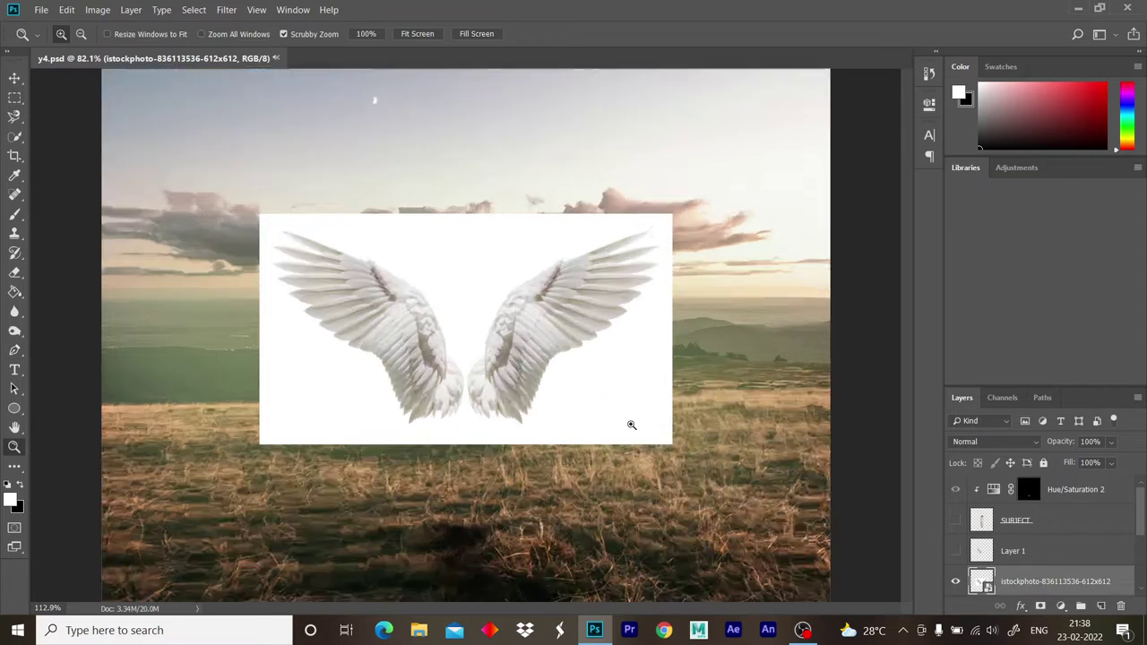
left_click_drag(627, 428, 733, 399)
scroll(733, 399, "down", 4)
key("p")
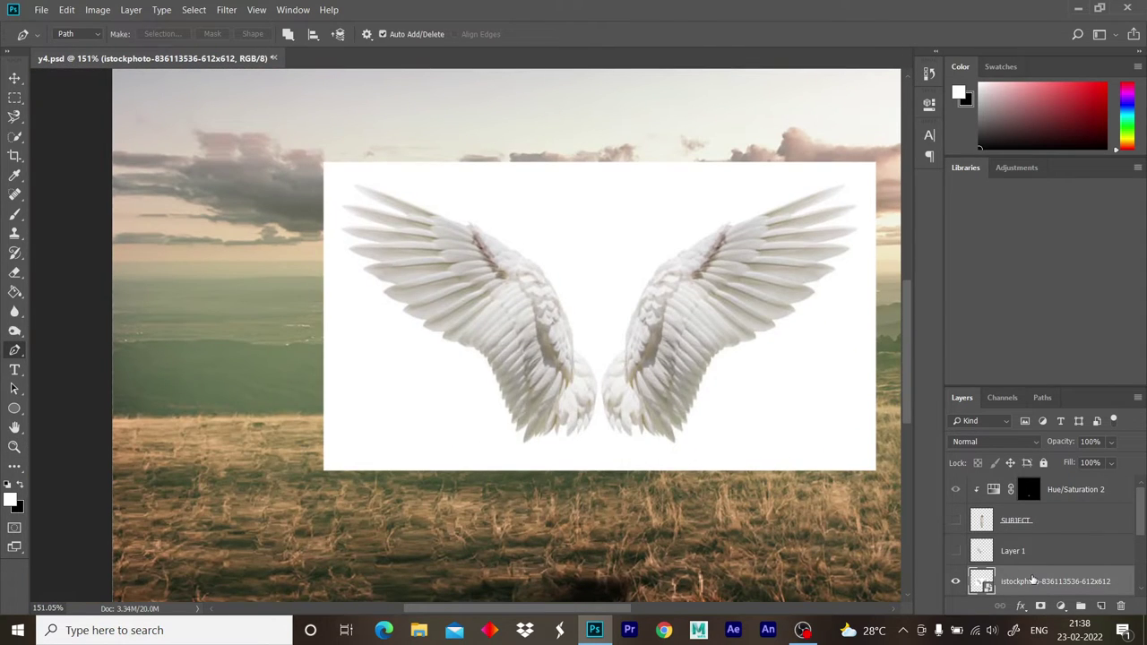
- Delete the stock wings layer, then undo and reload the wing path as a selection
key("Delete")
left_click(955, 551)
left_click(1042, 550)
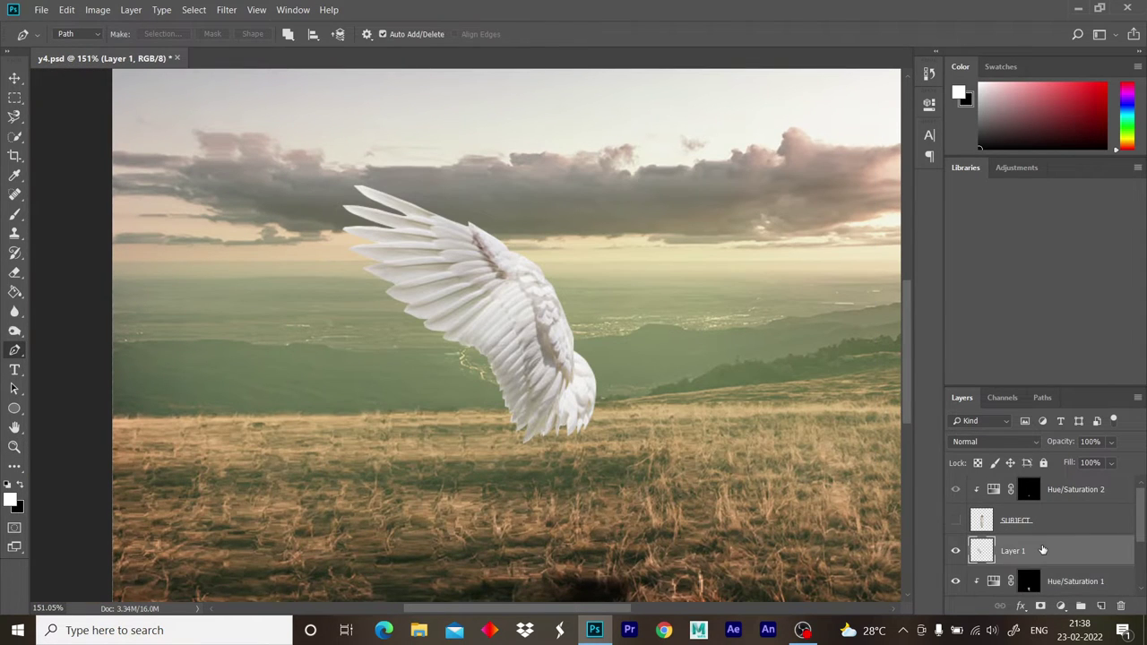
key("ctrl+z")
key("ctrl+z")
key("ctrl+z")
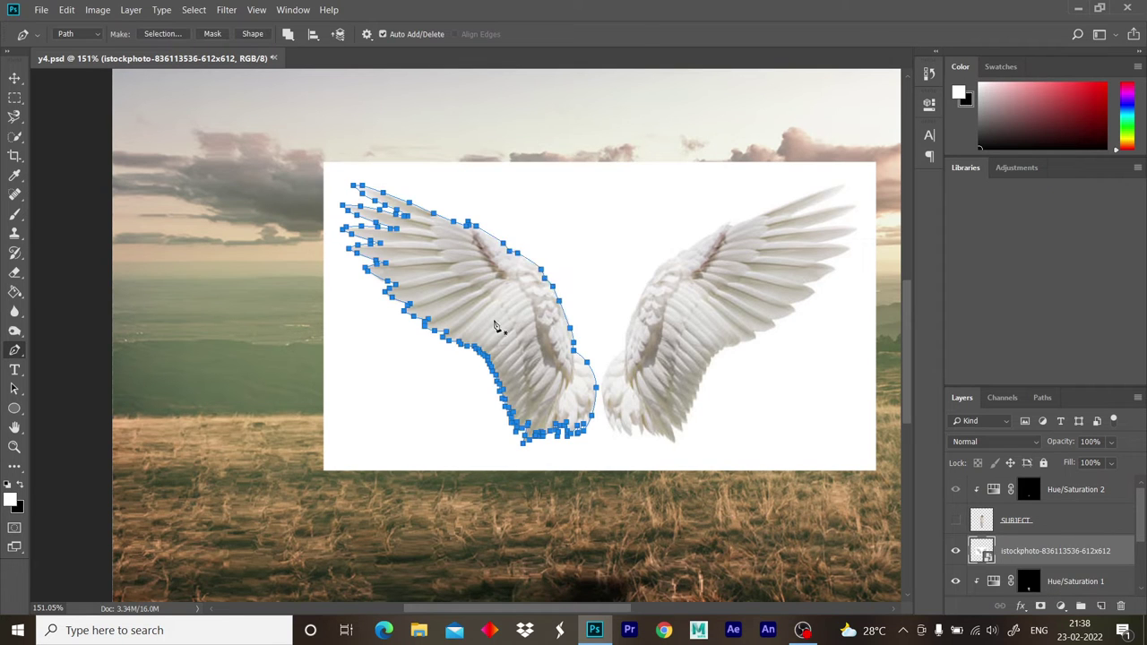
right_click(526, 110)
left_click(541, 85)
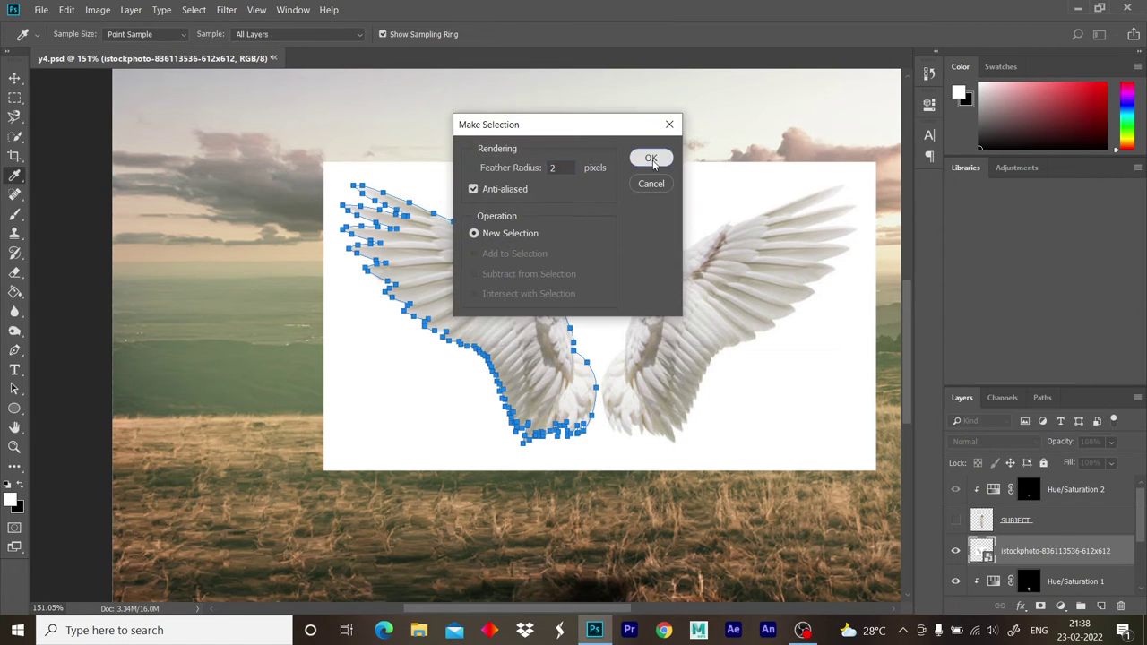
left_click(652, 158)
- Cut the wing onto its own layer, delete the stock photo, and rename it WING 1
key("ctrl+j")
left_click(1048, 582)
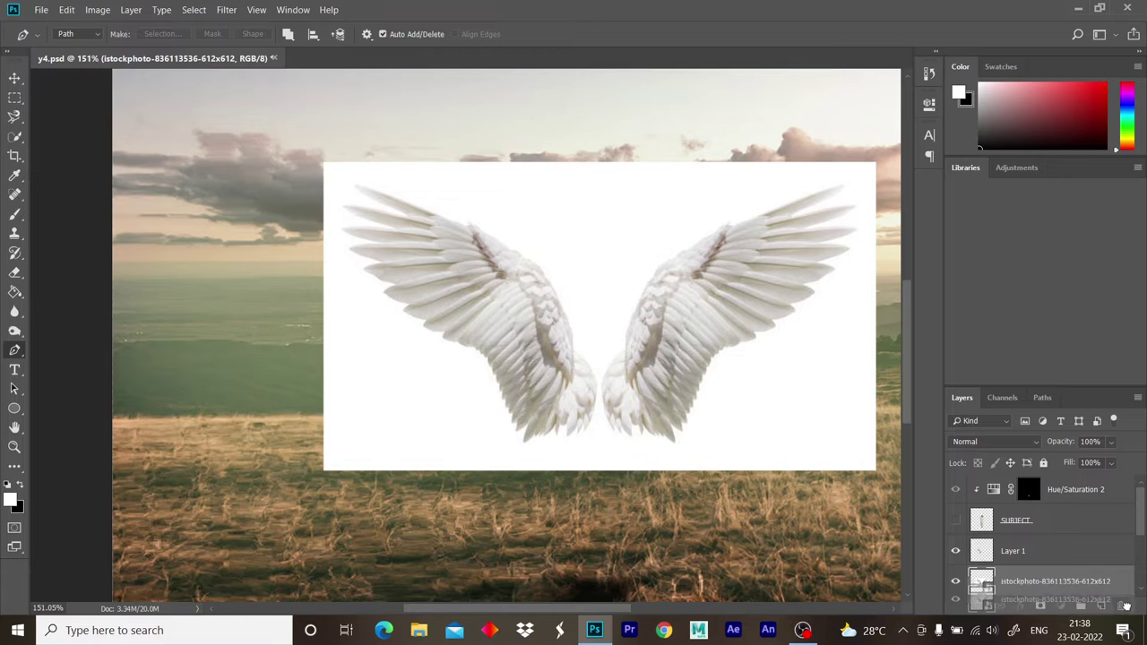
key("Delete")
double_click(1012, 550)
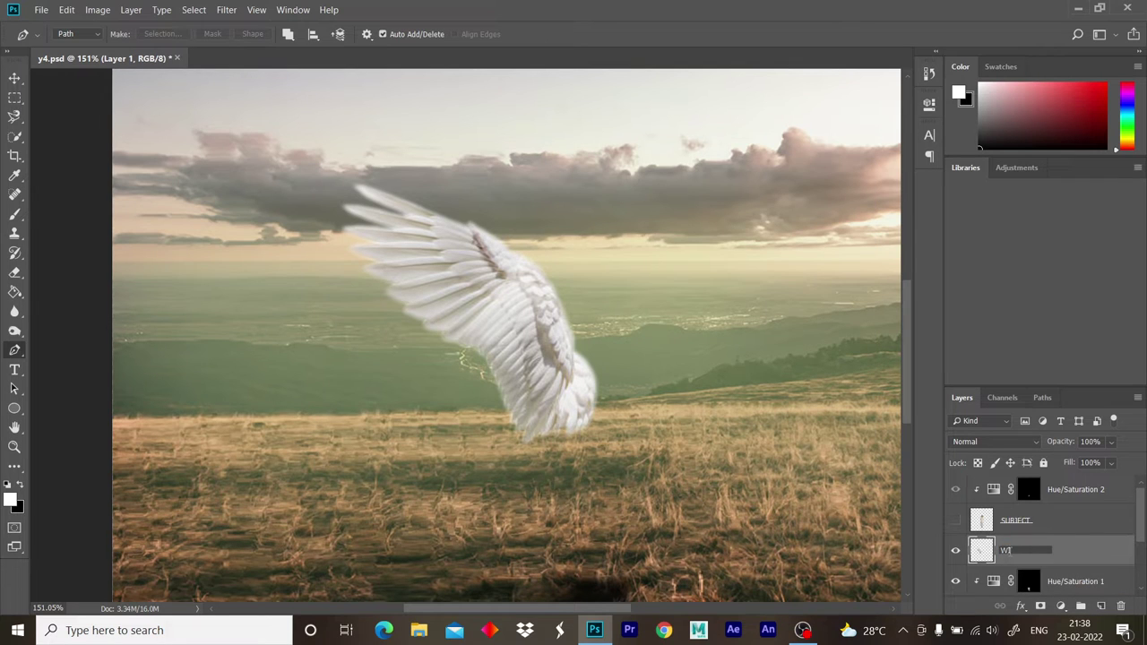
- Duplicate the wing, flip it horizontally, move it right, and name it WING 2
key("ctrl+j")
key("ctrl+t")
right_click(525, 326)
left_click(551, 514)
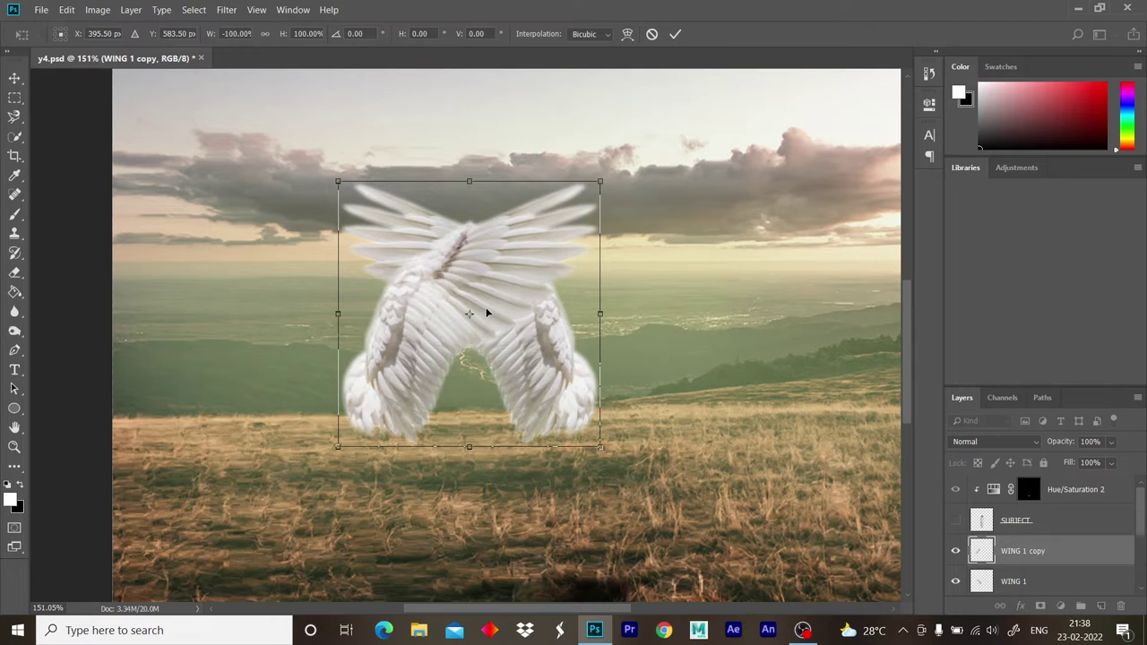
left_click_drag(505, 321, 763, 325)
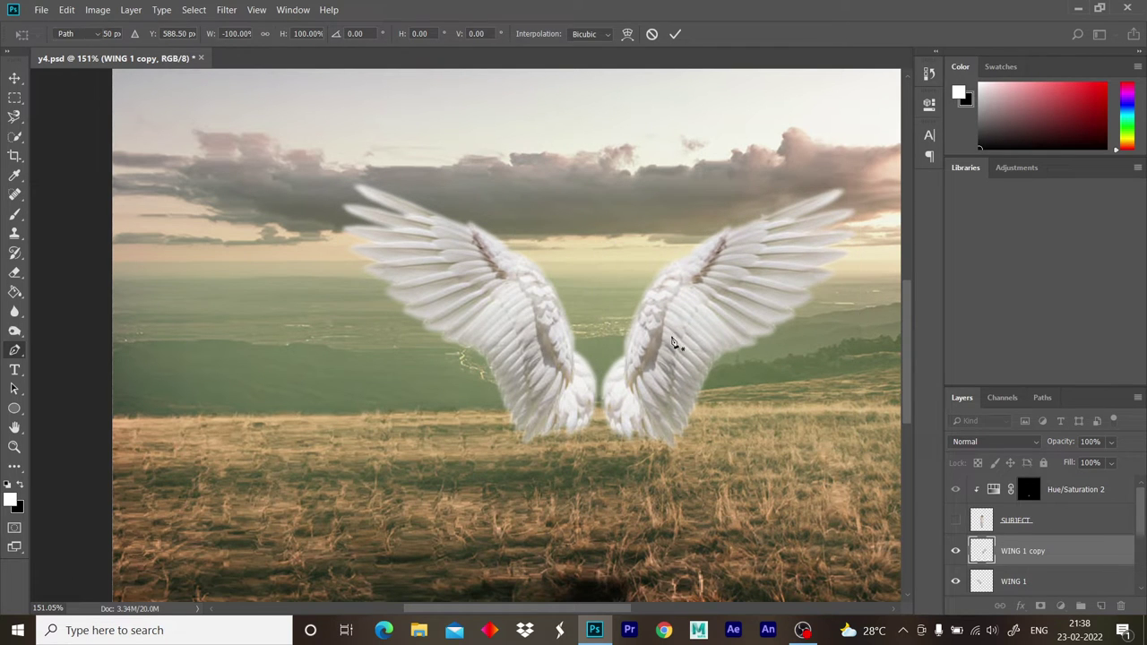
key("Return")
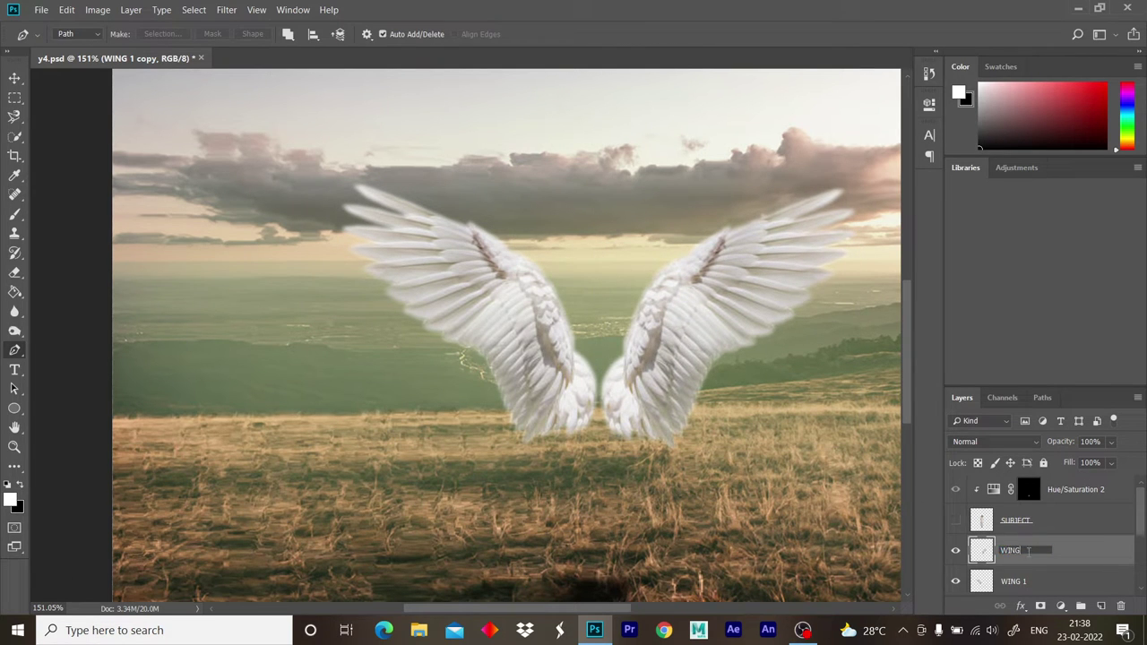
type("2")
key("Return")
- Zoom out, show the SUBJECT layer, and select both wing layers
key("z")
mouse_move(627, 412)
left_mouse_down()
mouse_move(573, 412)
mouse_move(645, 409)
left_mouse_up()
key("p")
left_click(955, 519)
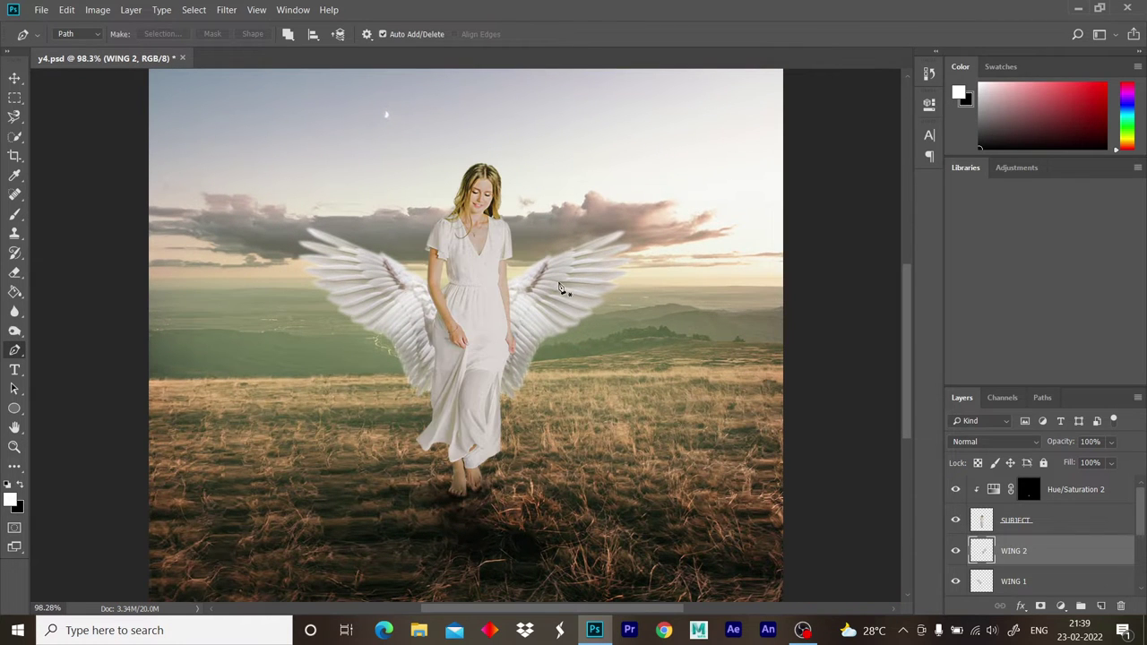
left_click(1042, 581, "shift")
- Merge the wings into a smart object, raise and enlarge them, then undo these changes
right_click(1041, 573)
left_click(1048, 182)
key("v")
left_click_drag(534, 308, 537, 226)
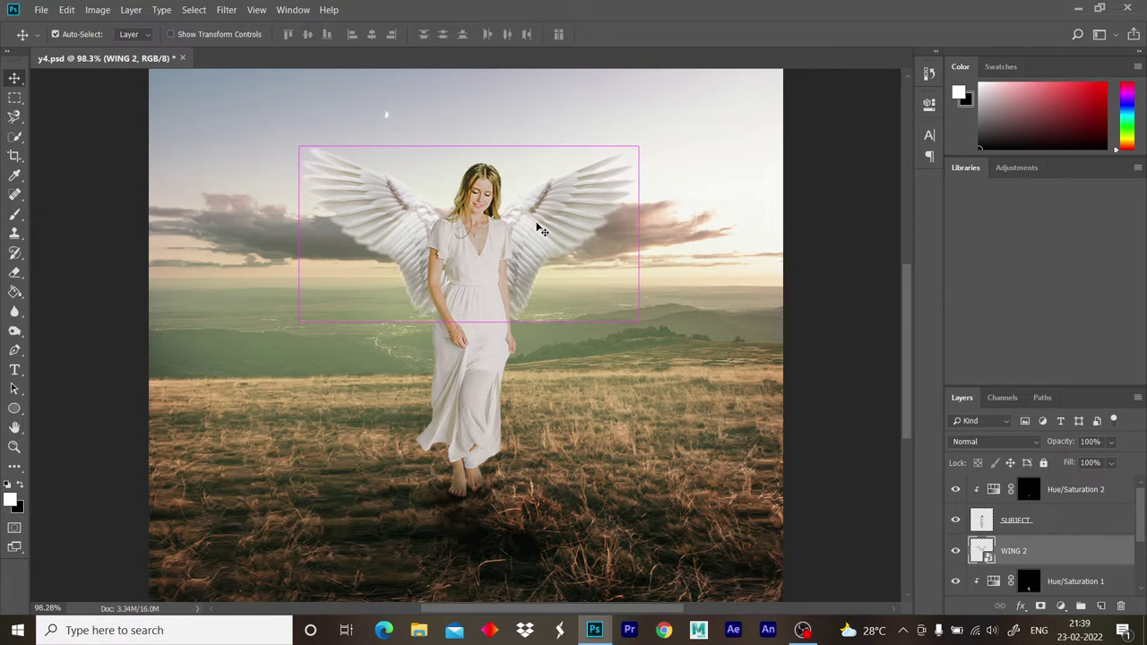
key("ctrl+t")
left_click_drag(637, 320, 654, 324)
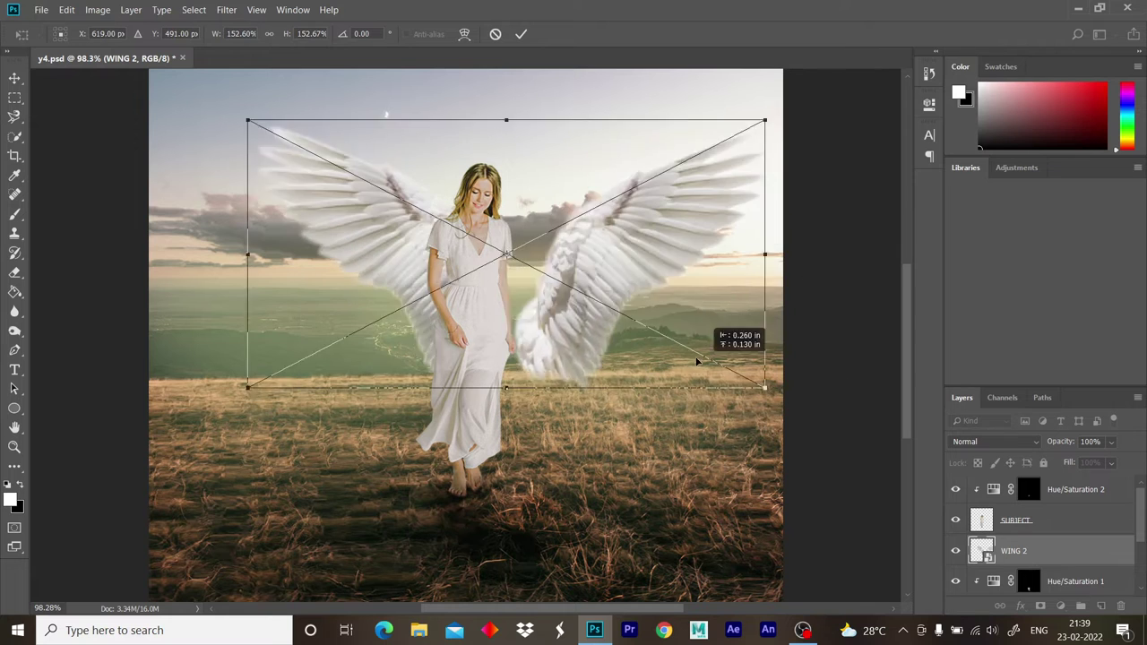
key("Return")
key("ctrl+alt+z")
key("ctrl+alt+z")
key("ctrl+alt+z")
key("ctrl+alt+z")
key("ctrl+alt+z")
key("ctrl+alt+z")
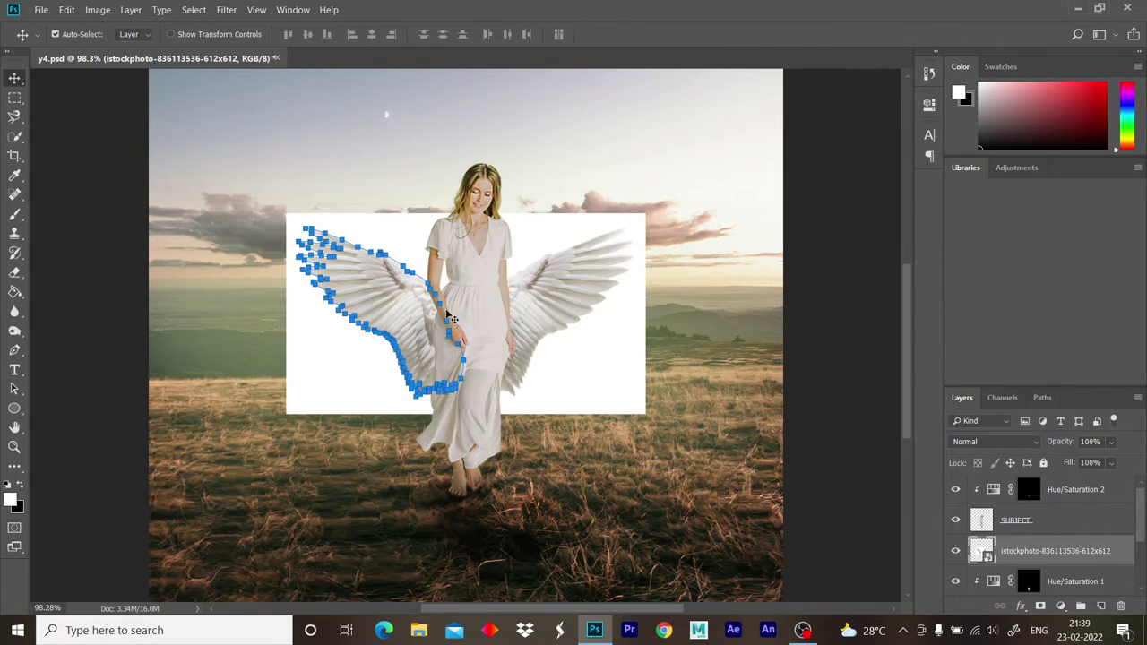
- Reload the wing path as a selection with a 0.1 px feather
right_click(426, 285)
key("Escape")
key("p")
right_click(408, 277)
left_click(443, 347)
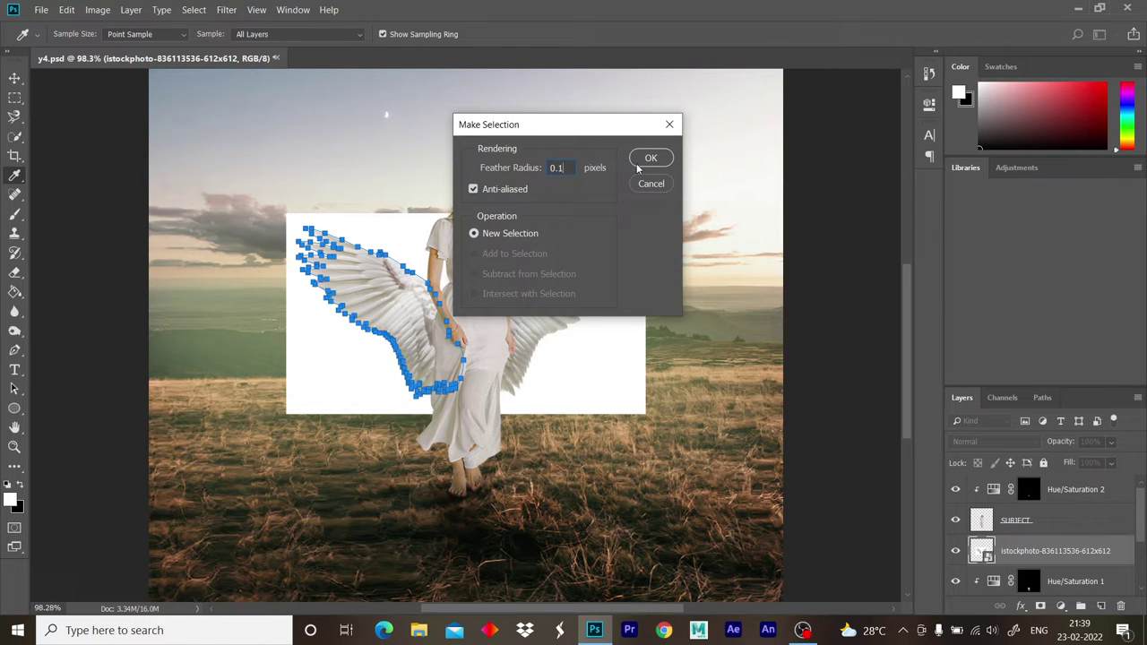
left_click(650, 157)
- Copy the feathered wing to a new layer and delete the original wings photo
key("ctrl+j")
left_click(1039, 581)
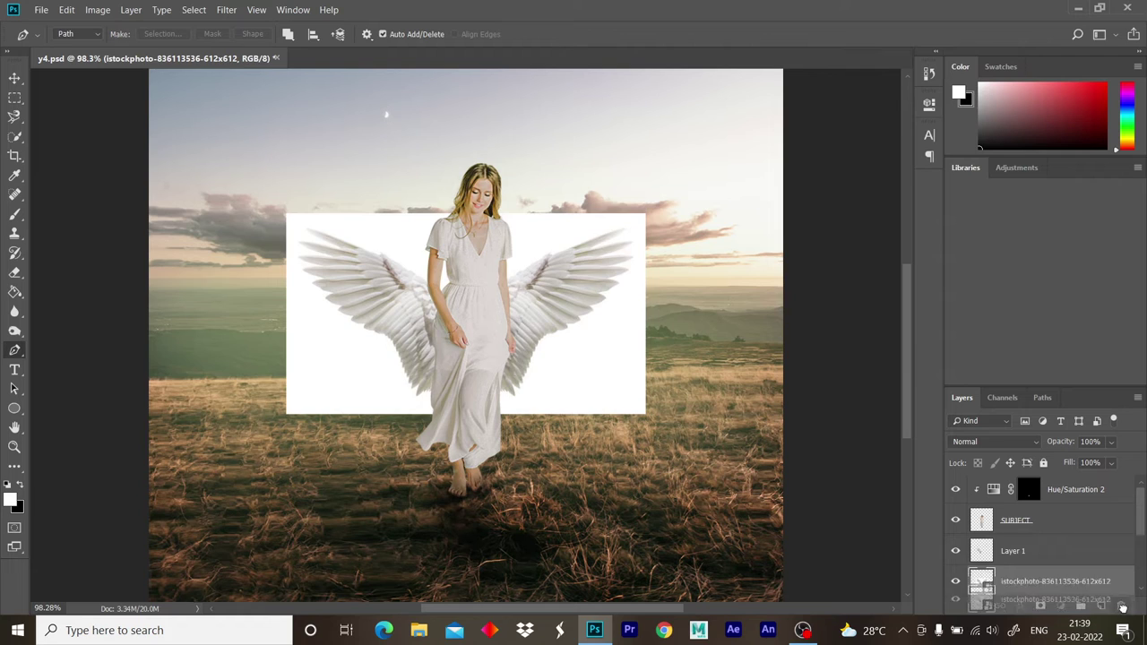
key("Delete")
left_click(1015, 552)
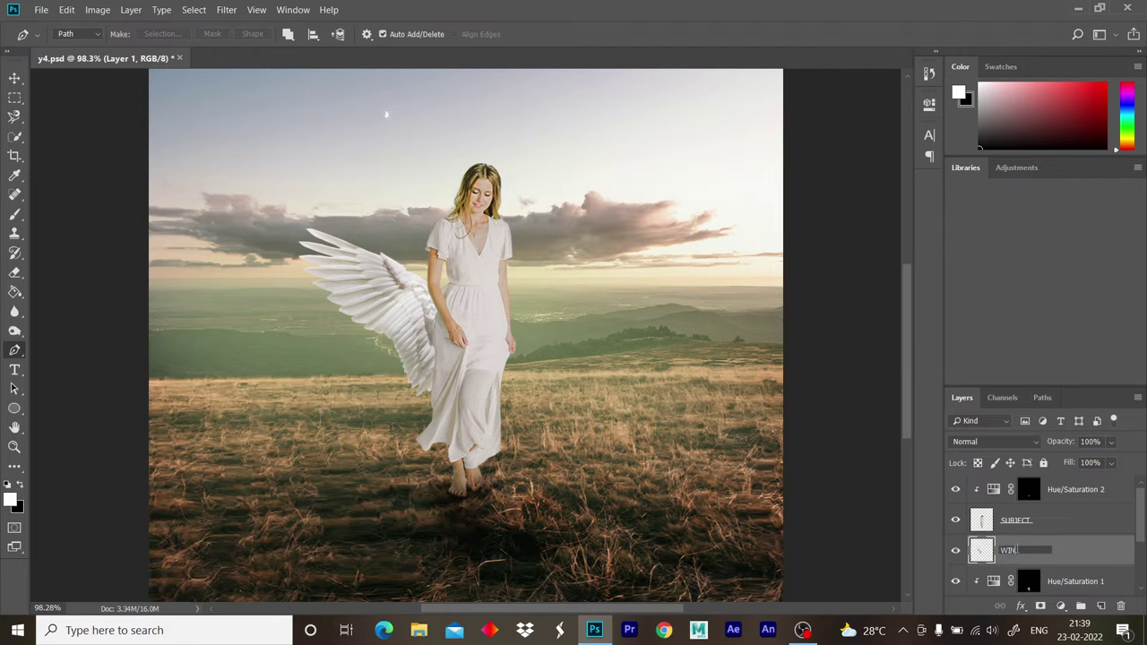
type("G 1")
- Duplicate the wing, flip it horizontally, and move it behind her other shoulder
key("ctrl+j")
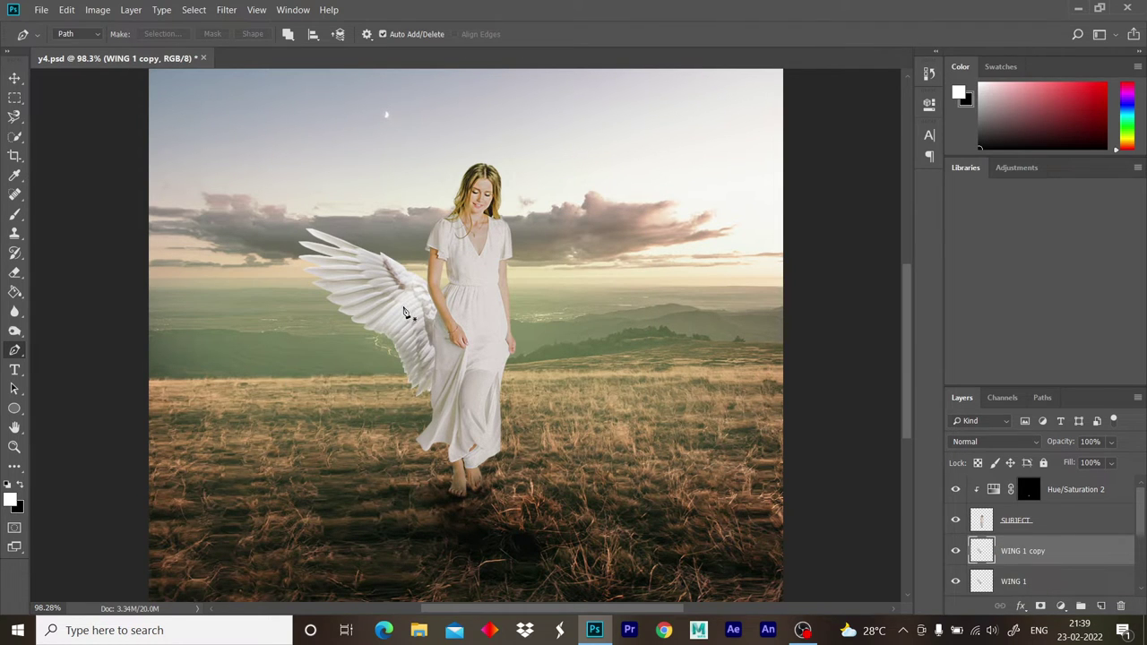
key("v")
key("ctrl+t")
right_click(407, 309)
left_click(448, 486)
mouse_move(433, 327)
left_mouse_down()
mouse_move(640, 329)
mouse_move(419, 313)
mouse_move(603, 313)
mouse_move(585, 237)
mouse_move(596, 249)
mouse_move(597, 235)
left_mouse_up()
key("Return")
- Raise the left wing beside her shoulder, rename the copy layer, and fine-tune its position
mouse_move(397, 307)
left_mouse_down()
mouse_move(399, 194)
mouse_move(402, 205)
left_mouse_up()
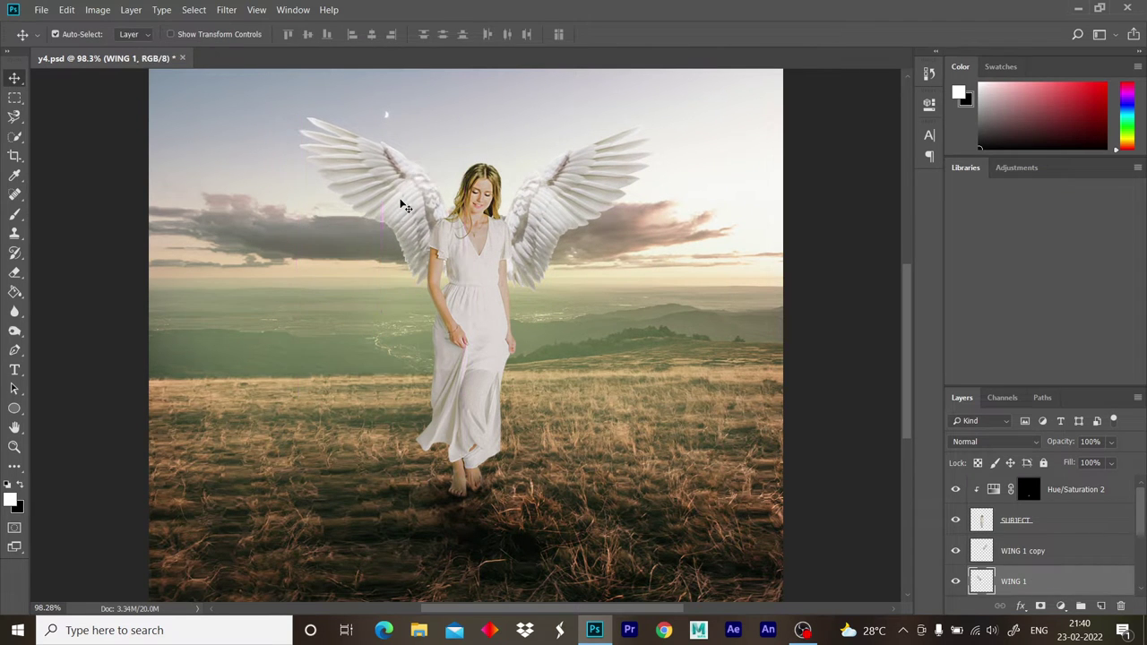
double_click(1036, 551)
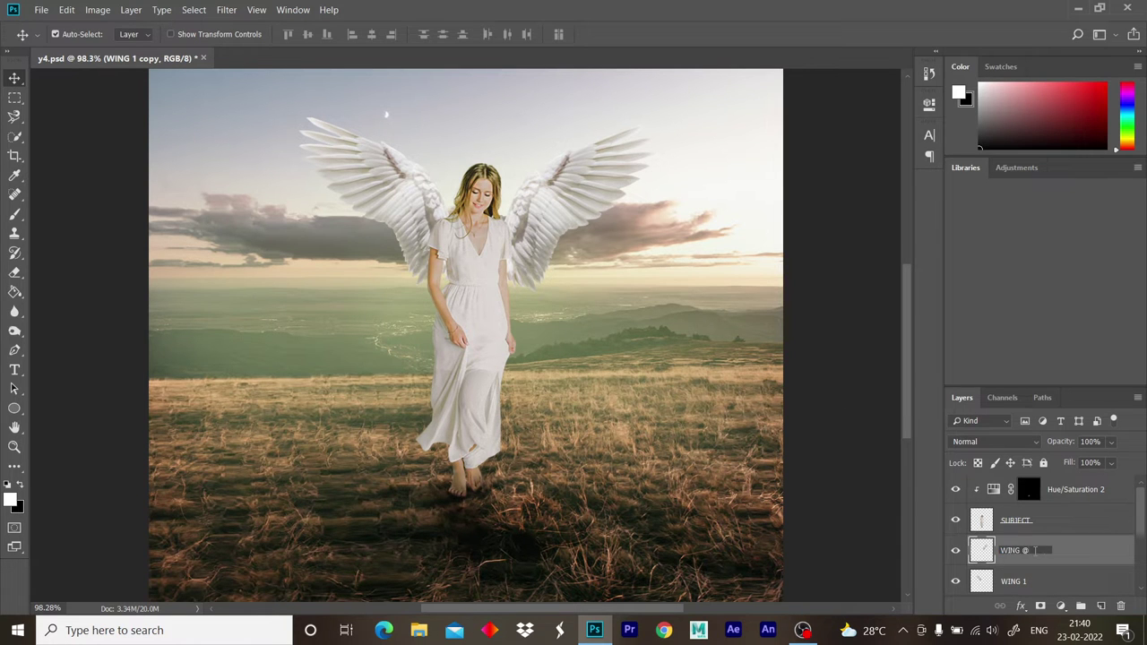
scroll(530, 236, "up", 3)
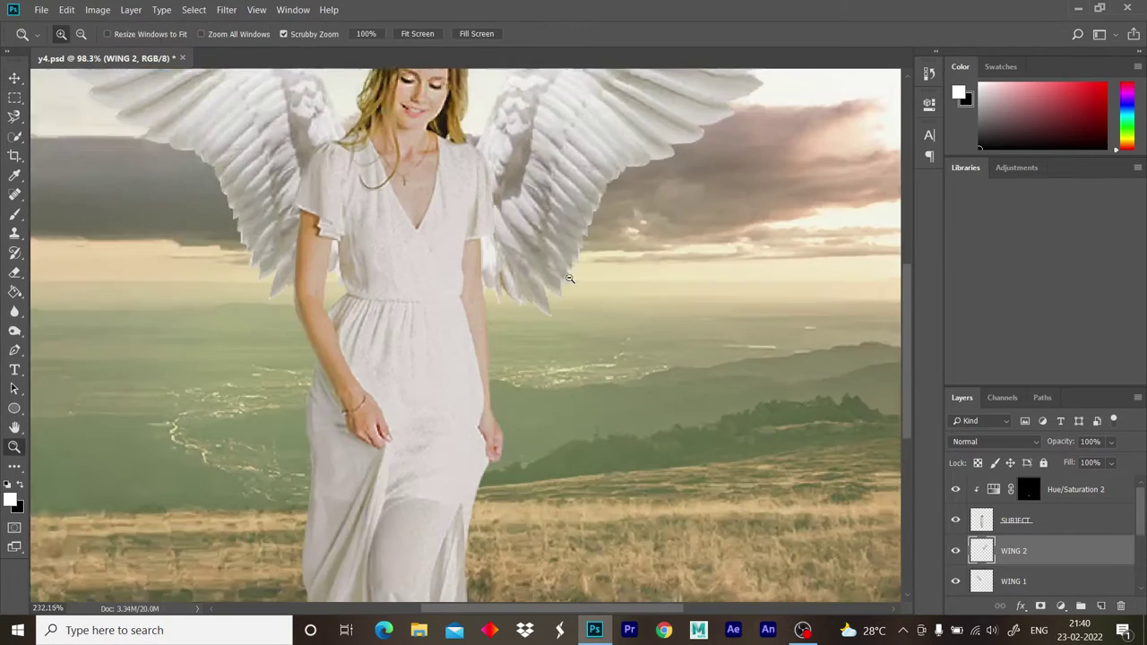
left_click_drag(282, 179, 262, 197)
scroll(262, 197, "down", 3)
scroll(337, 264, "up", 3)
- Tilt the left wing's outer edge upward with a perspective transform
key("ctrl+t")
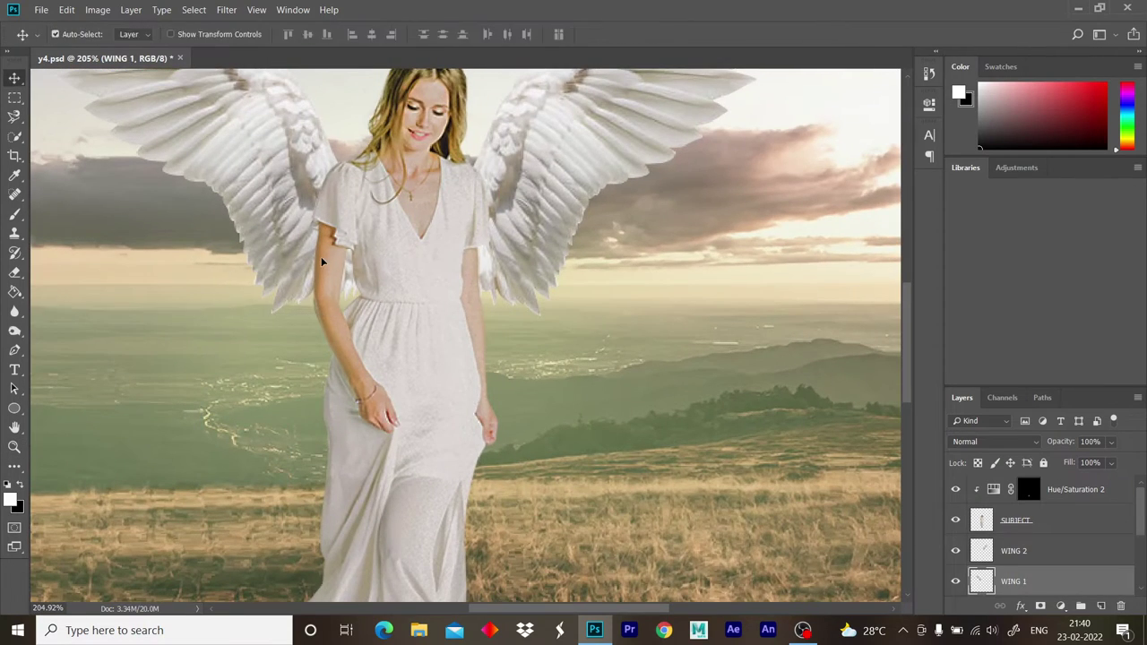
scroll(322, 262, "down", 3)
right_click(295, 234)
left_click(348, 313)
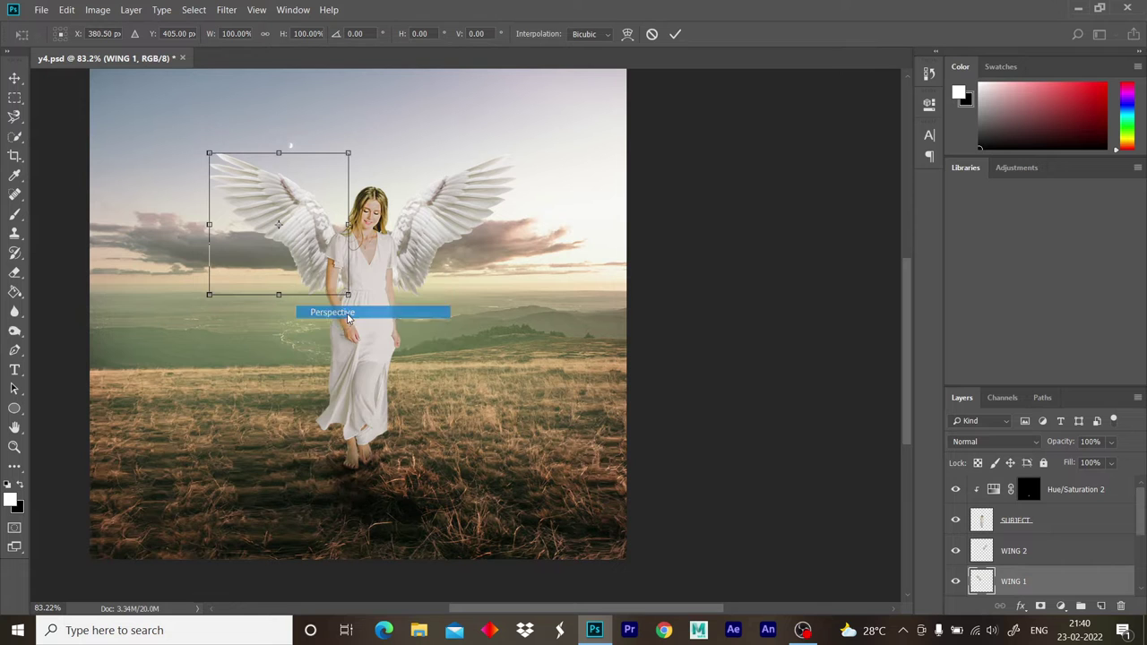
left_click_drag(212, 229, 217, 219)
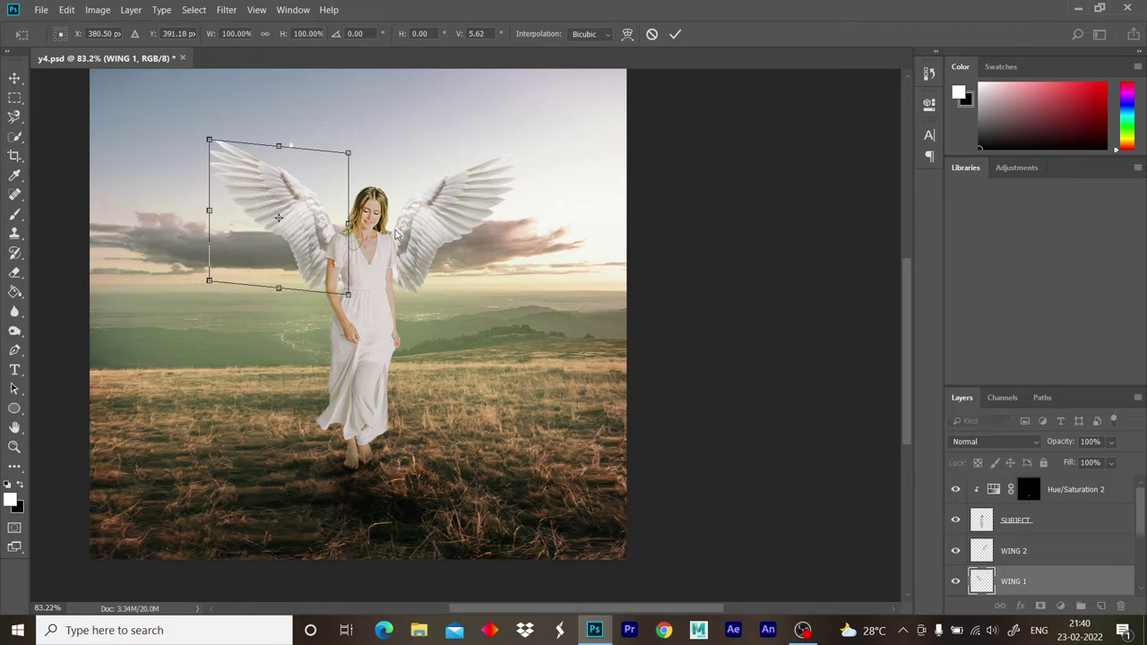
key("Return")
key("z")
left_click(439, 222)
- Rotate the right-hand WING 2 wing slightly into place
left_click(1030, 552)
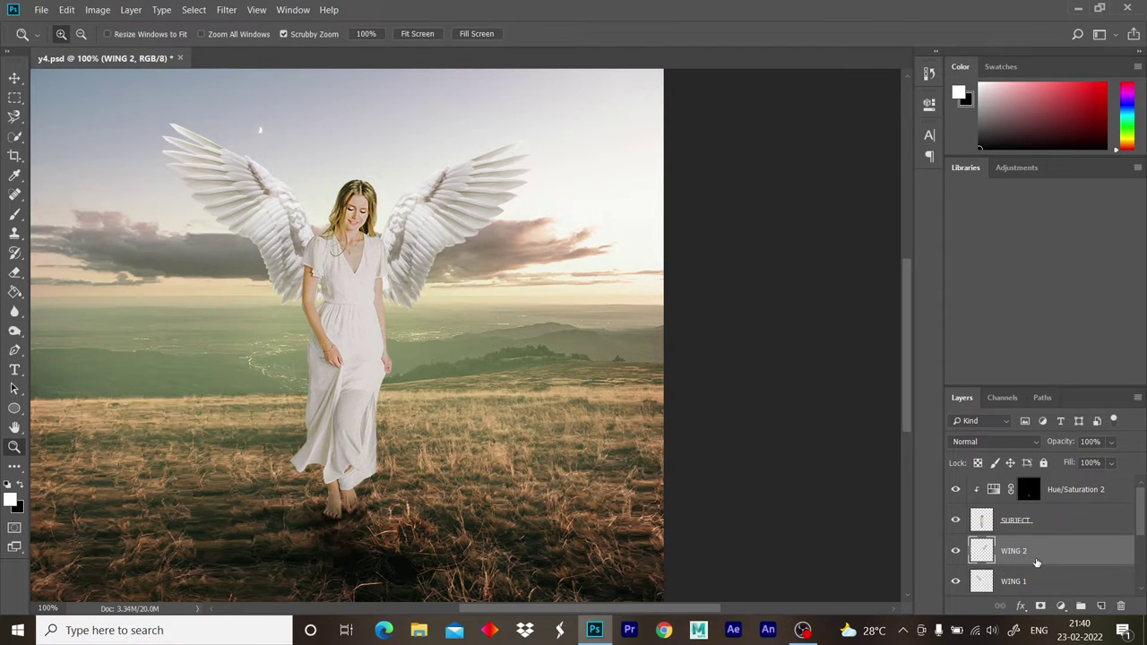
key("ctrl+t")
right_click(454, 254)
left_click(507, 330)
left_click_drag(531, 225, 532, 224)
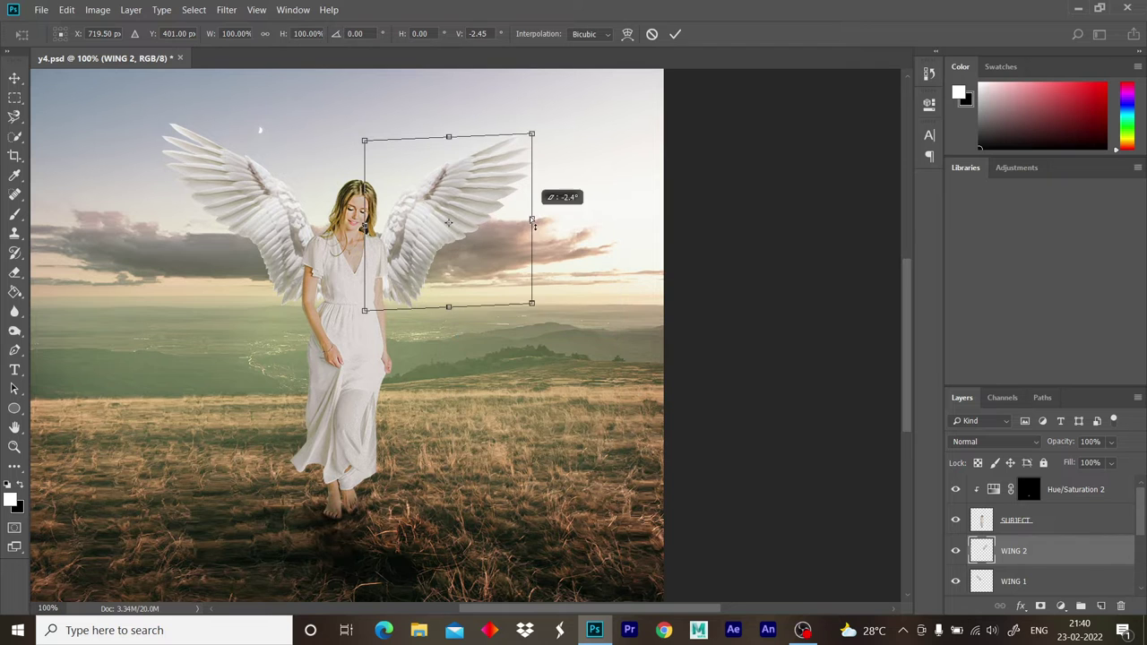
key("Return")
key("z")
left_click_drag(448, 306, 437, 301)
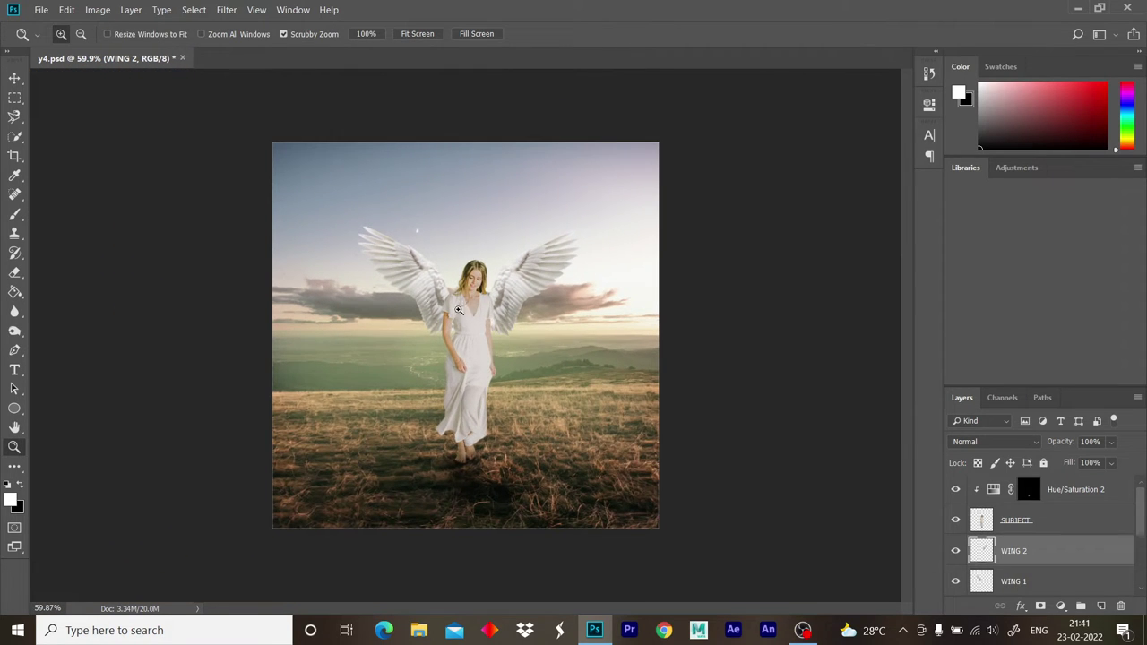
- Convert WING 2 to a smart object and zoom in on the angel
right_click(1049, 548)
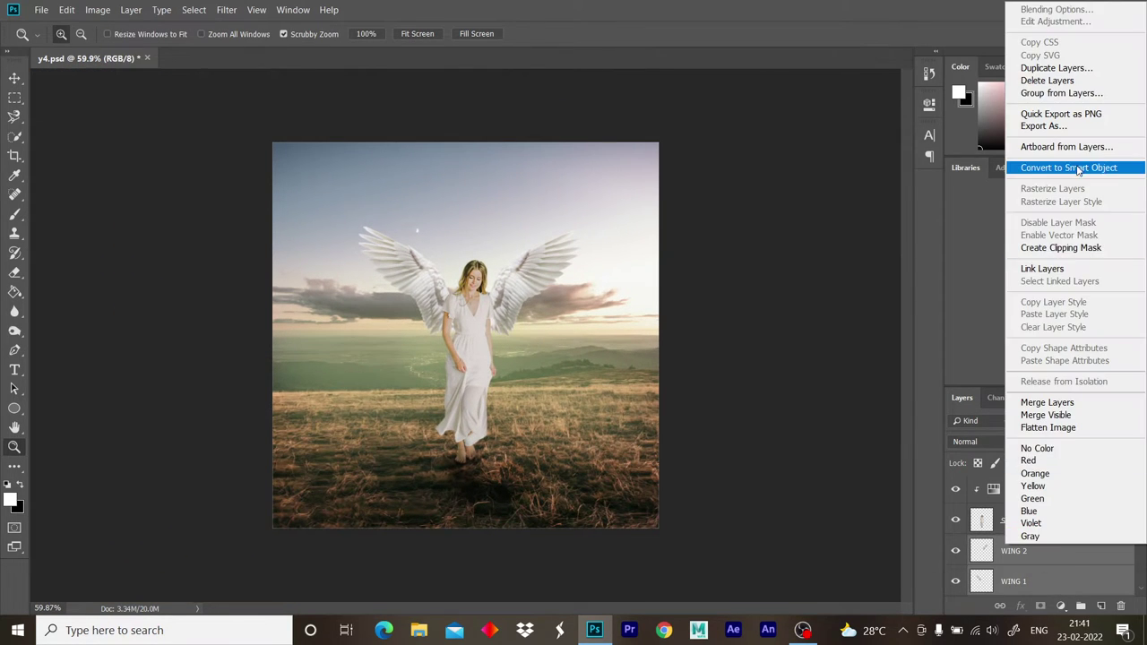
left_click(1050, 170)
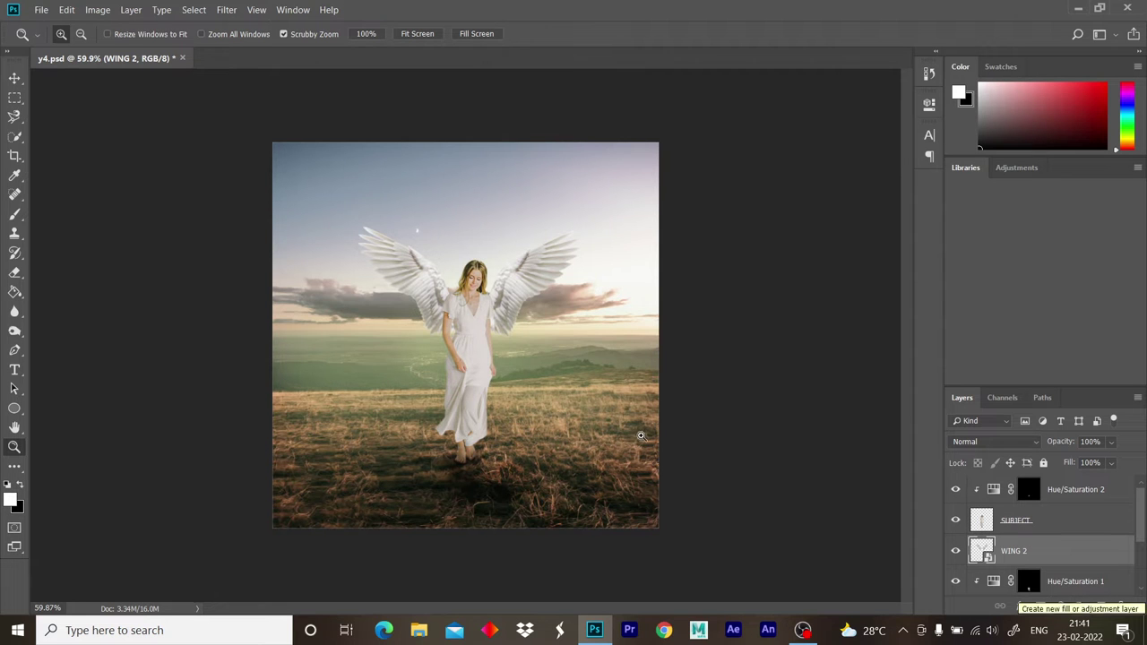
left_click(576, 387)
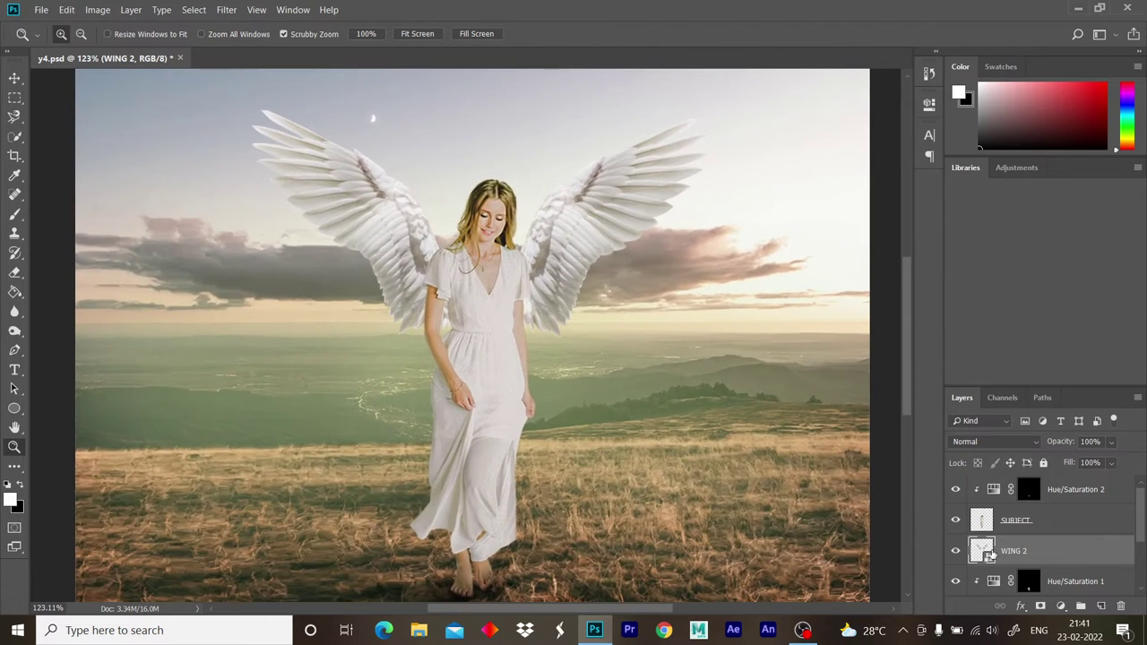
left_click(1061, 605)
- Add a darkened Hue/Saturation layer clipped to WING 2, invert its mask, and set the brush to 20%
left_click(1049, 463)
left_click_drag(798, 257, 735, 256)
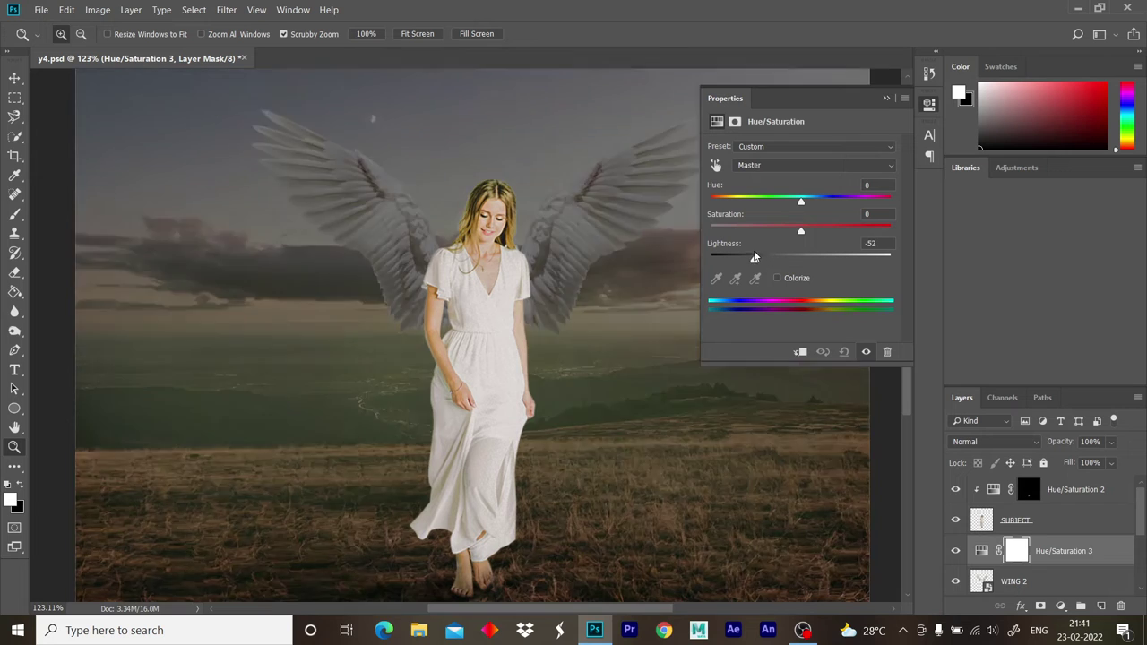
key("ctrl+alt+g")
left_click(886, 98)
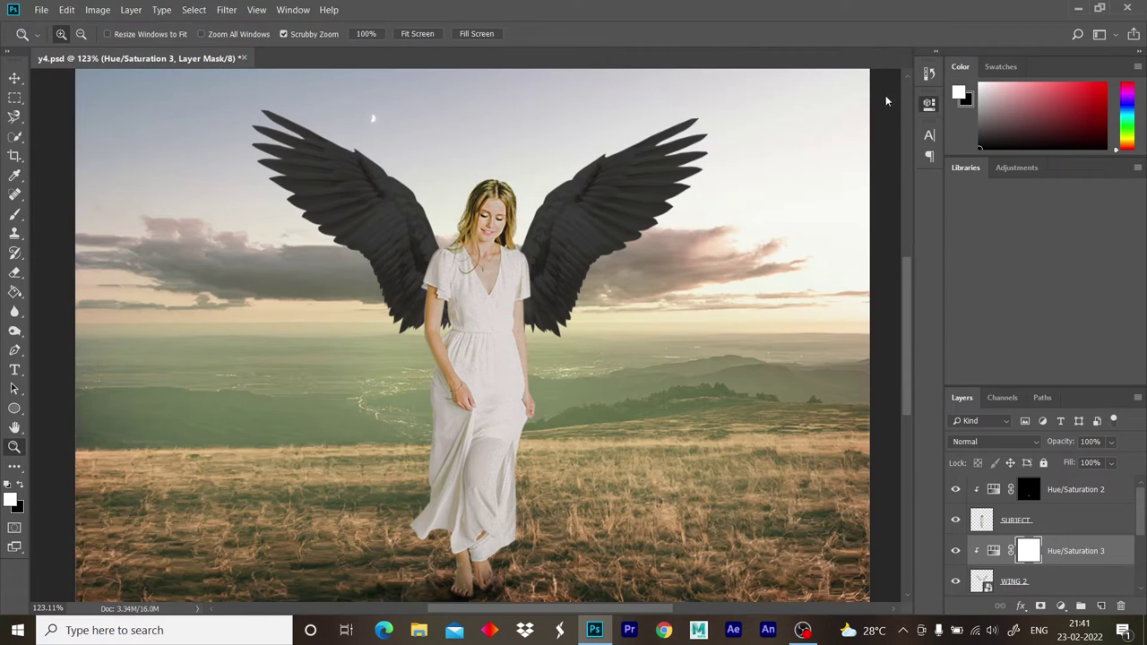
key("ctrl+i")
scroll(449, 242, "up", 5)
key("b")
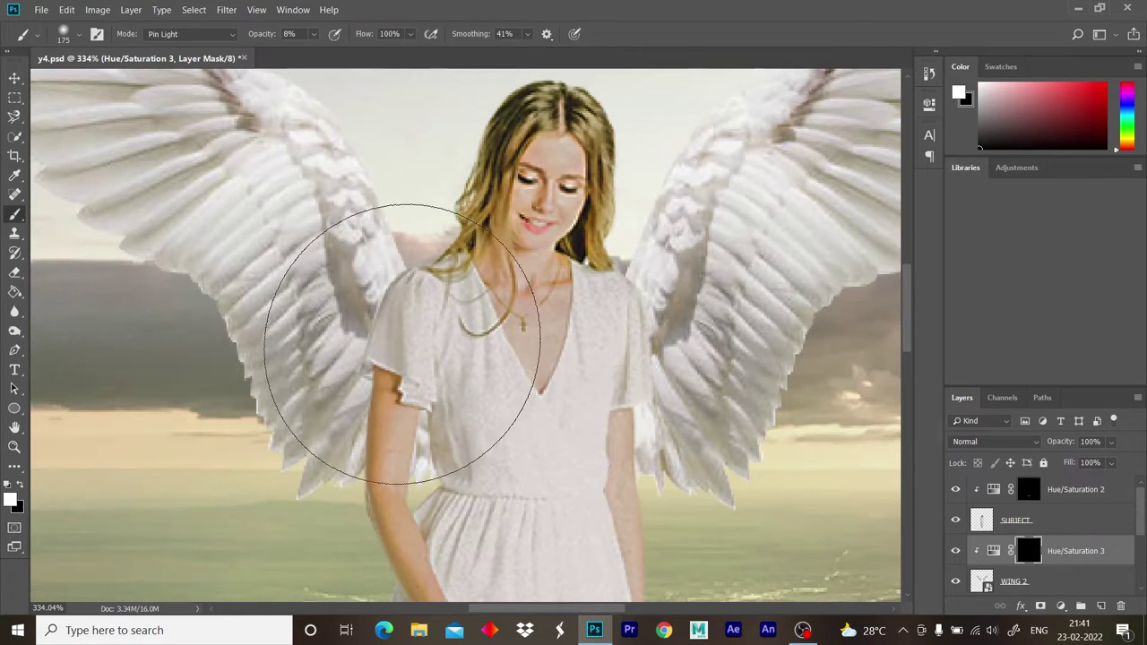
key("bracketleft")
key("bracketleft")
key("bracketleft")
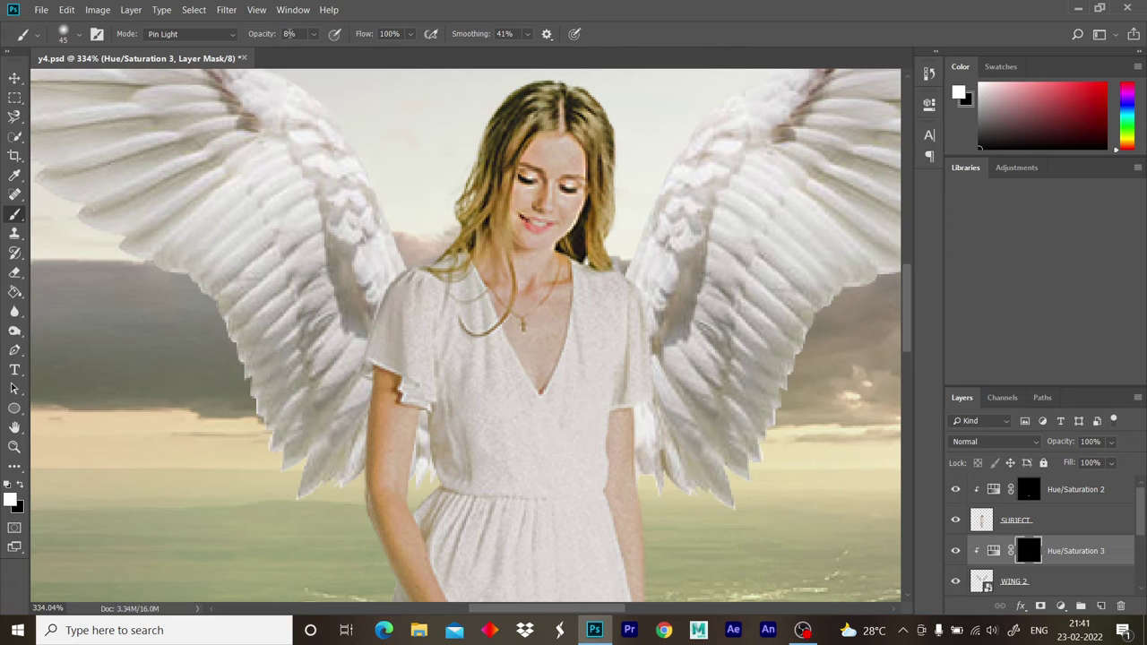
key("2")
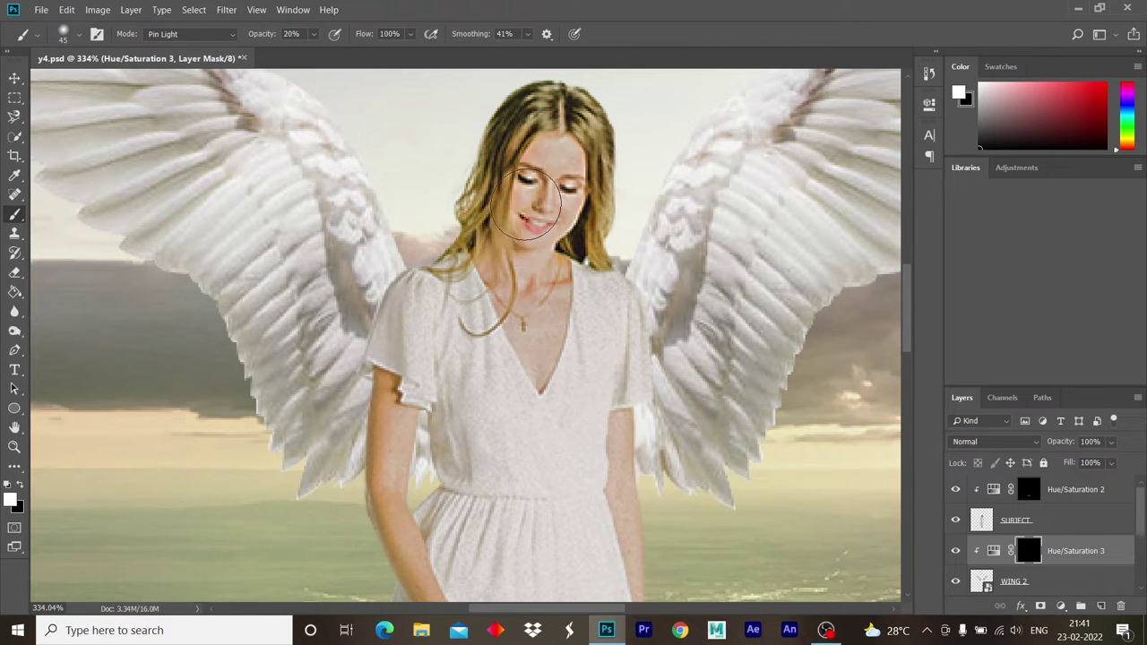
- Paint grey shadow on the wing beside the shoulder and sleeve edge, cleaning spill off the dress
mouse_move(400, 307)
left_mouse_down()
mouse_move(379, 427)
mouse_move(384, 385)
mouse_move(436, 421)
mouse_move(437, 453)
mouse_move(451, 462)
left_mouse_up()
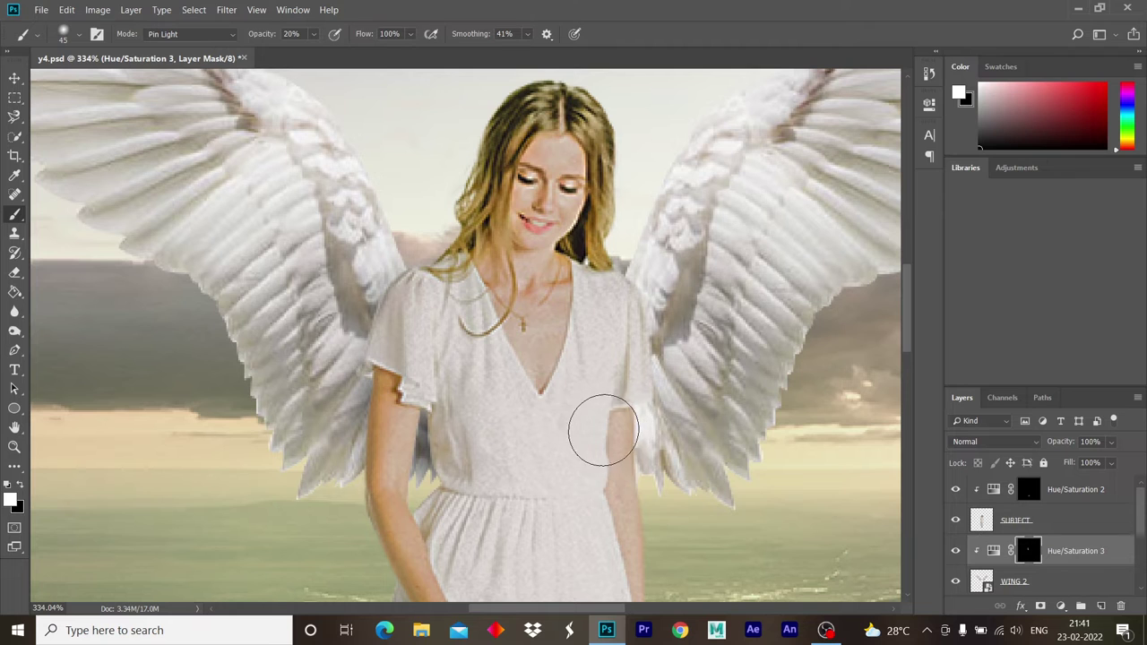
left_click_drag(607, 420, 631, 428)
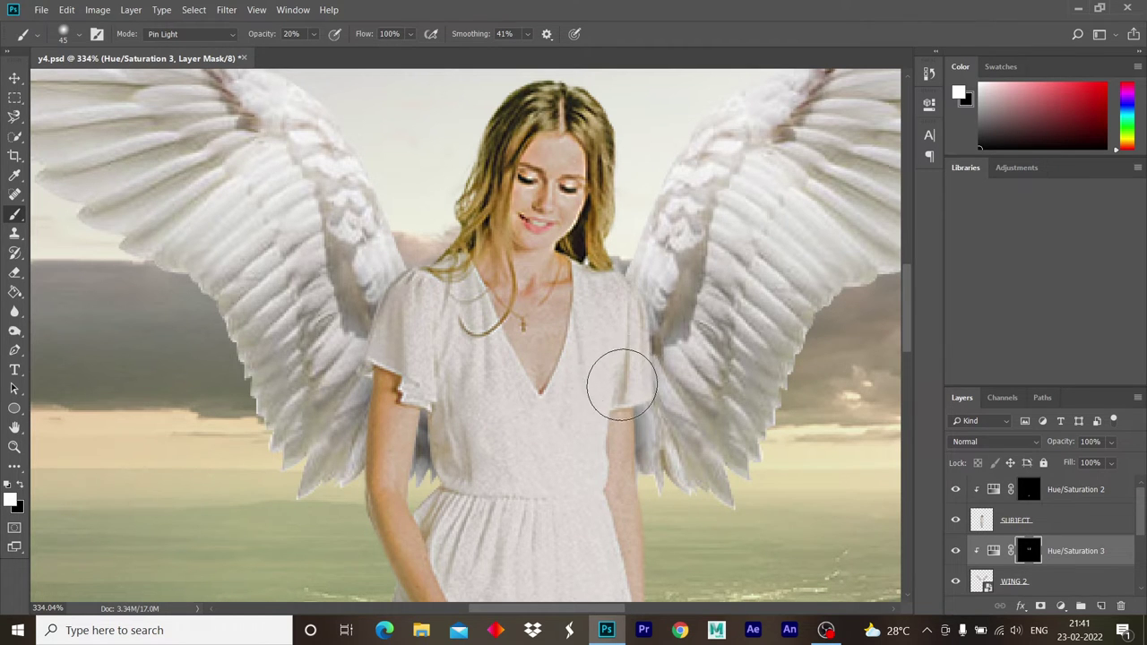
scroll(623, 354, "down", 5)
scroll(420, 450, "up", 6)
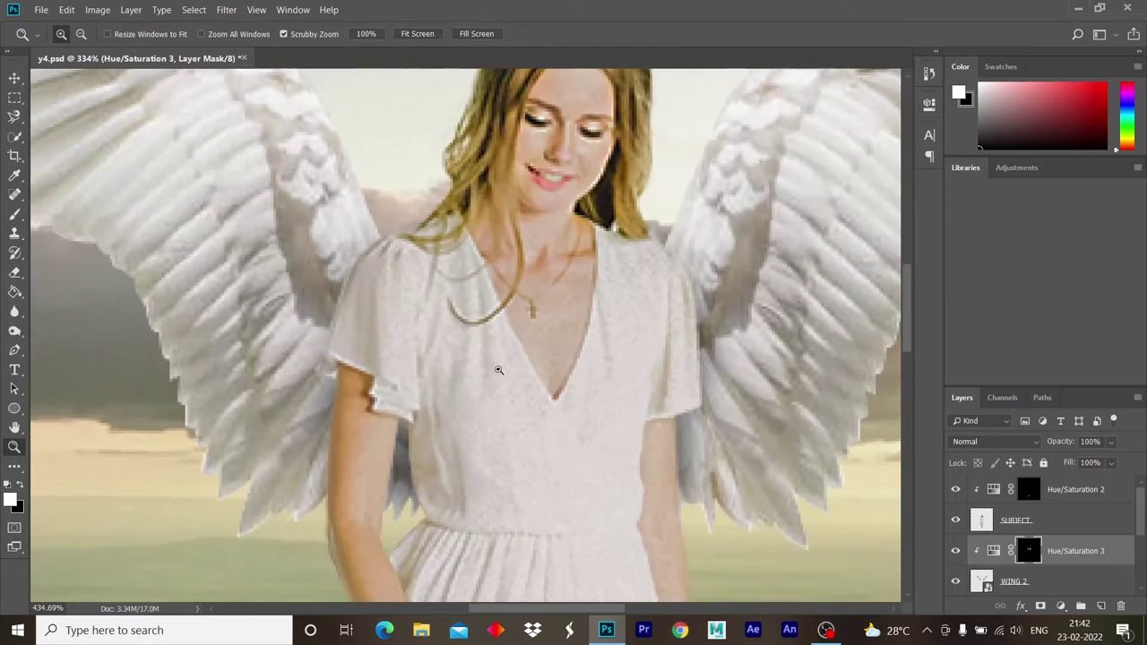
left_click_drag(420, 451, 408, 488)
mouse_move(367, 266)
left_mouse_down()
mouse_move(332, 200)
mouse_move(357, 327)
left_mouse_up()
mouse_move(369, 279)
left_mouse_down()
mouse_move(371, 257)
mouse_move(332, 184)
left_mouse_up()
scroll(382, 330, "down", 3)
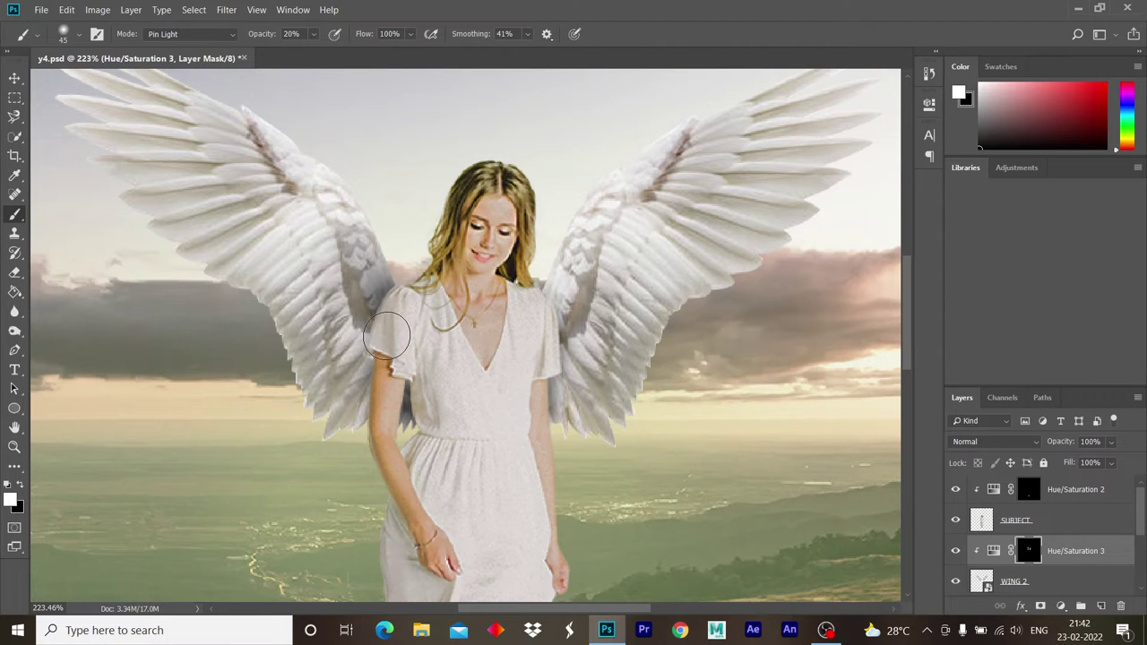
- Shade the wing feathers beside the upper arm and forearm, and along the left wing
left_click(385, 333, "ctrl")
key("bracketright")
key("bracketright")
key("bracketright")
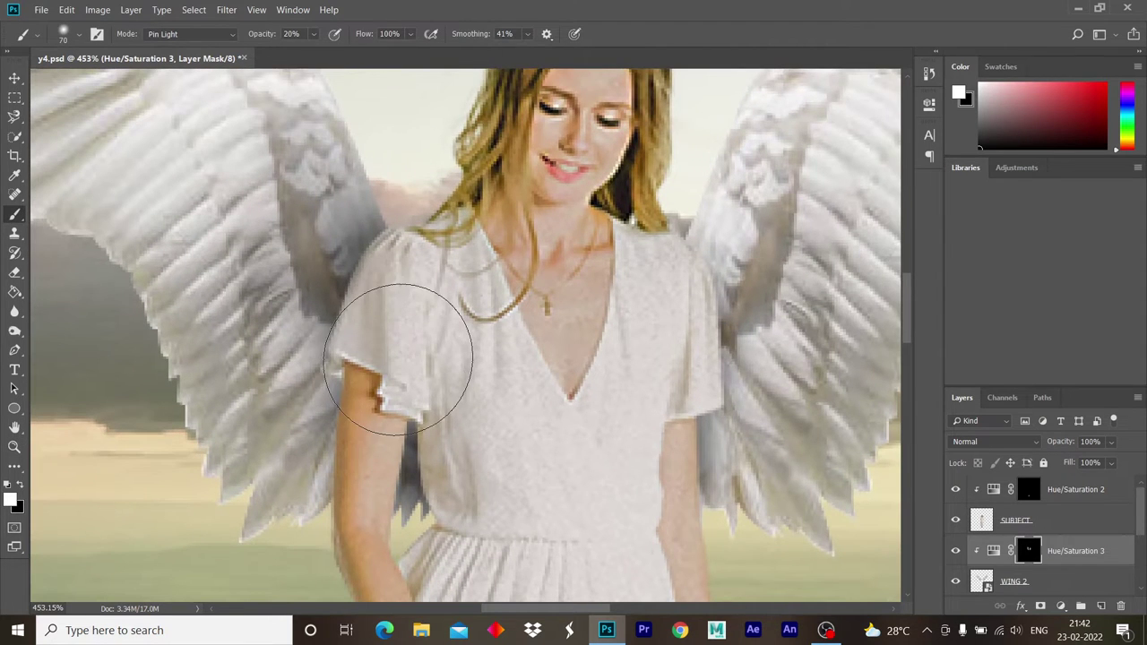
left_click_drag(399, 359, 268, 332)
key("bracketleft")
key("bracketleft")
mouse_move(361, 454)
left_mouse_down()
mouse_move(378, 461)
mouse_move(349, 481)
mouse_move(256, 487)
mouse_move(305, 430)
mouse_move(233, 412)
mouse_move(269, 378)
left_mouse_up()
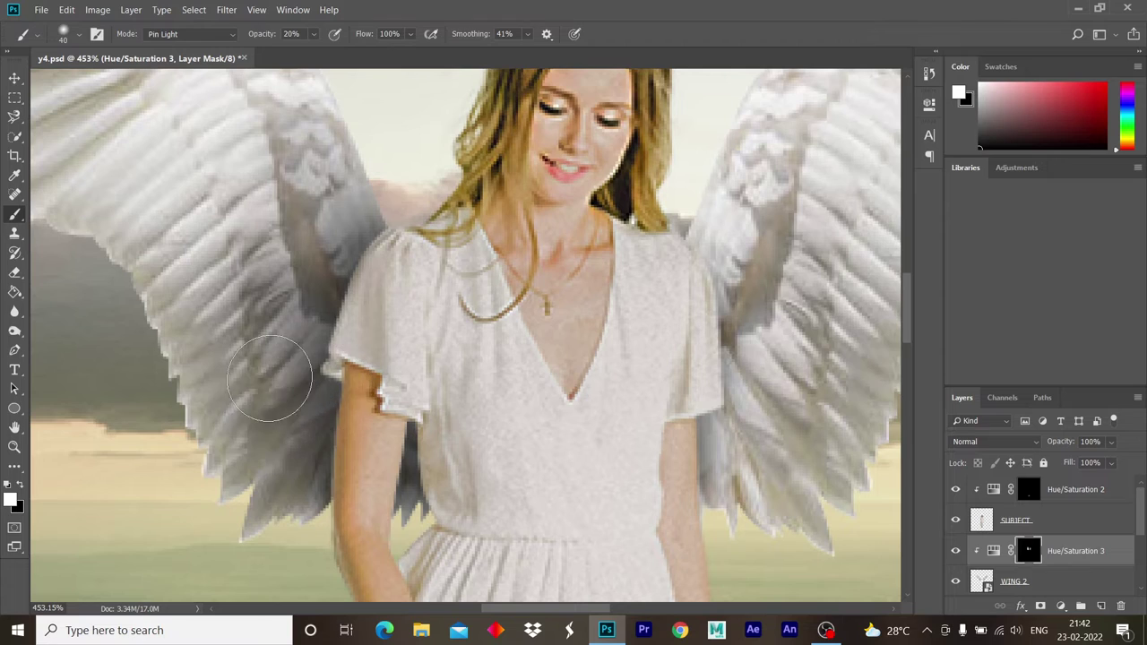
scroll(269, 378, "down", 5)
scroll(269, 378, "down", 3)
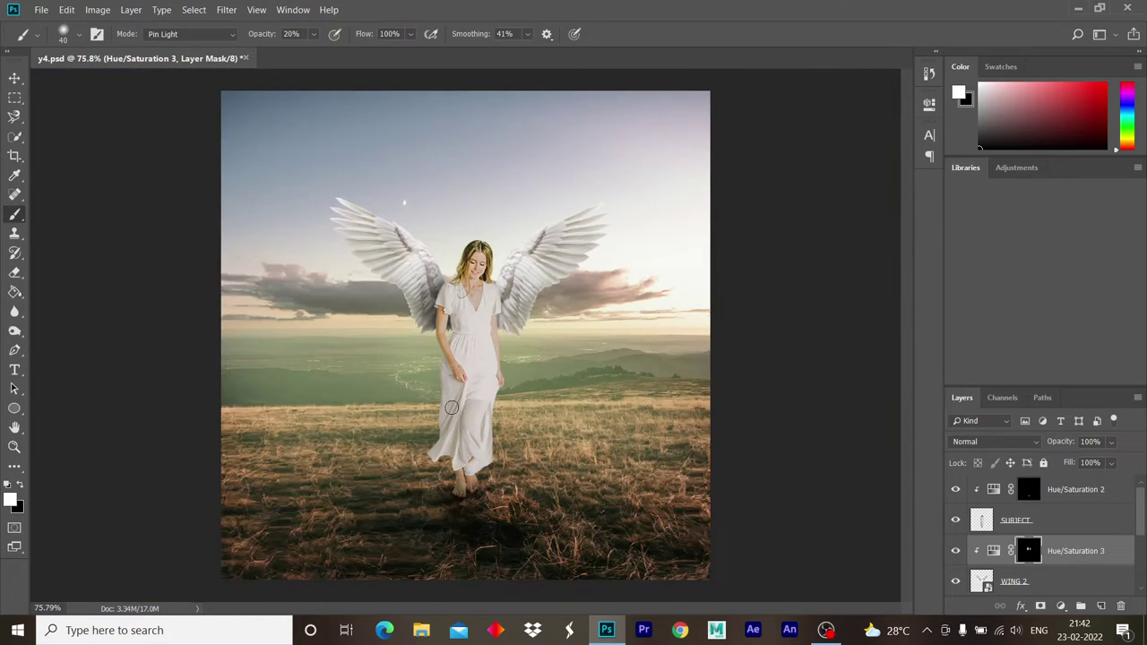
left_click_drag(464, 280, 538, 279)
mouse_move(308, 268)
left_mouse_down()
mouse_move(317, 285)
mouse_move(179, 332)
mouse_move(167, 461)
mouse_move(156, 456)
mouse_move(430, 336)
left_mouse_up()
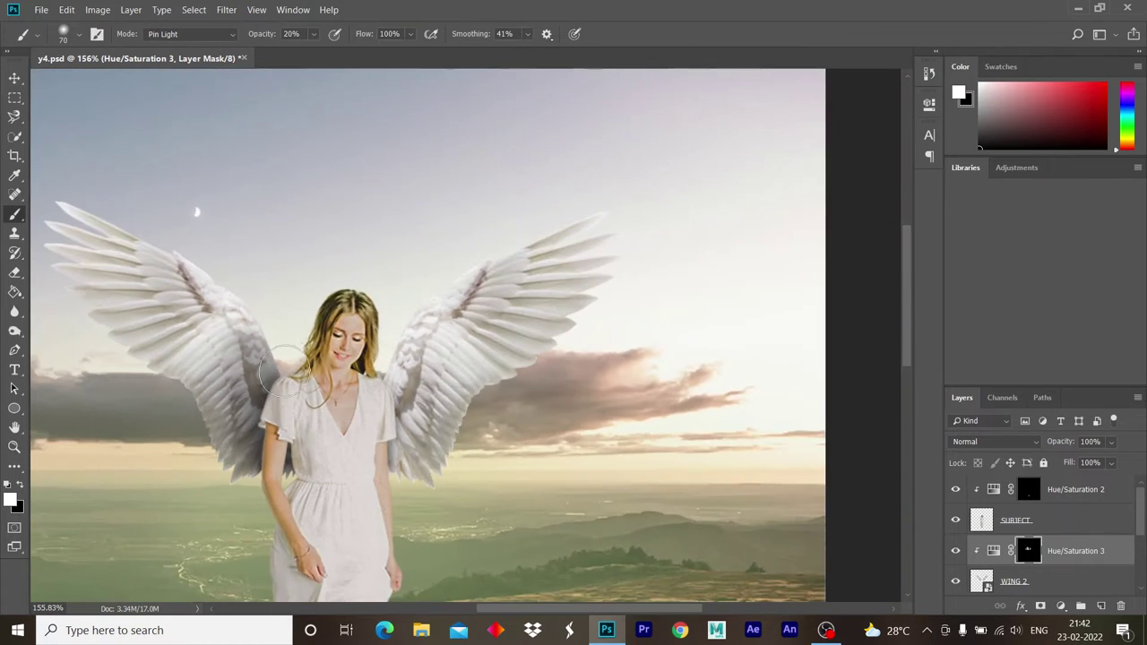
- Darken the wing edges beside the right shoulder, lower arm and upper right wing
left_click_drag(475, 409, 583, 384)
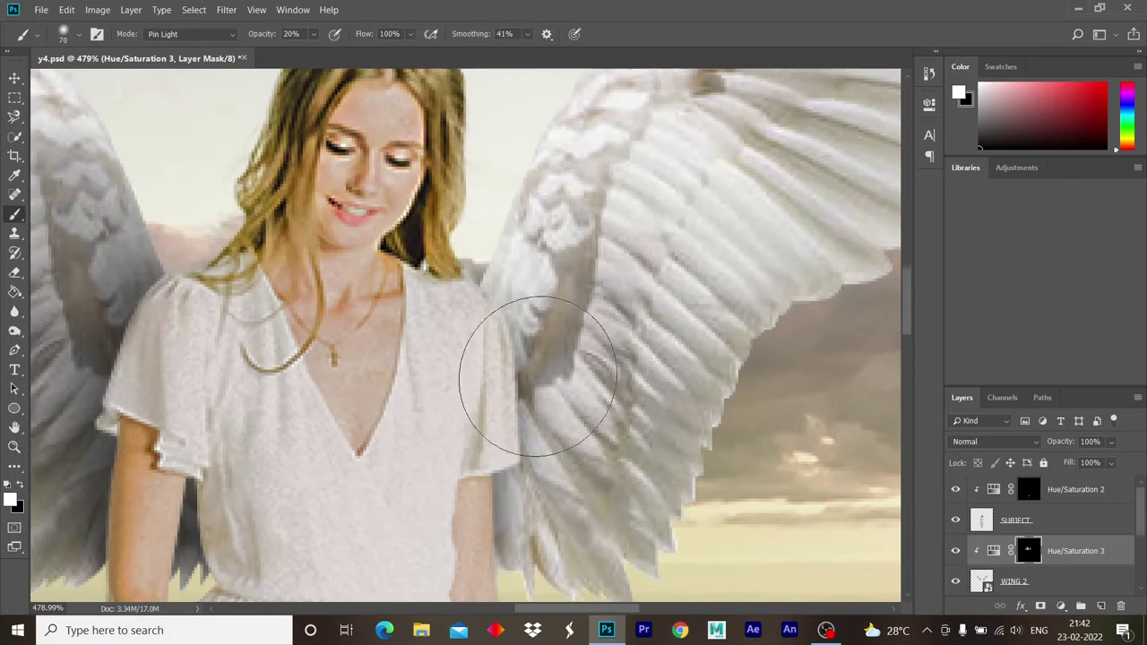
left_click_drag(470, 384, 427, 332)
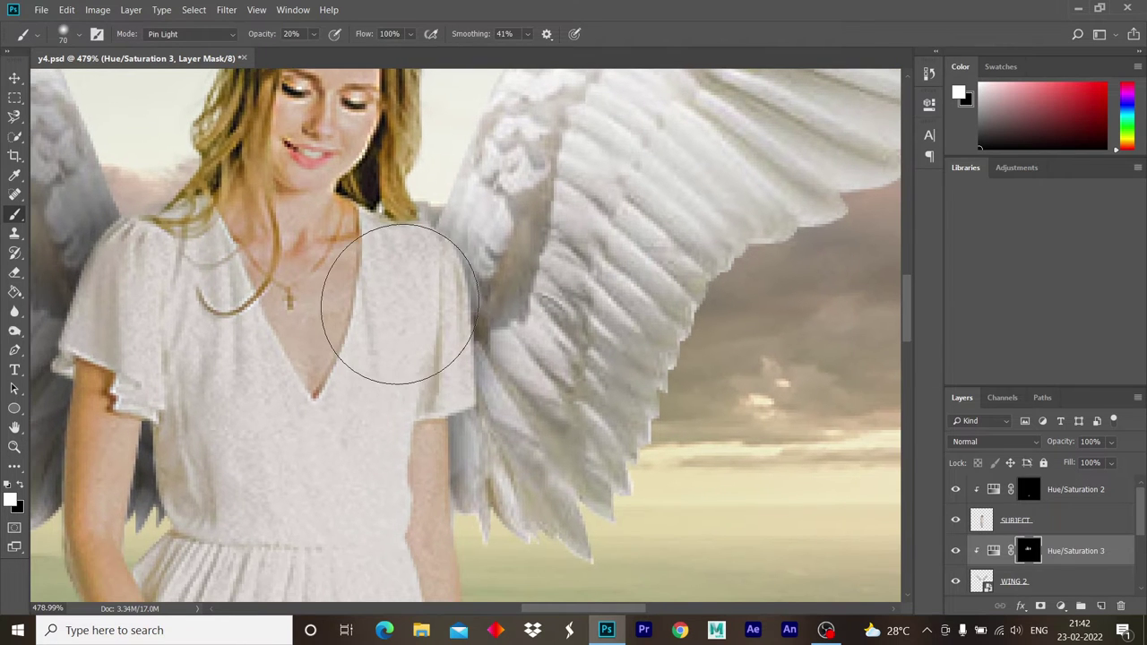
left_click_drag(417, 276, 505, 120)
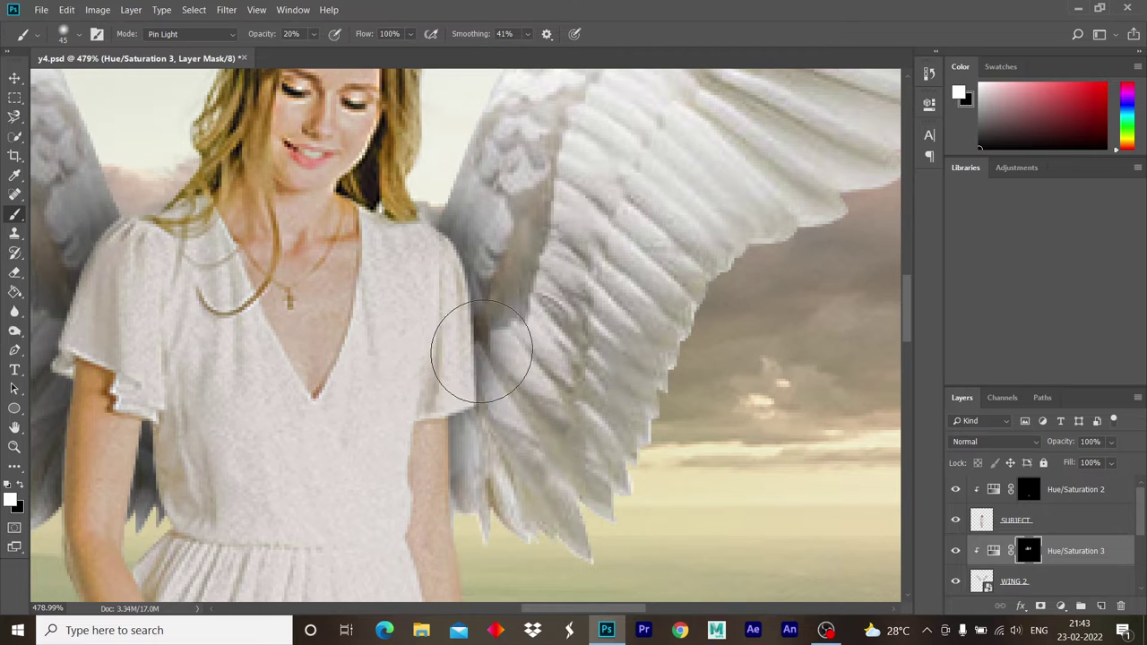
left_click_drag(486, 345, 501, 340)
mouse_move(409, 440)
left_mouse_down()
mouse_move(525, 485)
mouse_move(568, 435)
mouse_move(446, 433)
left_mouse_up()
key("z")
left_click_drag(499, 458, 574, 458)
key("b")
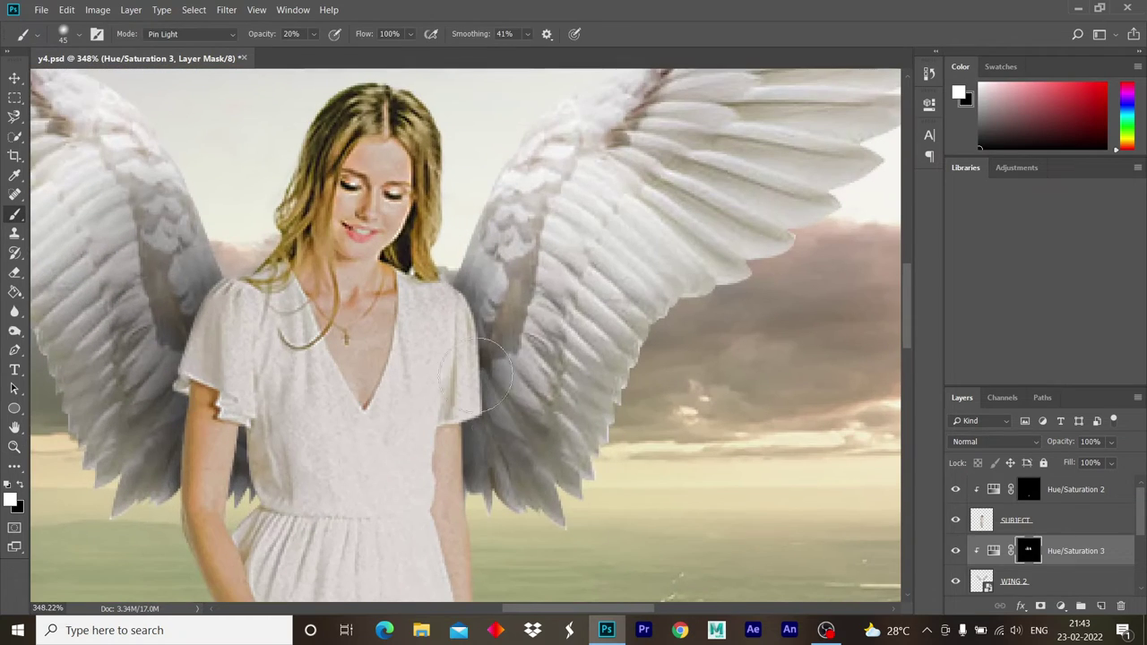
key("bracketright")
key("bracketright")
key("bracketright")
mouse_move(499, 283)
left_mouse_down()
mouse_move(606, 332)
mouse_move(542, 205)
left_mouse_up()
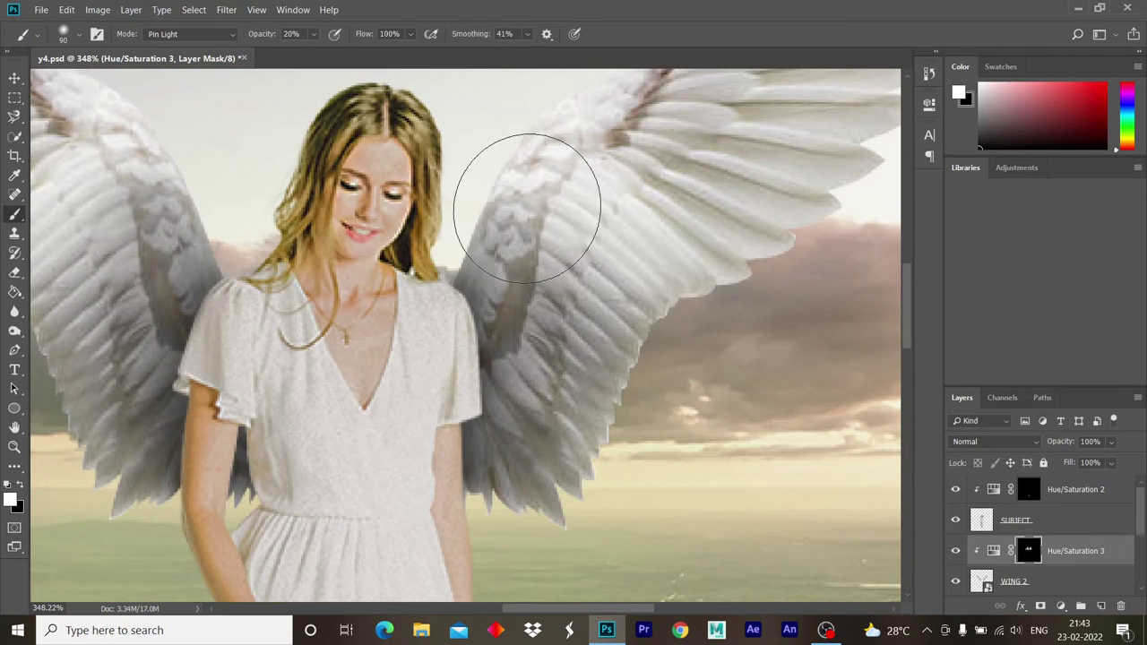
- Brush more shading onto the left wing, checking the full scene, then select the SUBJECT layer
key("z")
left_click_drag(306, 333, 180, 302)
key("b")
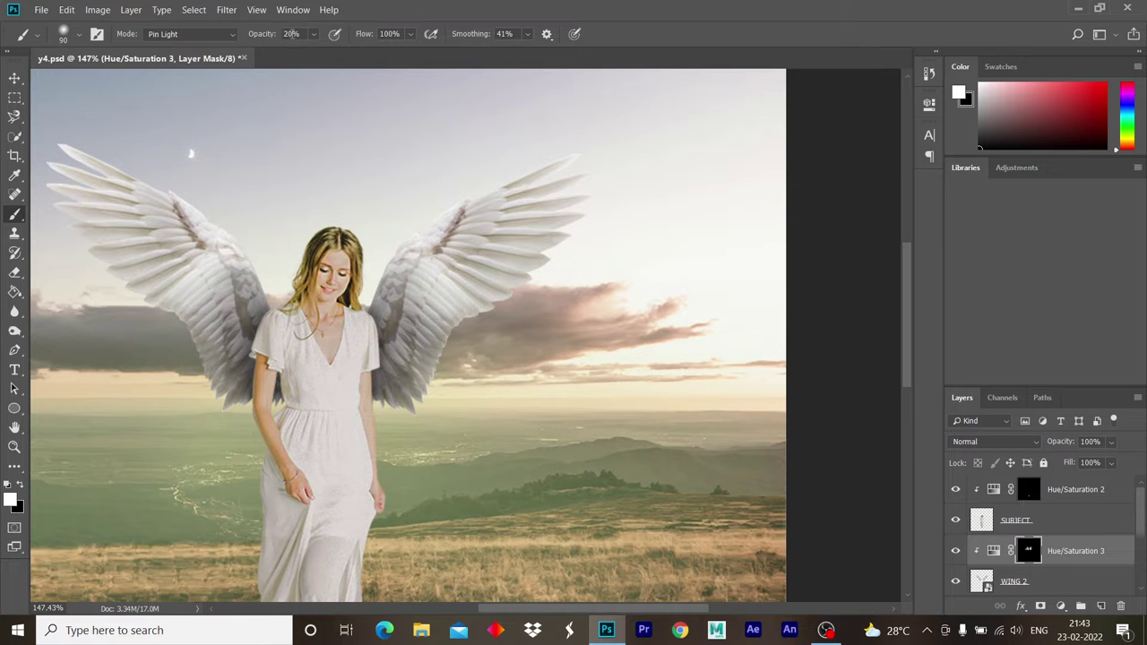
left_click_drag(209, 322, 218, 286)
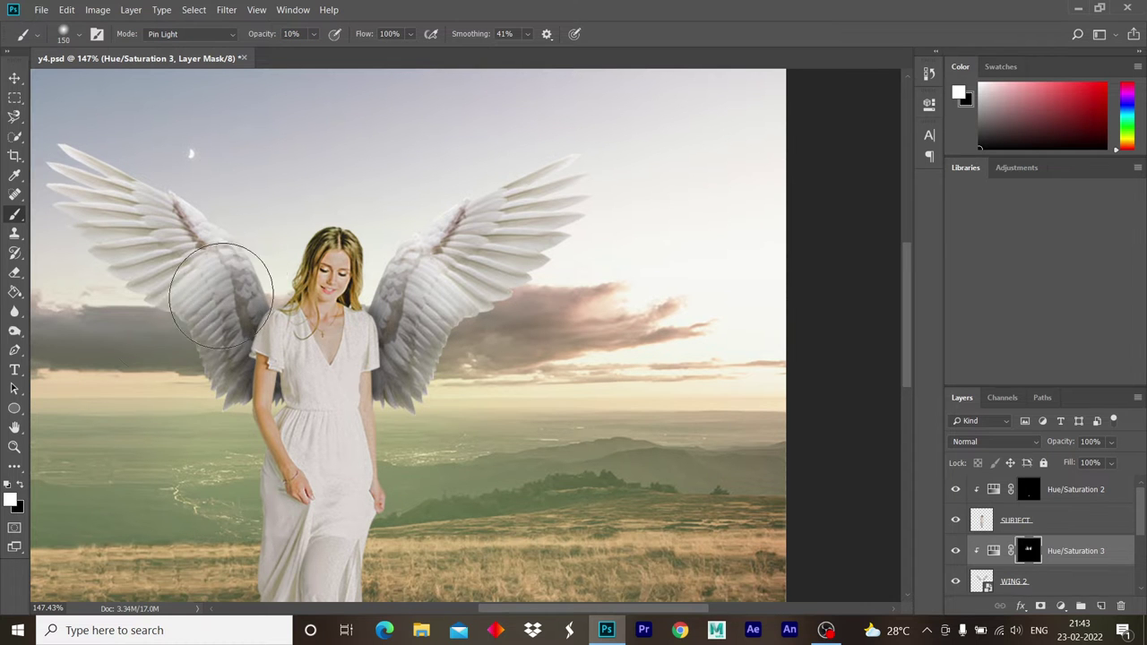
key("z")
left_click_drag(502, 354, 434, 359)
key("b")
key("z")
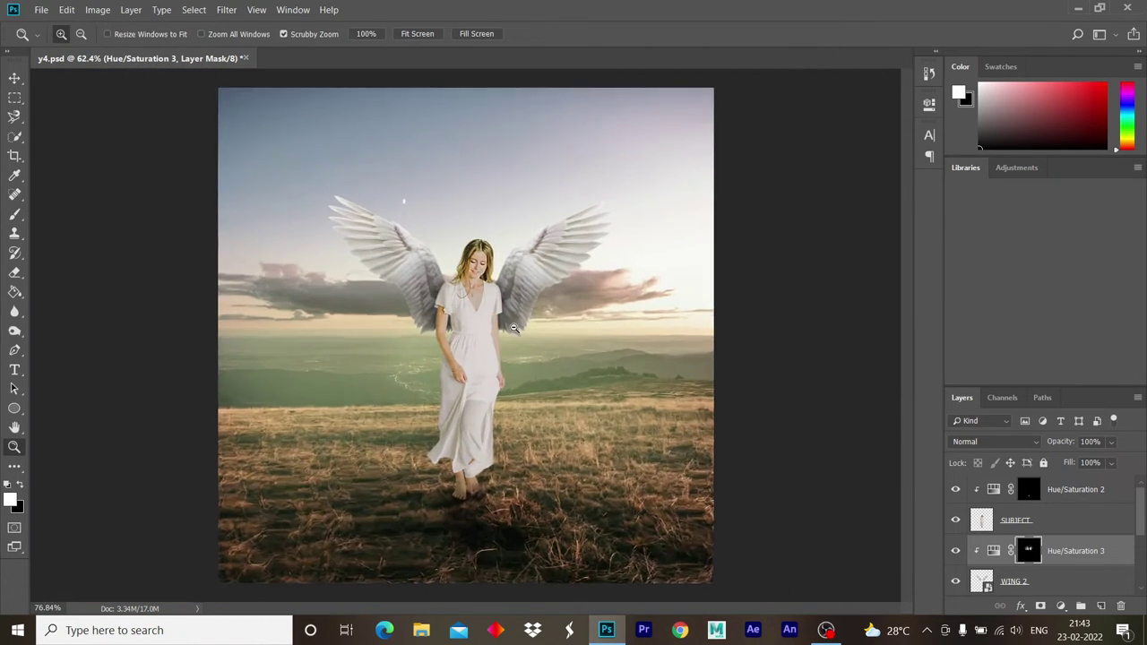
left_click_drag(498, 324, 555, 324)
key("b")
left_click(1014, 520)
- On the Hue/Saturation 2 mask, darken the wing edge down along the left arm
left_click(1080, 606)
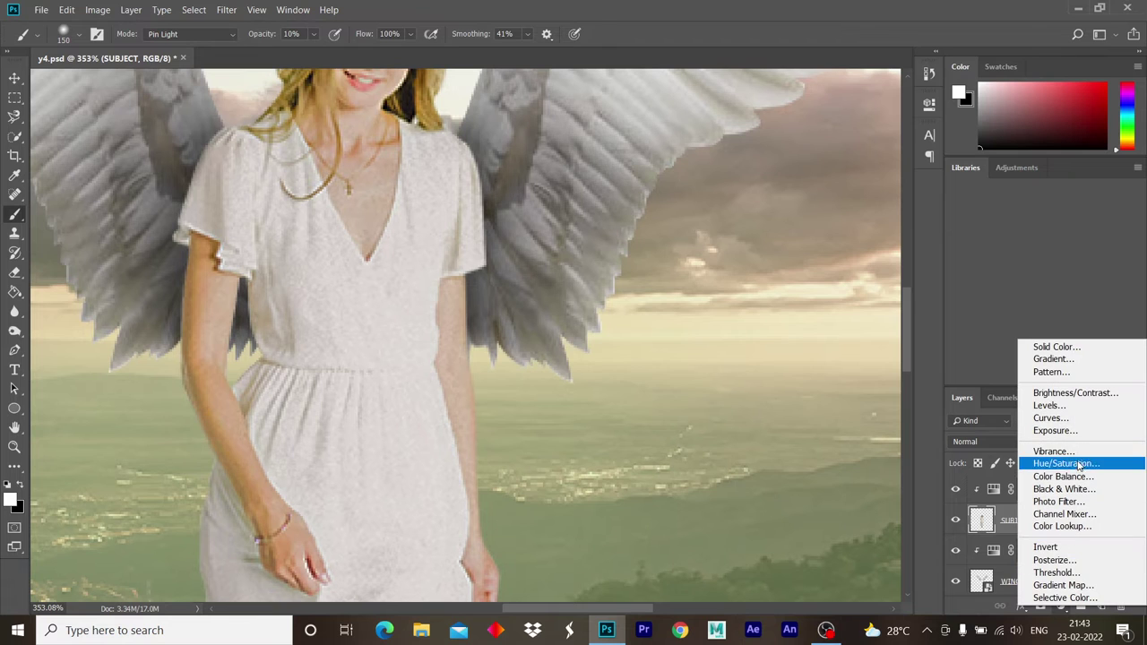
key("Escape")
left_click(1028, 490)
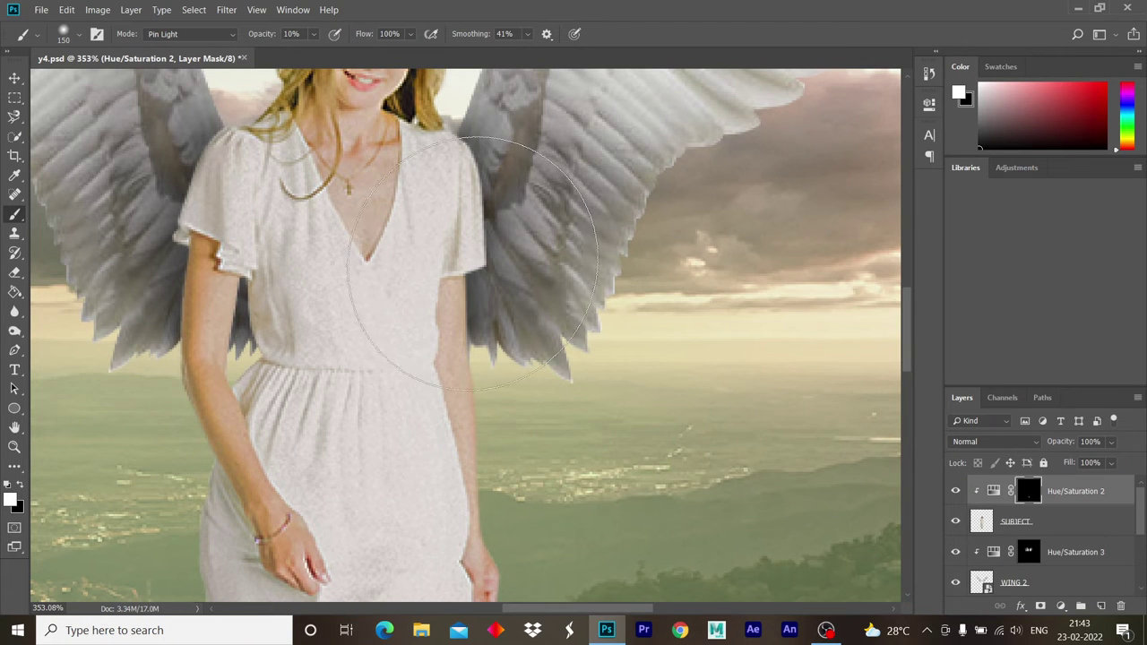
key("bracketleft")
key("bracketleft")
key("bracketleft")
scroll(206, 197, "up", 3)
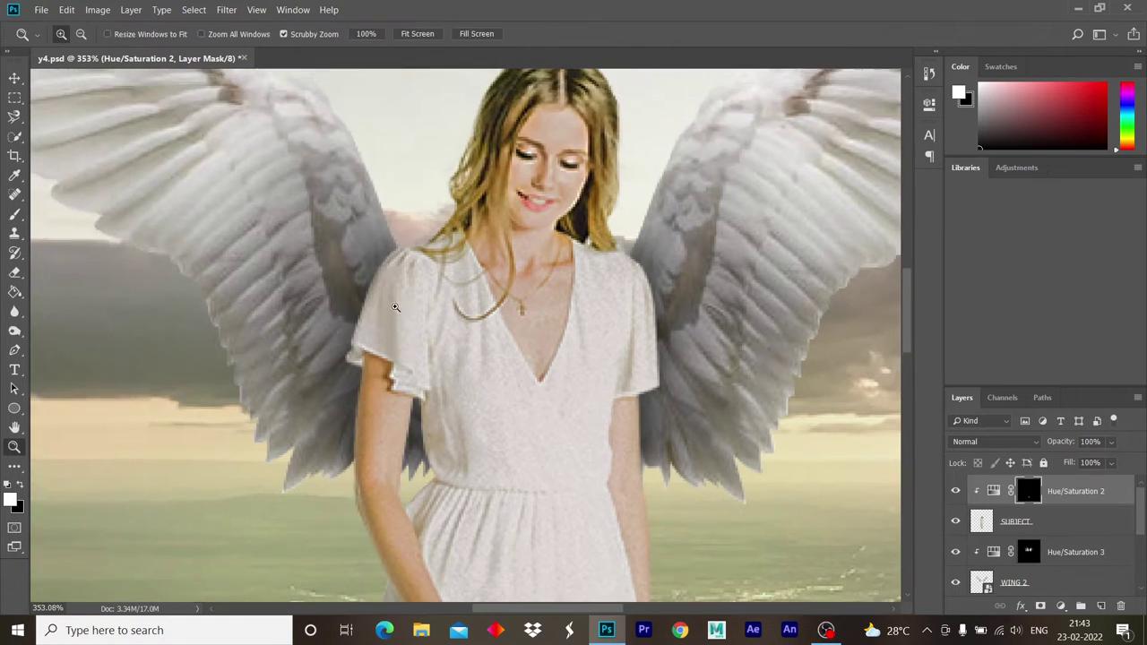
left_click(42, 9)
left_click(14, 446)
scroll(375, 267, "up", 1)
key("b")
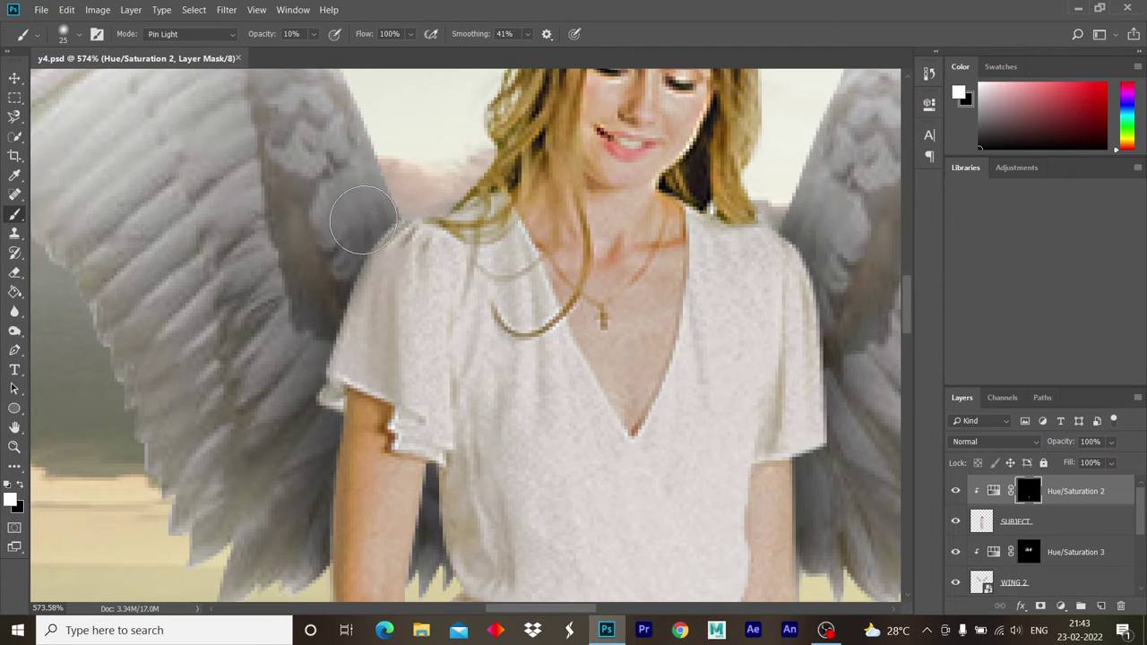
left_click_drag(320, 332, 325, 333)
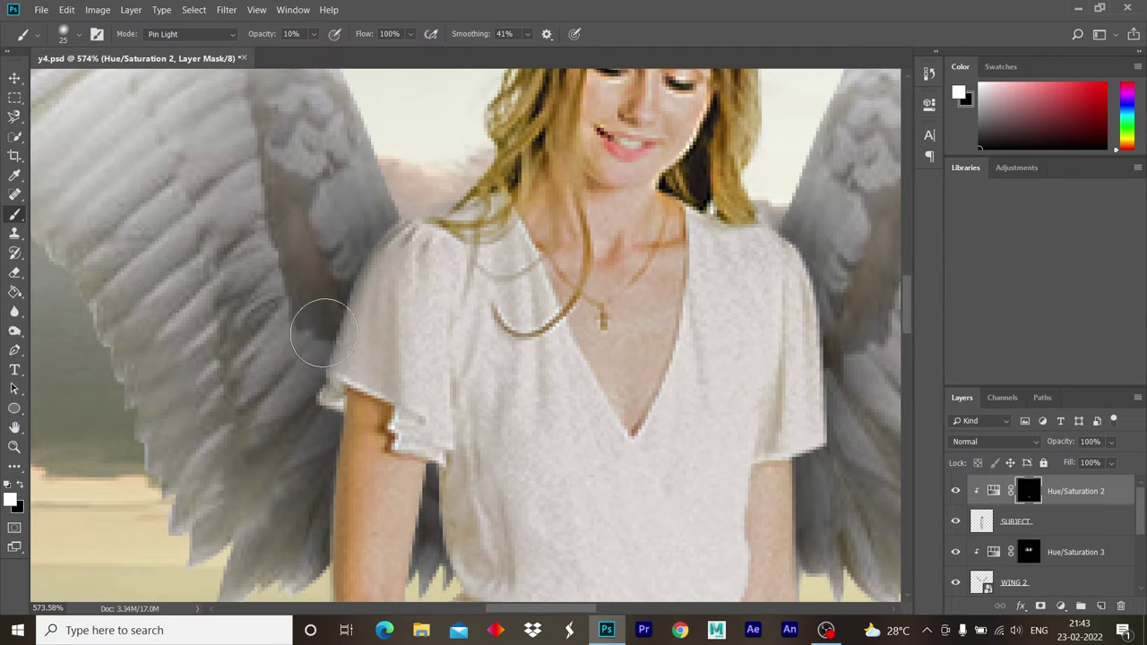
mouse_move(339, 273)
left_mouse_down()
mouse_move(289, 379)
mouse_move(322, 445)
mouse_move(308, 501)
mouse_move(313, 436)
mouse_move(319, 548)
left_mouse_up()
- Darken the right wing's inner edge beside the arm
scroll(319, 548, "down", 3)
scroll(319, 548, "down", 4)
scroll(426, 280, "down", 3)
key("z")
key("b")
scroll(427, 279, "up", 4)
scroll(322, 251, "up", 4)
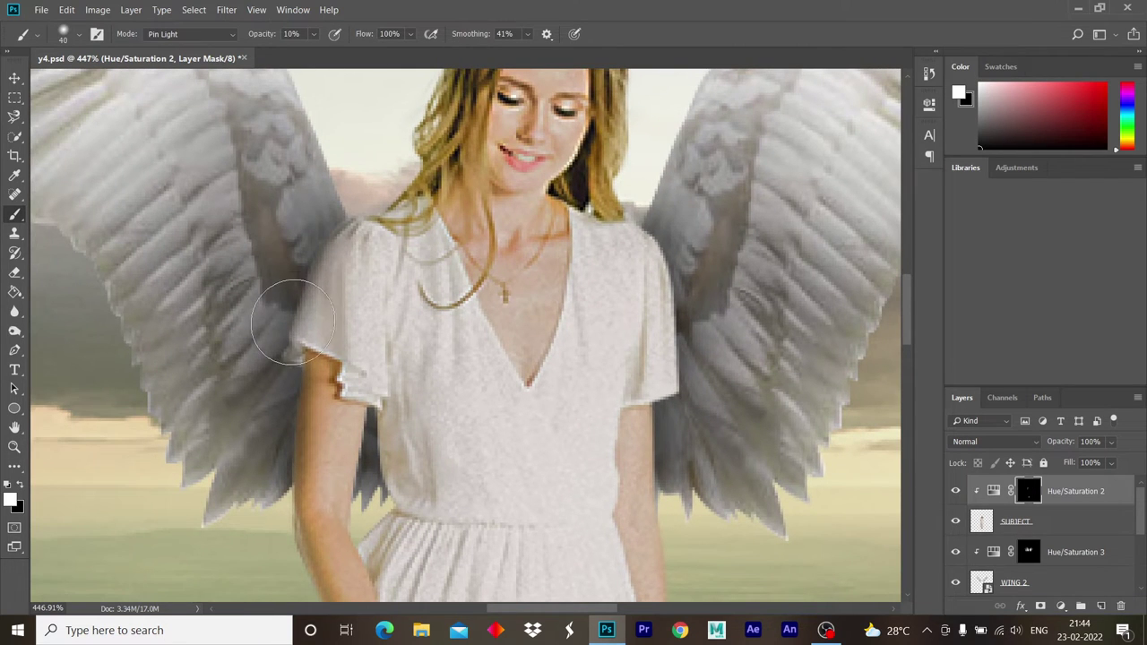
mouse_move(667, 235)
left_mouse_down()
mouse_move(694, 268)
mouse_move(707, 350)
mouse_move(627, 256)
mouse_move(672, 435)
mouse_move(691, 422)
mouse_move(622, 453)
left_mouse_up()
- Review the whole figure, switch the paint colour to black, and make MAIN BG the active layer
key("z")
scroll(505, 401, "down", 3)
scroll(505, 400, "down", 2)
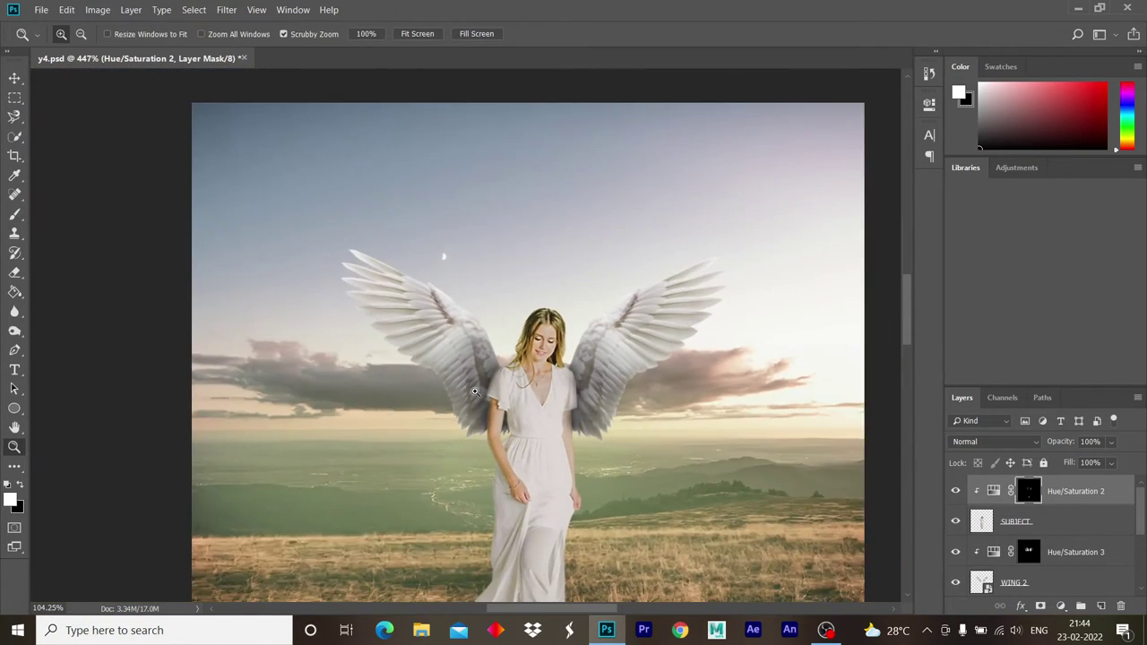
scroll(506, 400, "up", 1)
scroll(556, 376, "up", 4)
key("b")
key("x")
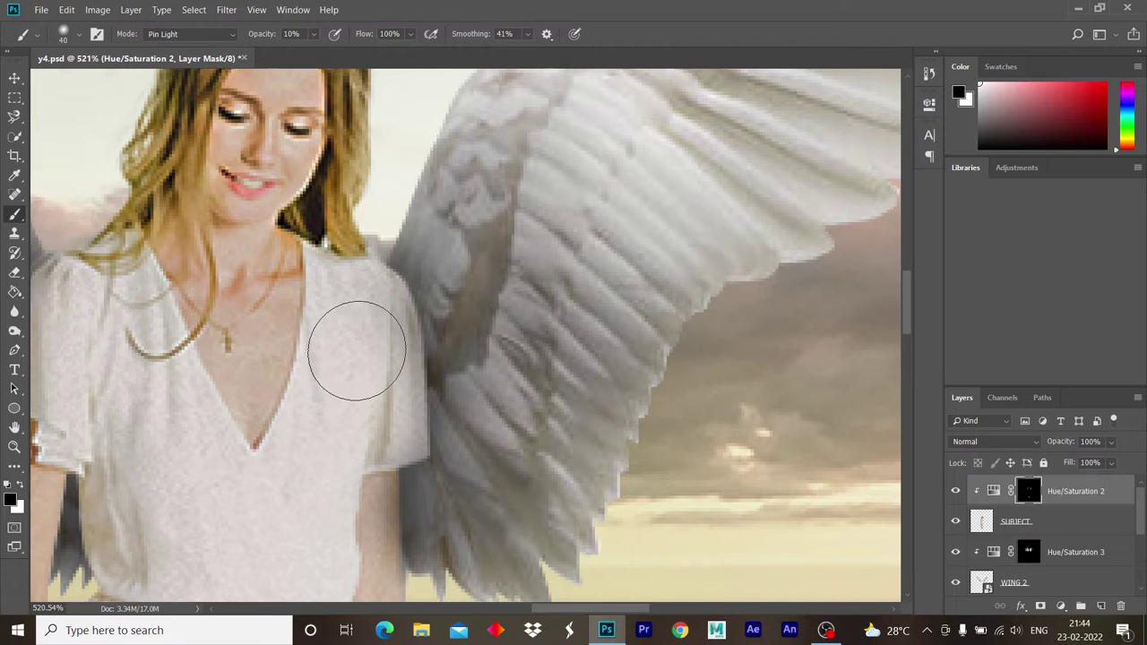
scroll(373, 343, "down", 3)
scroll(184, 334, "up", 1)
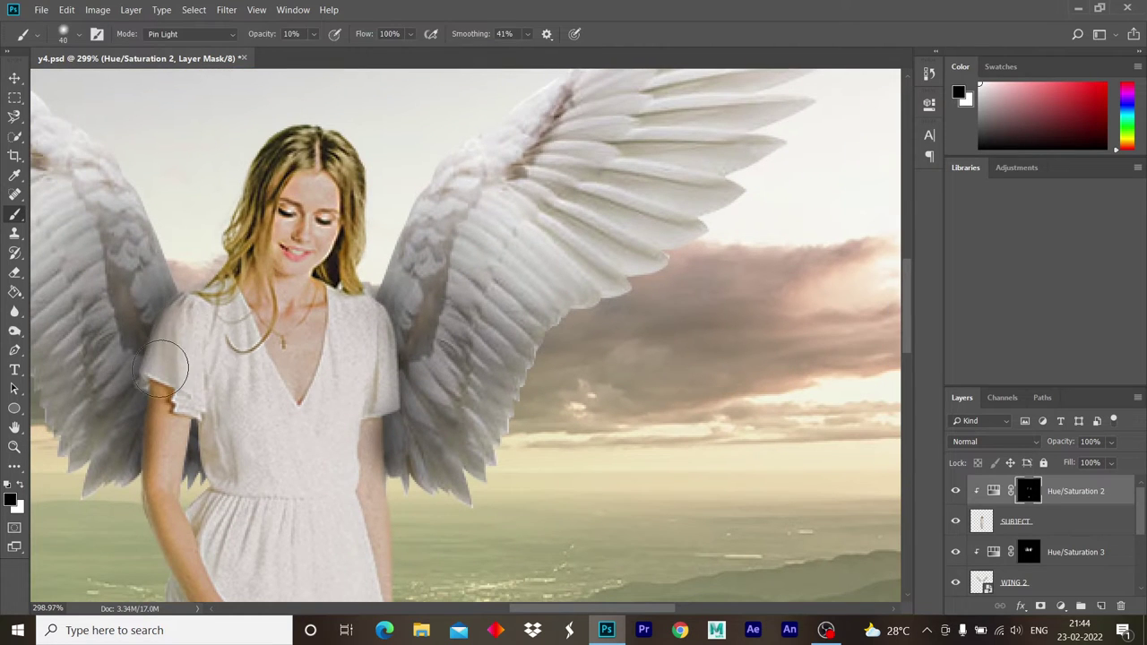
scroll(471, 242, "down", 2)
scroll(471, 242, "down", 2)
scroll(471, 242, "down", 1)
scroll(472, 242, "down", 1)
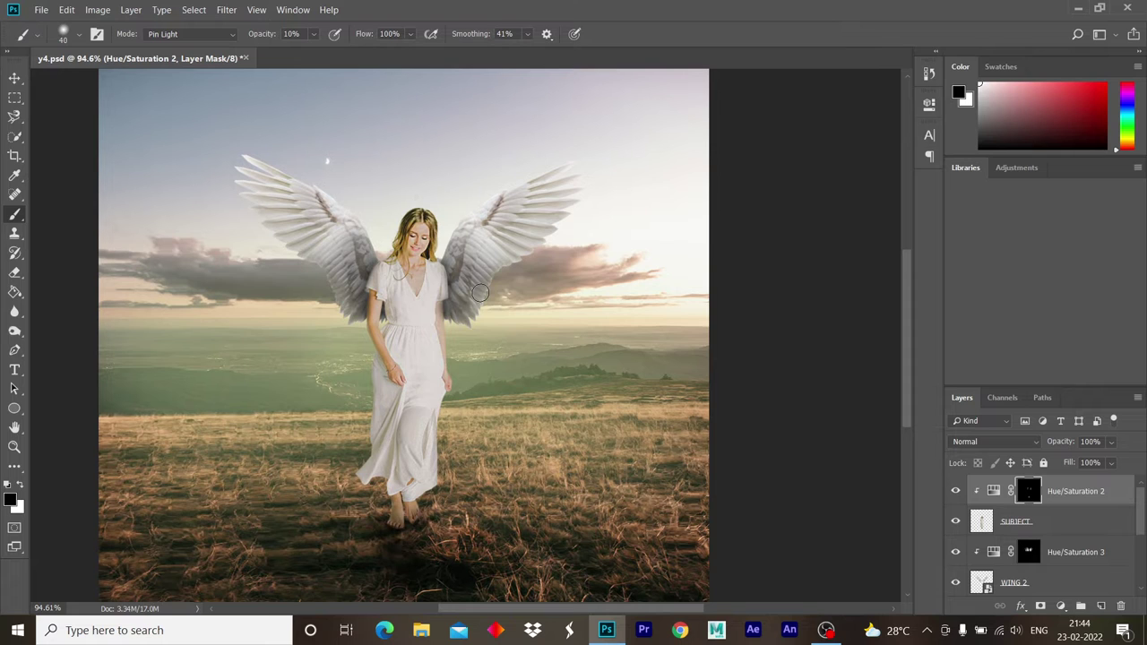
key("alt+bracketleft")
key("alt+bracketleft")
key("alt+bracketleft")
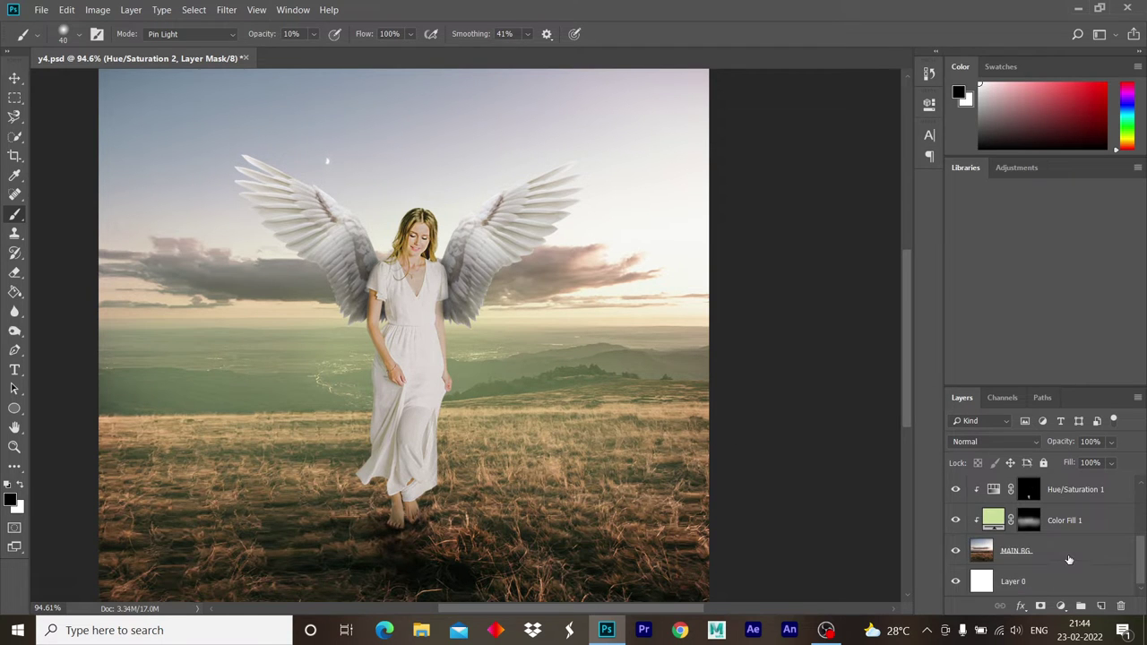
key("alt+bracketleft")
- Apply a 7 px Tilt-Shift blur to MAIN BG with the sharp band on the ground near her feet
left_click(226, 9)
mouse_move(234, 169)
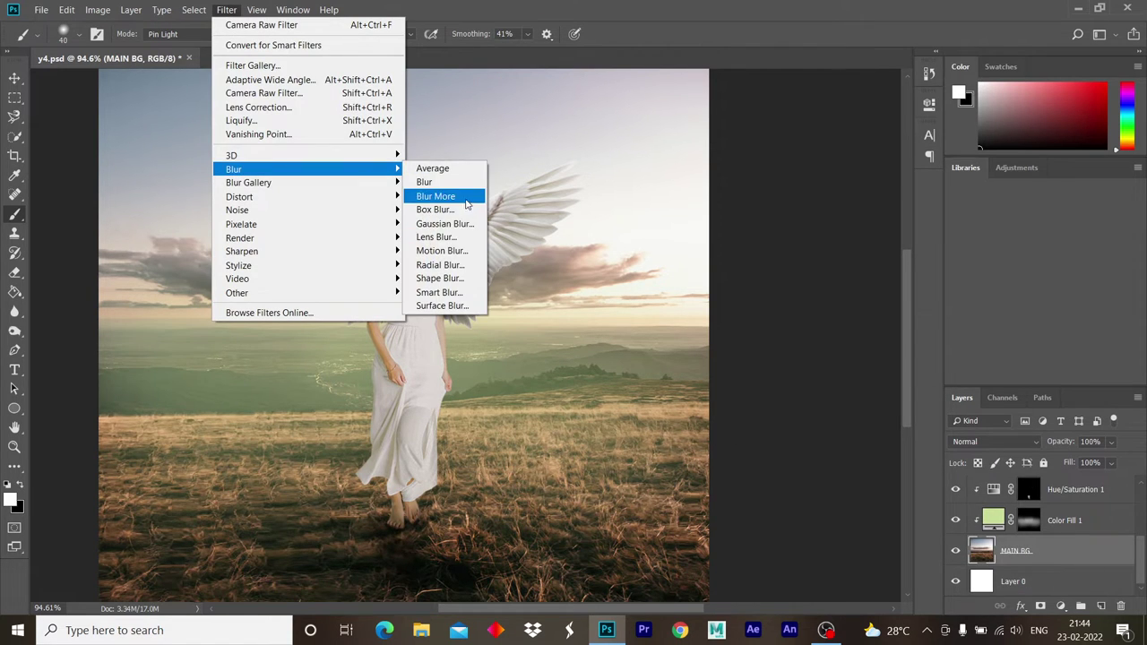
left_click(436, 209)
left_click_drag(494, 329, 515, 543)
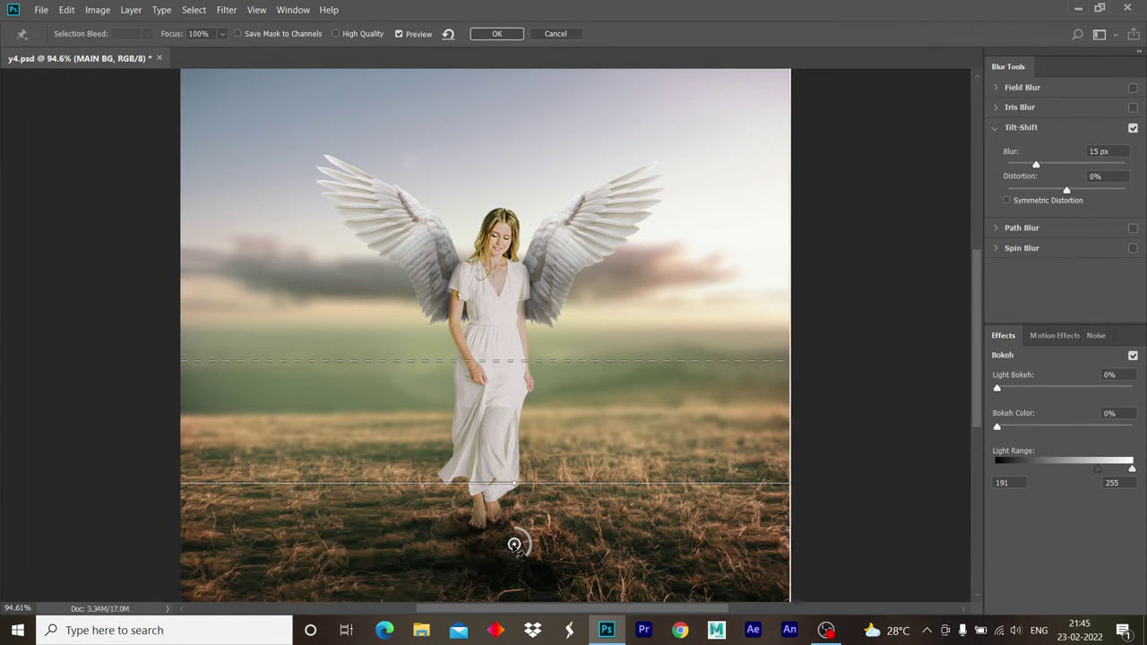
left_click_drag(1035, 165, 1030, 165)
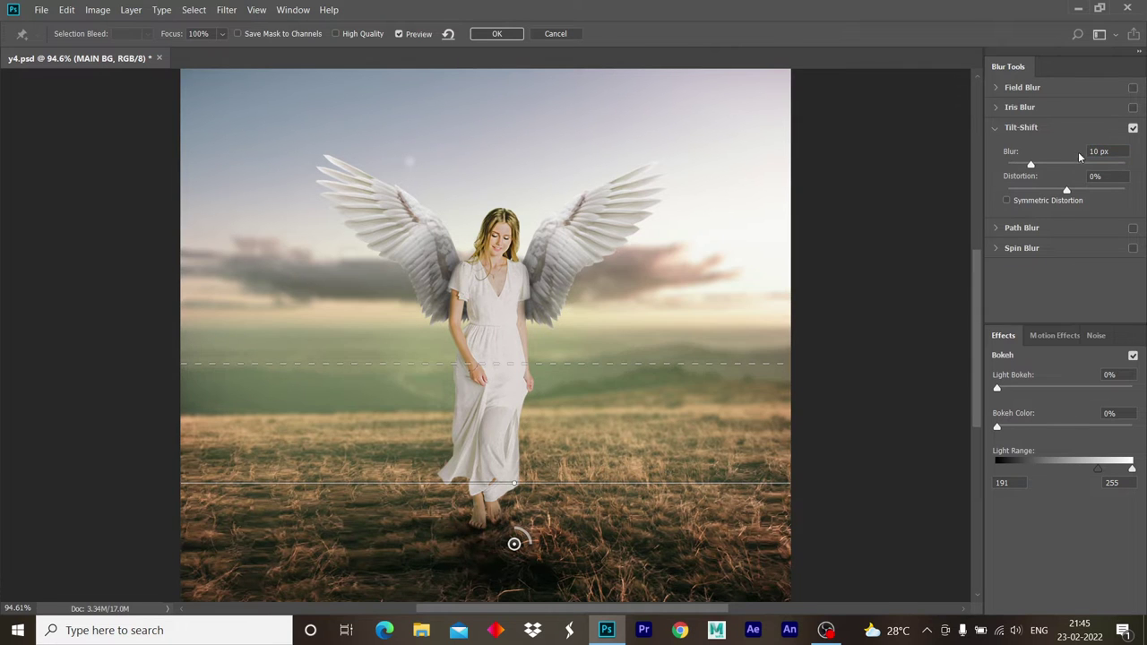
left_click_drag(514, 484, 506, 517)
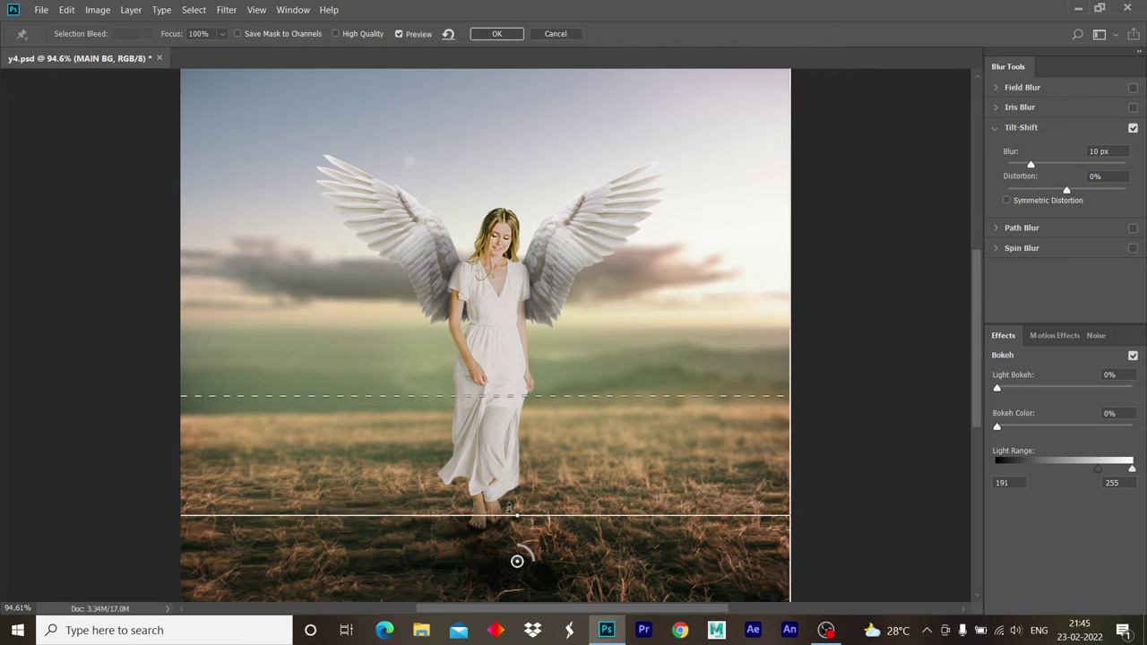
left_click_drag(667, 396, 667, 386)
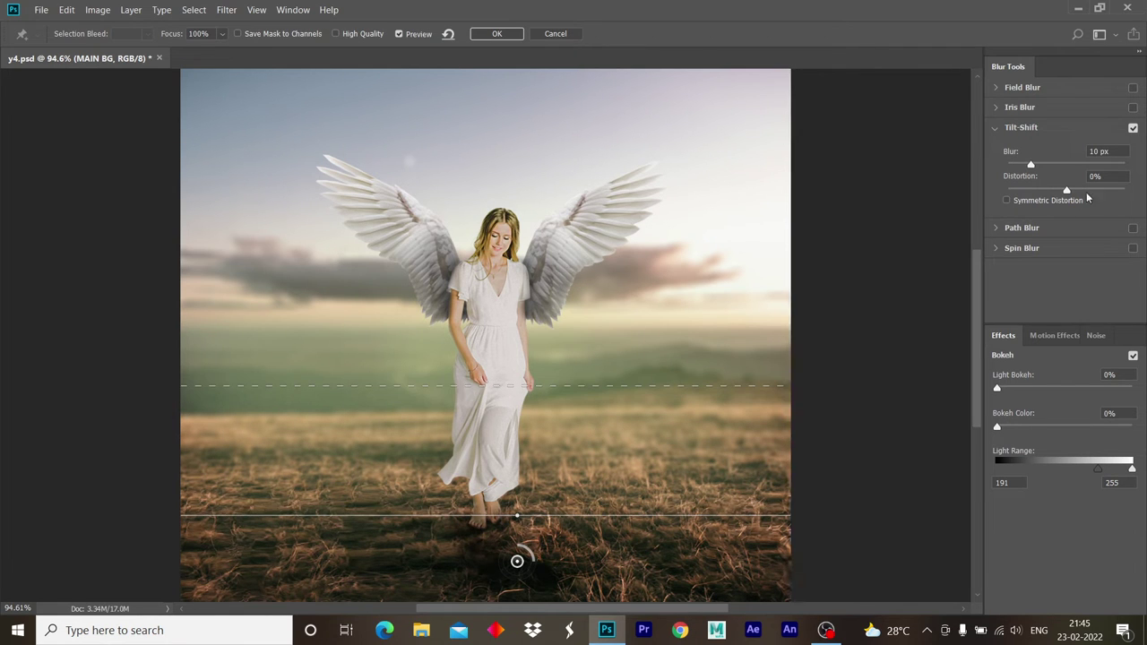
type("7")
left_click(500, 34)
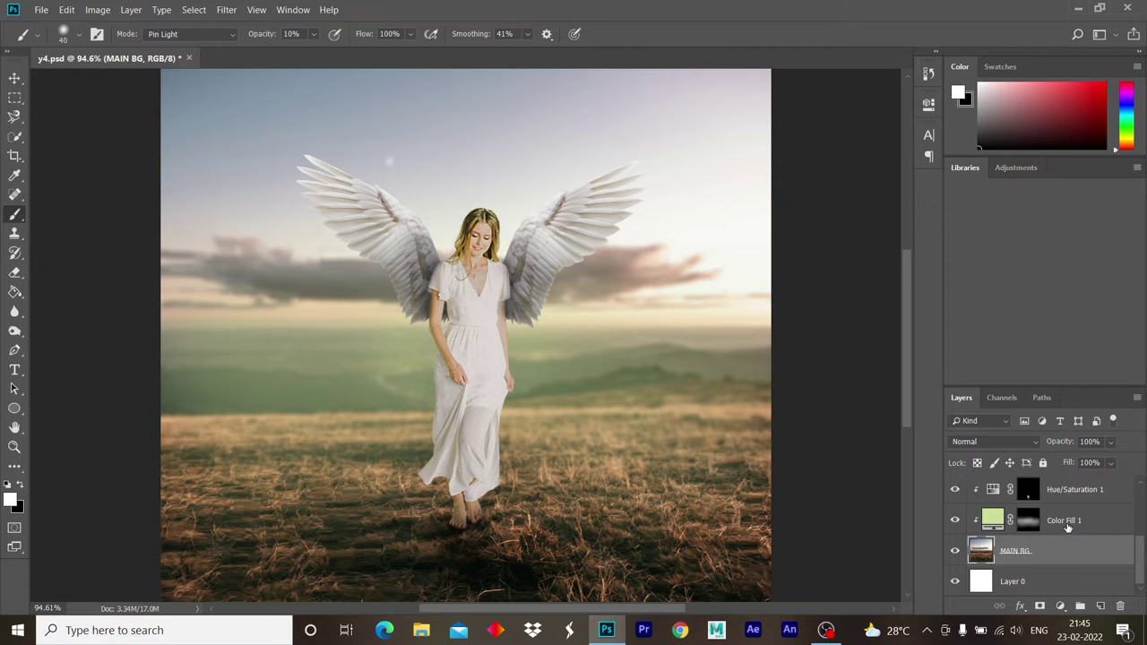
- Add a Solid Color fill layer above WING 2 using a pale cream sampled from the image
scroll(1066, 527, "up", 3)
scroll(1066, 527, "up", 2)
left_click(1066, 527)
scroll(1066, 526, "up", 1)
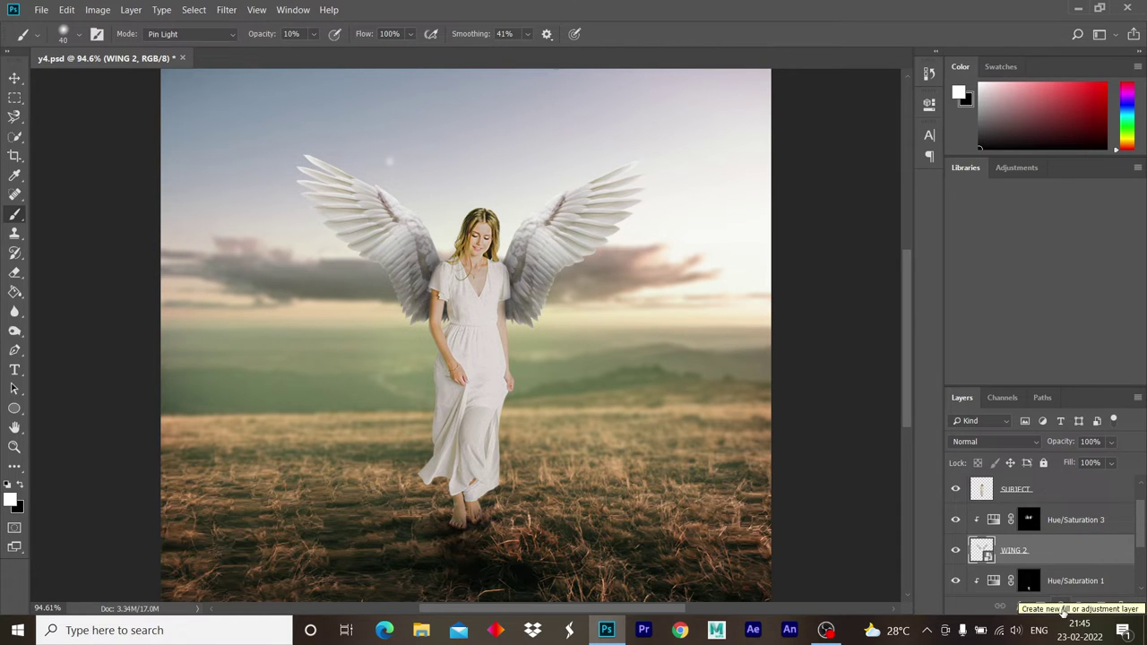
left_click(1062, 609)
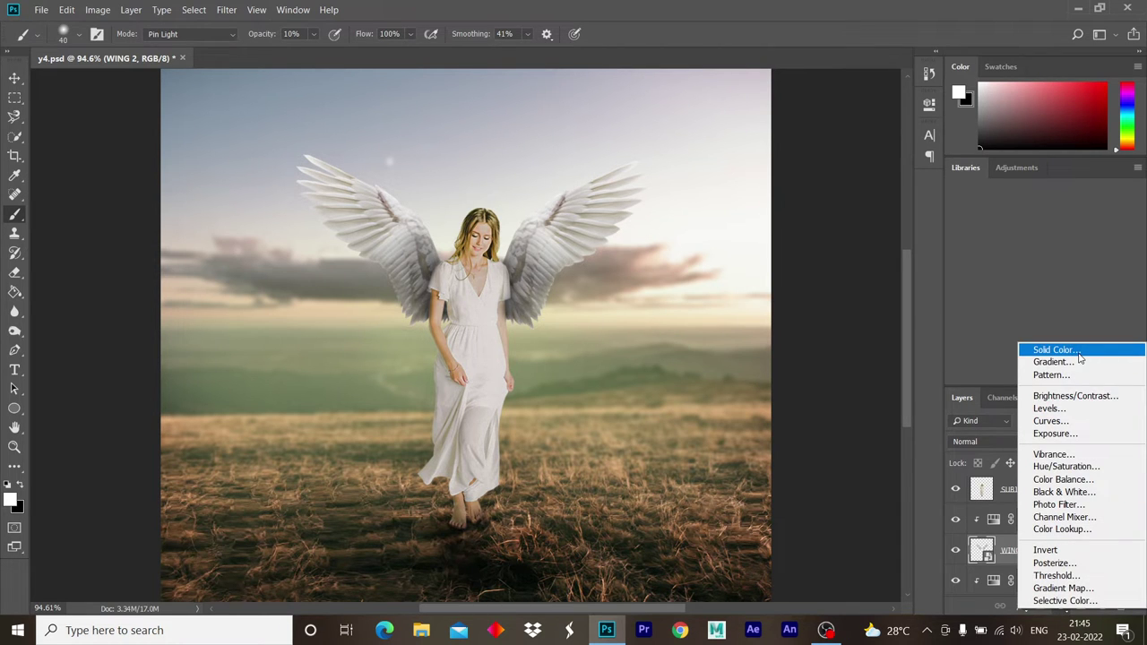
left_click(1058, 349)
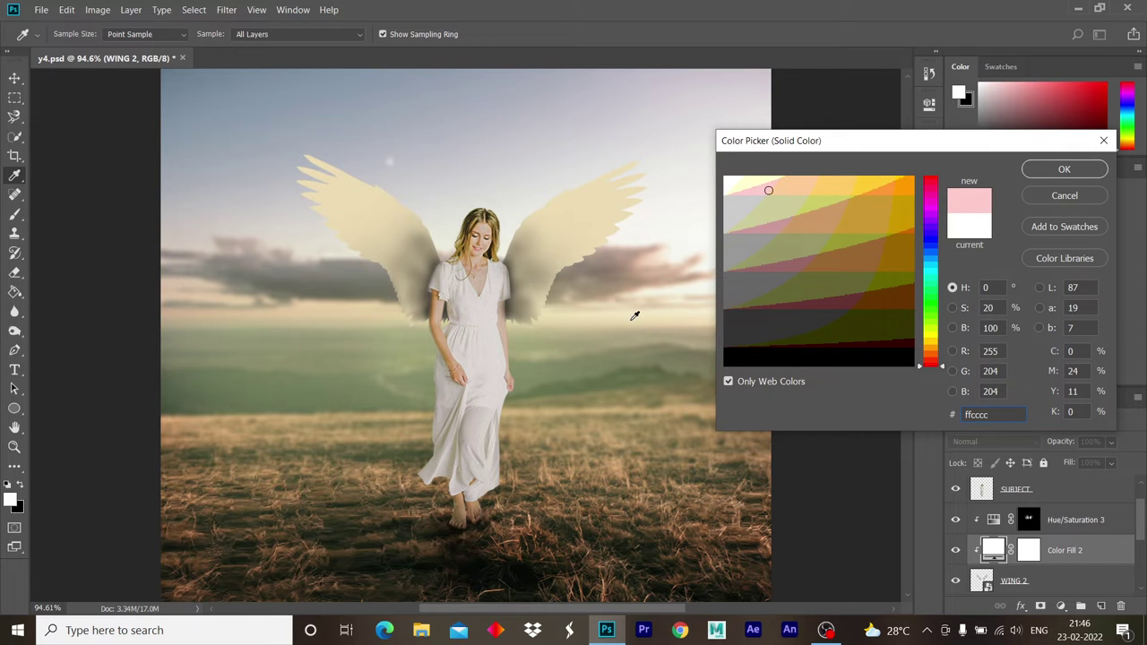
left_click_drag(624, 311, 692, 240)
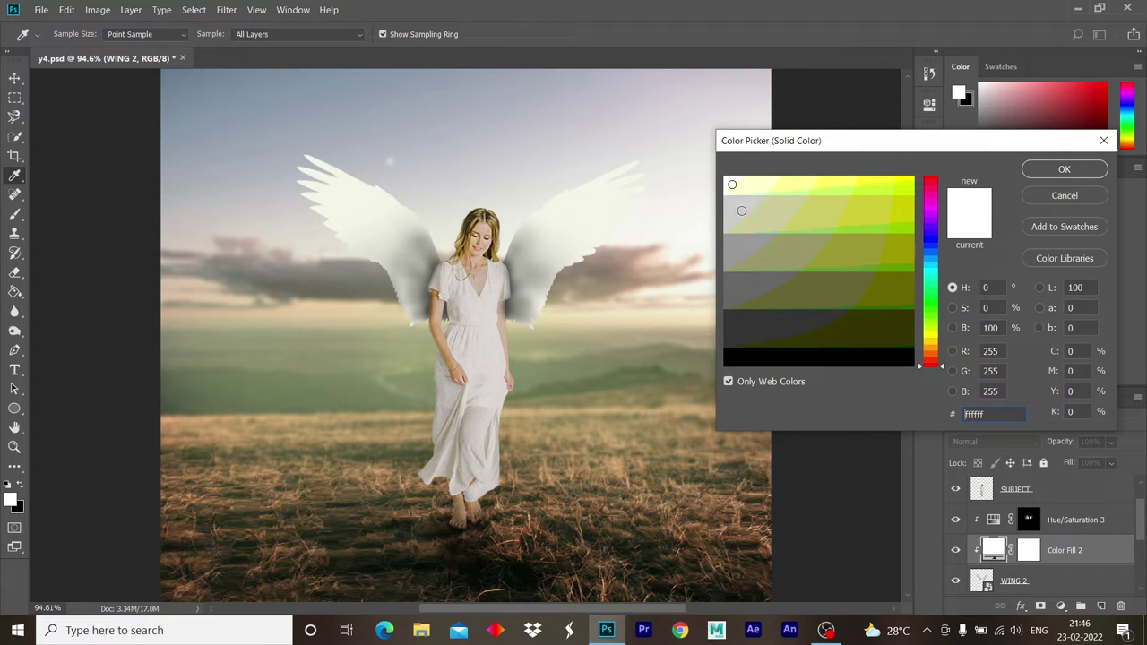
left_click(764, 187)
left_click(1064, 171)
- Invert the Color Fill 2 mask to black, zoom onto the wing, and enable pressure-controlled opacity
key("x")
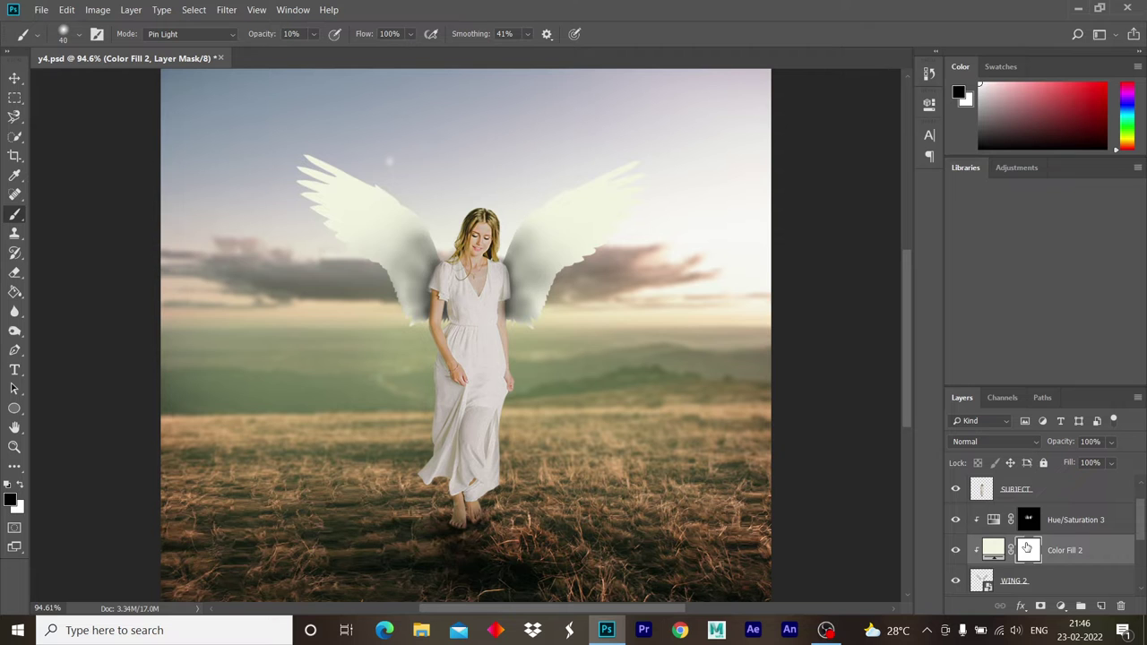
key("ctrl+i")
left_click_drag(619, 215, 650, 225)
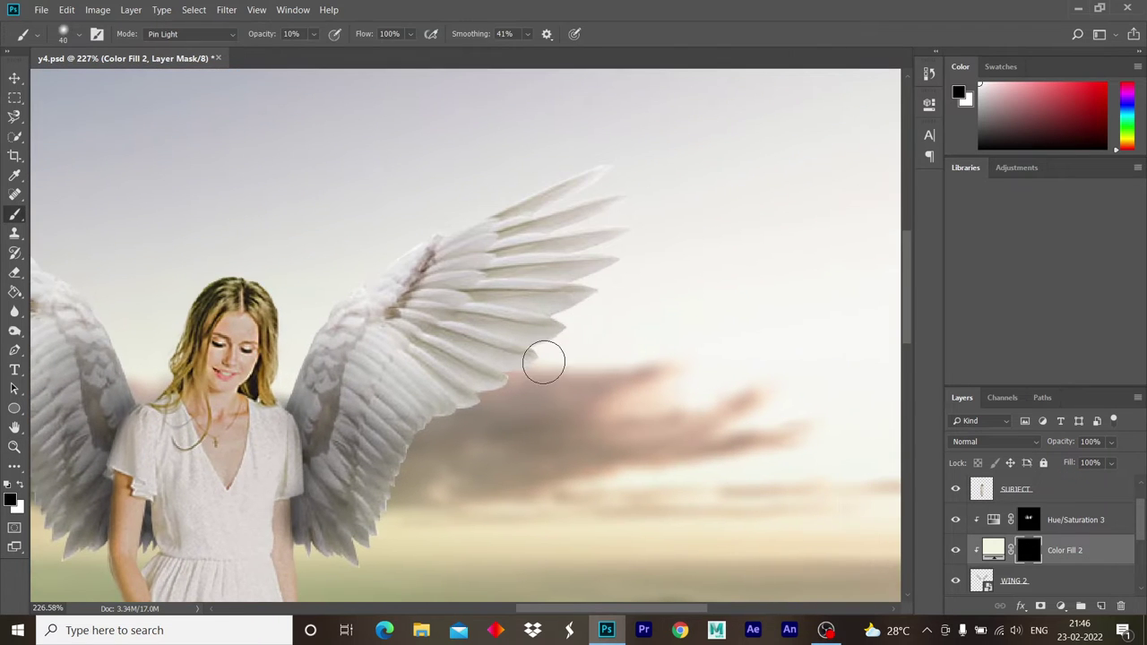
type("x")
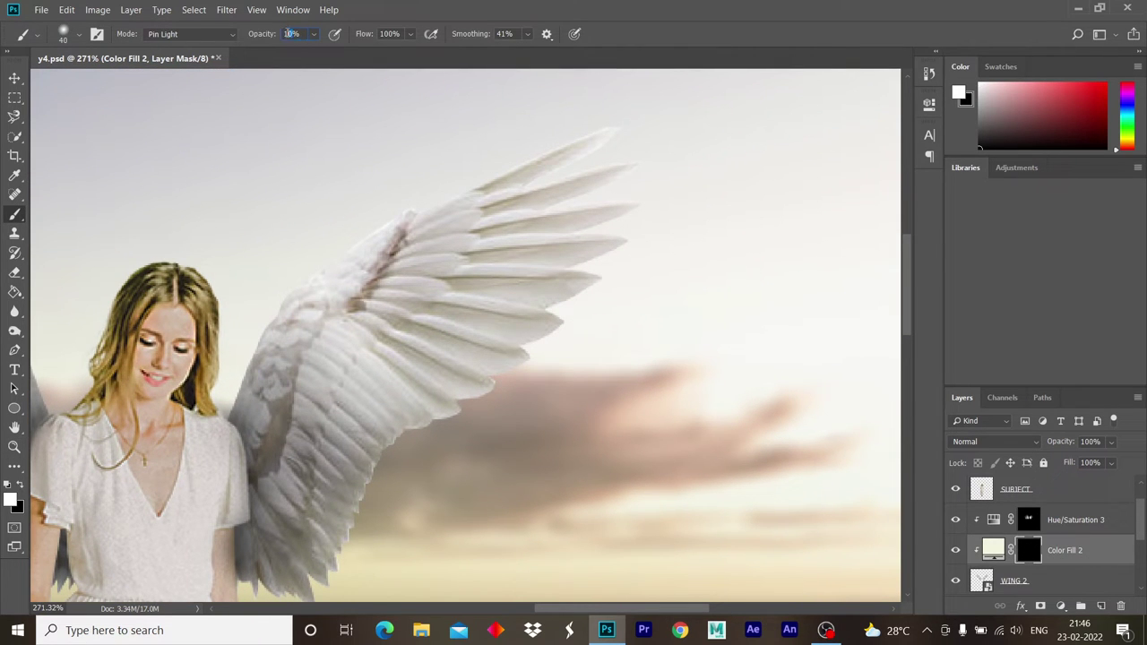
type("0")
scroll(558, 345, "up", 2)
scroll(564, 341, "up", 1)
key("bracketleft")
key("bracketleft")
key("bracketleft")
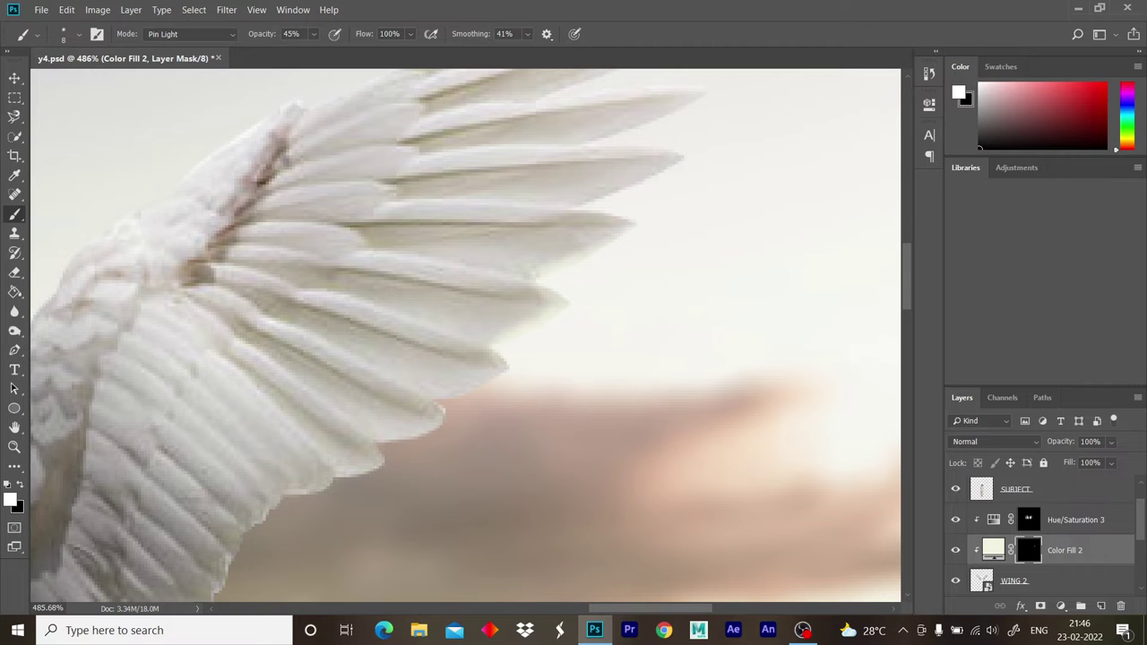
scroll(596, 310, "down", 5)
scroll(619, 295, "up", 6)
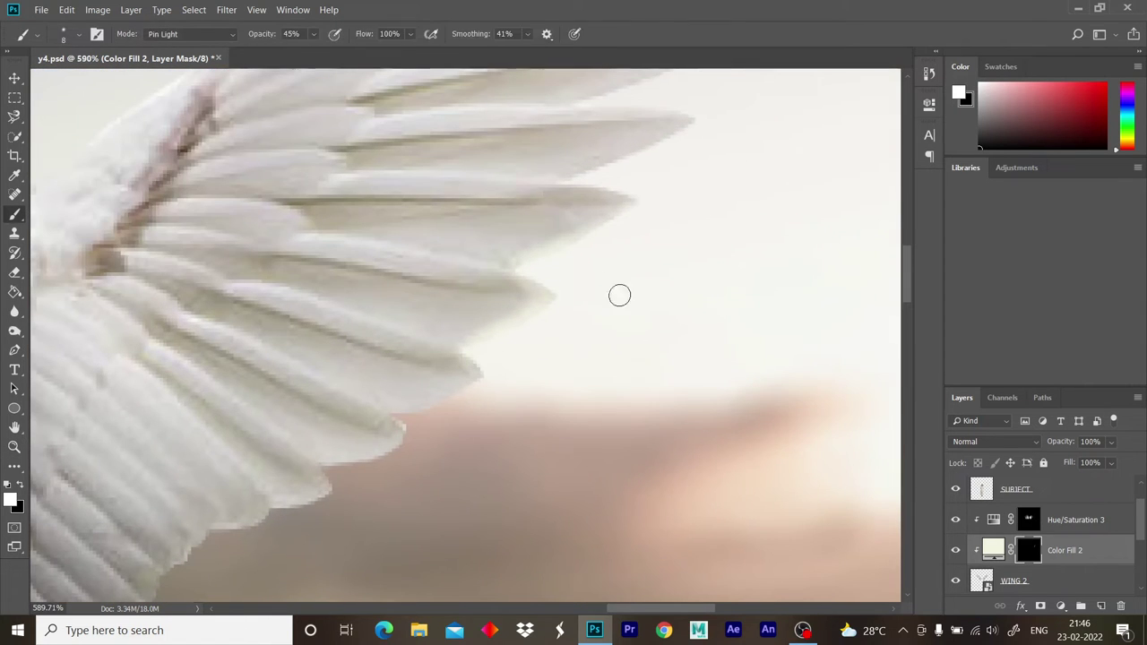
left_click(335, 35)
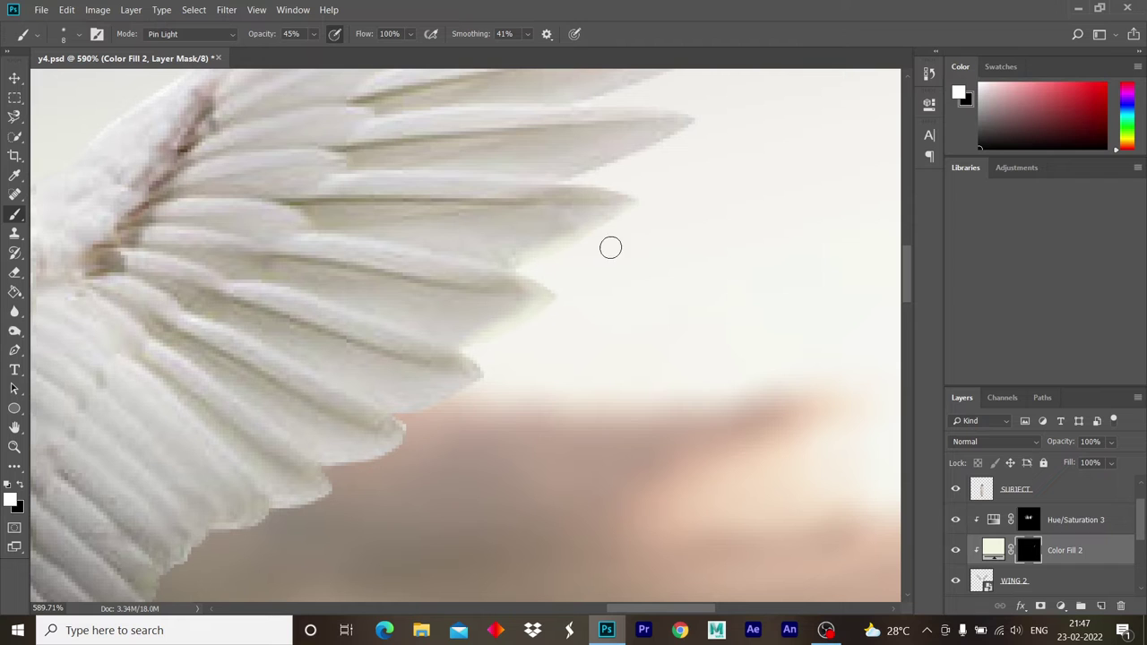
- Mask off the wing tip, then paint a 35% white glow along the wing's feathered and lower edges
key("x")
key("bracketright")
key("bracketright")
key("bracketright")
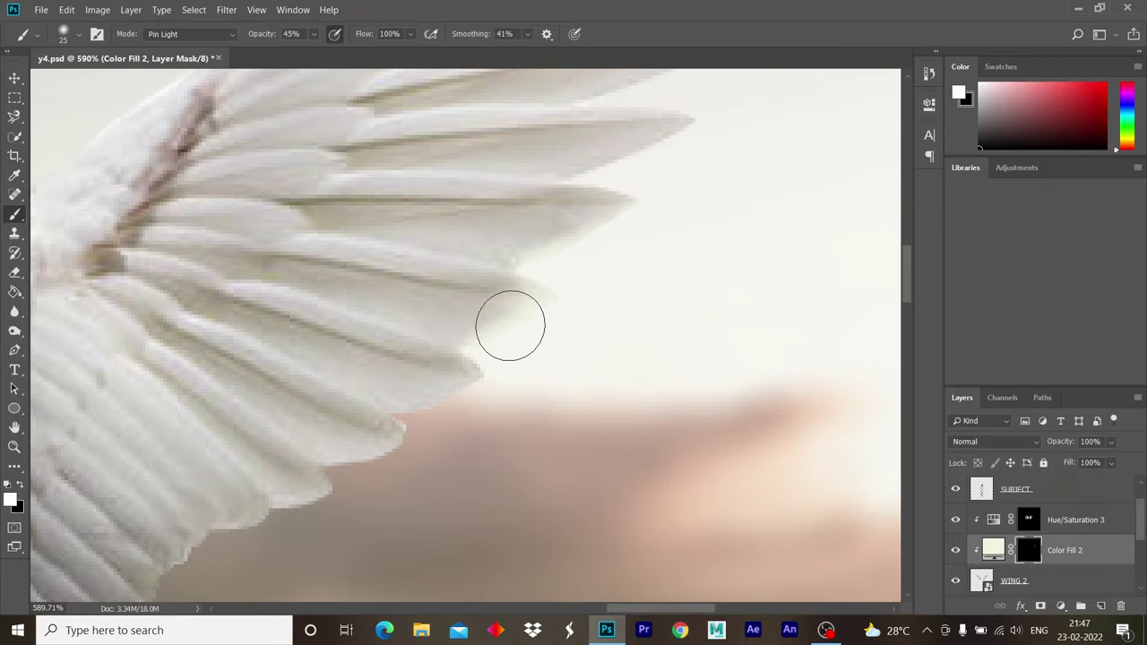
left_click_drag(510, 325, 606, 225)
key("x")
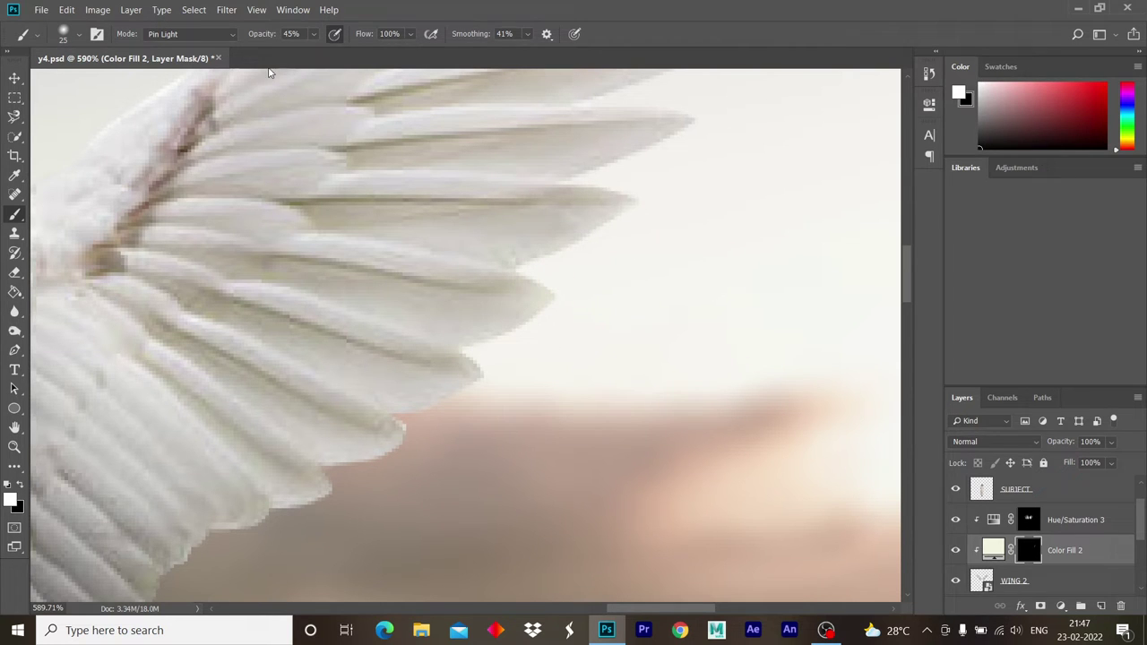
key("3")
key("5")
mouse_move(558, 383)
left_mouse_down()
mouse_move(530, 385)
mouse_move(517, 402)
left_mouse_up()
scroll(755, 271, "up", 1, "alt")
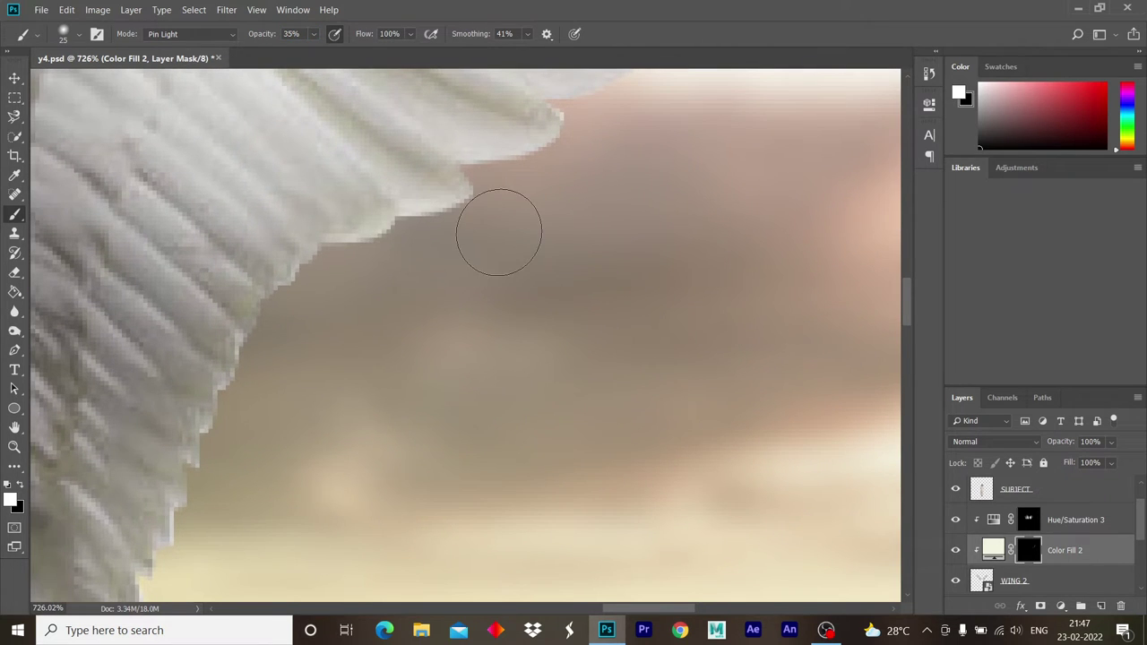
key("bracketleft")
key("bracketleft")
key("bracketleft")
key("bracketleft")
key("bracketleft")
key("bracketleft")
mouse_move(421, 211)
left_mouse_down()
mouse_move(481, 189)
mouse_move(456, 159)
mouse_move(576, 146)
mouse_move(564, 125)
mouse_move(487, 173)
left_mouse_up()
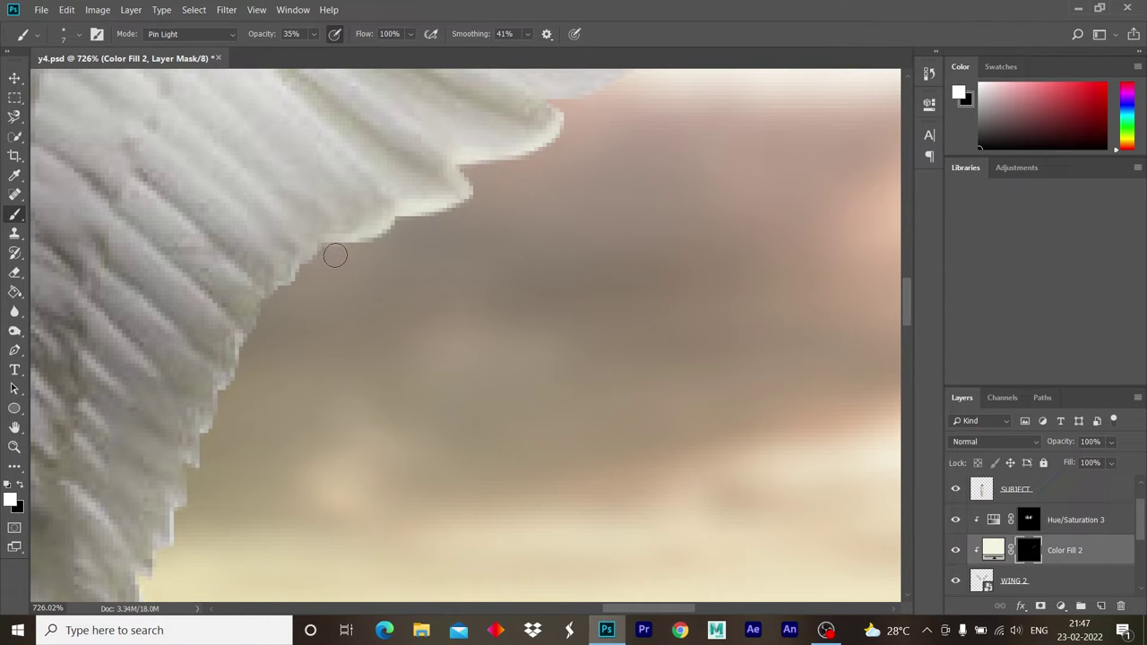
mouse_move(278, 284)
left_mouse_down()
mouse_move(207, 423)
mouse_move(390, 380)
left_mouse_up()
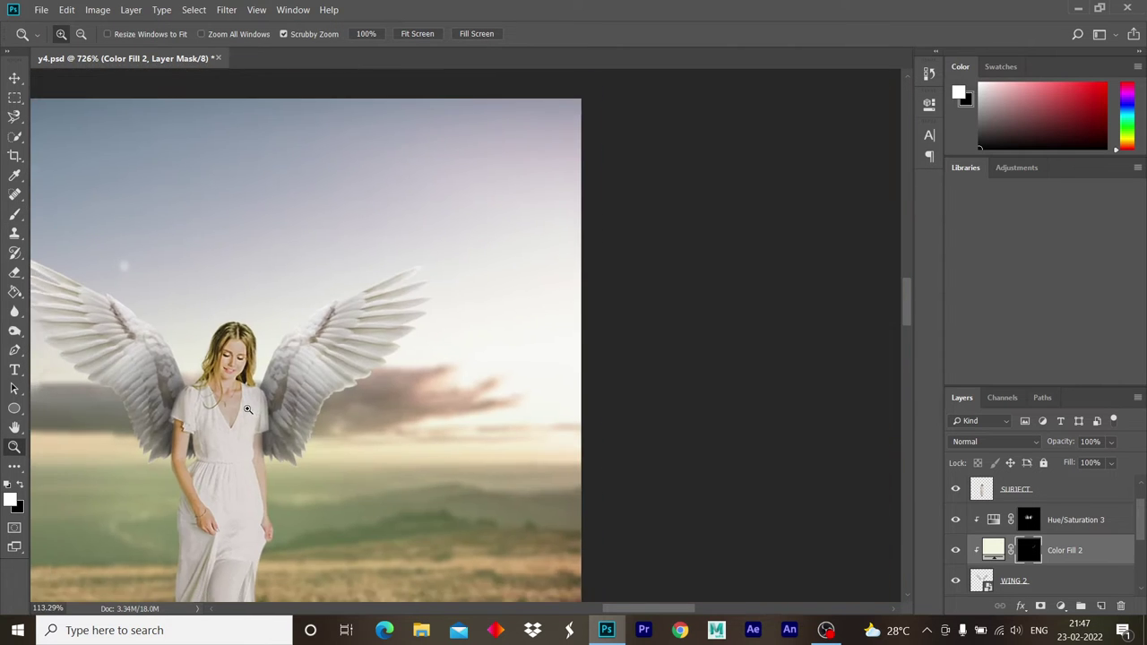
- Zoom into the left wing and brighten its feather edges and the gaps between feathers
scroll(390, 380, "up", 3)
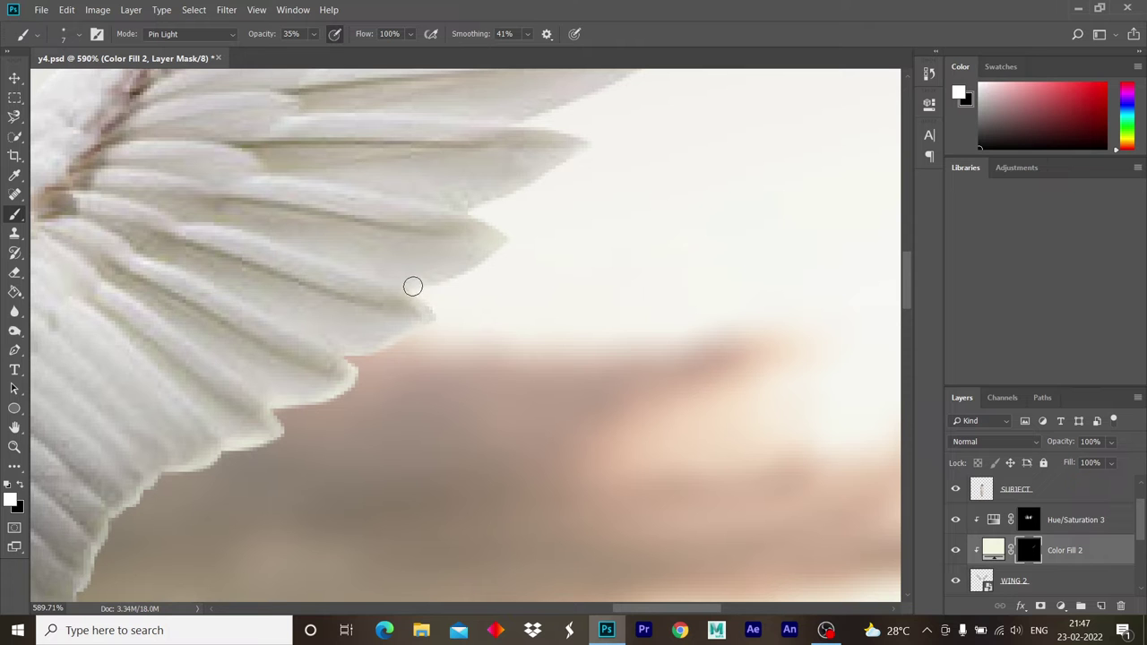
scroll(414, 289, "down", 10)
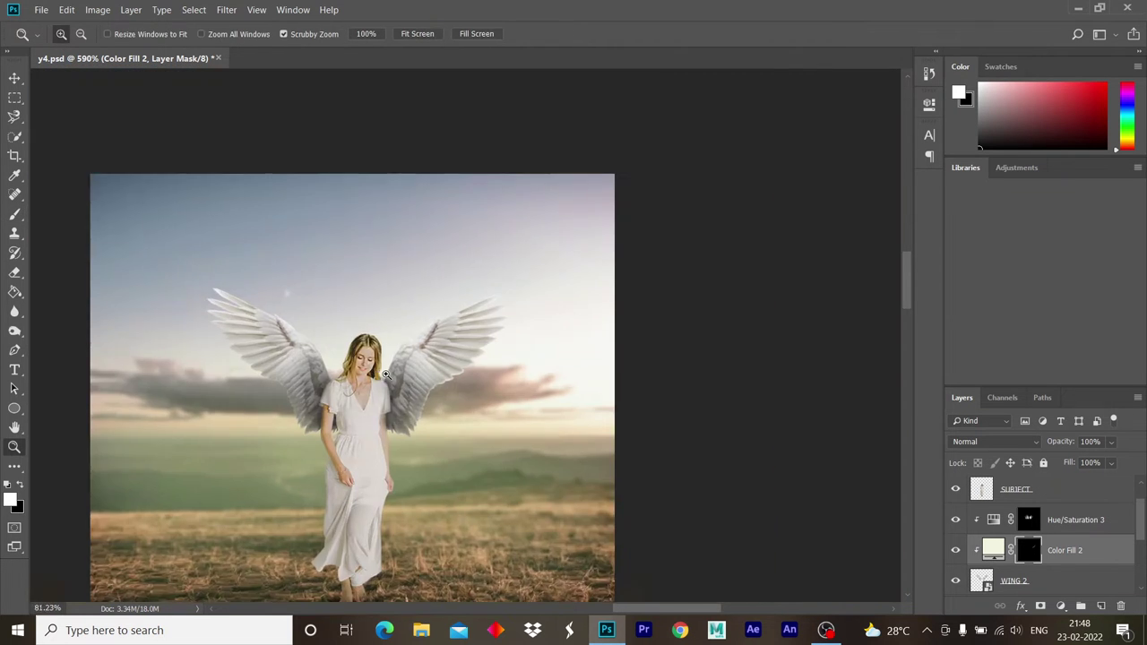
scroll(392, 353, "up", 1)
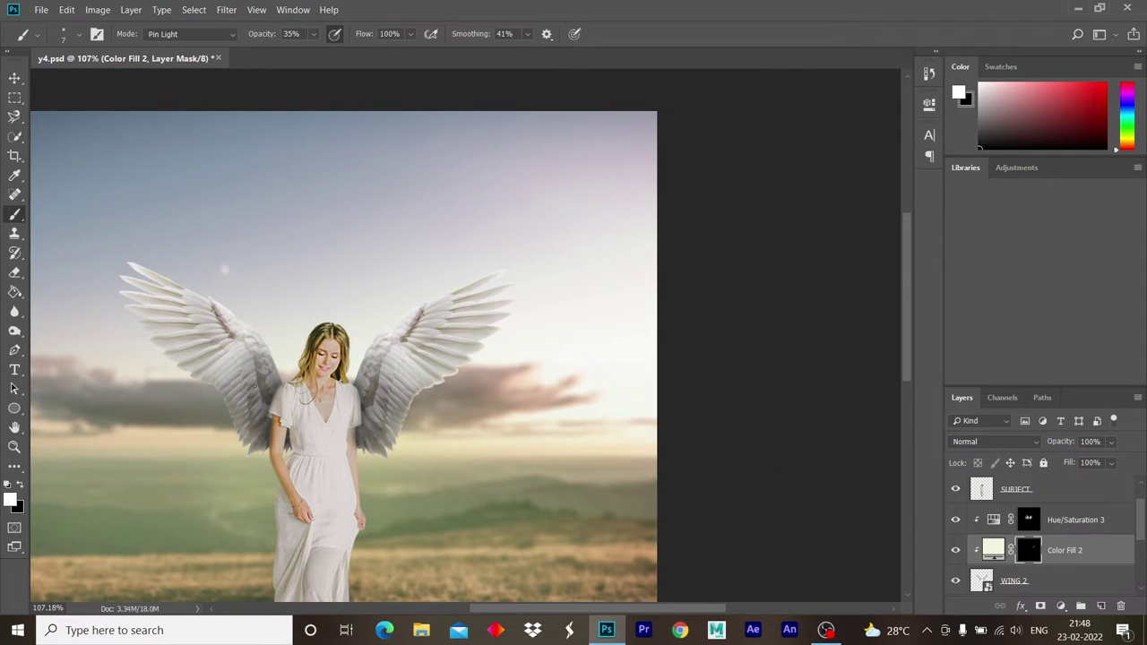
key("z")
left_click(244, 433)
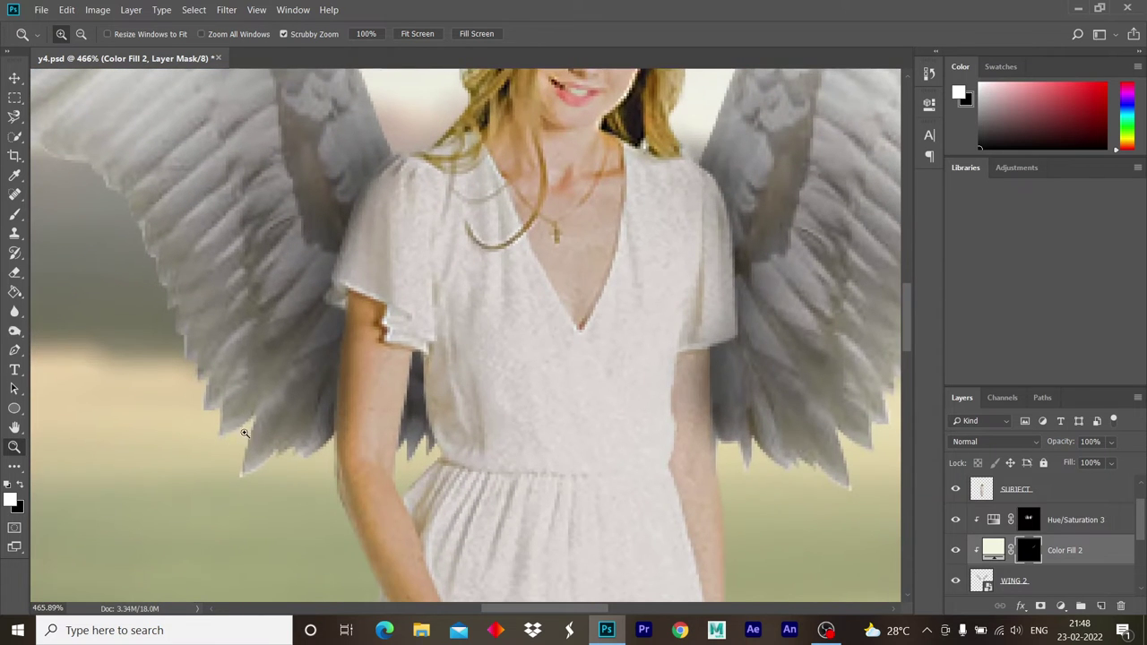
key("b")
mouse_move(271, 437)
left_mouse_down()
mouse_move(350, 379)
mouse_move(645, 474)
left_mouse_up()
left_click_drag(257, 217, 439, 367)
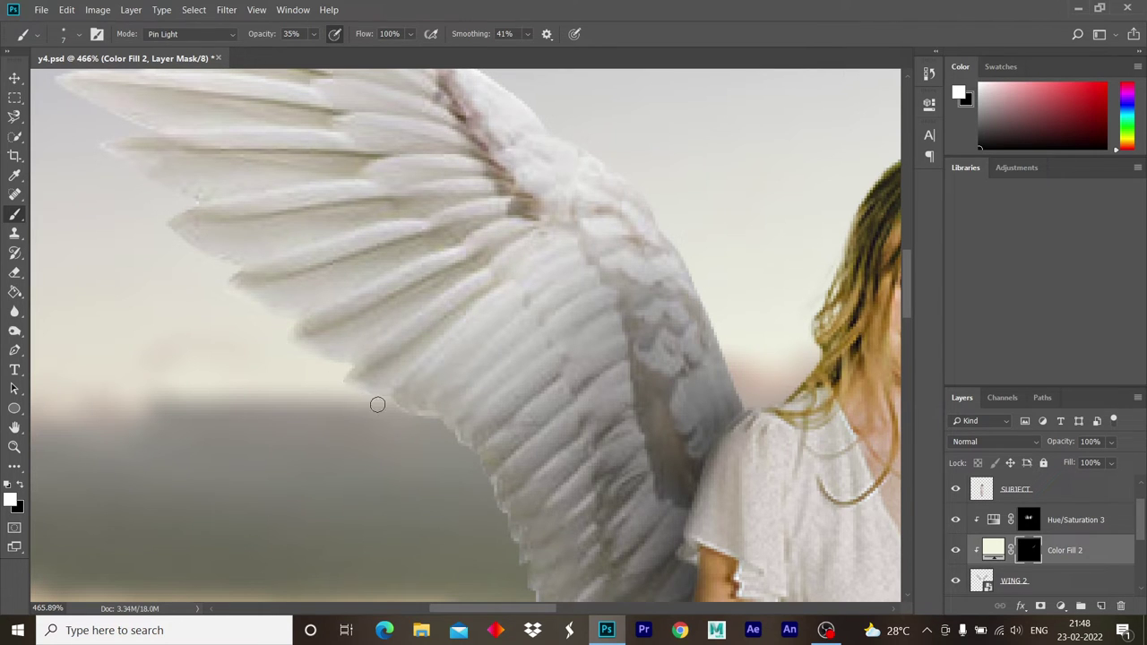
left_click_drag(377, 345, 475, 406)
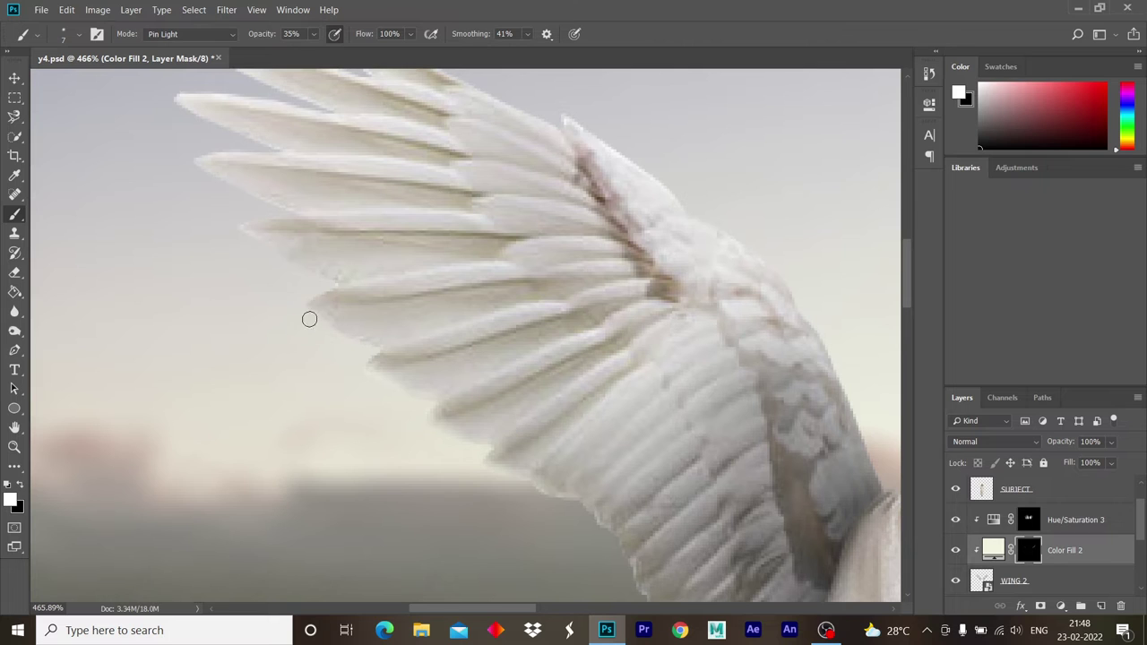
left_click_drag(342, 281, 324, 295)
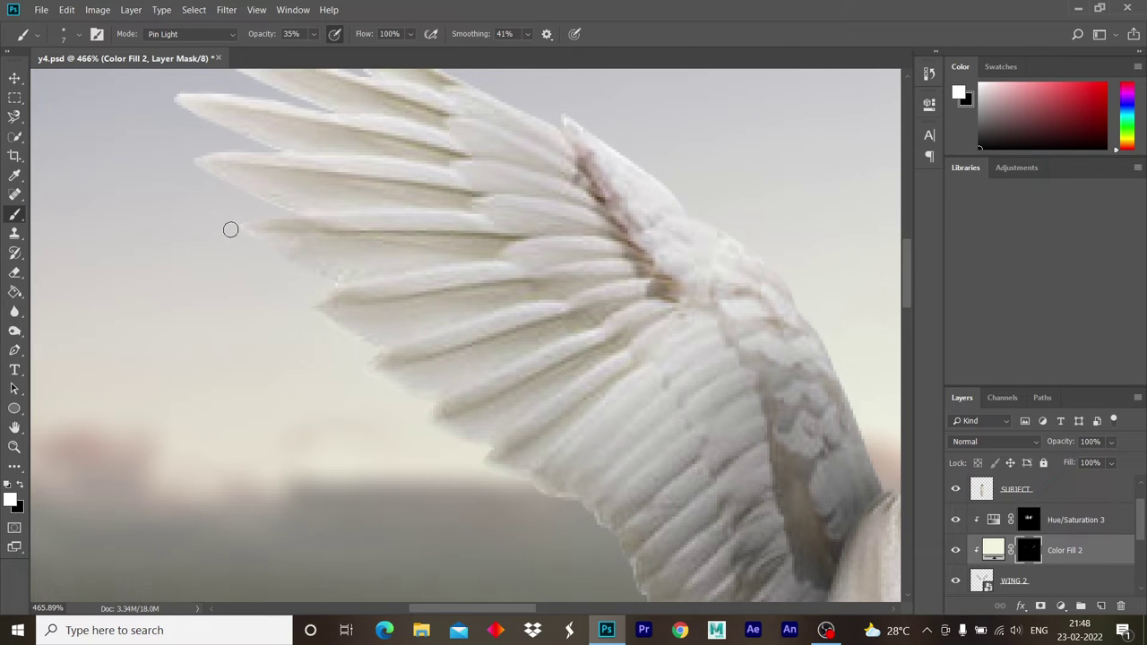
scroll(288, 323, "up", 3)
scroll(383, 316, "left", 3)
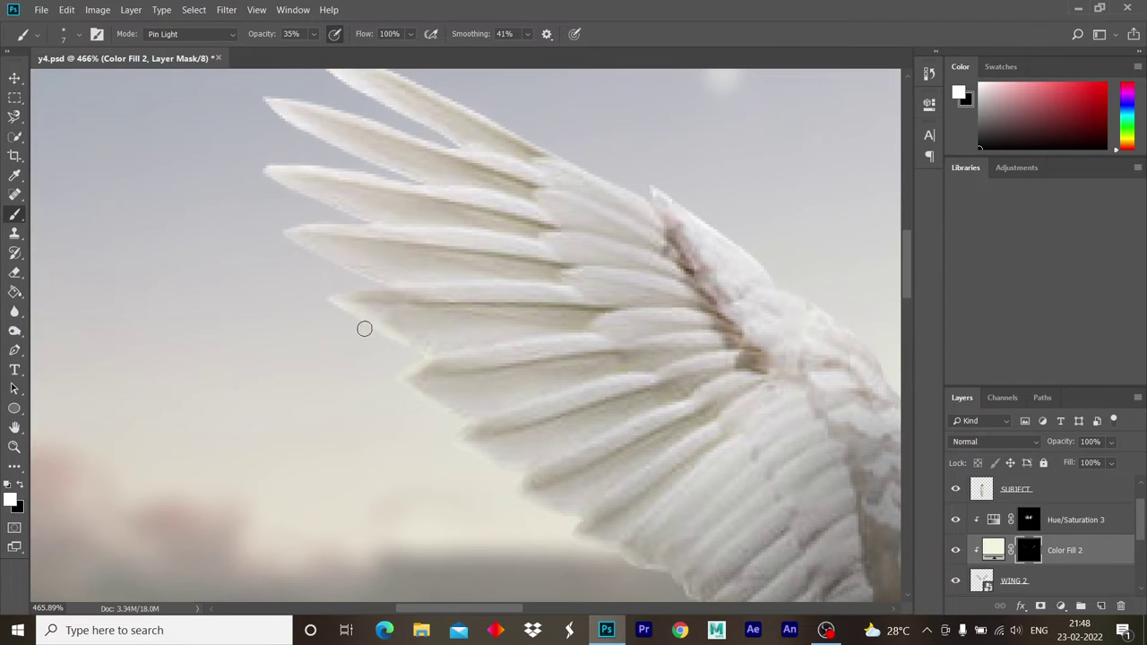
left_click_drag(394, 284, 309, 257)
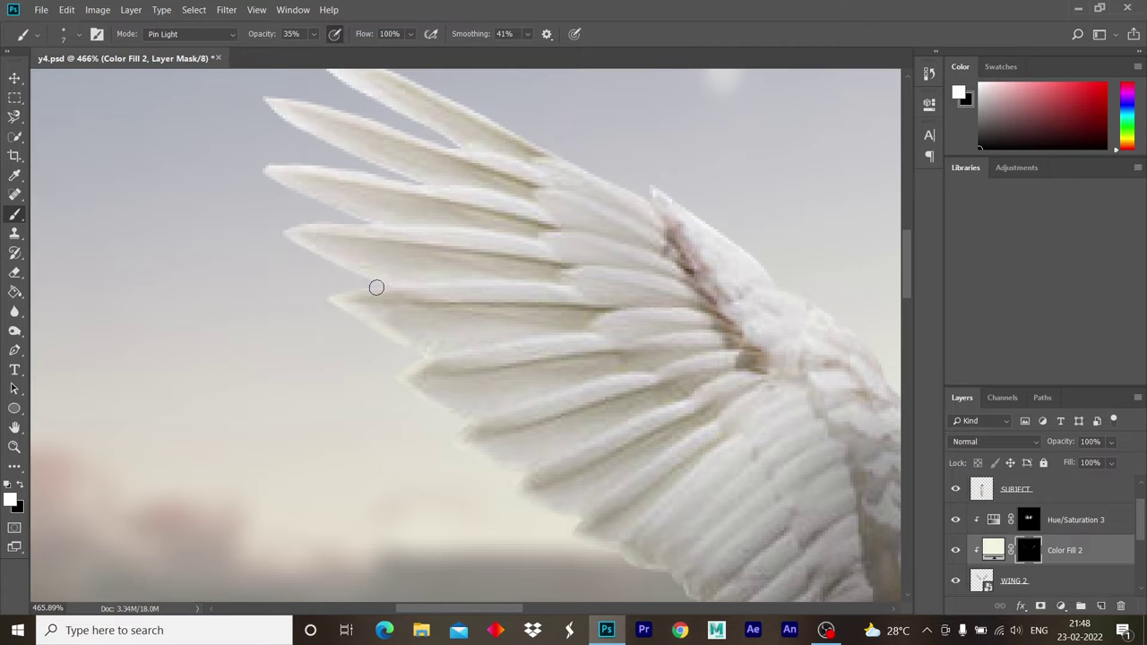
- Zoom back out and make WING 2 the active layer
scroll(312, 281, "down", 5)
scroll(305, 281, "down", 3)
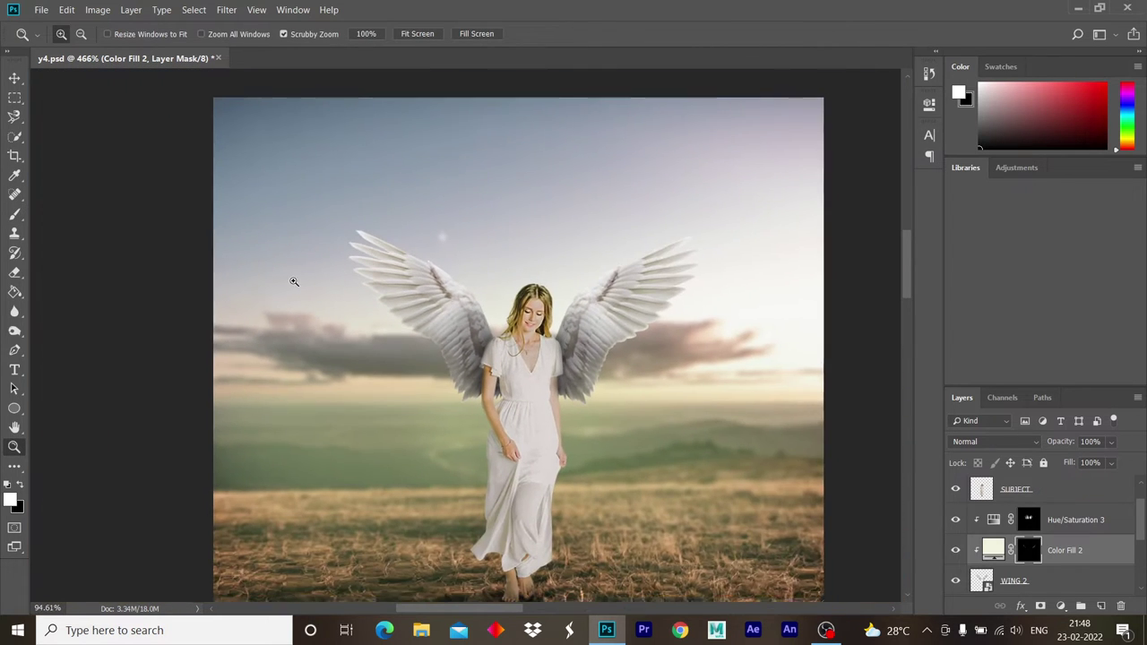
scroll(305, 281, "down", 2)
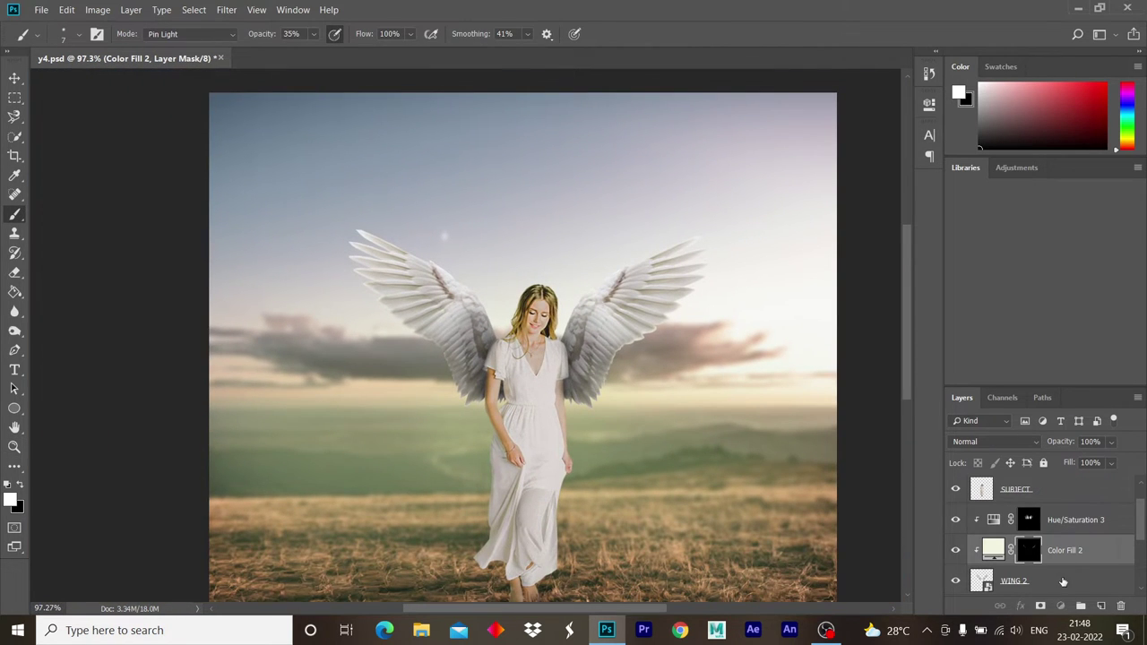
left_click(1063, 582)
left_click(1060, 607)
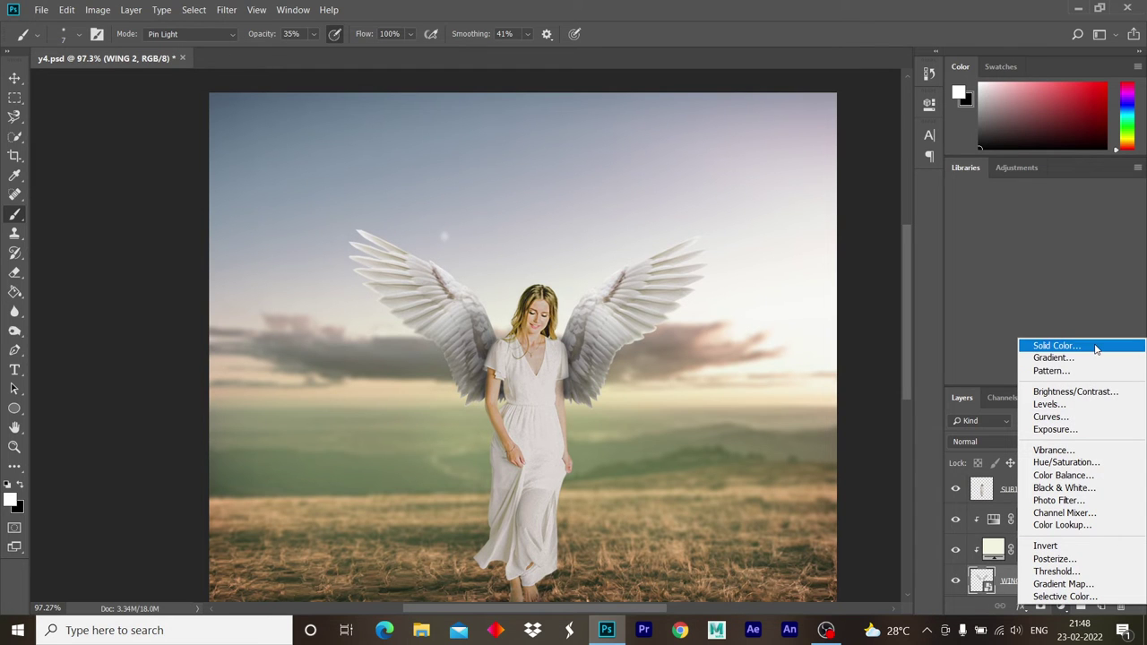
- Add a clipped white Color Fill 3 layer above Hue/Saturation 3 with its mask inverted to black
left_click(1094, 348)
left_click(927, 275)
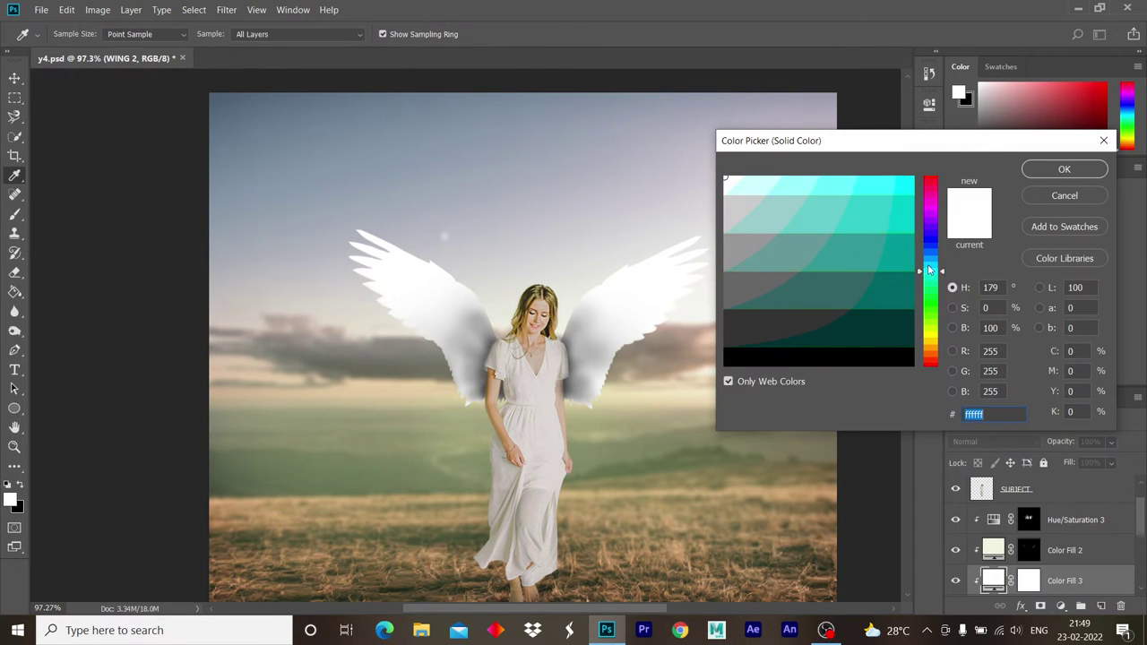
key("Return")
key("b")
left_click_drag(1051, 582, 1026, 529)
left_click(1030, 520)
key("ctrl+i")
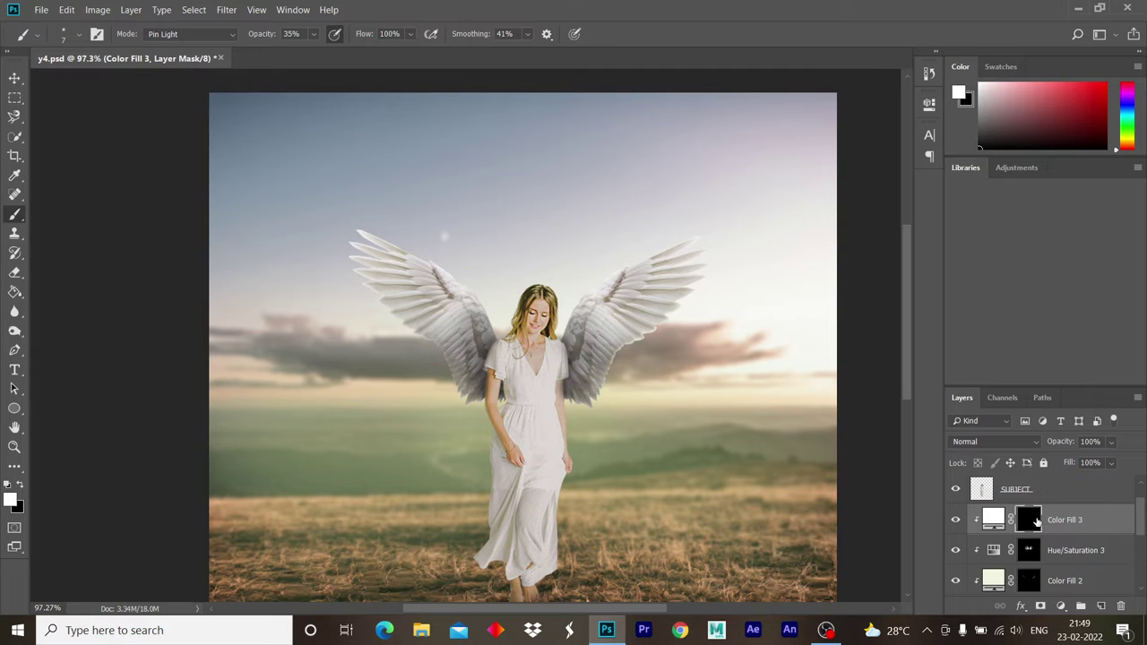
- Brush white into the Color Fill 3 mask to brighten the right wing's feather tips
left_click_drag(677, 293, 735, 293)
left_click_drag(505, 297, 523, 358)
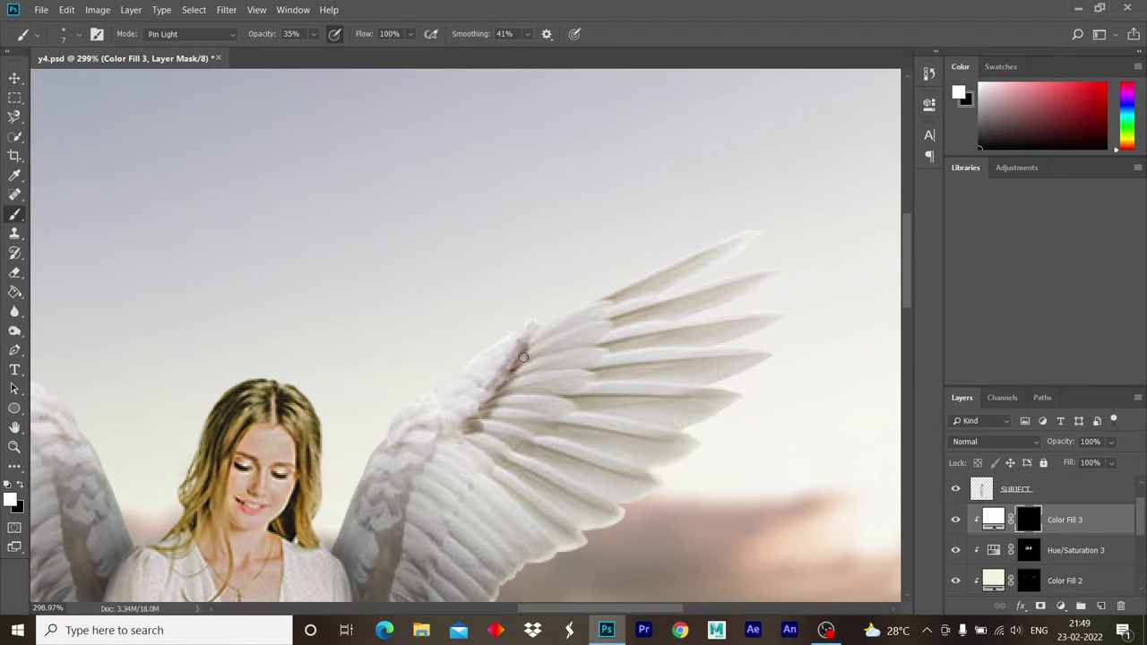
key("bracketright")
key("bracketright")
scroll(535, 335, "up", 3)
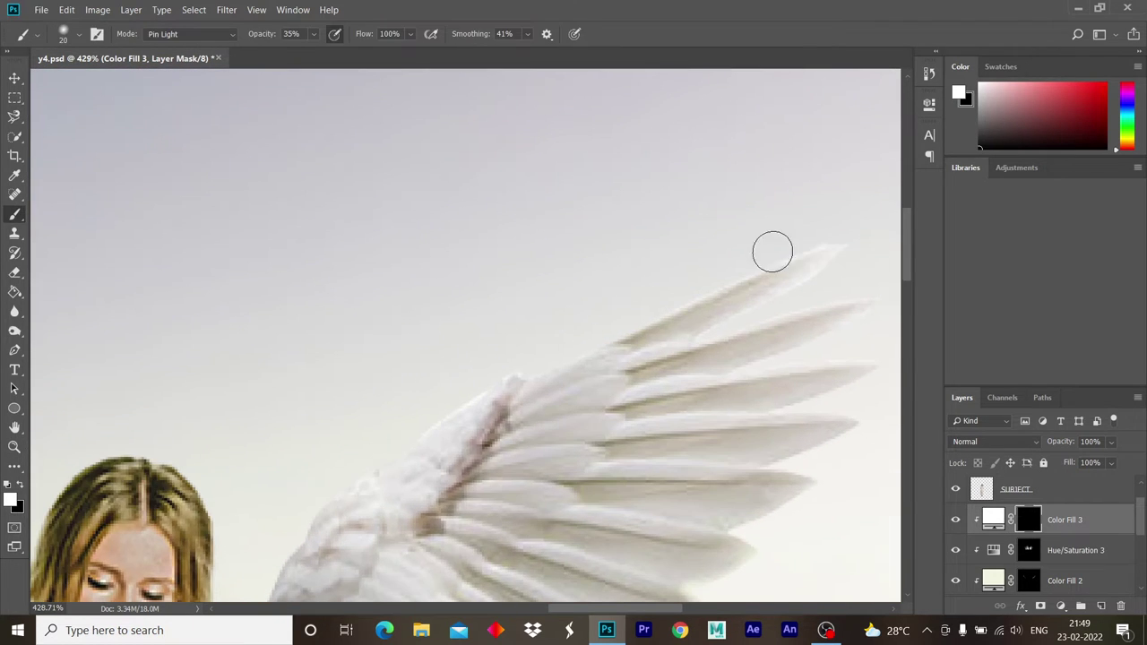
left_click_drag(725, 321, 475, 236)
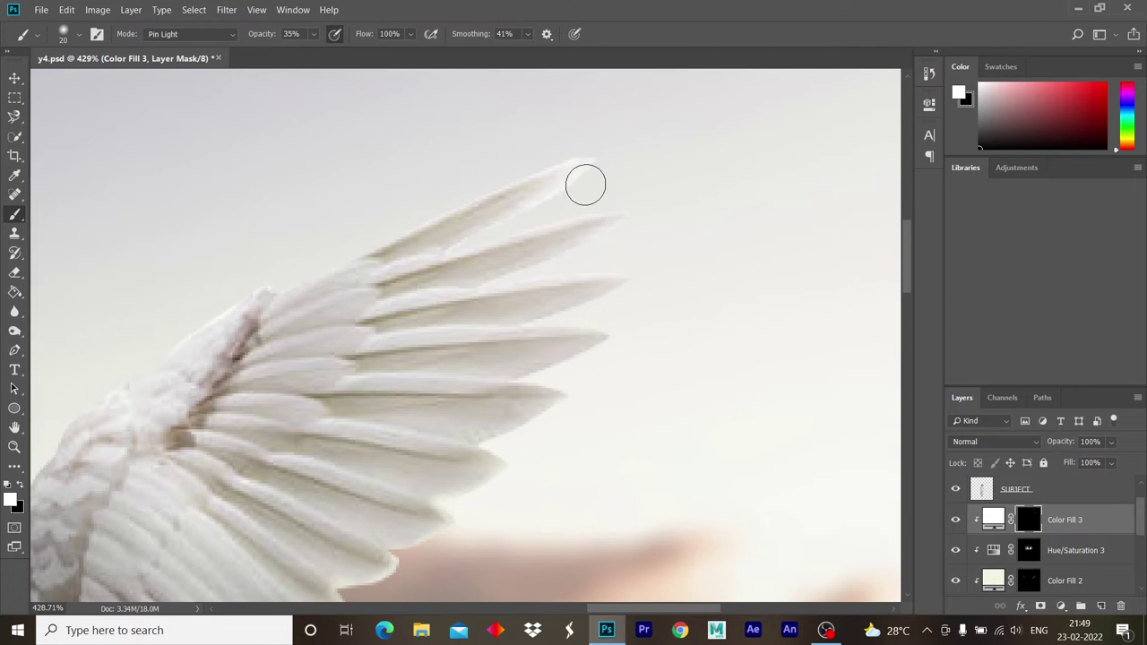
key("bracketleft")
key("bracketleft")
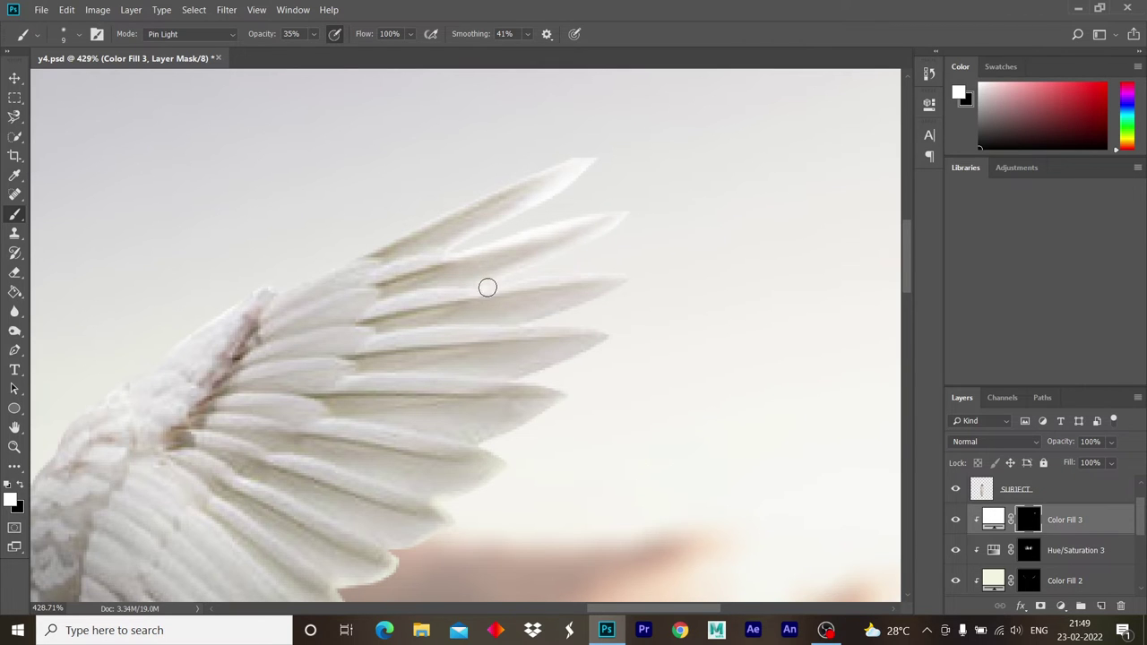
left_click_drag(475, 292, 667, 276)
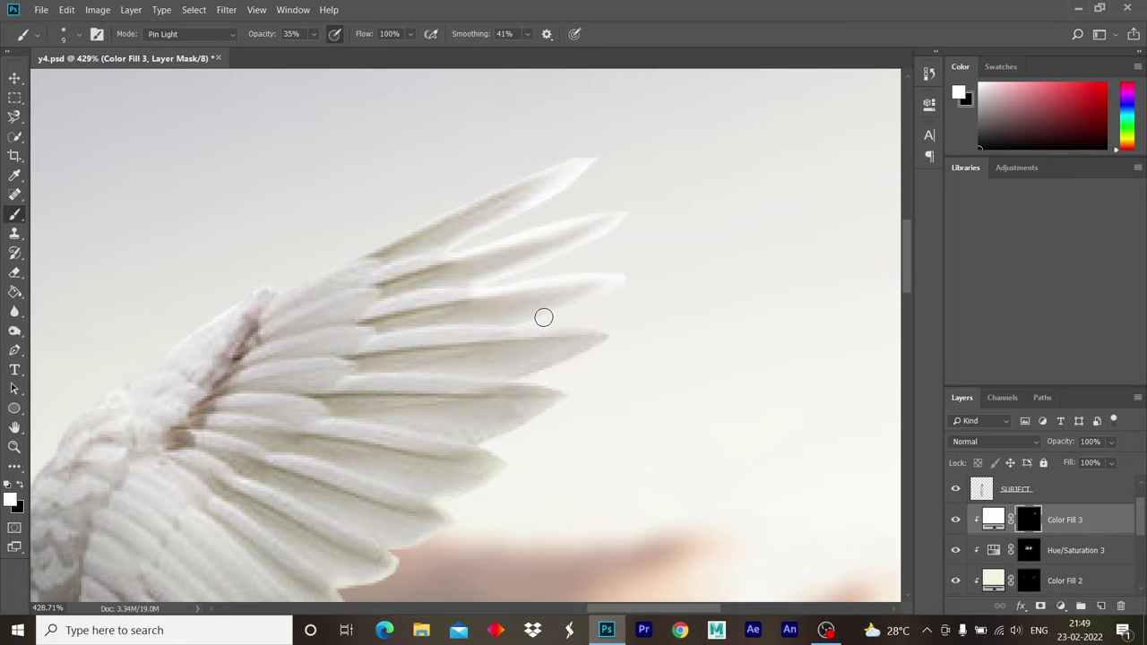
mouse_move(617, 330)
left_mouse_down()
mouse_move(549, 335)
mouse_move(558, 363)
mouse_move(530, 381)
mouse_move(512, 427)
left_mouse_up()
left_click_drag(583, 379, 595, 300)
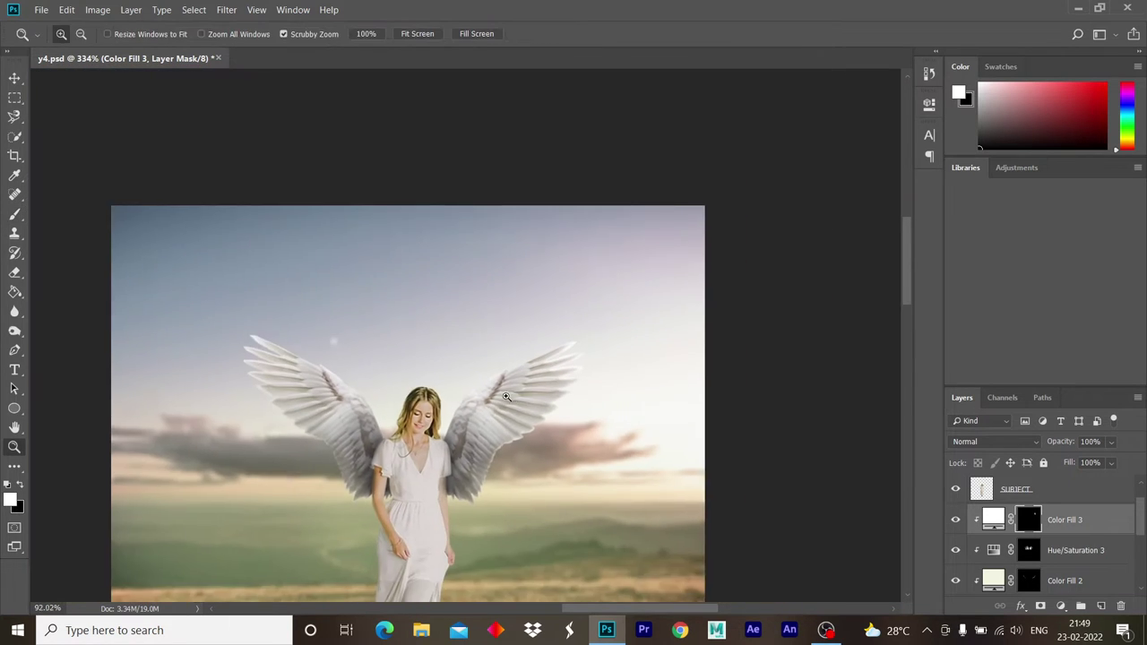
left_click(1060, 607)
- Add a light-blue Color Fill 4 layer, clipped, with its mask inverted to black
left_click(1071, 348)
left_click(932, 241)
left_click(765, 189)
key("Return")
left_click(1015, 520)
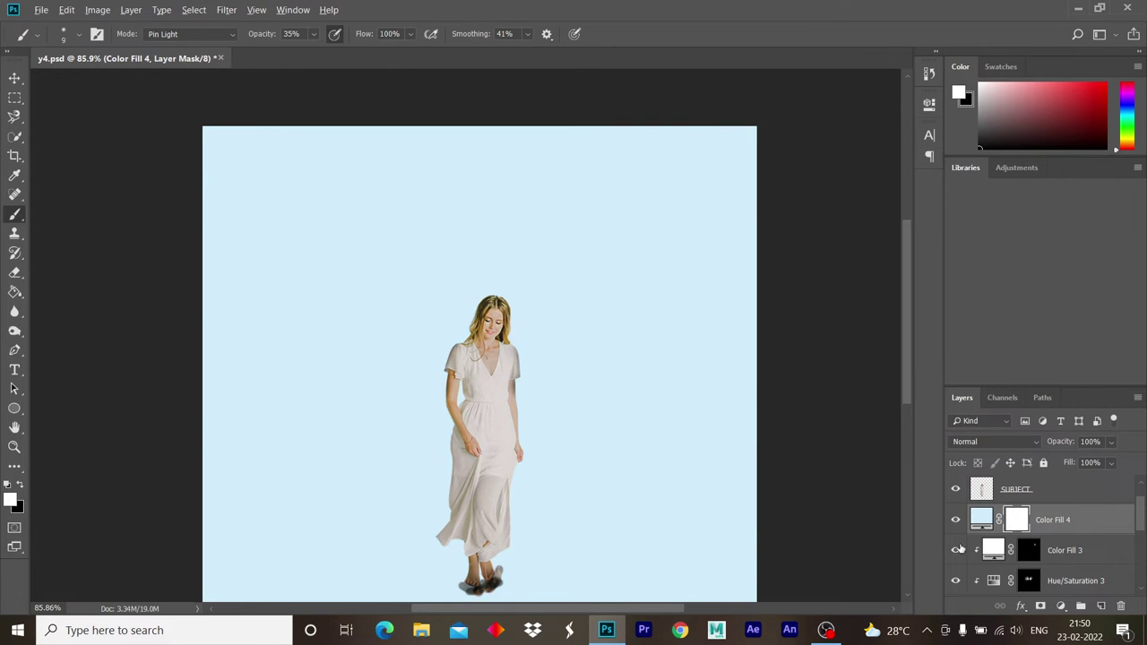
left_click(993, 535, "alt")
key("ctrl+i")
- Zoom in to check the right wing, then zoom out to fit the whole composition
key("z")
left_click_drag(586, 296, 651, 302)
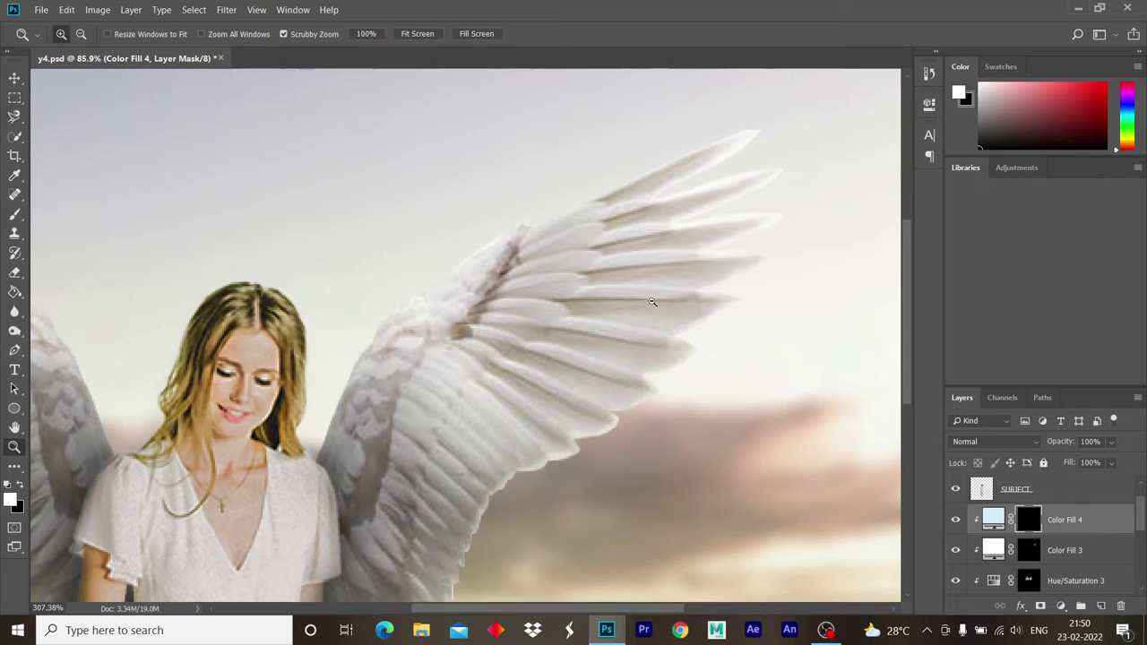
key("b")
scroll(432, 243, "up", 3)
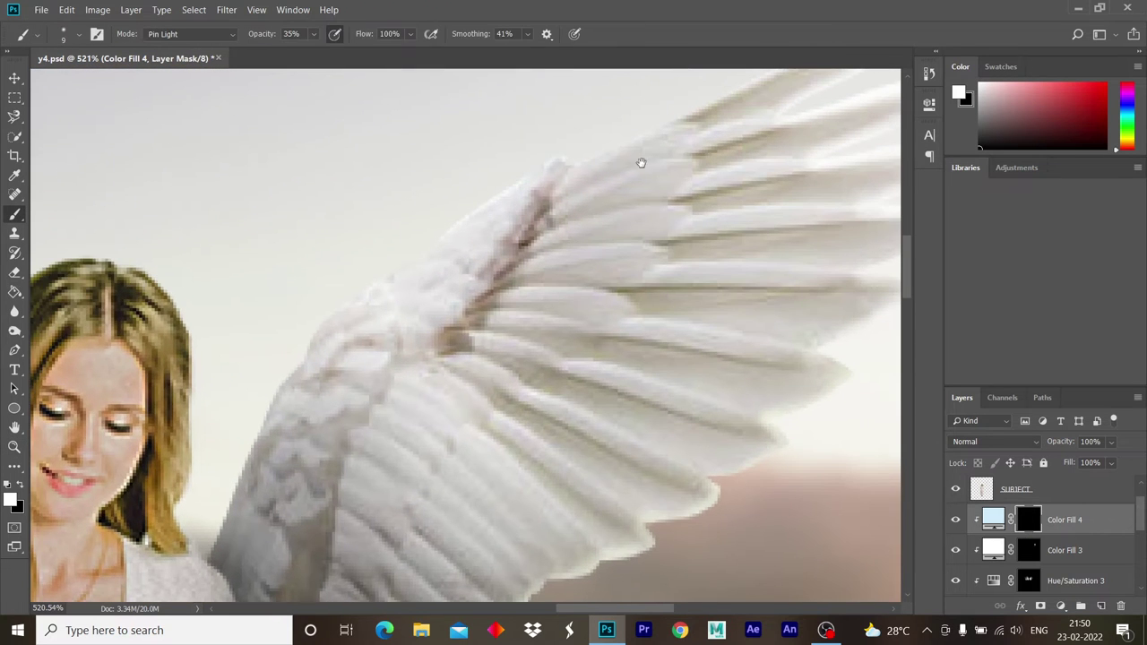
left_click_drag(640, 162, 348, 372)
left_click_drag(429, 336, 308, 402)
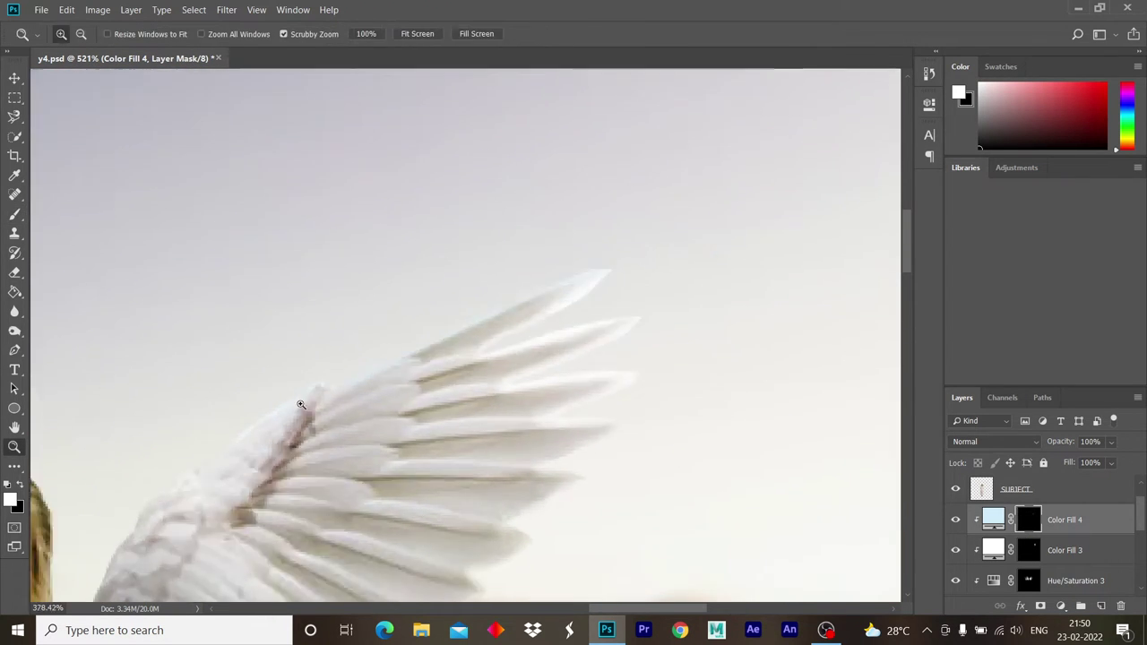
key("z")
left_click_drag(421, 360, 520, 341)
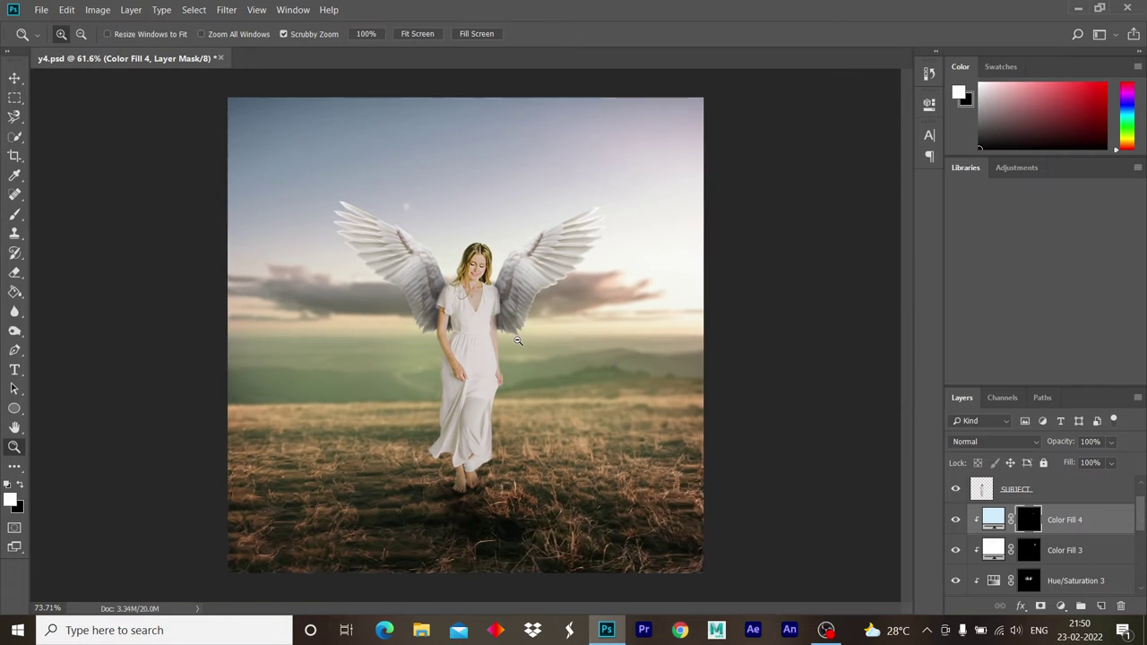
left_click(1015, 489)
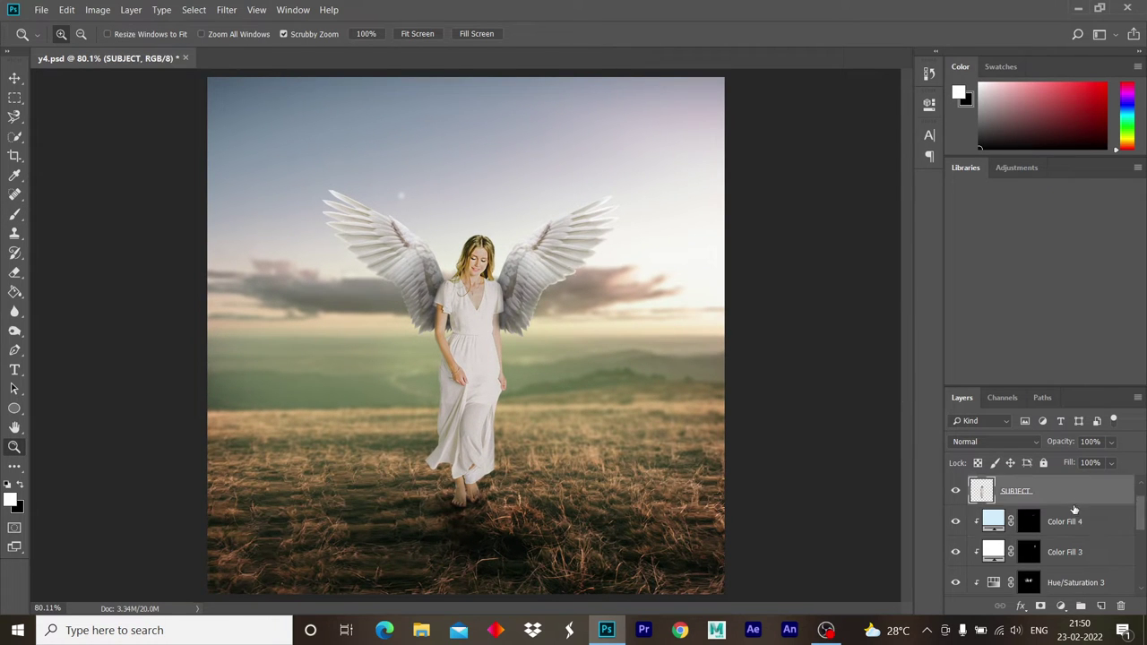
- Add a cream #f4f4e9 Color Fill 5 layer with its mask inverted to black
left_click(1059, 605)
left_click(1046, 347)
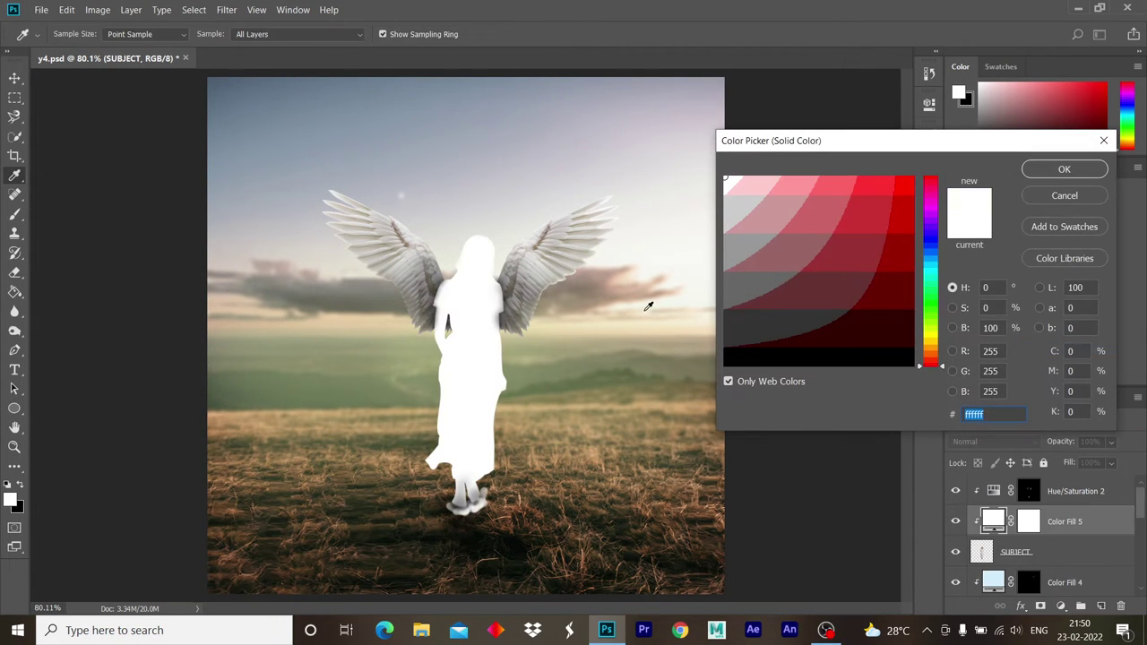
type("f4f4e9")
key("Return")
key("ctrl+i")
- Paint cream light along the top, left and right hair edges at 20% brush opacity
mouse_move(430, 421)
left_mouse_down()
mouse_move(463, 420)
mouse_move(499, 373)
left_mouse_up()
key("b")
mouse_move(410, 275)
left_mouse_down()
mouse_move(456, 292)
mouse_move(494, 386)
mouse_move(488, 363)
left_mouse_up()
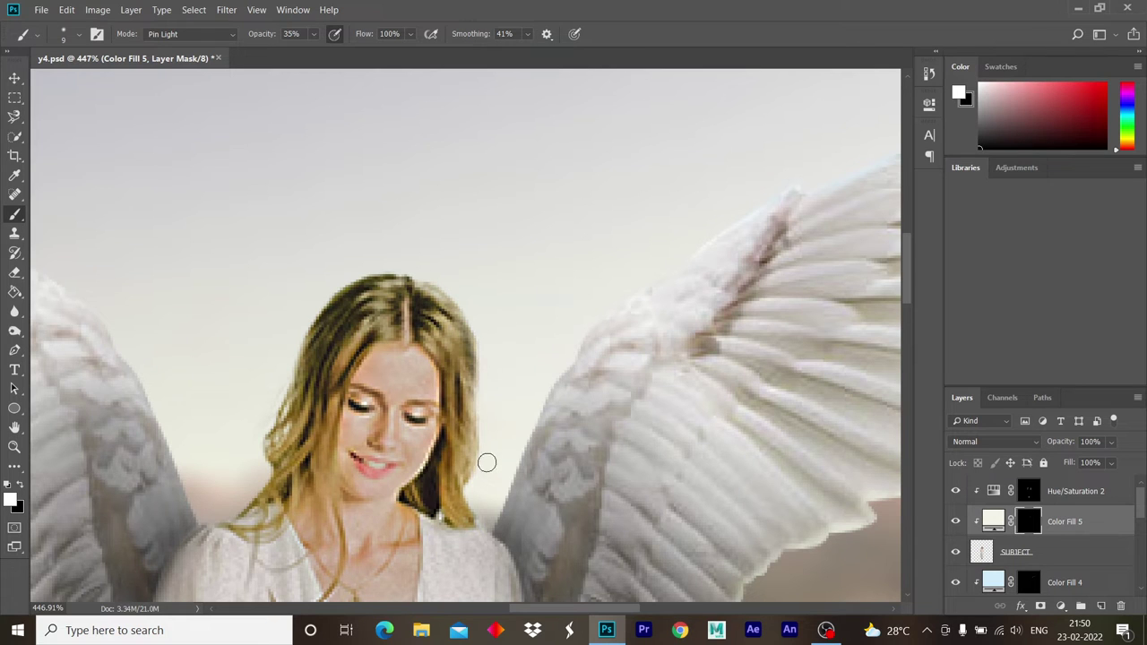
mouse_move(467, 307)
left_mouse_down()
mouse_move(411, 266)
mouse_move(289, 368)
left_mouse_up()
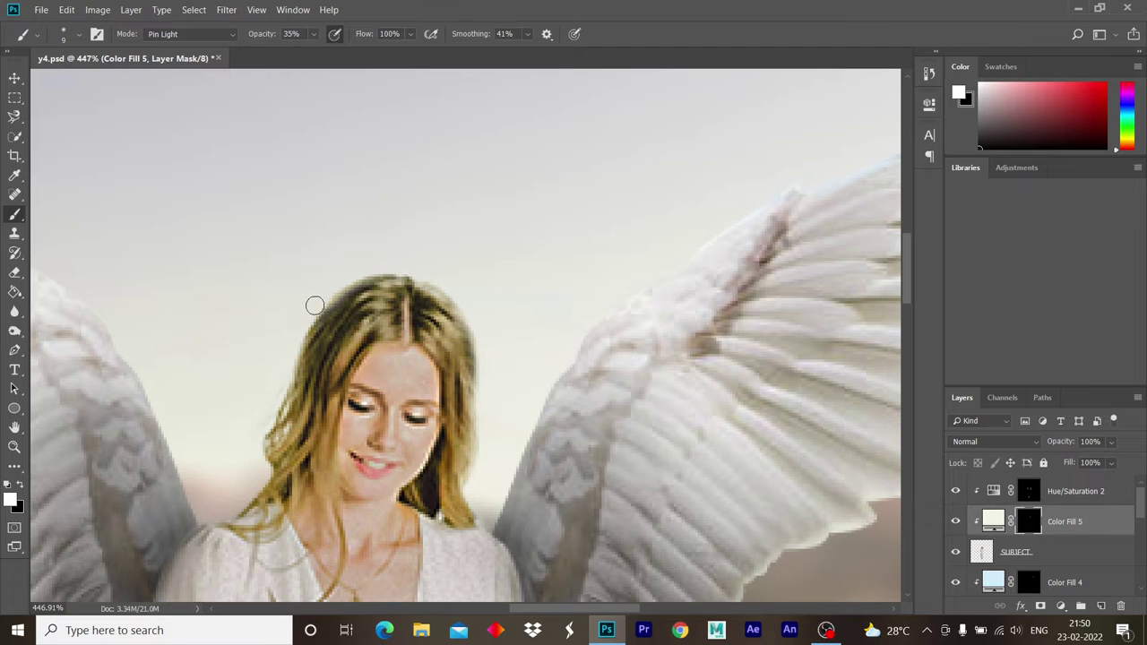
mouse_move(295, 366)
left_mouse_down()
mouse_move(272, 419)
mouse_move(425, 310)
mouse_move(538, 309)
left_mouse_up()
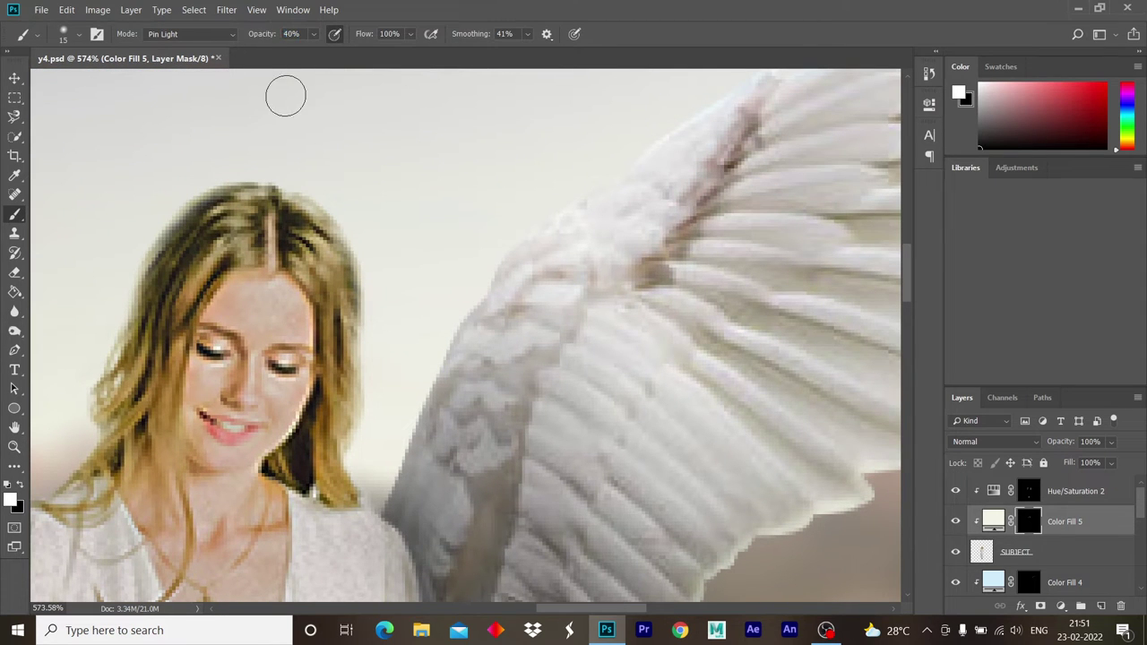
type("20")
key("Return")
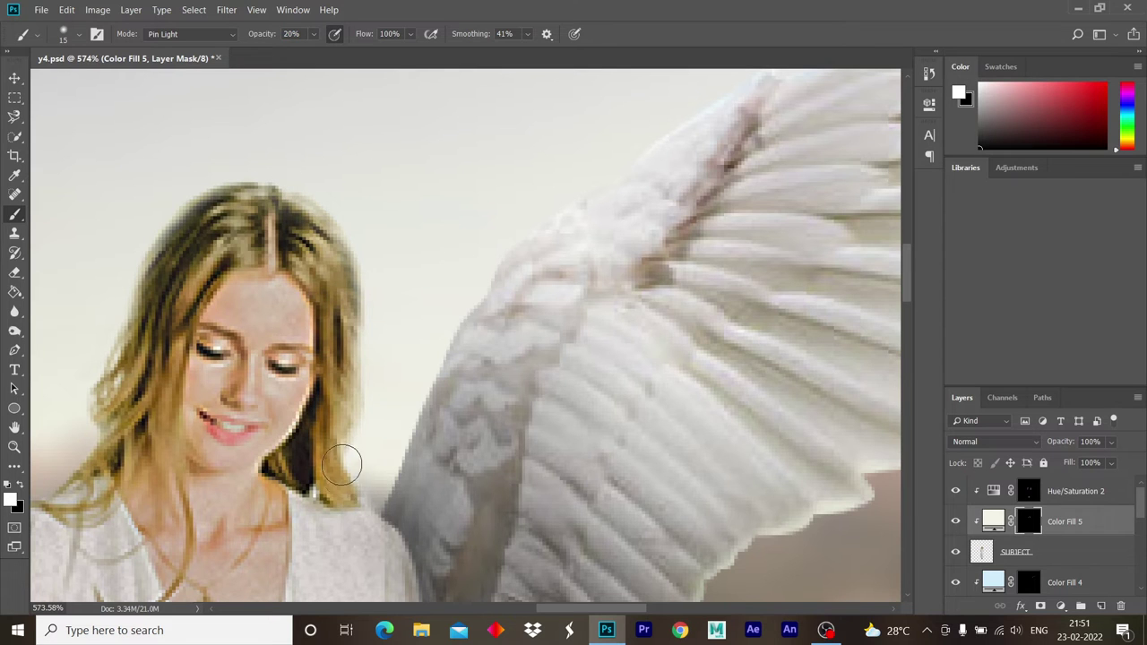
mouse_move(276, 179)
left_mouse_down()
mouse_move(395, 227)
mouse_move(327, 287)
mouse_move(380, 378)
left_mouse_up()
key("b")
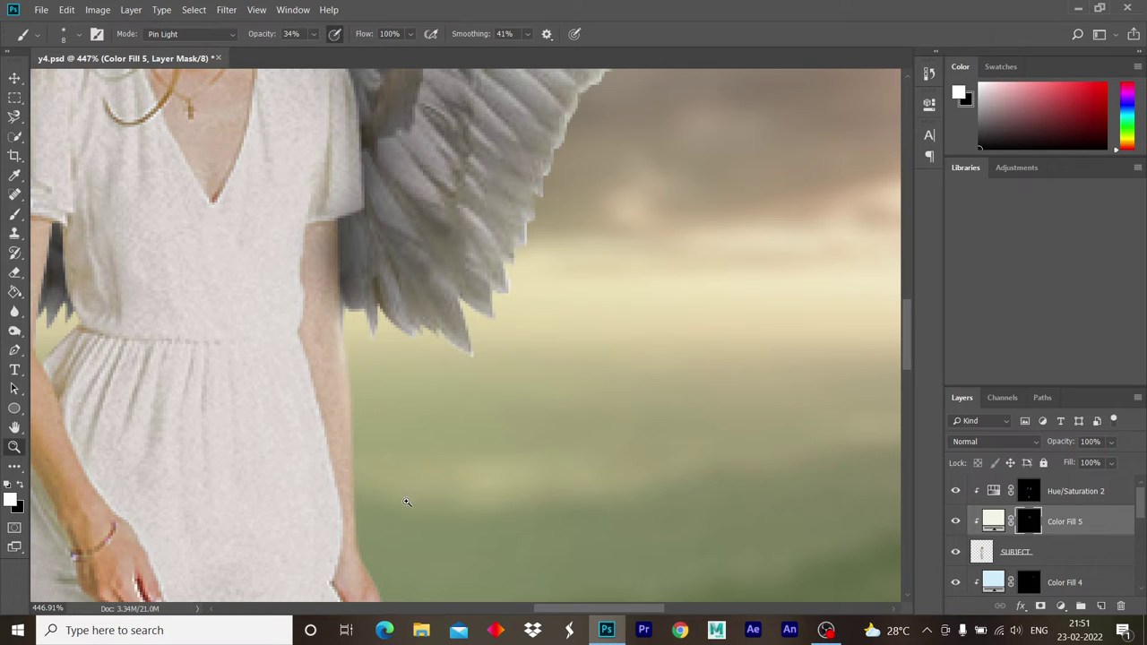
- Pan over the dress and hand, then fit the whole image on screen
scroll(428, 464, "down", 5)
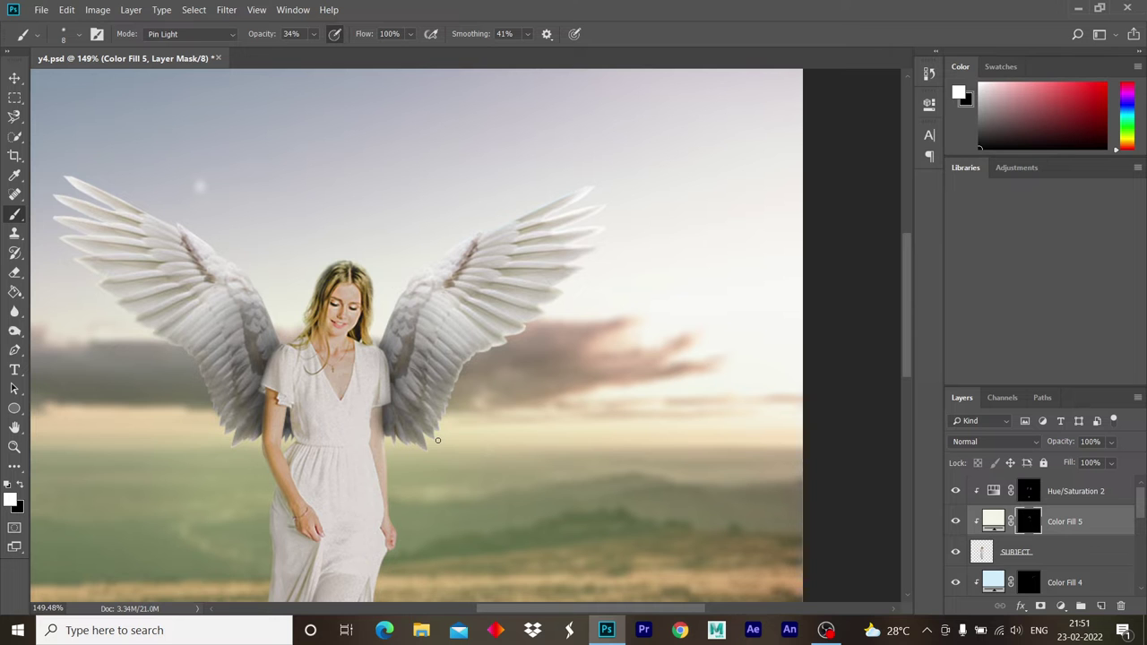
key("z")
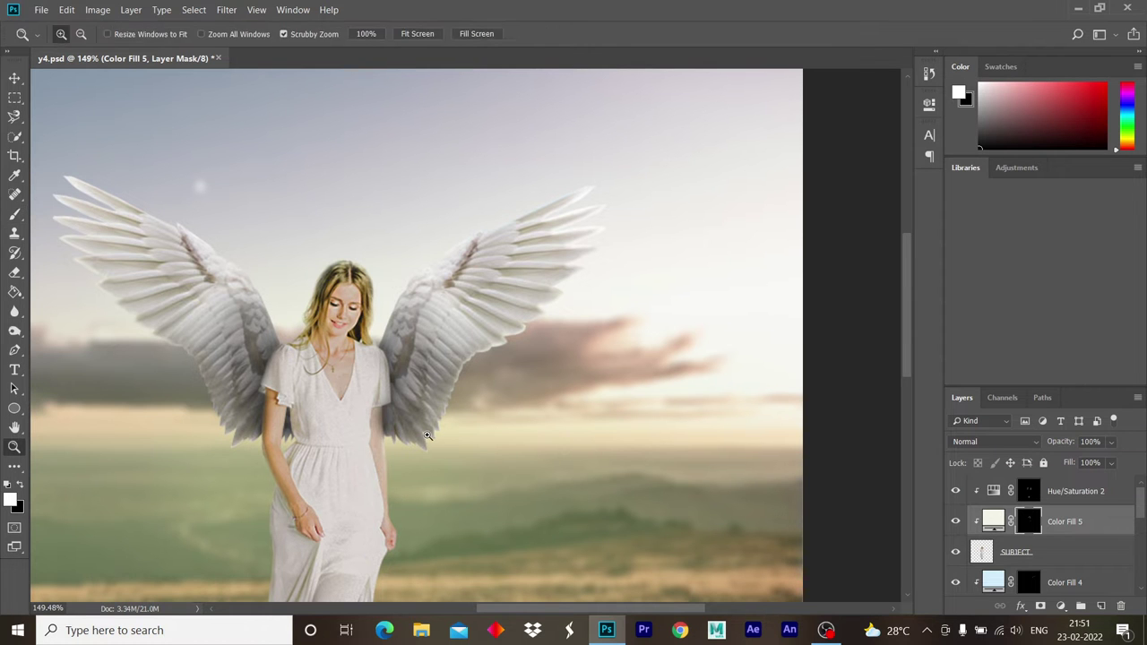
scroll(371, 384, "up", 6)
key("b")
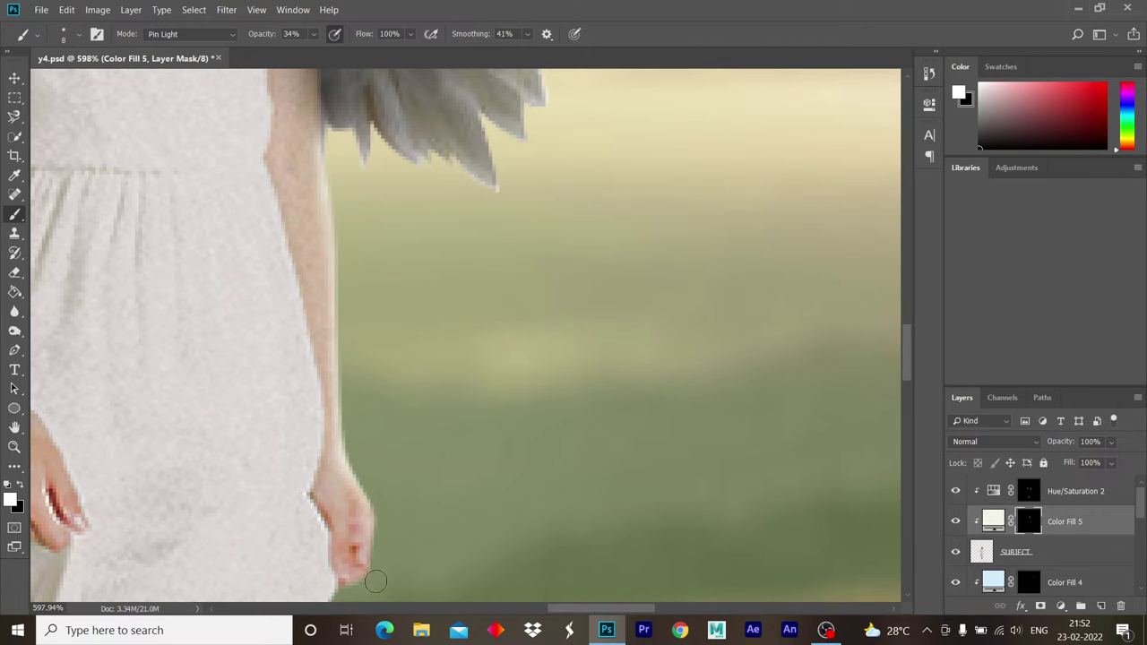
left_click_drag(408, 480, 421, 354)
key("z")
key("ctrl+0")
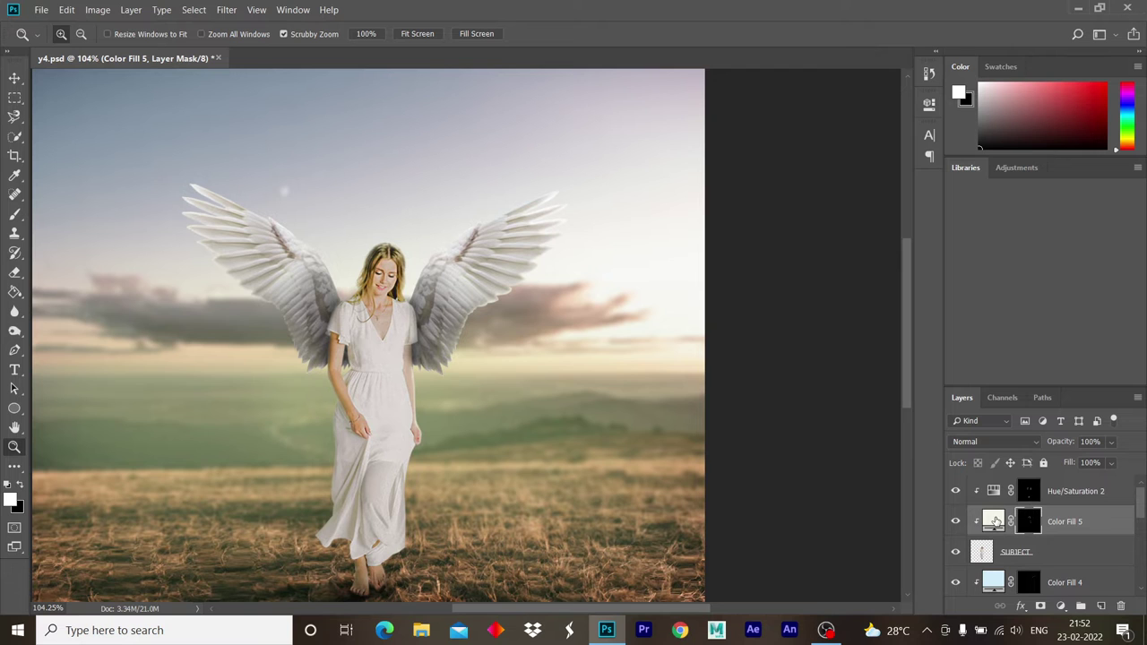
- Add a Color Fill 6 layer using a cream colour sampled from the image, mask inverted to black
left_click(1060, 606)
left_click(1045, 343)
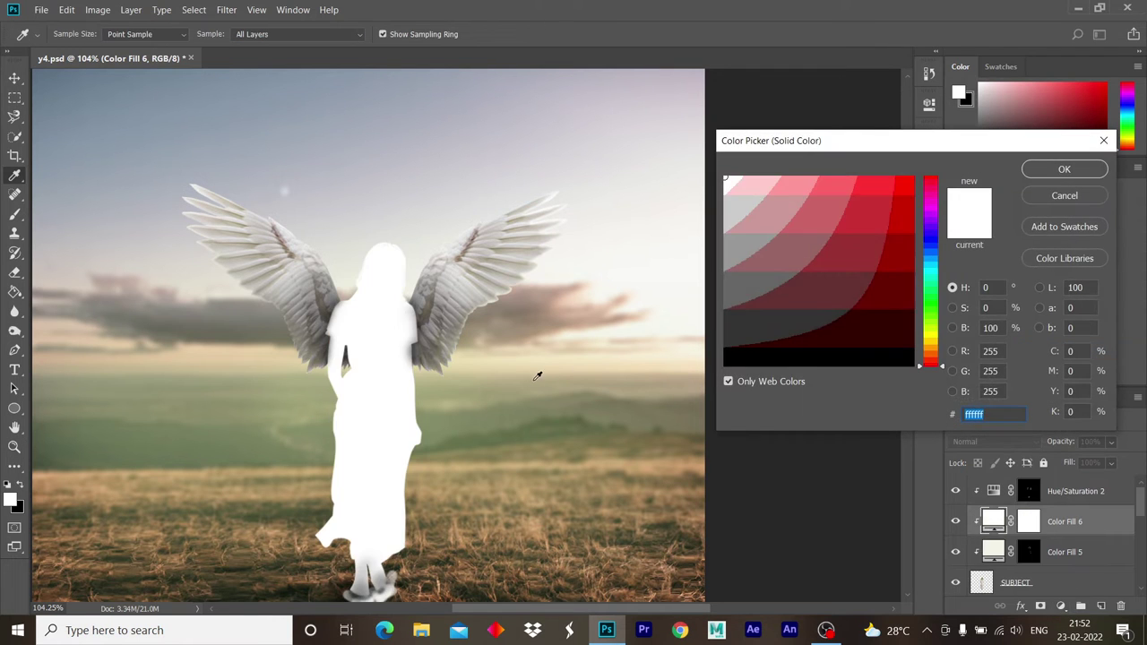
left_click(588, 352)
key("Return")
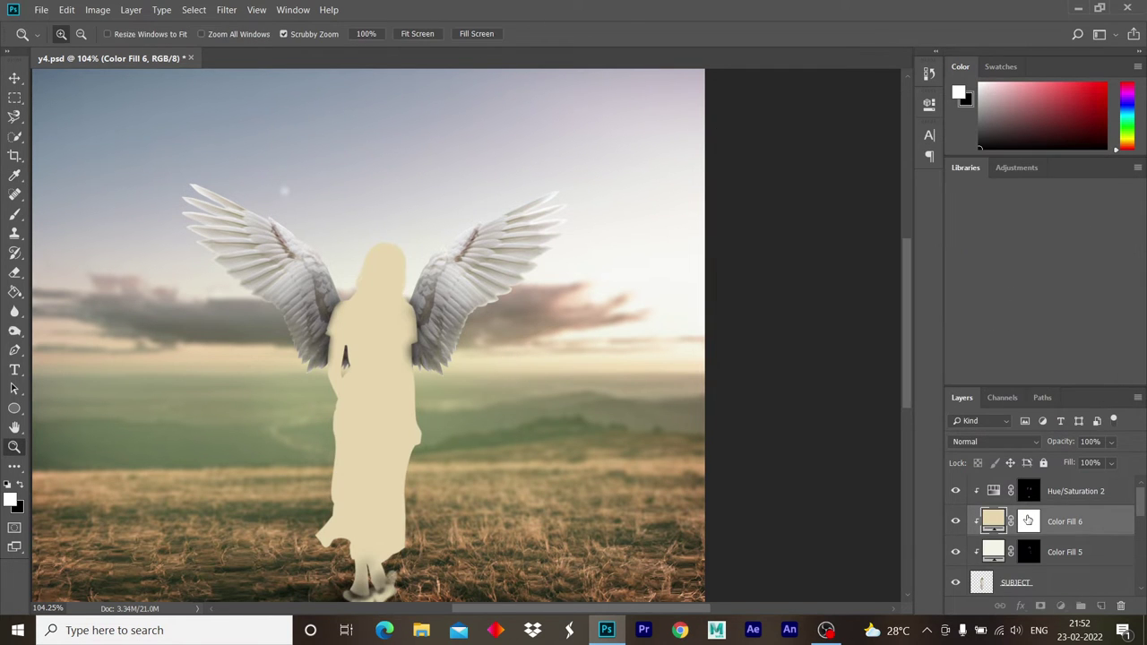
key("ctrl+i")
- Paint cream light beside the arm's left edge and along the dress edge
scroll(439, 420, "up", 5)
key("b")
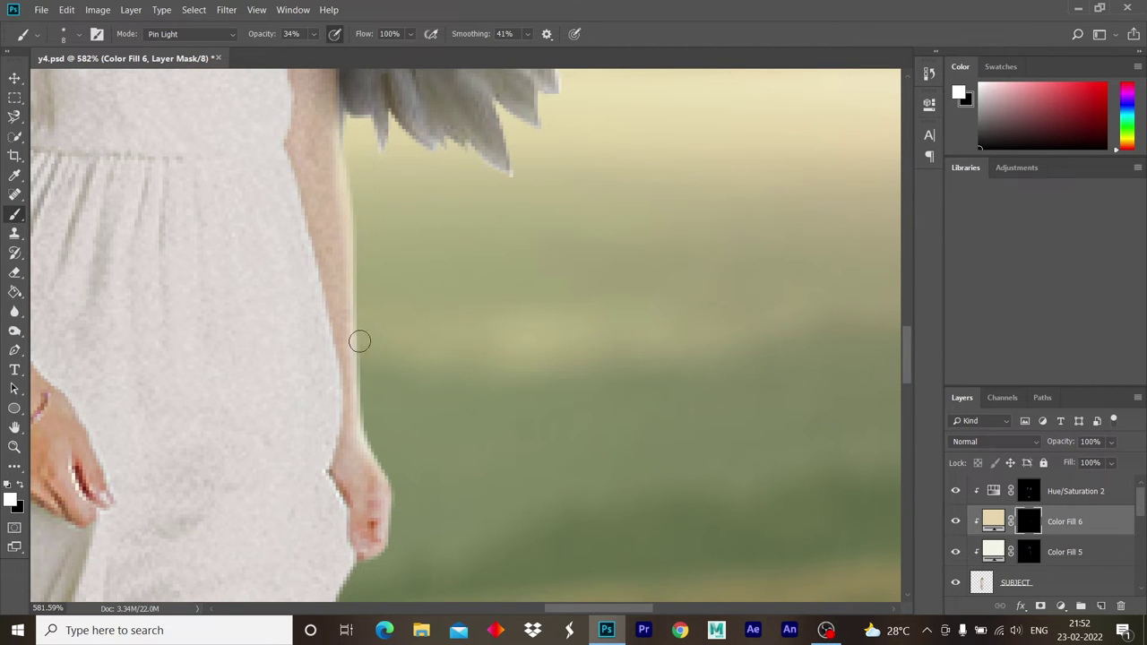
scroll(390, 539, "down", 5)
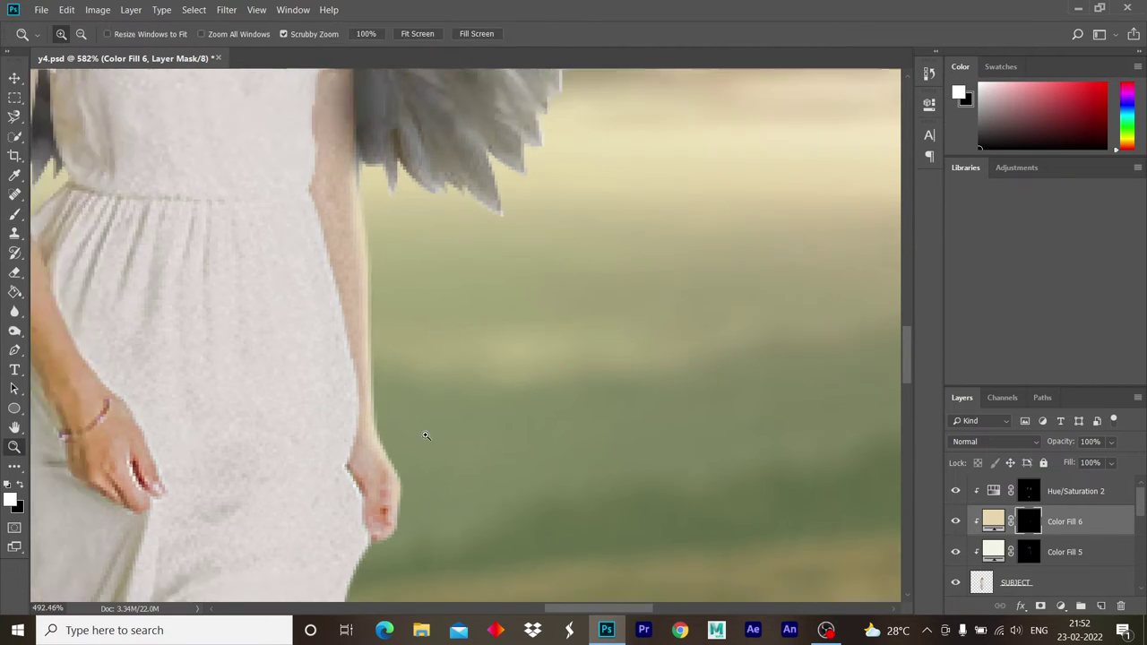
scroll(326, 386, "up", 6)
left_click_drag(275, 290, 359, 447)
left_click_drag(291, 191, 309, 370)
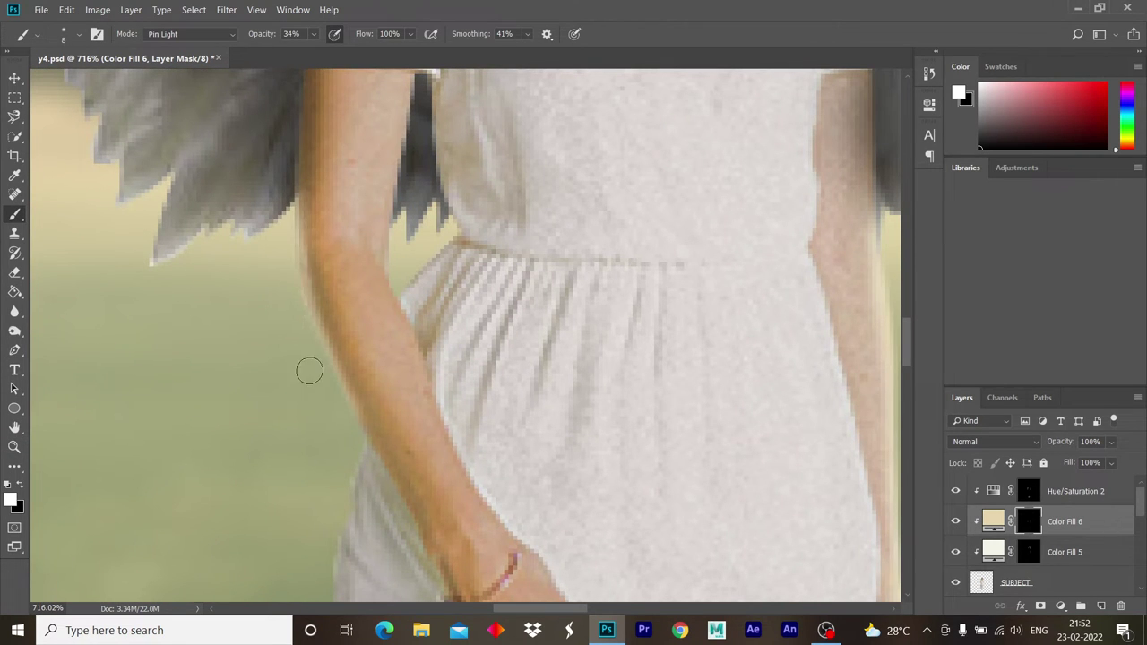
scroll(377, 481, "down", 5)
scroll(358, 359, "up", 1)
scroll(353, 333, "up", 2)
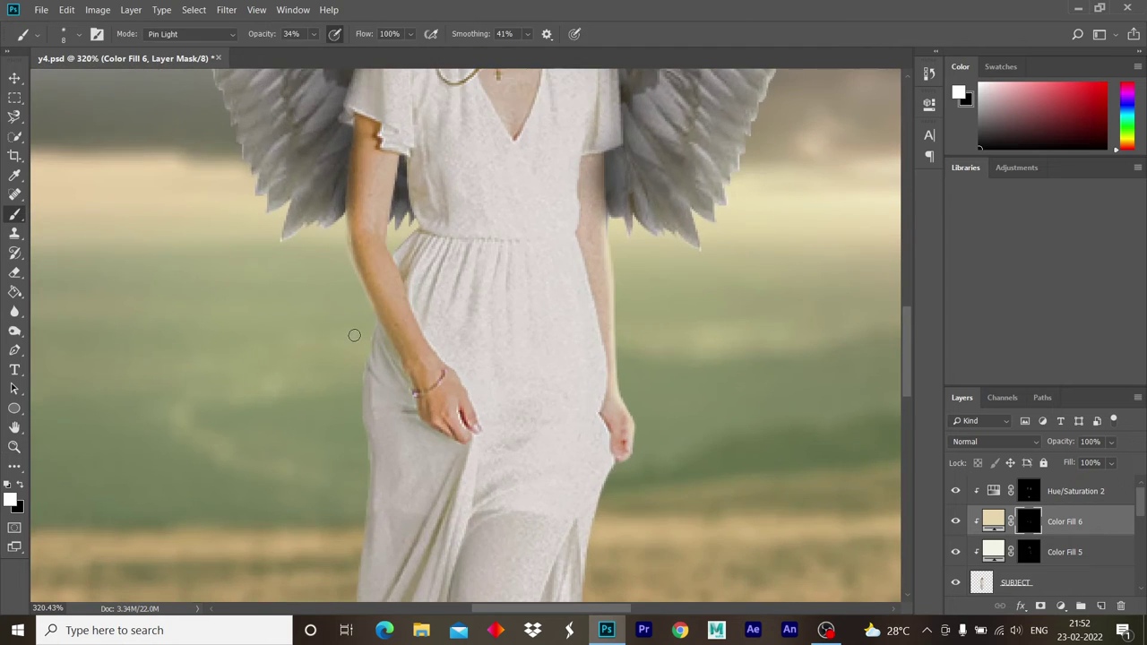
scroll(362, 335, "up", 1)
left_click_drag(354, 371, 342, 404)
- Move down the dress to its lower edge, then zoom out to the whole image
left_click_drag(335, 514, 367, 275)
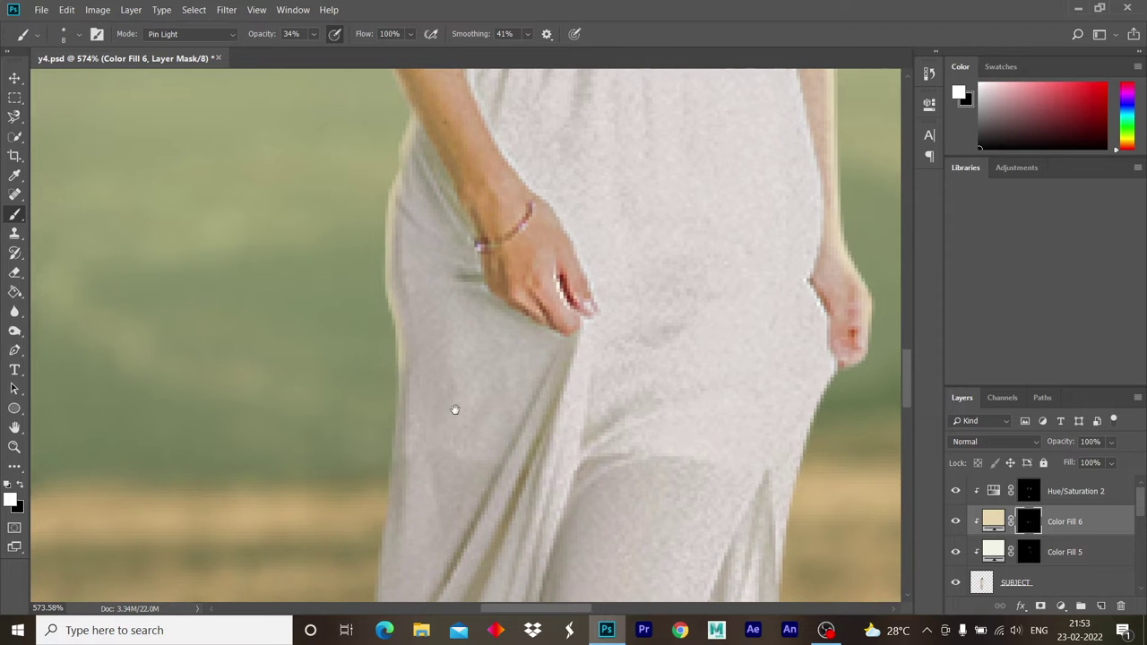
left_click_drag(438, 440, 469, 248)
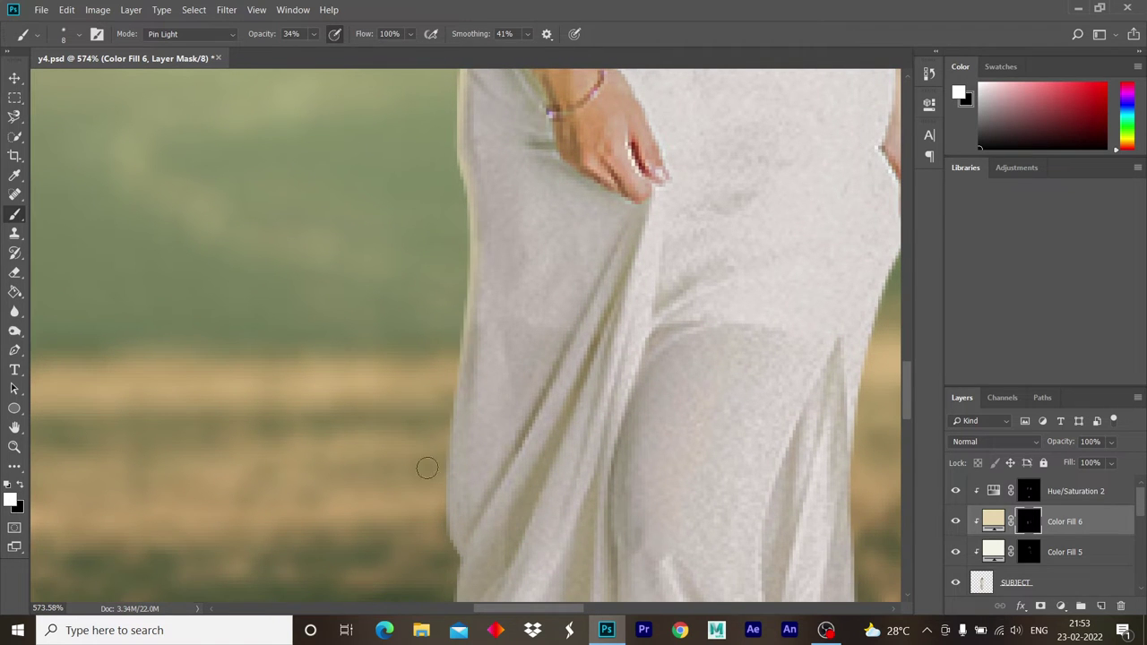
left_click_drag(446, 459, 404, 434)
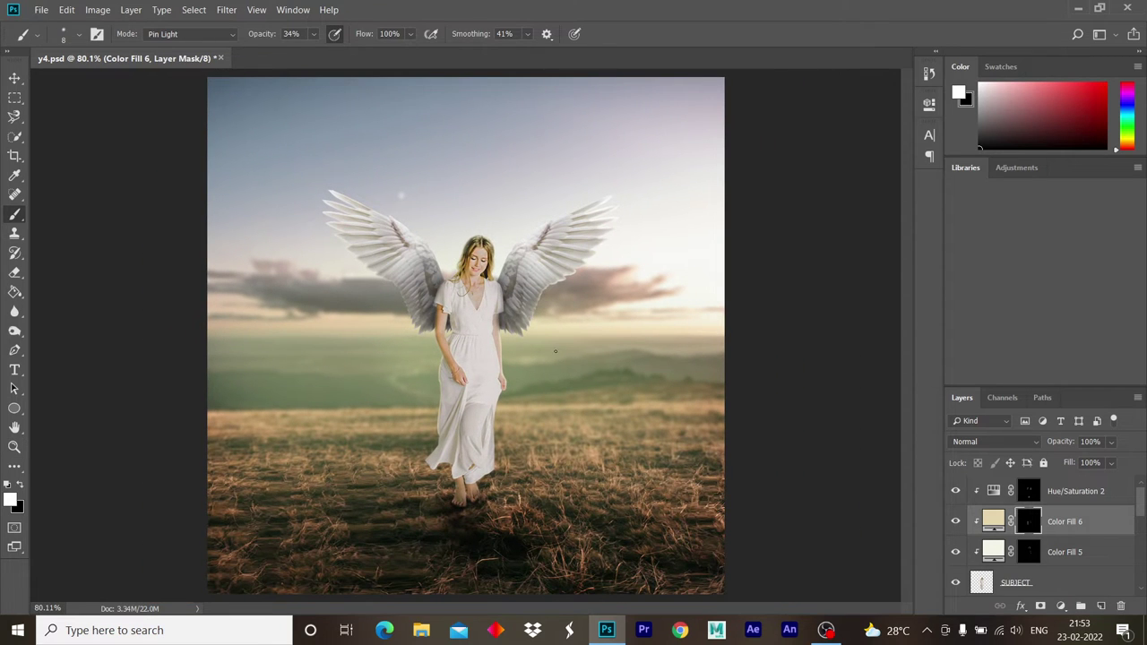
key("z")
left_click_drag(572, 358, 553, 368)
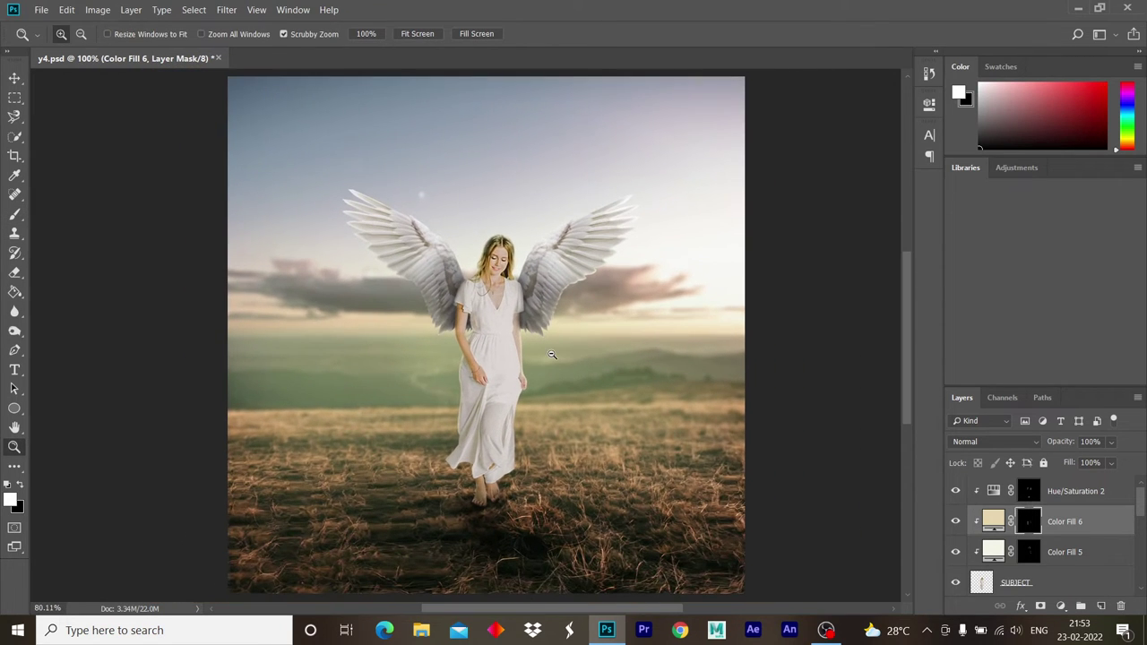
left_click_drag(554, 373, 541, 368)
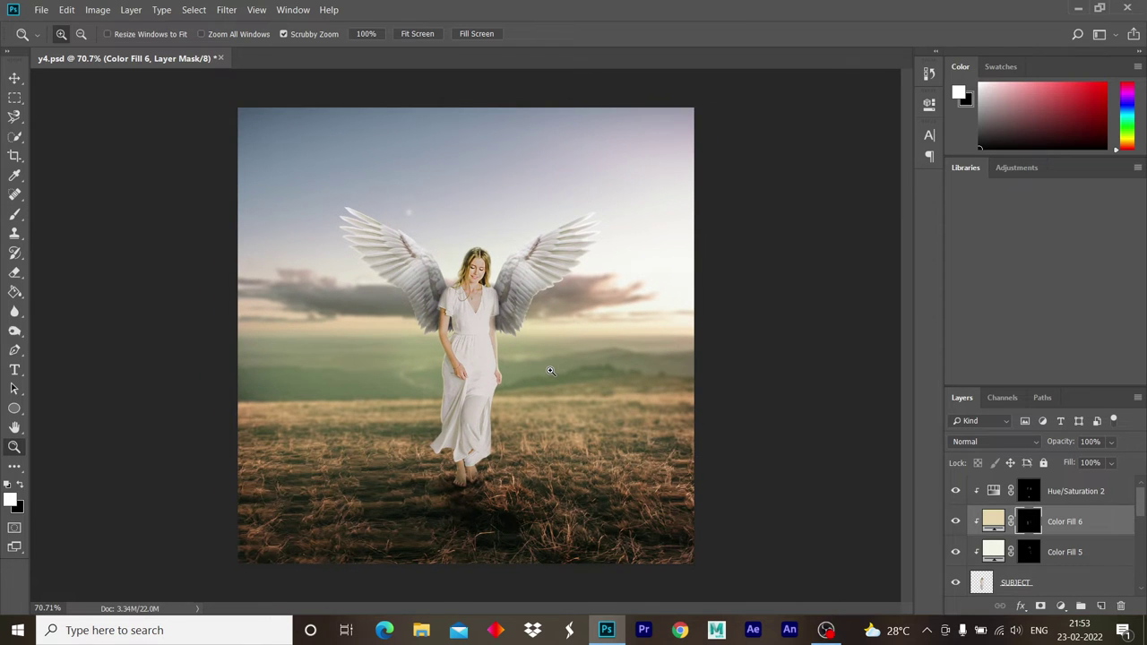
- Select Hue/Saturation 1 and add a pale green Color Fill 7 layer above it with a black mask
scroll(1072, 536, "down", 2)
scroll(1073, 536, "down", 2)
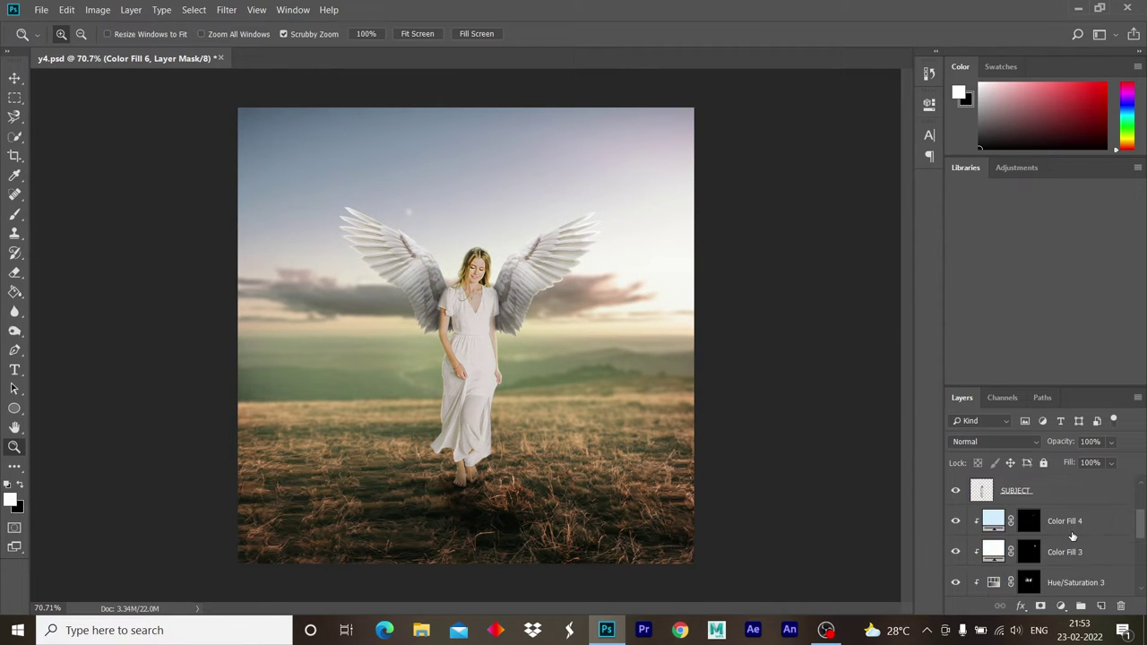
scroll(1073, 536, "down", 2)
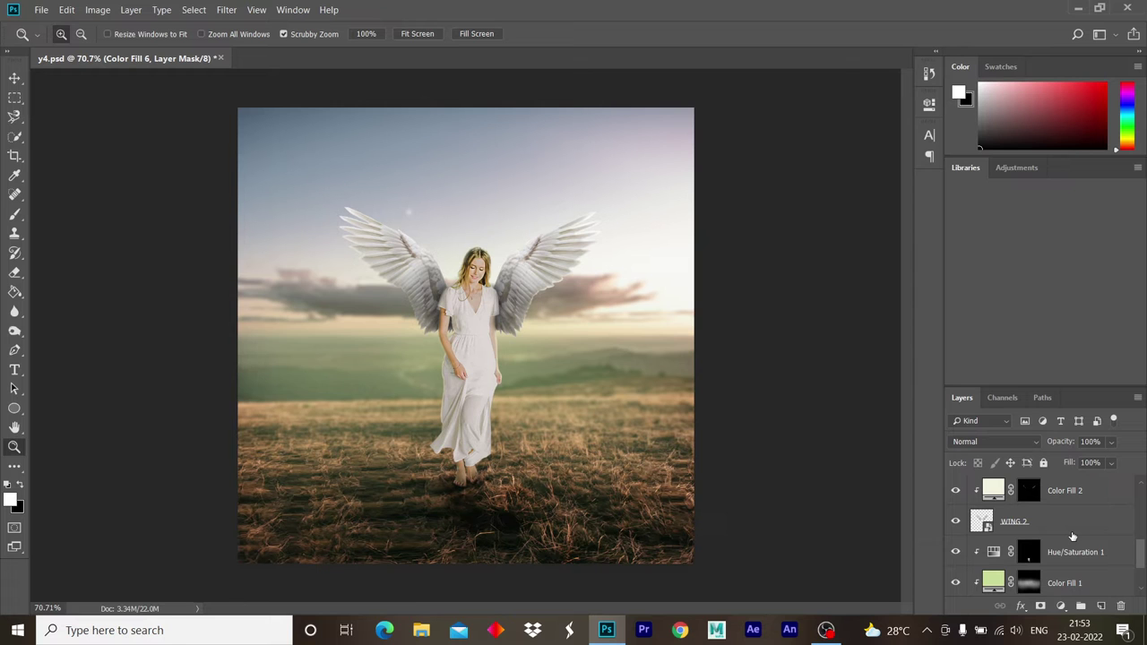
scroll(1073, 535, "down", 1)
left_click(1074, 523)
left_click(1061, 606)
left_click(1057, 344)
left_click_drag(930, 358, 930, 311)
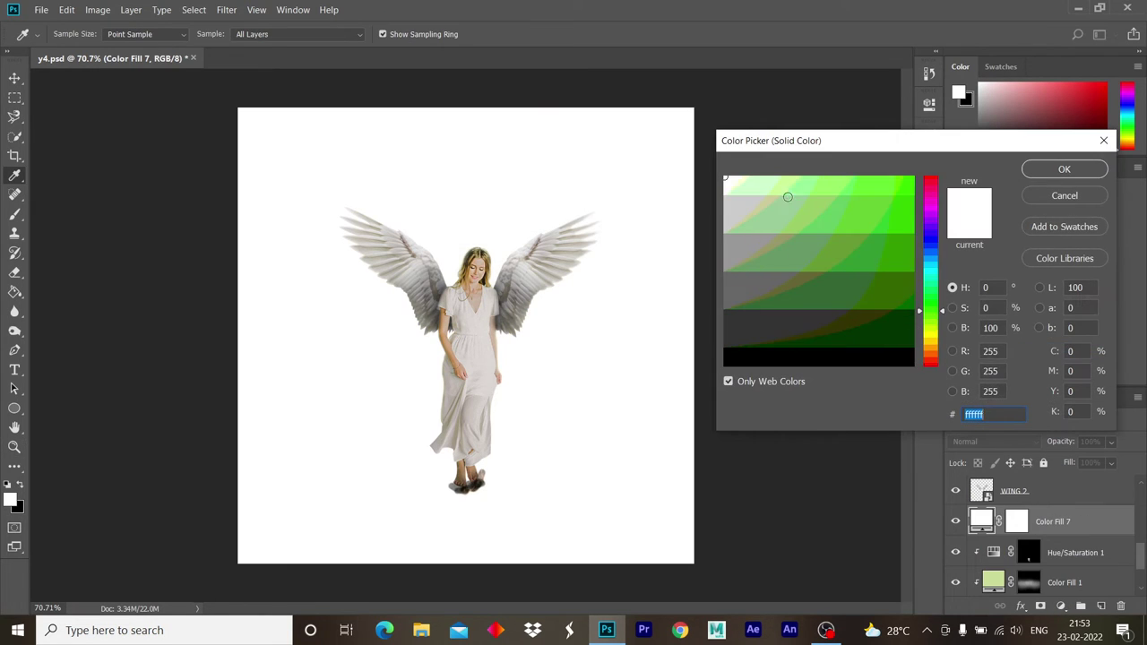
left_click(752, 183)
left_click(1061, 171)
key("ctrl+i")
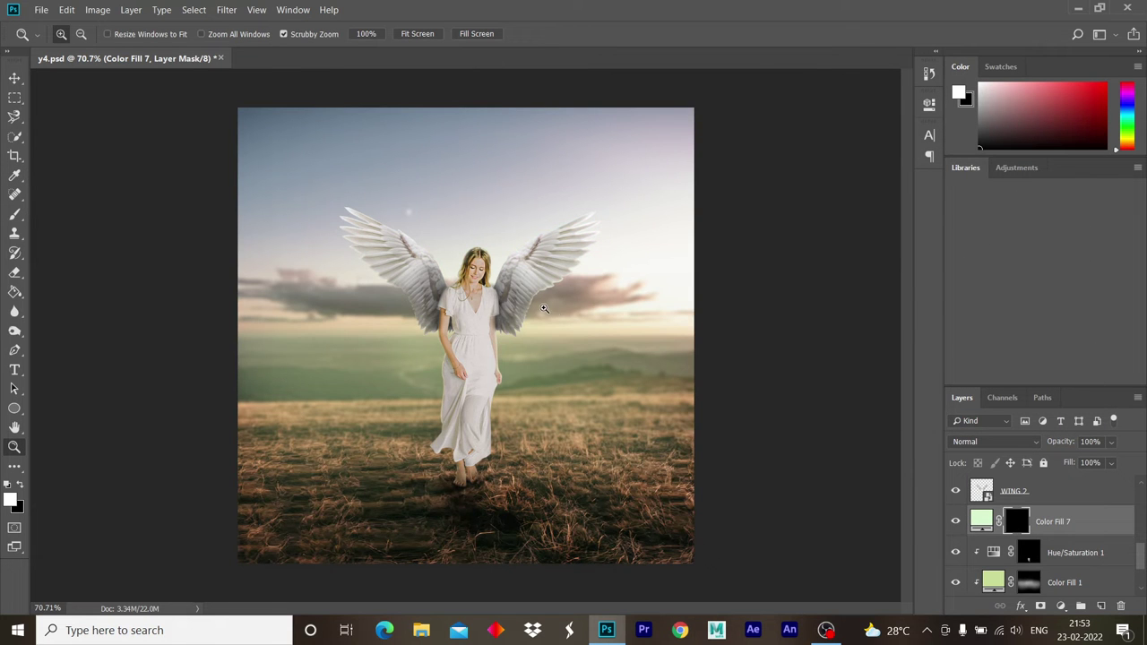
- Brush pale green light along the wing's outer edge, undoing a stray stroke near the tip
left_click_drag(499, 251, 573, 252)
key("b")
key("bracketright")
key("bracketright")
key("bracketright")
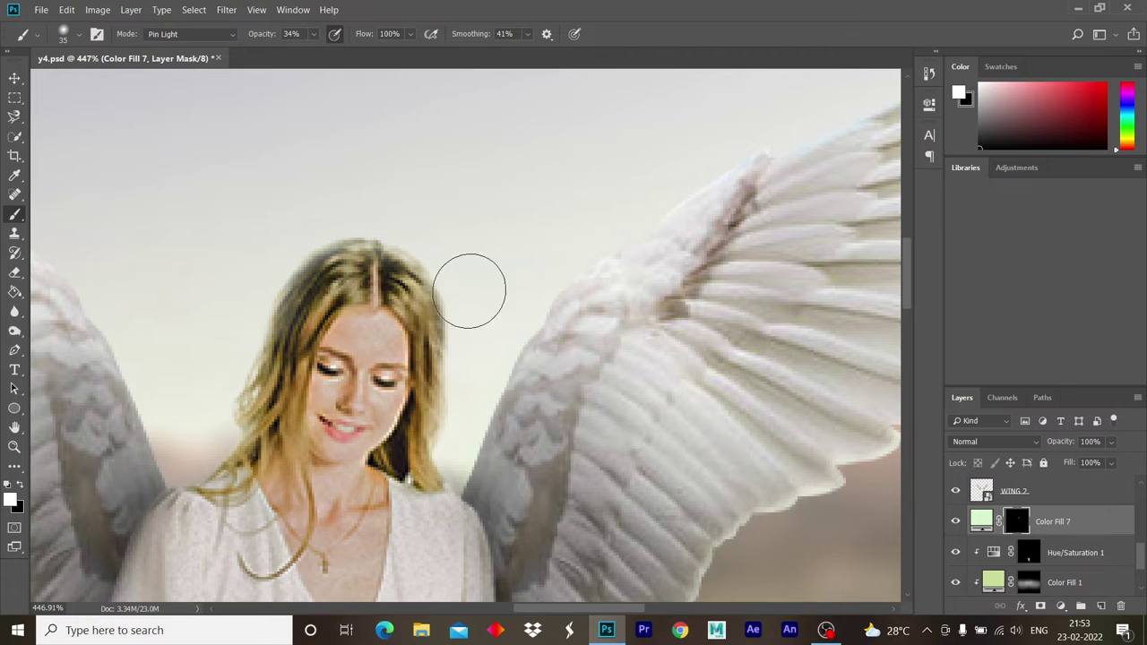
left_click_drag(477, 465, 448, 455)
mouse_move(505, 555)
left_mouse_down()
mouse_move(504, 307)
mouse_move(528, 309)
left_mouse_up()
key("bracketleft")
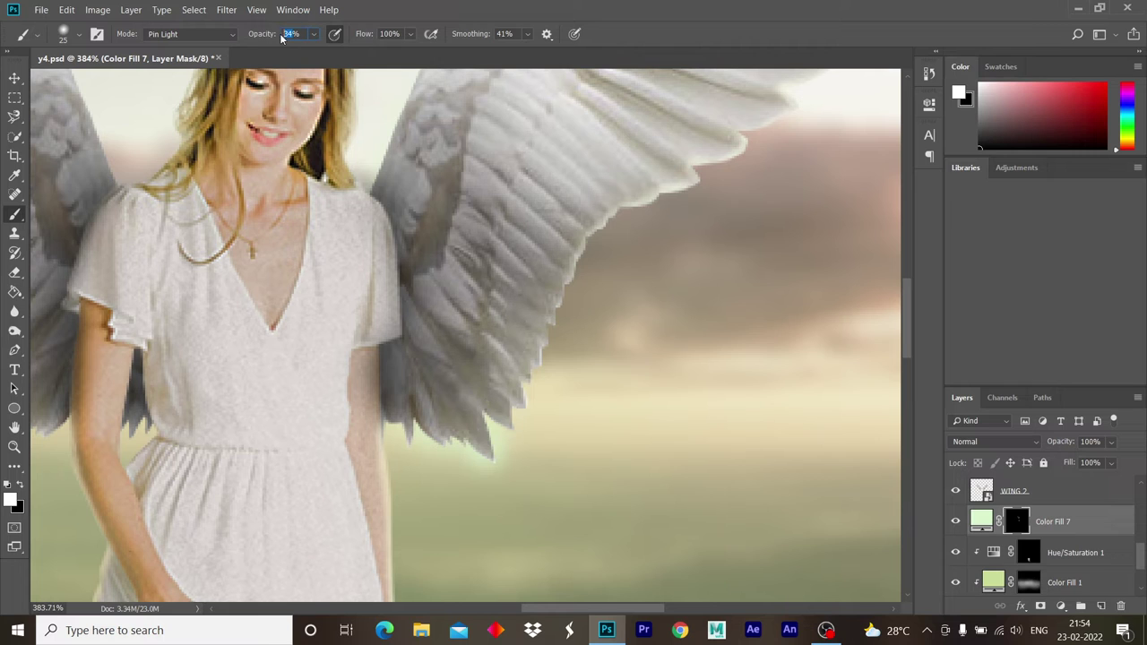
key("ctrl+z")
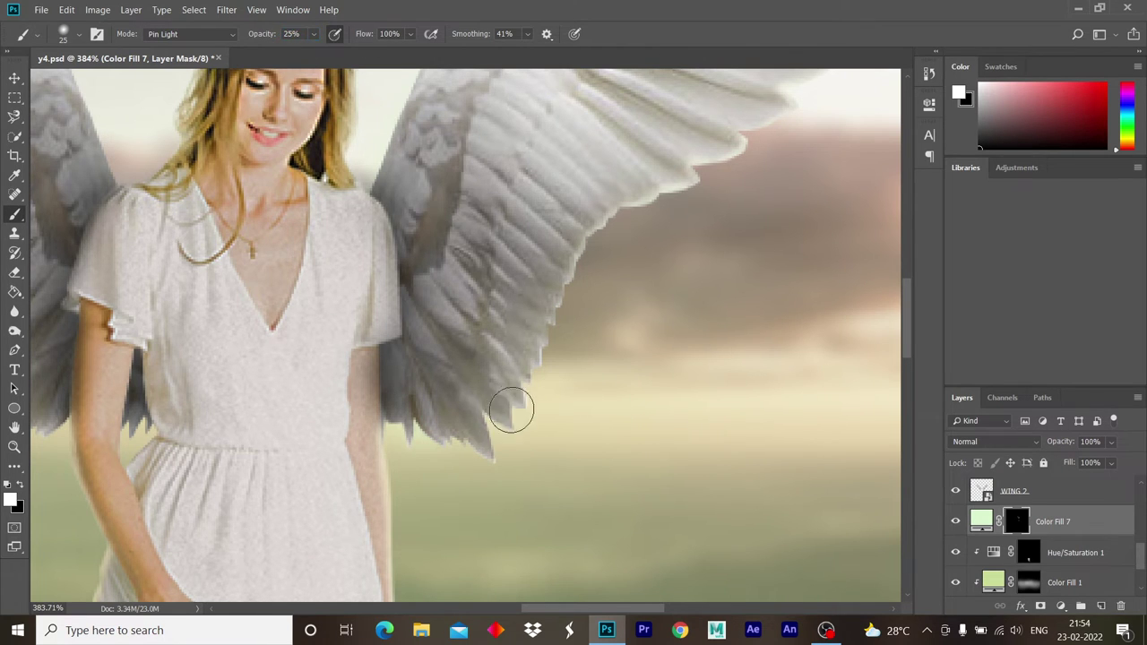
mouse_move(521, 377)
left_mouse_down()
mouse_move(539, 308)
mouse_move(576, 243)
mouse_move(653, 161)
left_mouse_up()
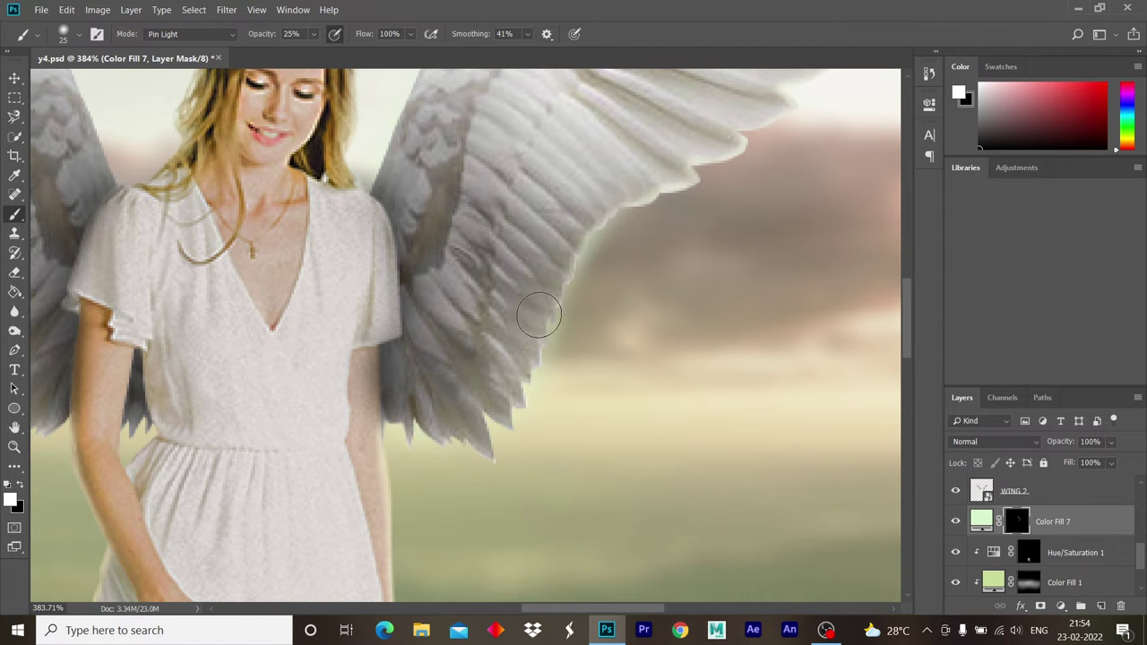
- Paint the green glow along the wing's upper-left edge
key("z")
mouse_move(501, 363)
left_mouse_down()
mouse_move(486, 361)
mouse_move(505, 331)
left_mouse_up()
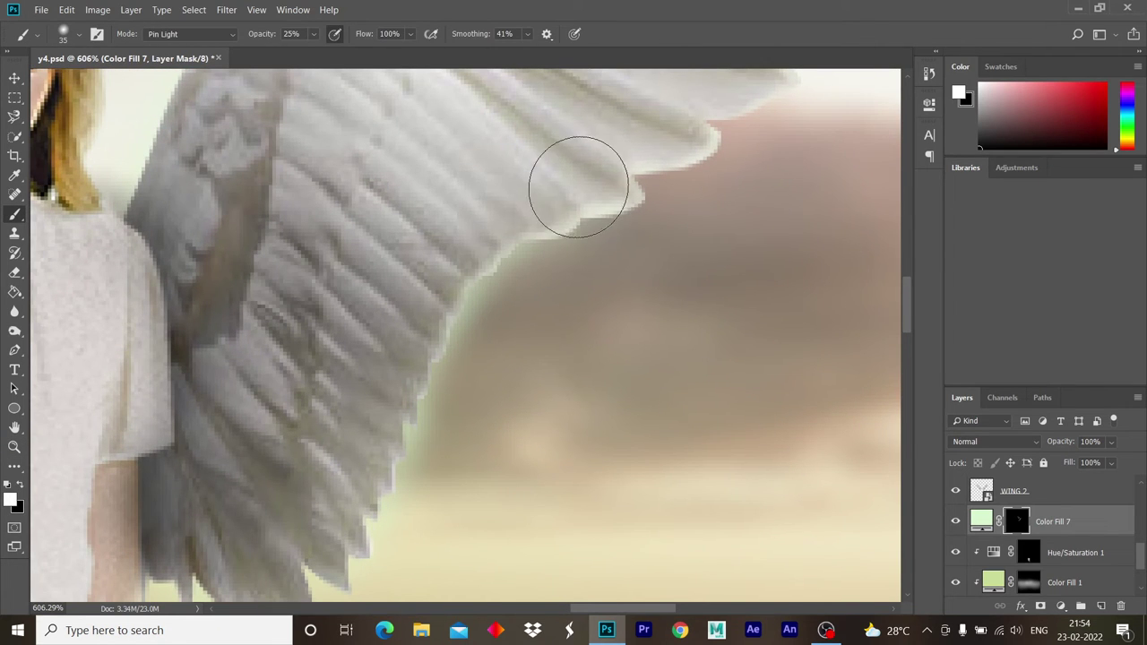
key("z")
left_click_drag(512, 217, 541, 266)
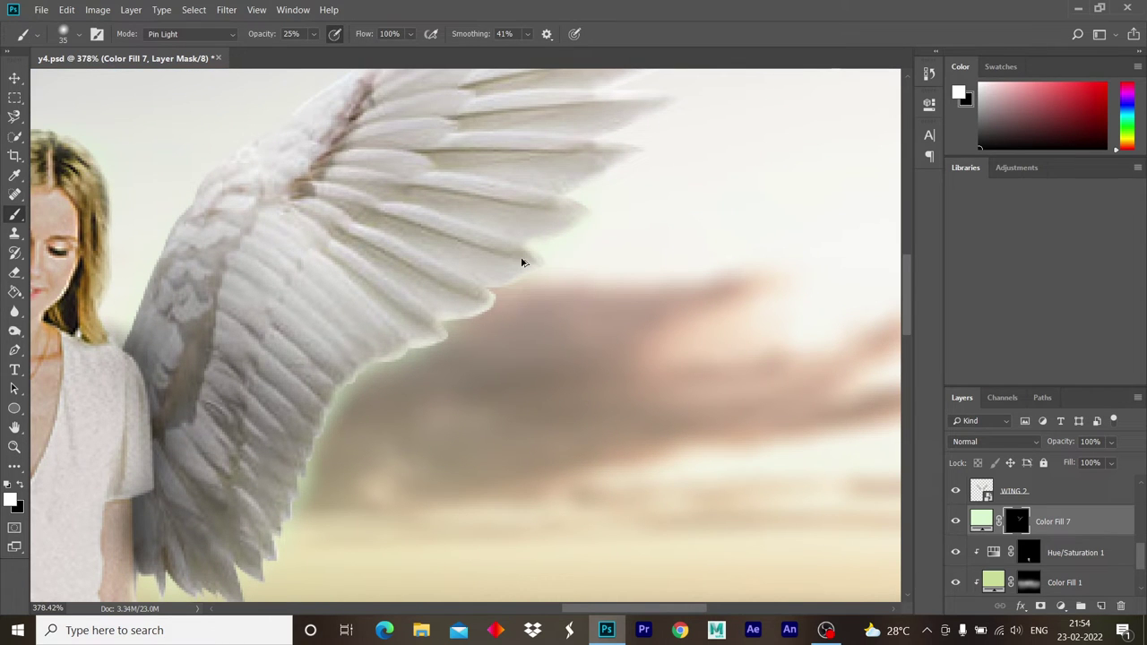
left_click_drag(171, 281, 193, 231)
mouse_move(272, 257)
left_mouse_down()
mouse_move(429, 272)
mouse_move(623, 242)
left_mouse_up()
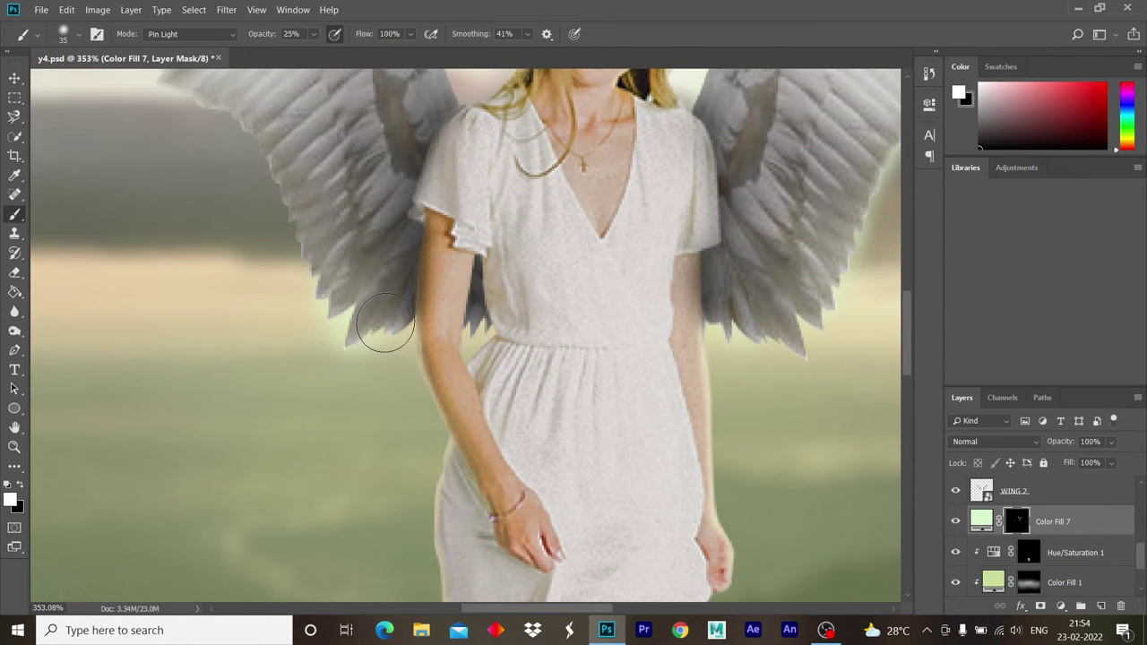
- Paint the green glow along the arm's right edge, then zoom out to the whole image
key("z")
mouse_move(418, 231)
left_mouse_down()
mouse_move(391, 254)
mouse_move(521, 350)
mouse_move(520, 336)
left_mouse_up()
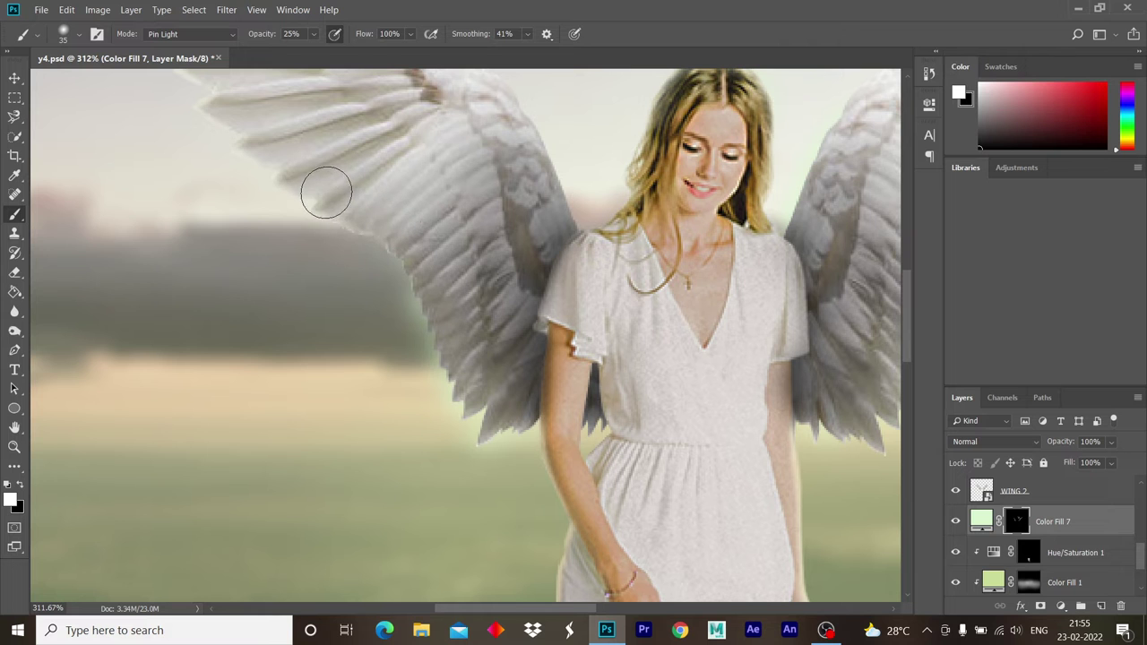
key("z")
mouse_move(326, 192)
left_mouse_down()
mouse_move(571, 351)
mouse_move(502, 317)
left_mouse_up()
key("b")
left_click_drag(402, 324, 426, 517)
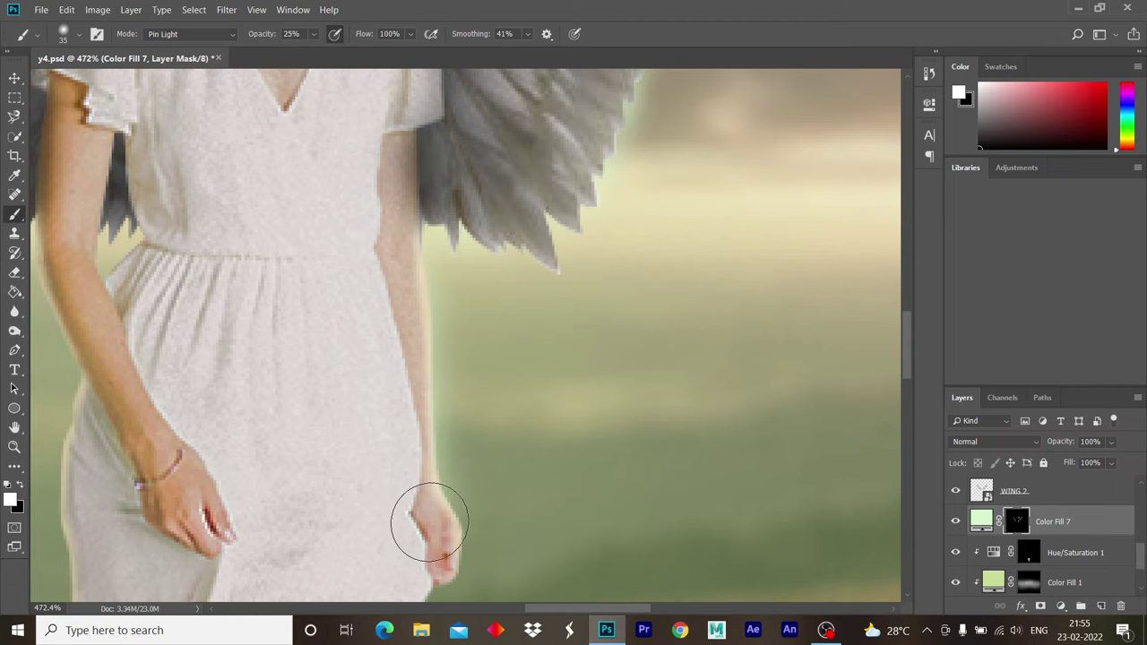
key("z")
left_click_drag(502, 336, 449, 334)
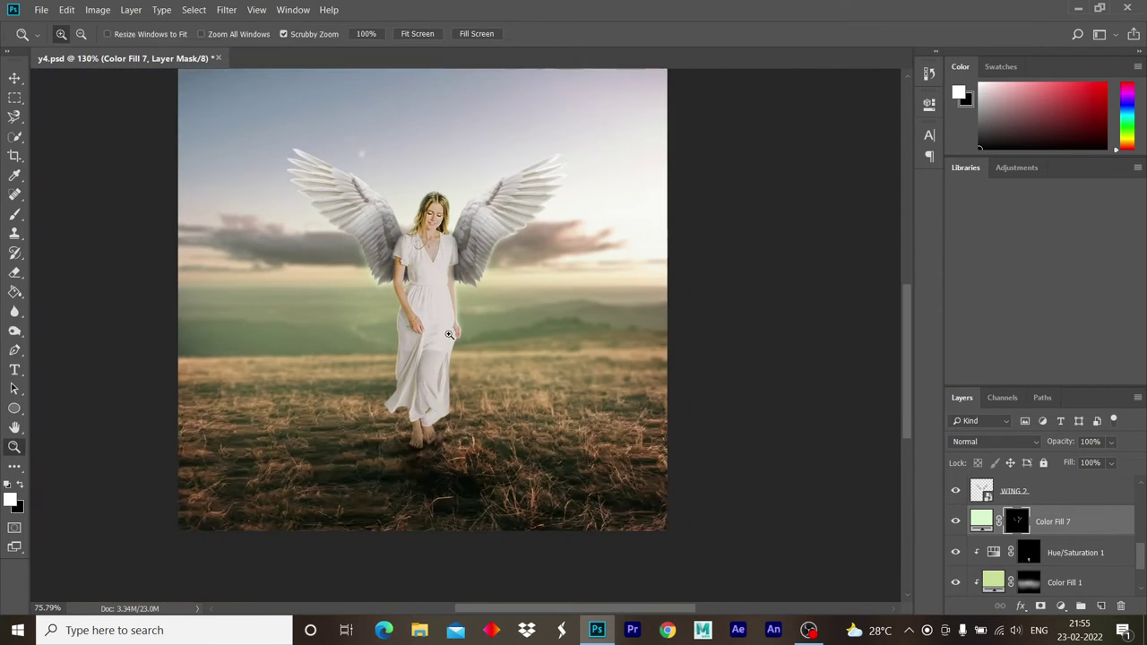
key("b")
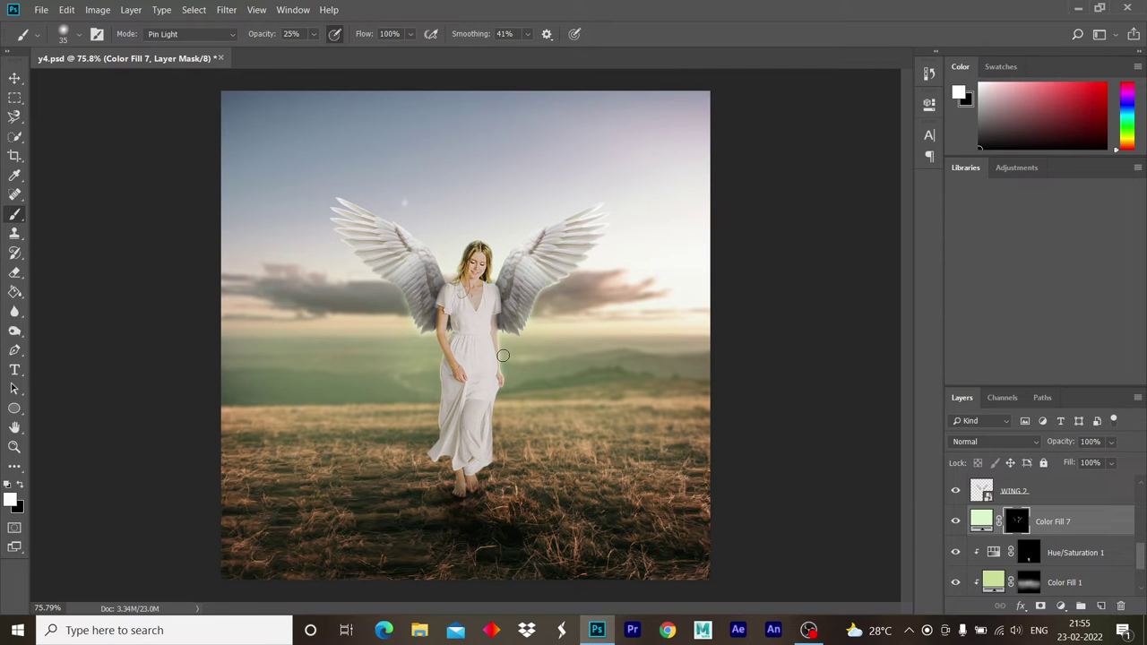
- Zoom in on the hand, arm and dress to inspect the green glow
key("z")
mouse_move(511, 375)
left_mouse_down()
mouse_move(502, 298)
mouse_move(421, 269)
left_mouse_up()
mouse_move(349, 353)
left_mouse_down()
mouse_move(378, 402)
mouse_move(448, 402)
left_mouse_up()
key("b")
scroll(379, 456, "down", 2)
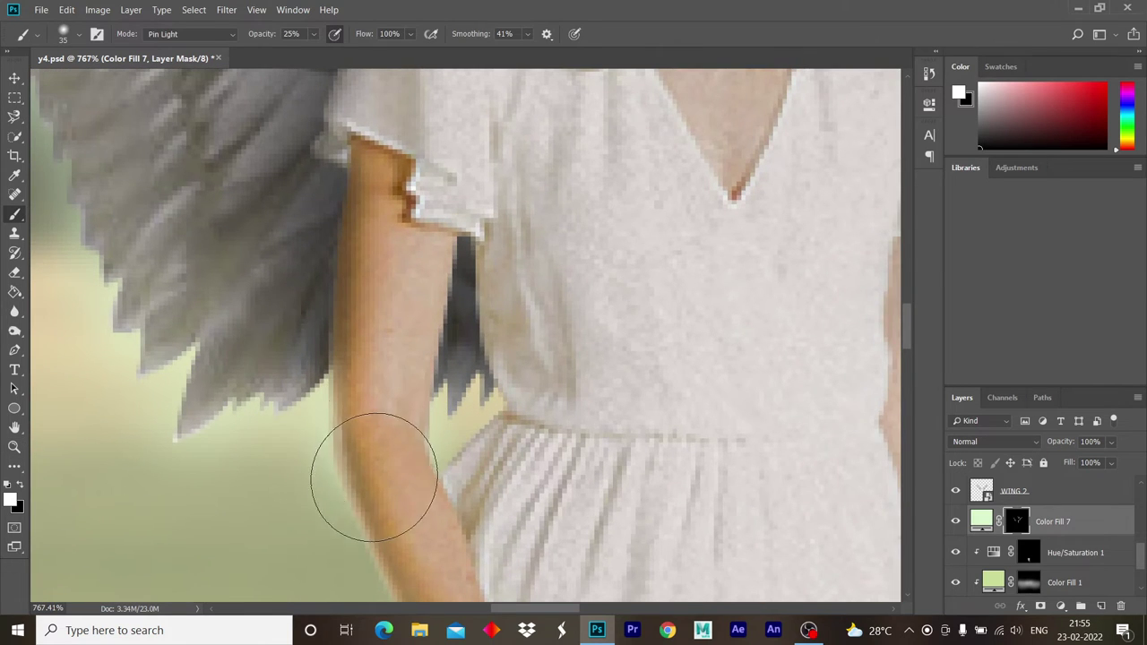
scroll(461, 340, "up", 2)
scroll(391, 305, "down", 2)
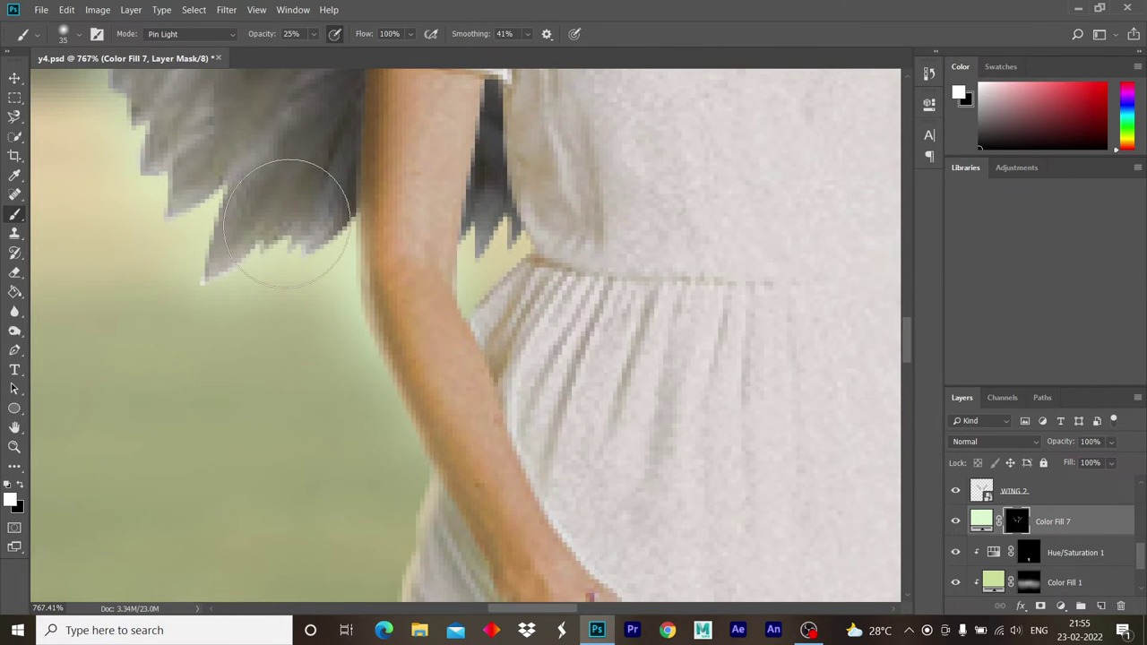
key("z")
scroll(459, 320, "down", 3)
scroll(458, 320, "down", 1)
scroll(459, 320, "down", 1)
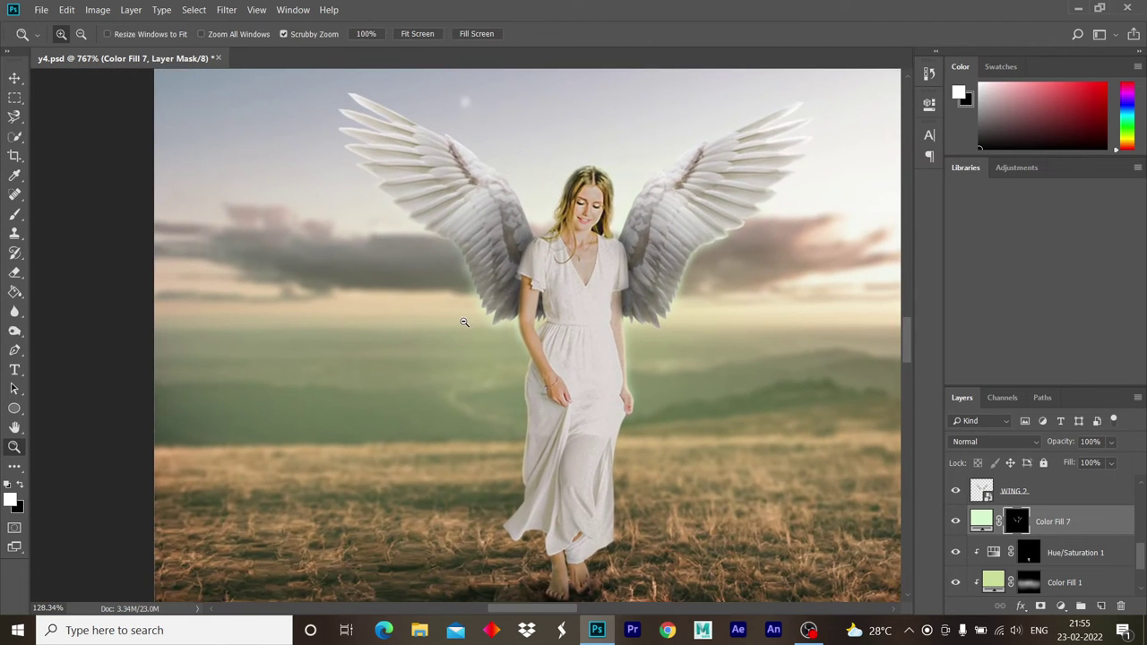
scroll(458, 321, "down", 1)
scroll(571, 350, "down", 1)
scroll(570, 350, "down", 1)
key("b")
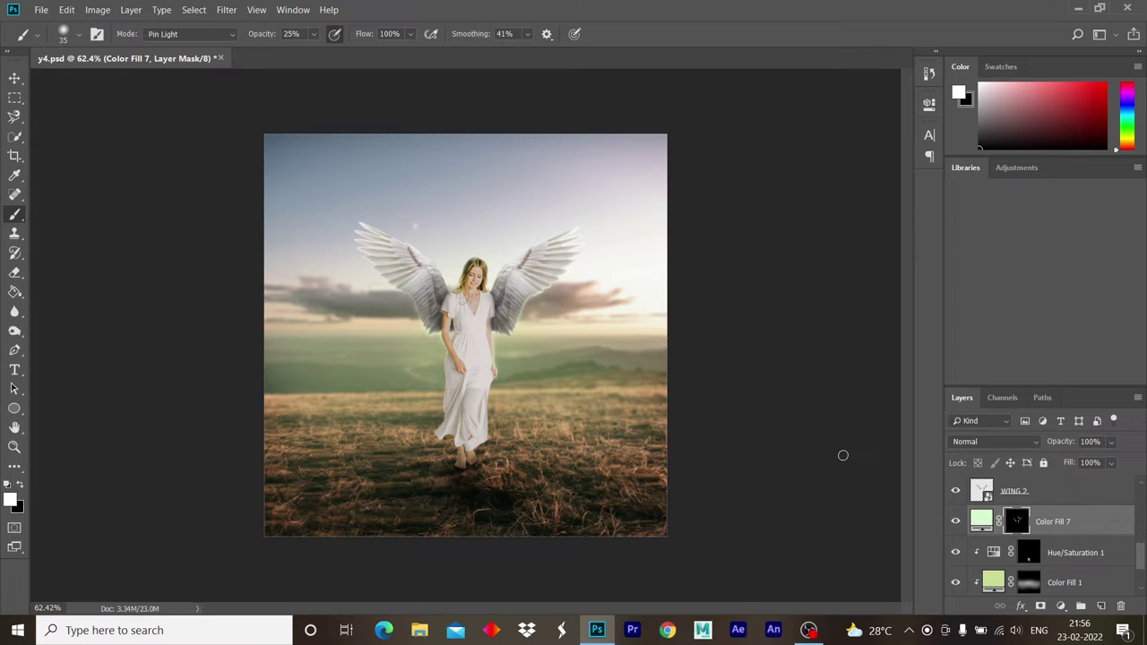
- Add a pale yellow Solid Color fill (Color Fill 8) above Hue/Saturation 2, then make it paler
left_click(1055, 494)
scroll(1055, 495, "up", 3)
left_click(1066, 495)
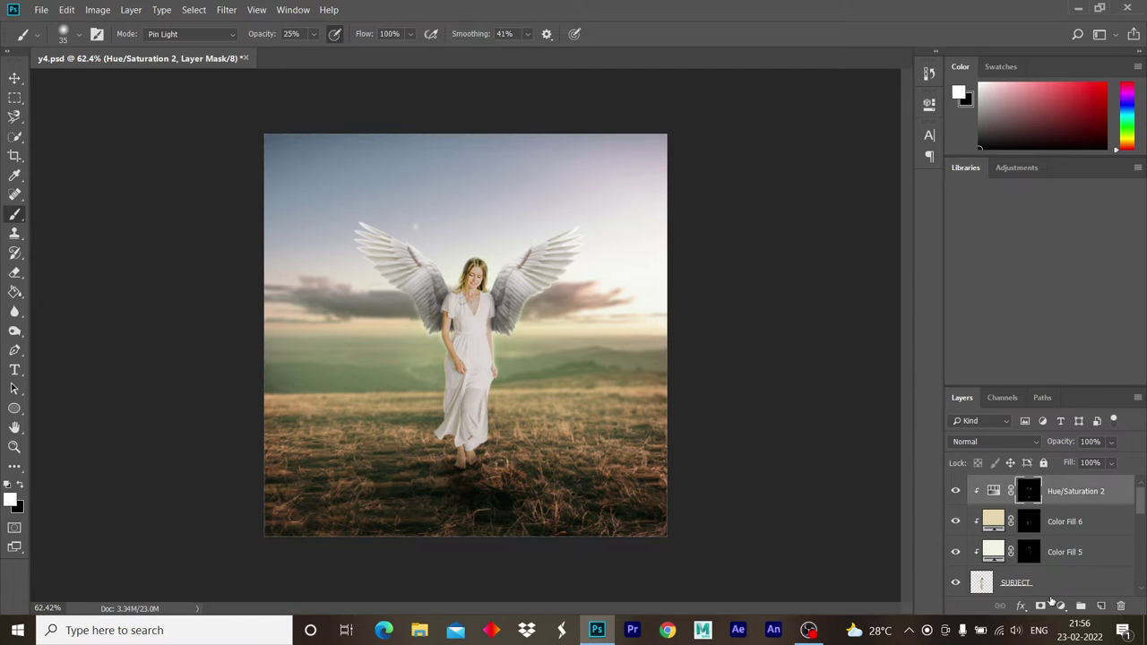
left_click(1059, 606)
left_click(986, 342)
left_click(915, 312)
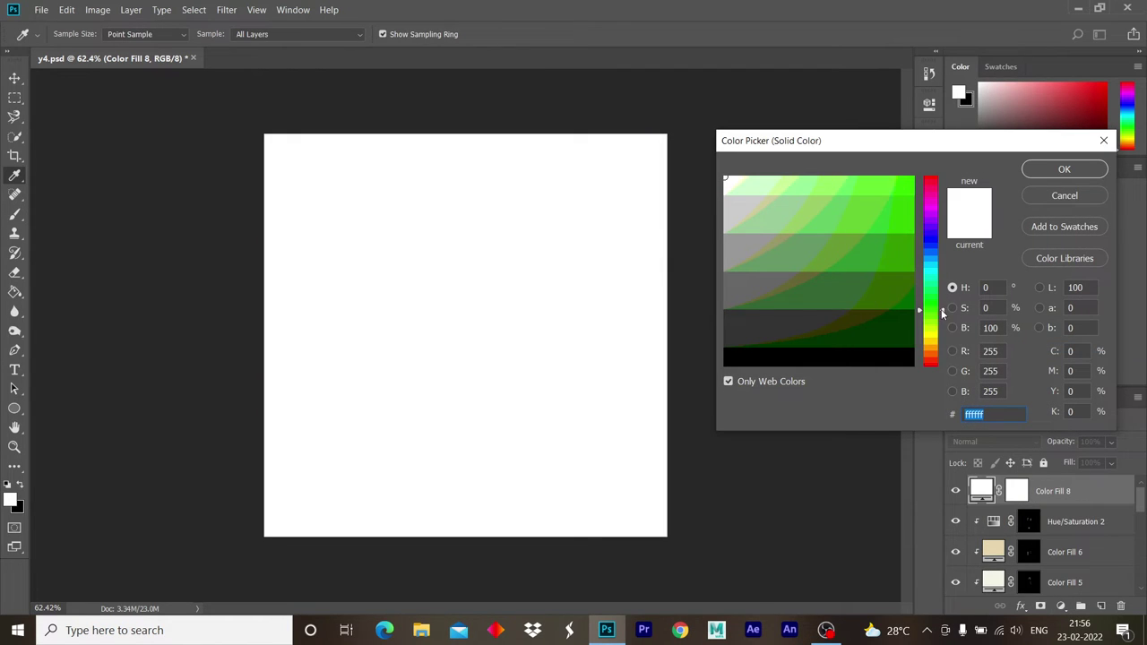
left_click_drag(788, 210, 762, 176)
left_click(1063, 169)
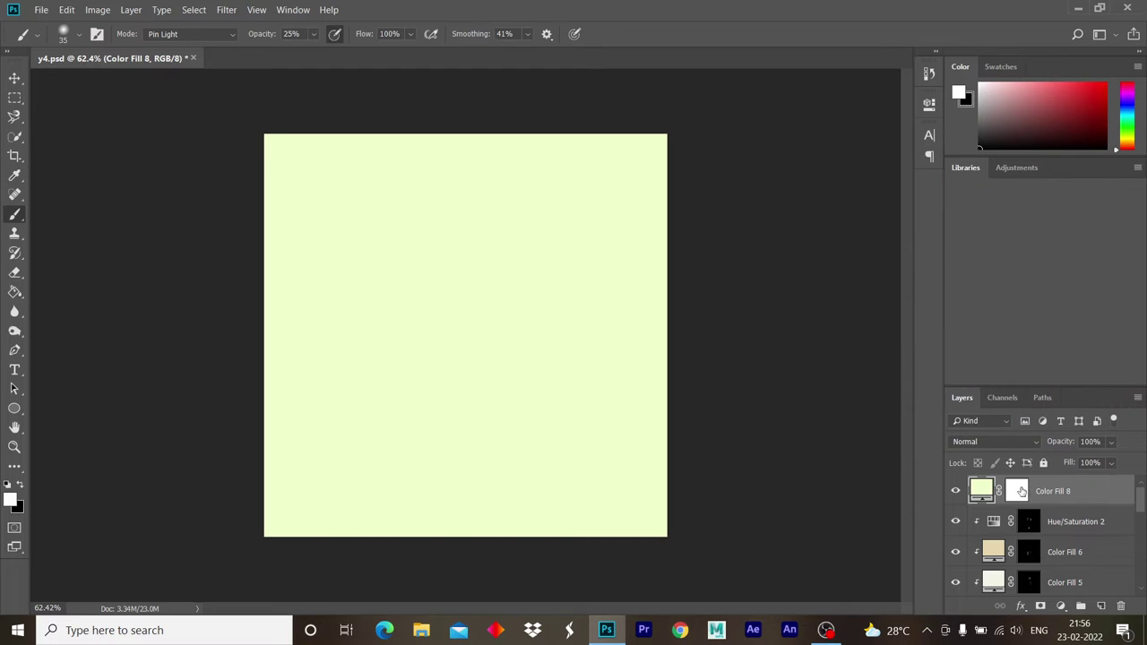
double_click(981, 491)
left_click_drag(762, 176, 743, 178)
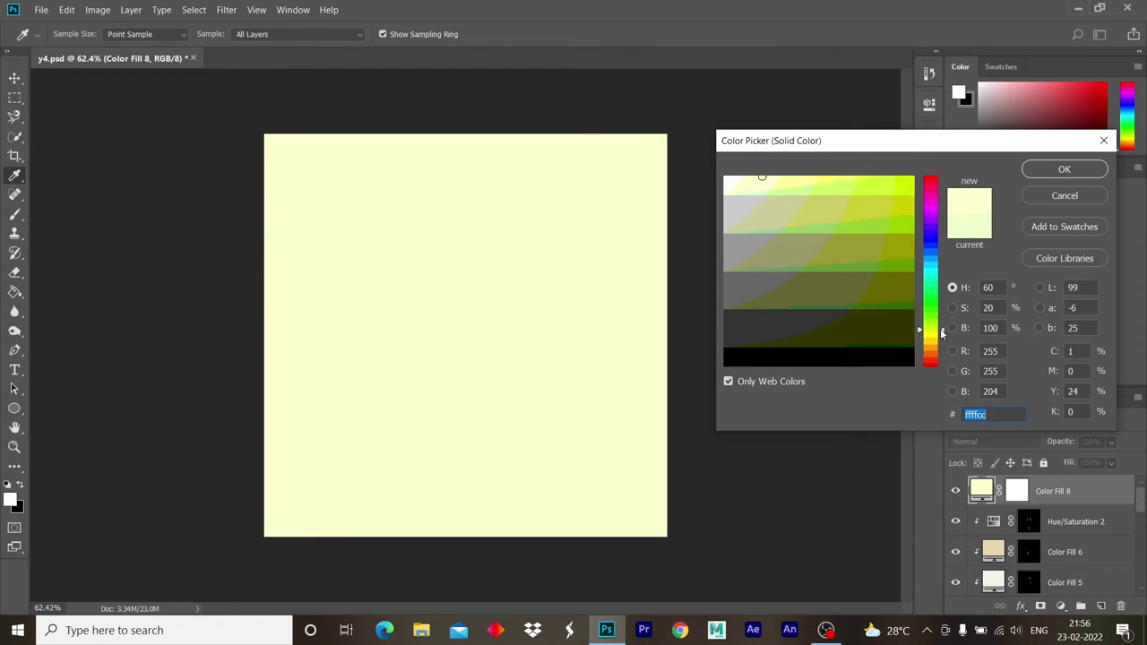
left_click(1064, 169)
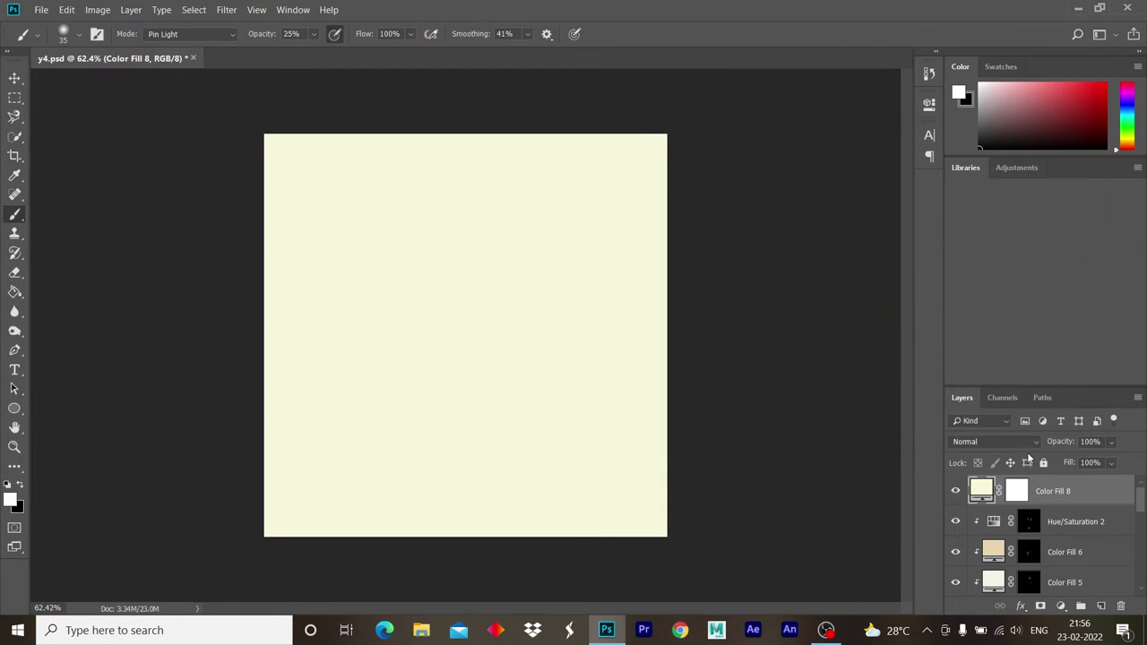
- Invert Color Fill 8's mask to black so the yellow fill is hidden
left_click(1016, 491)
key("ctrl+i")
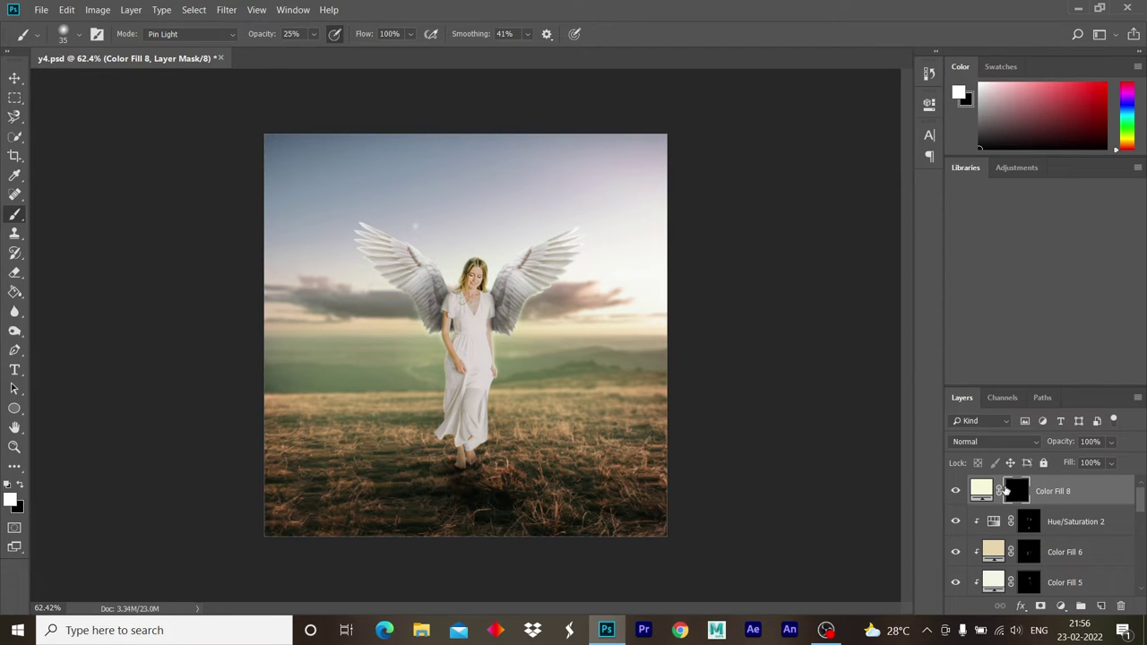
scroll(467, 272, "up", 2)
scroll(467, 273, "up", 1)
scroll(467, 272, "up", 1)
scroll(576, 340, "up", 1)
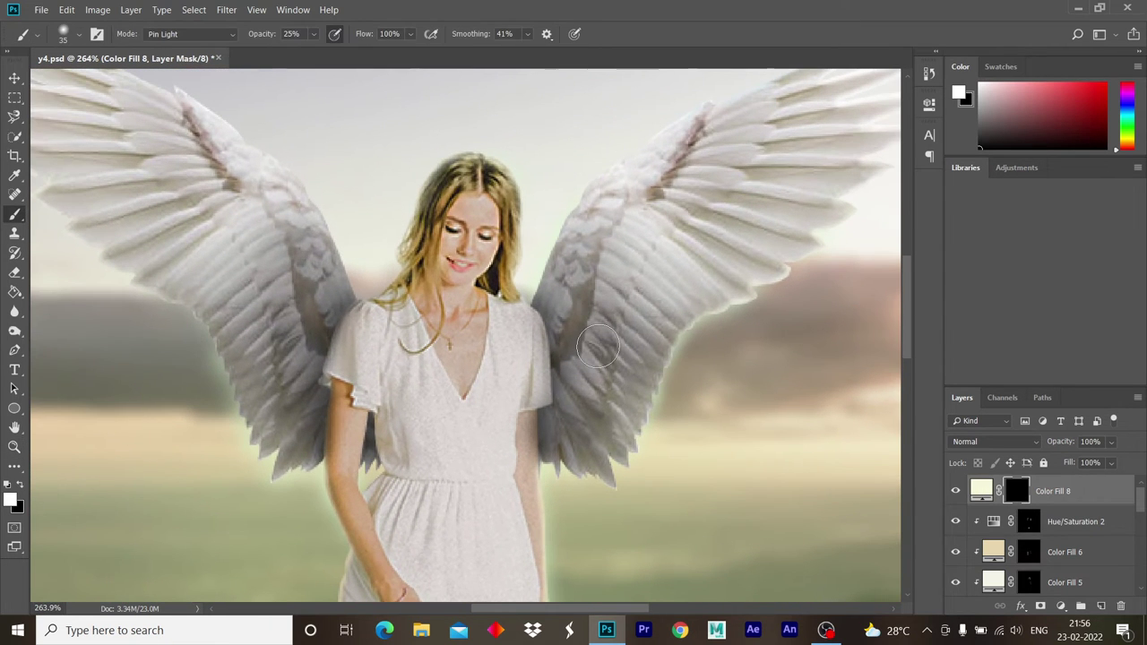
scroll(605, 349, "down", 1)
scroll(573, 332, "down", 1)
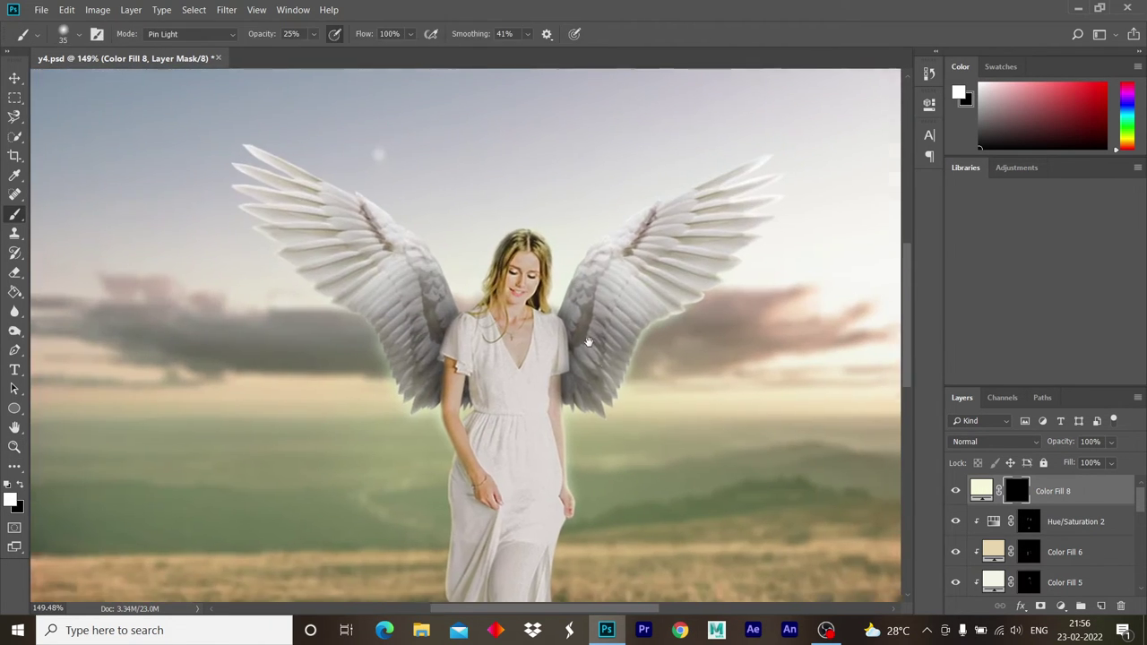
scroll(537, 318, "down", 1)
scroll(496, 305, "down", 1)
scroll(522, 304, "up", 1)
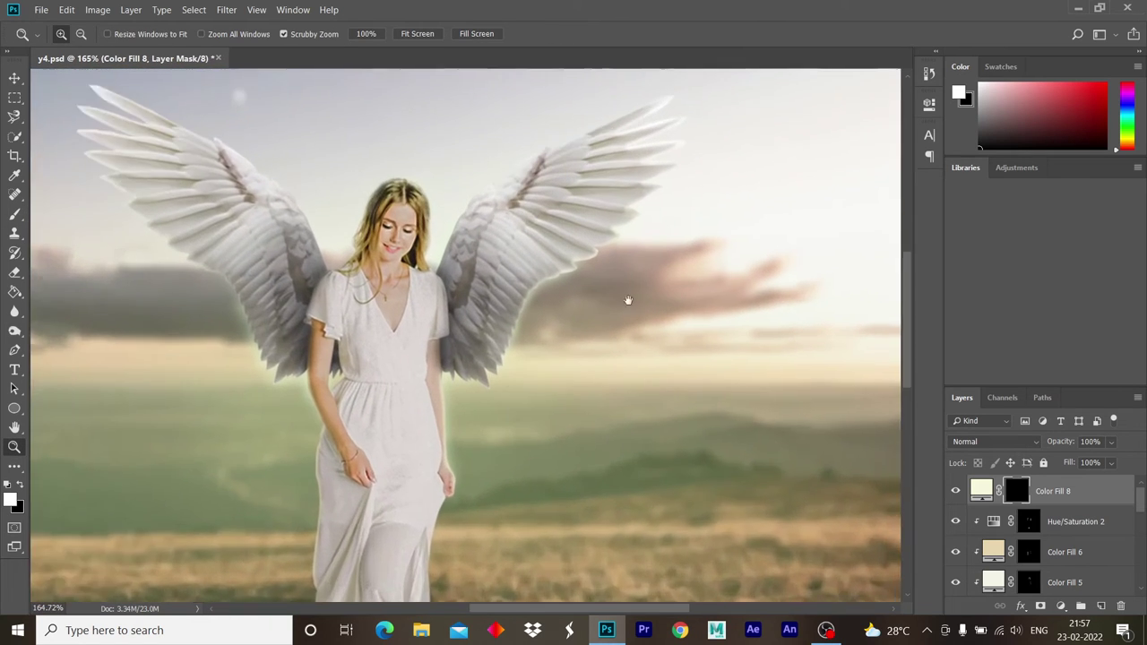
scroll(528, 320, "up", 1)
- Test a large brush dab of warm light beside the wing, undo it, and add another Solid Color fill
key("b")
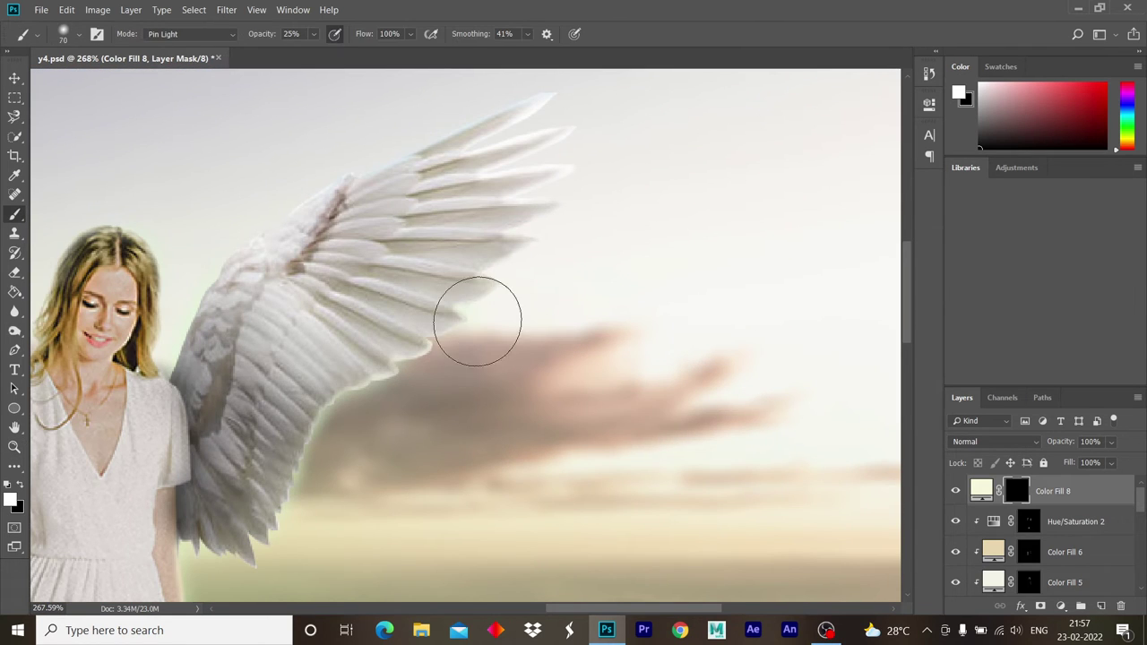
scroll(539, 276, "down", 2)
key("bracketright")
key("bracketright")
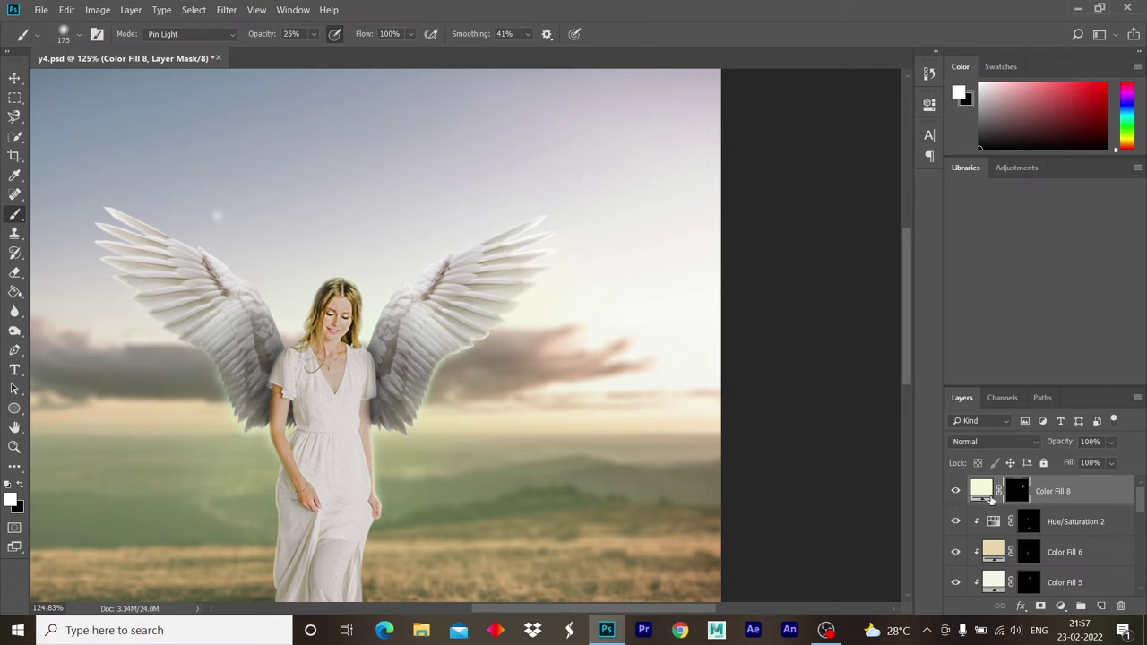
left_click(154, 340)
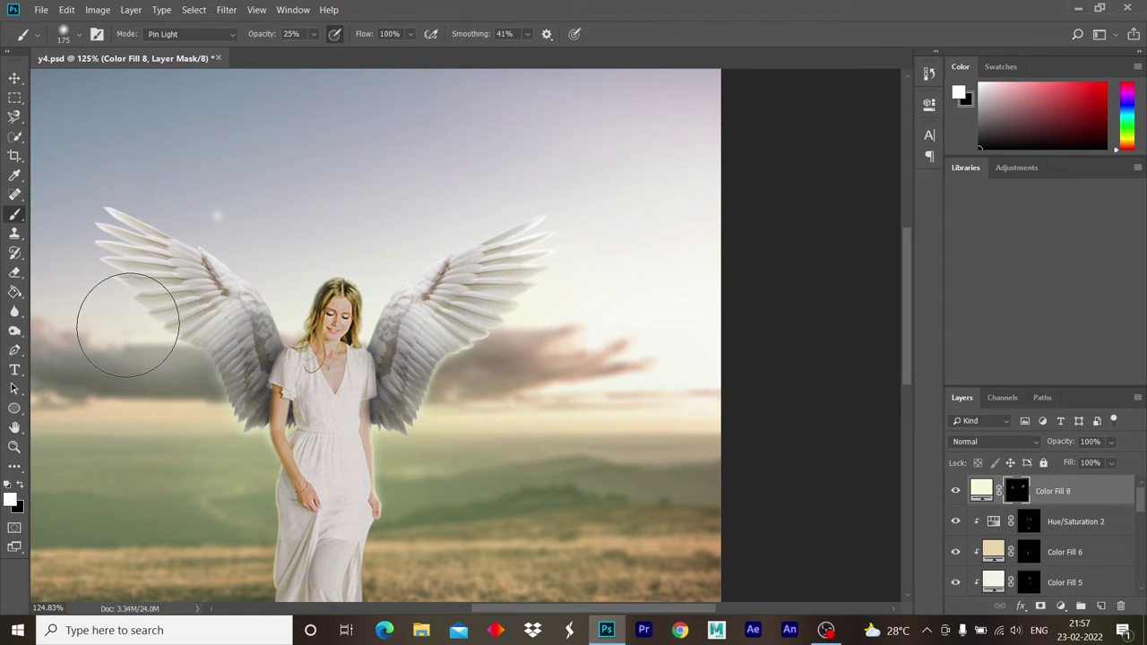
key("ctrl+z")
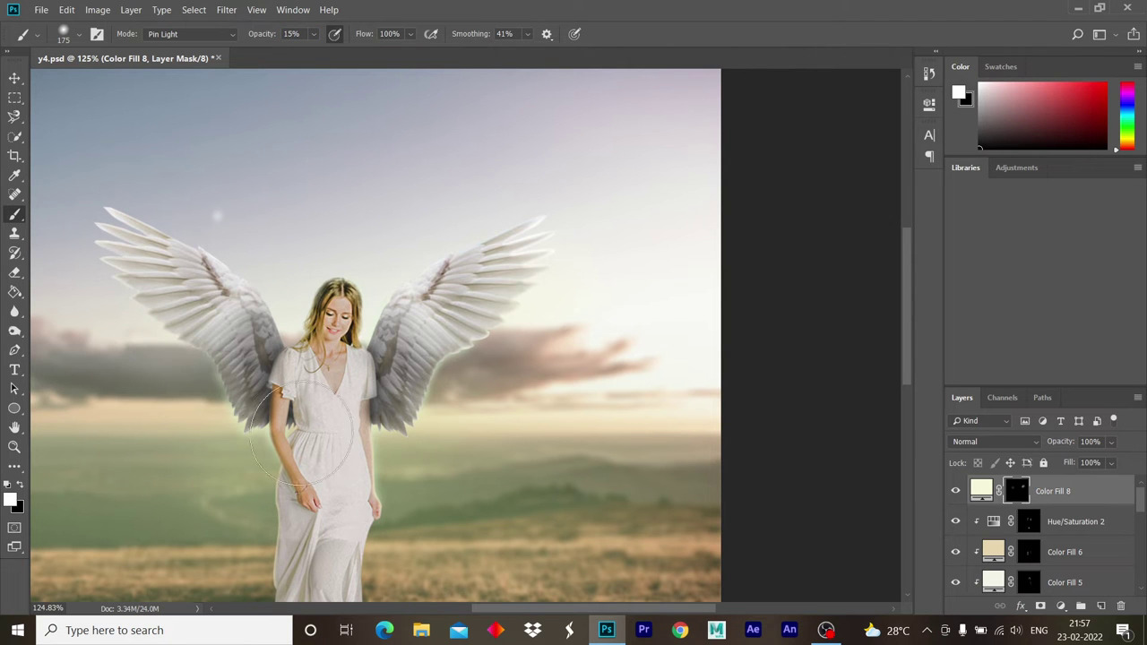
key("ctrl+0")
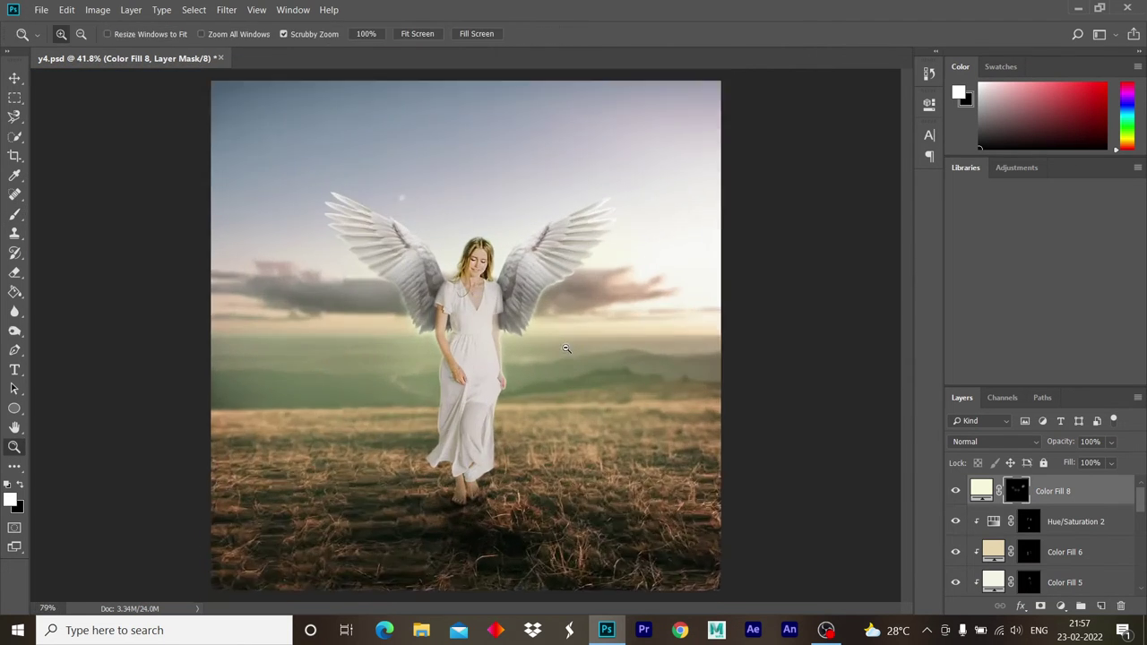
left_click(1041, 605)
left_click(1049, 340)
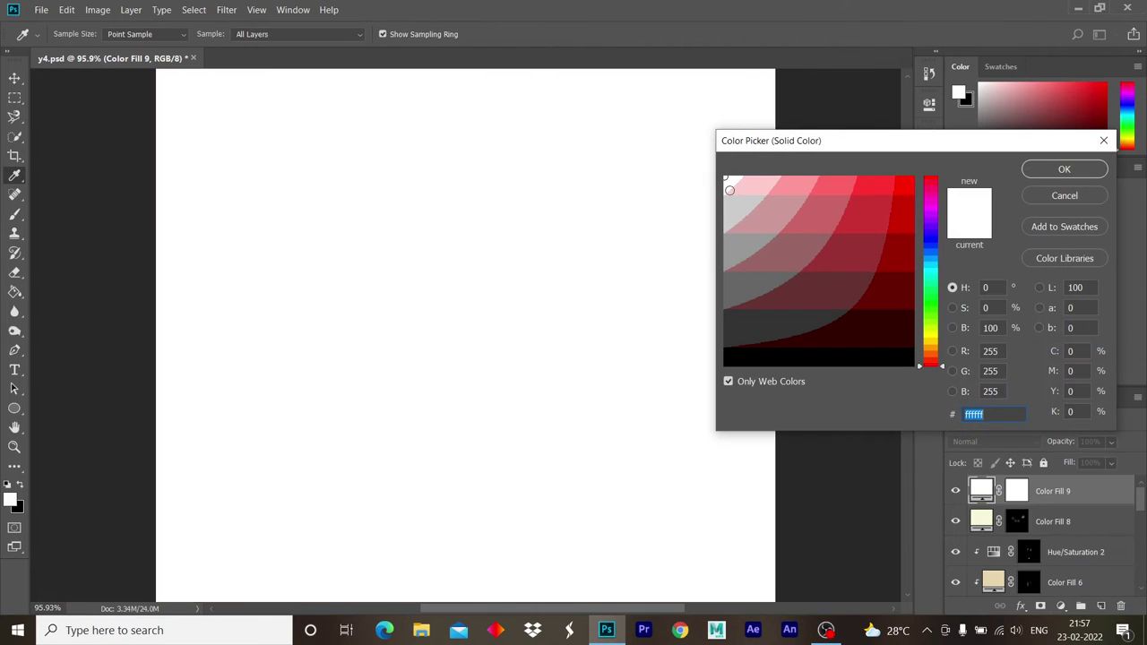
- Keep Color Fill 9 white, invert its mask, and paint a glow near the right wing
left_click(1065, 170)
key("ctrl+i")
key("bracketright")
key("bracketright")
key("bracketright")
key("bracketright")
left_click_drag(683, 203, 660, 157)
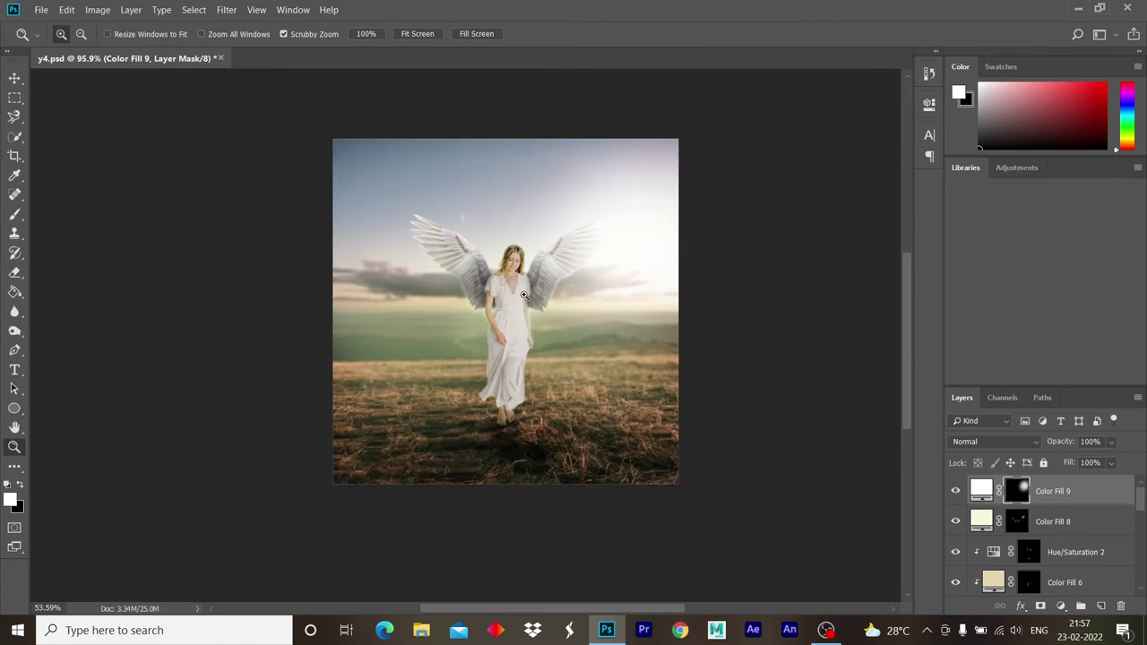
key("z")
left_click_drag(653, 192, 528, 296)
key("b")
scroll(527, 297, "up", 4)
scroll(576, 243, "up", 3)
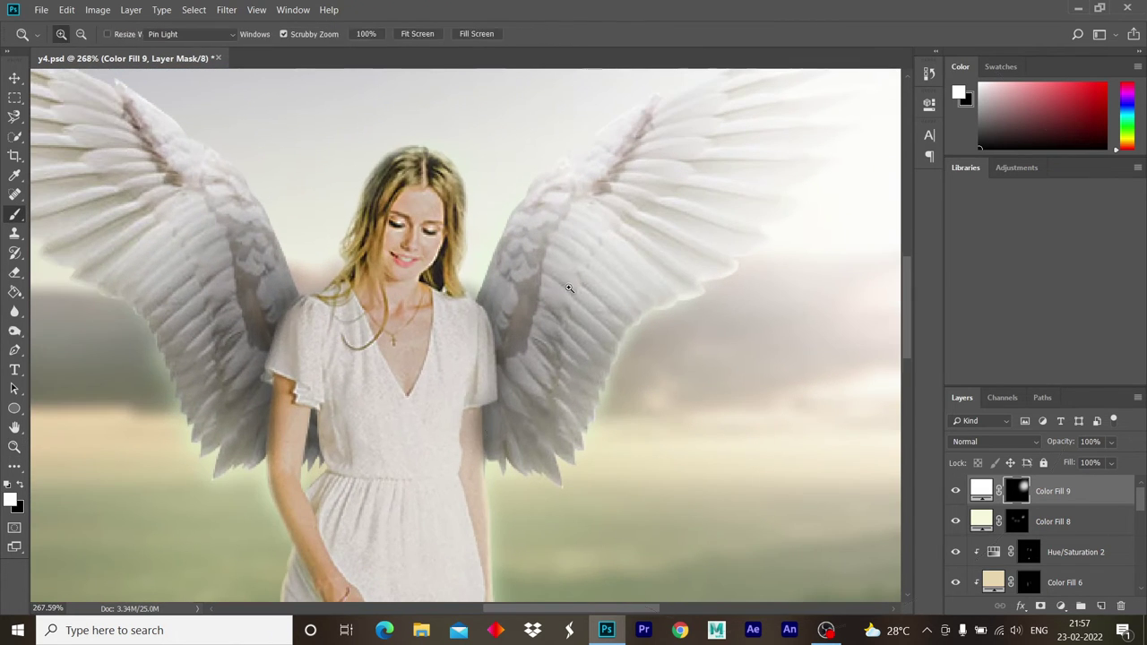
key("bracketleft")
key("bracketleft")
key("bracketleft")
key("bracketleft")
key("bracketleft")
key("bracketleft")
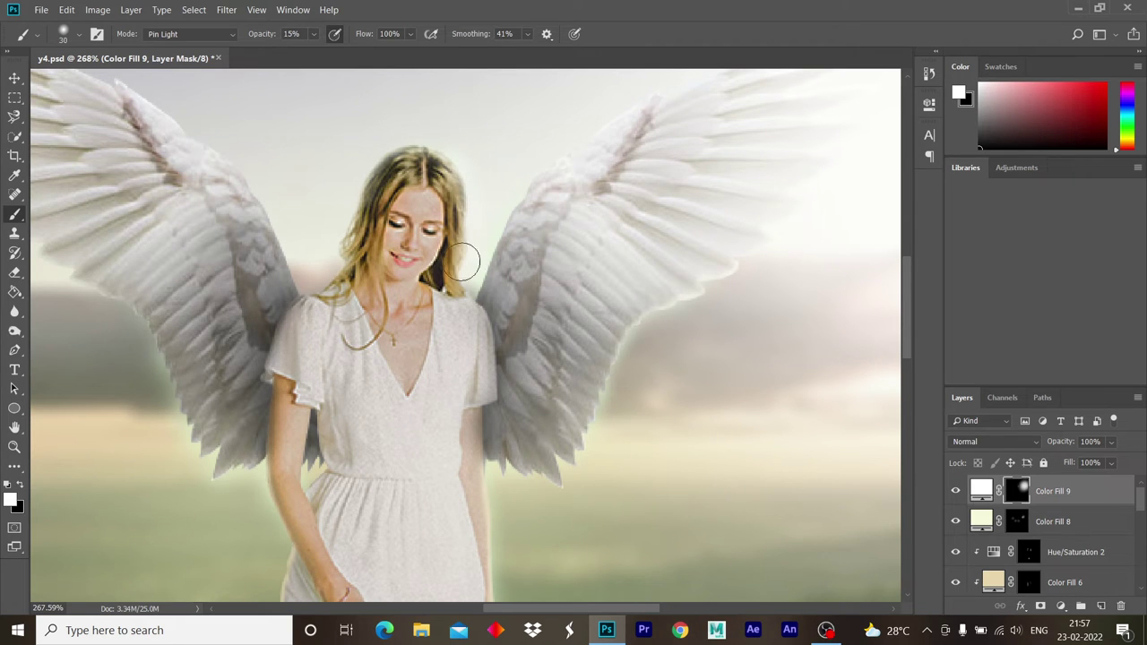
- Paint Color Fill 8's mask to add warm light over the hair, neck and beside the left wing
left_click(964, 516)
key("bracketright")
left_click(1016, 520)
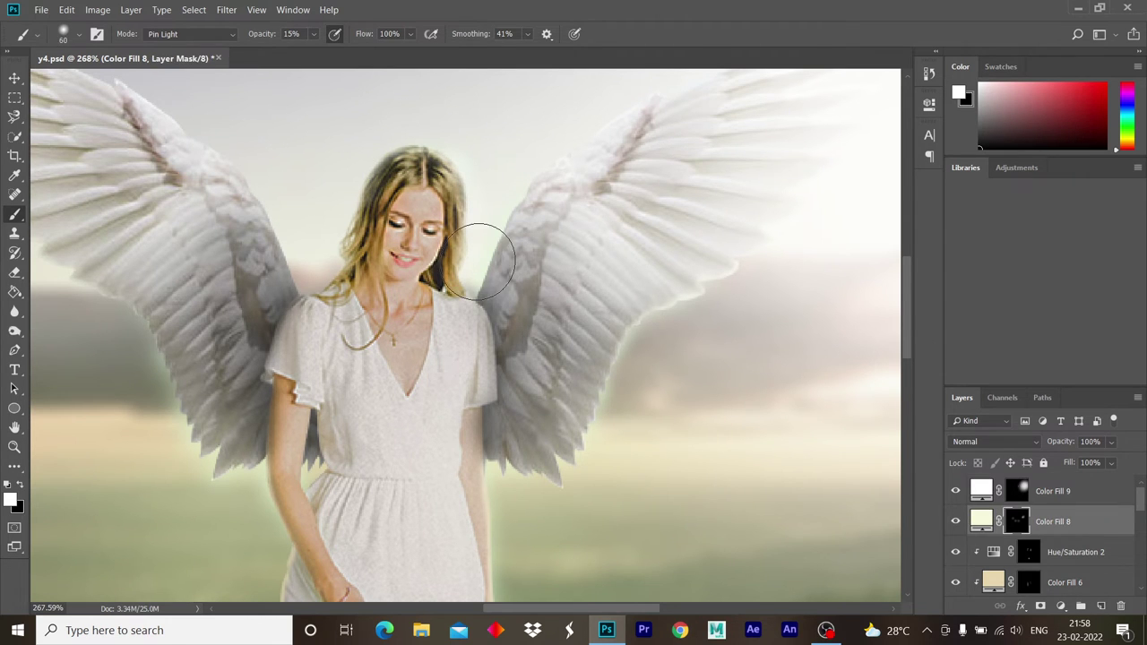
key("bracketright")
key("bracketright")
key("bracketright")
mouse_move(520, 192)
left_mouse_down()
mouse_move(486, 256)
mouse_move(504, 230)
mouse_move(487, 179)
mouse_move(460, 277)
left_mouse_up()
scroll(459, 278, "down", 5)
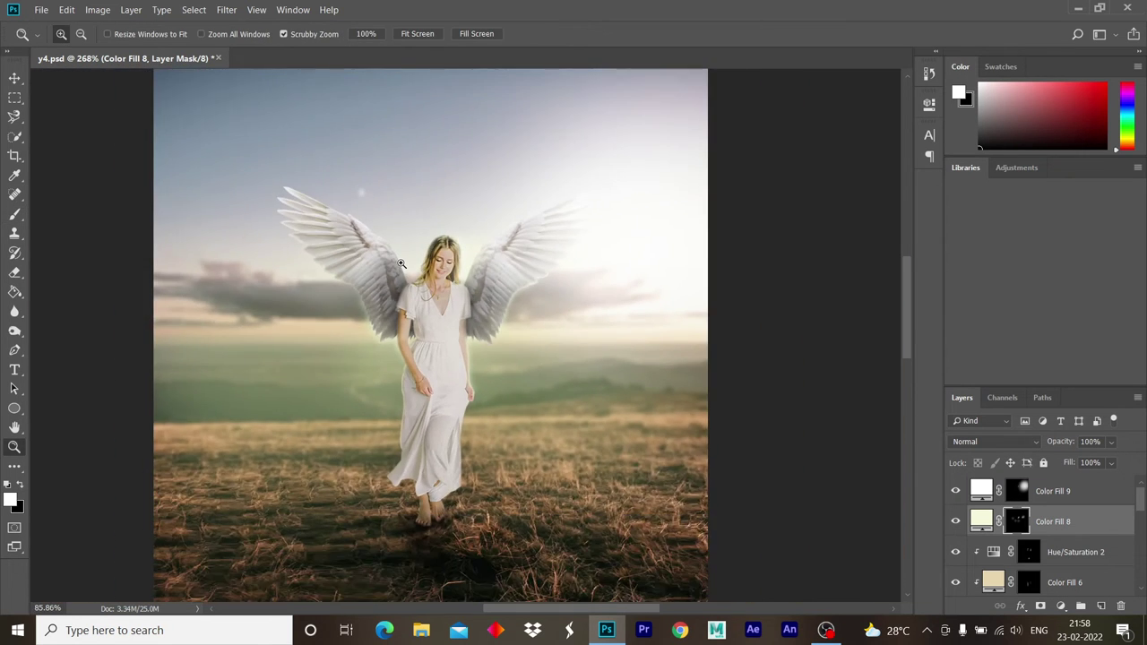
scroll(295, 230, "up", 5)
key("bracketright")
mouse_move(271, 206)
left_mouse_down()
mouse_move(294, 218)
mouse_move(320, 116)
mouse_move(312, 250)
mouse_move(335, 225)
mouse_move(473, 218)
mouse_move(392, 307)
left_mouse_up()
- Zoom out and pan to view the whole image, then select Color Fill 9
key("z")
key("b")
key("z")
mouse_move(568, 354)
left_mouse_down()
mouse_move(540, 353)
mouse_move(558, 386)
left_mouse_up()
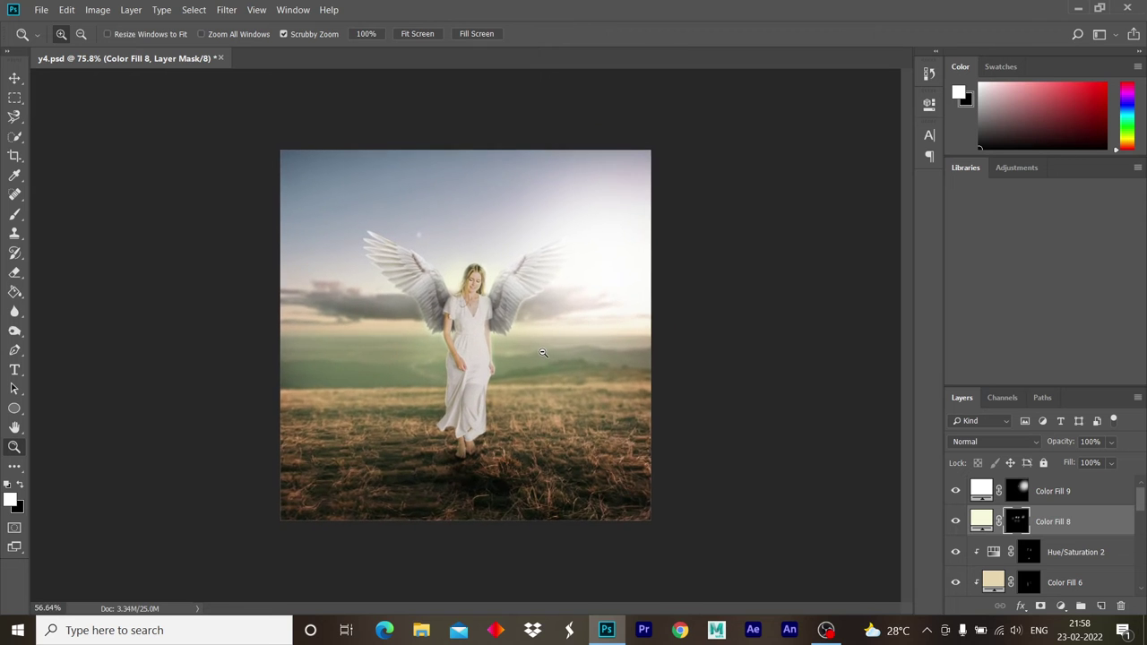
key("b")
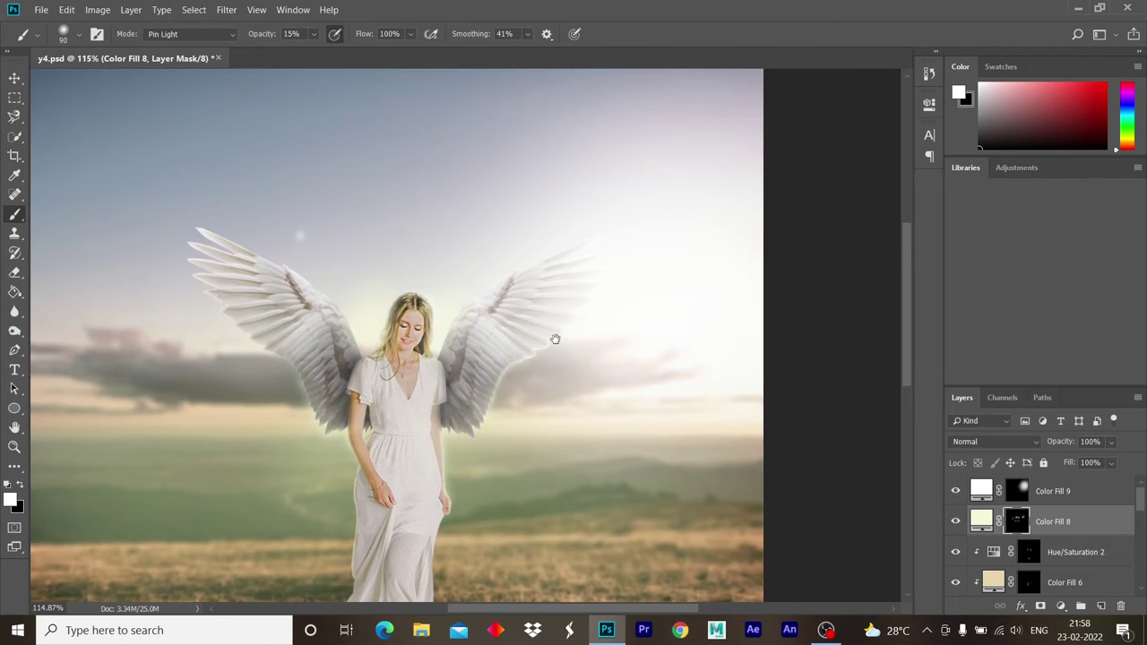
left_click_drag(557, 386, 602, 323)
key("z")
left_click_drag(691, 369, 627, 368)
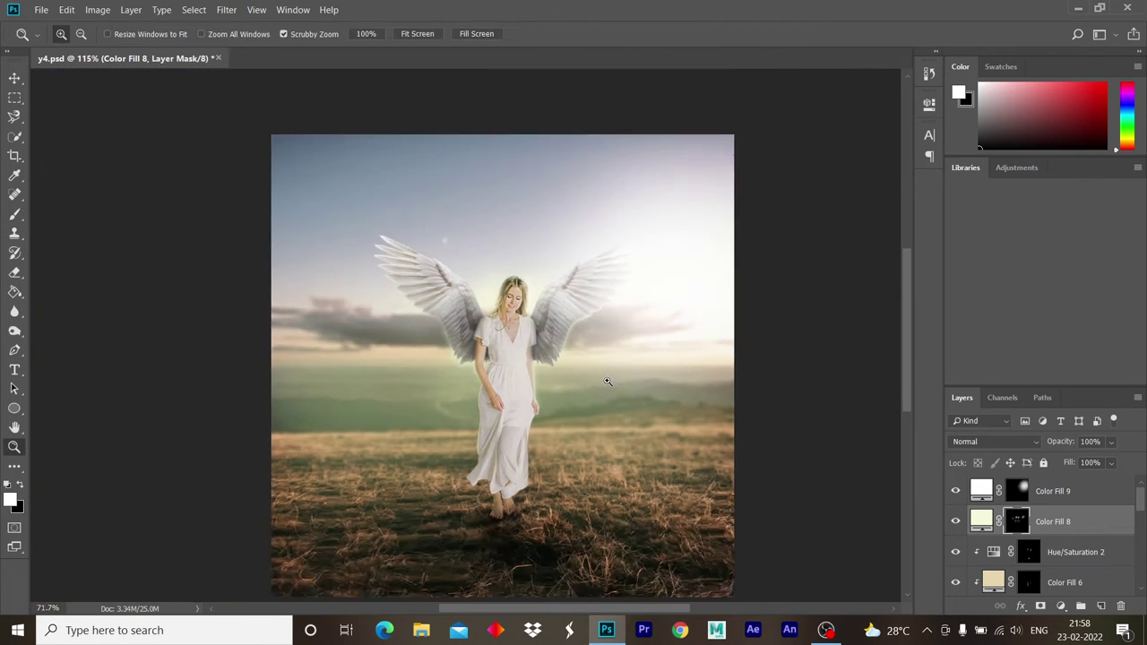
key("b")
key("alt+bracketright")
left_click(41, 10)
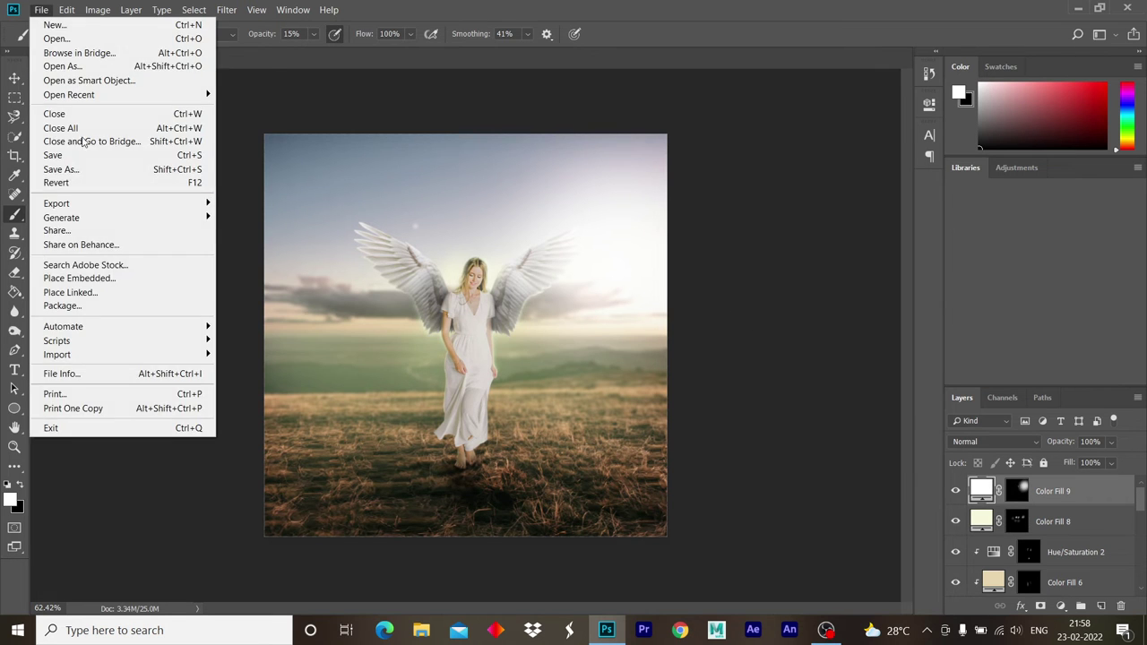
- Place a feather image, shrink and rotate it at the right edge, and name the layer '1'
left_click(62, 279)
mouse_move(632, 492)
left_mouse_down()
mouse_move(385, 295)
mouse_move(433, 374)
mouse_move(494, 423)
mouse_move(284, 243)
mouse_move(497, 235)
left_mouse_up()
left_click_drag(376, 331, 707, 335)
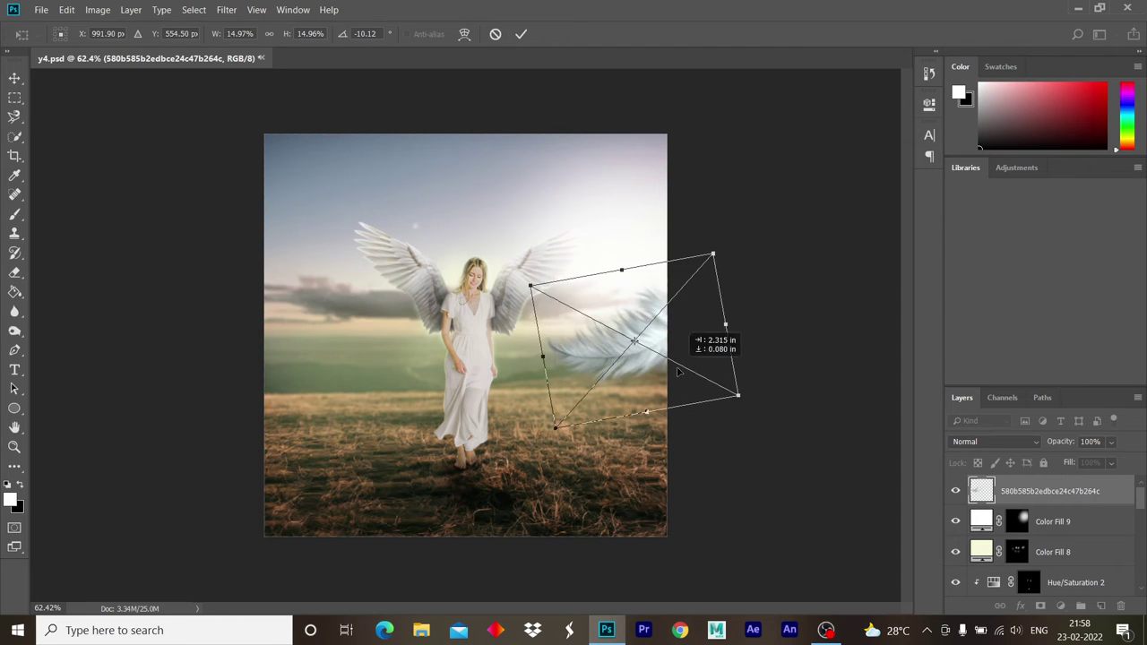
key("Return")
key("b")
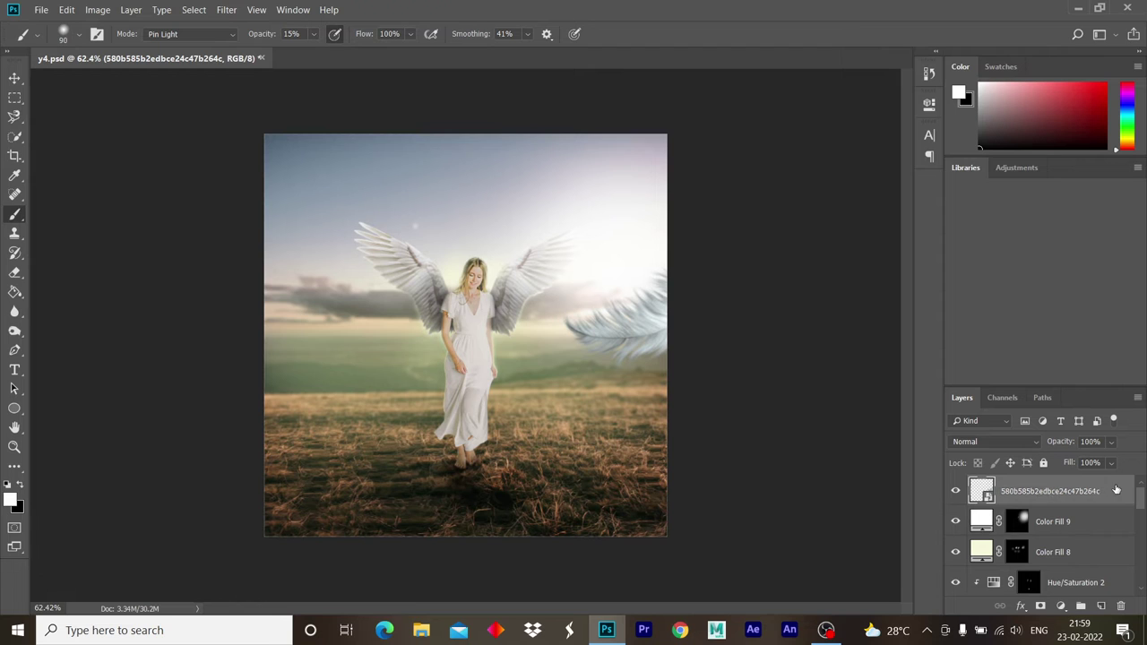
type("1")
key("Return")
- Duplicate the feather, rotate the copy about 90 degrees, and place it at the lower left
key("ctrl+j")
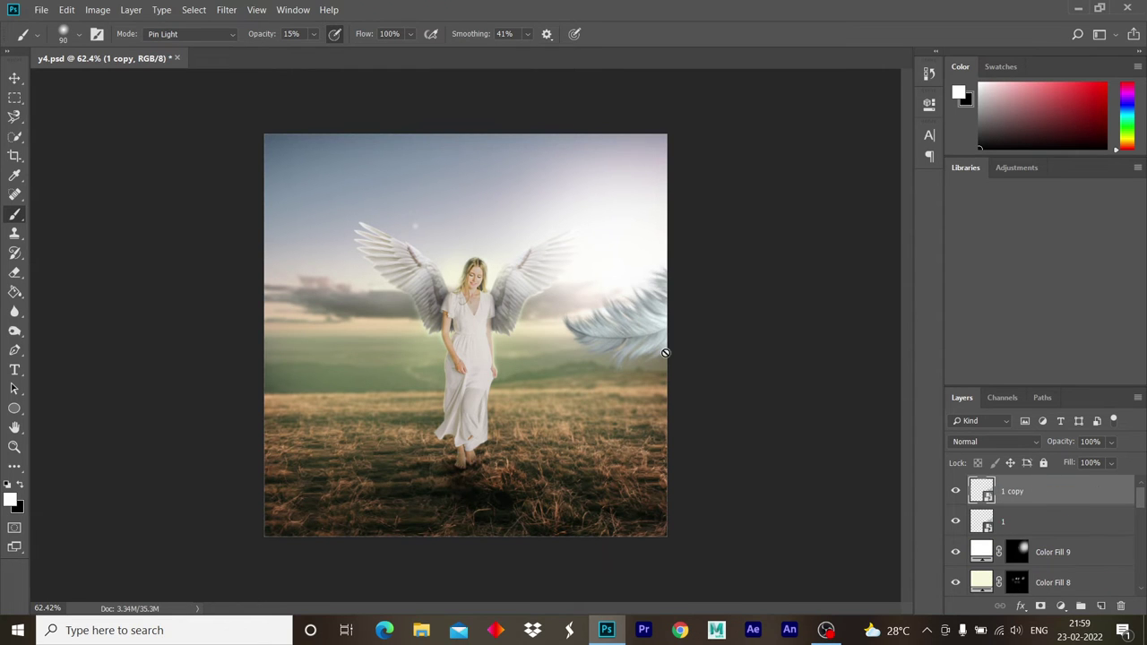
key("v")
left_click_drag(620, 328, 305, 335)
key("ctrl+t")
left_click_drag(394, 430, 400, 475)
left_click_drag(330, 374, 360, 433)
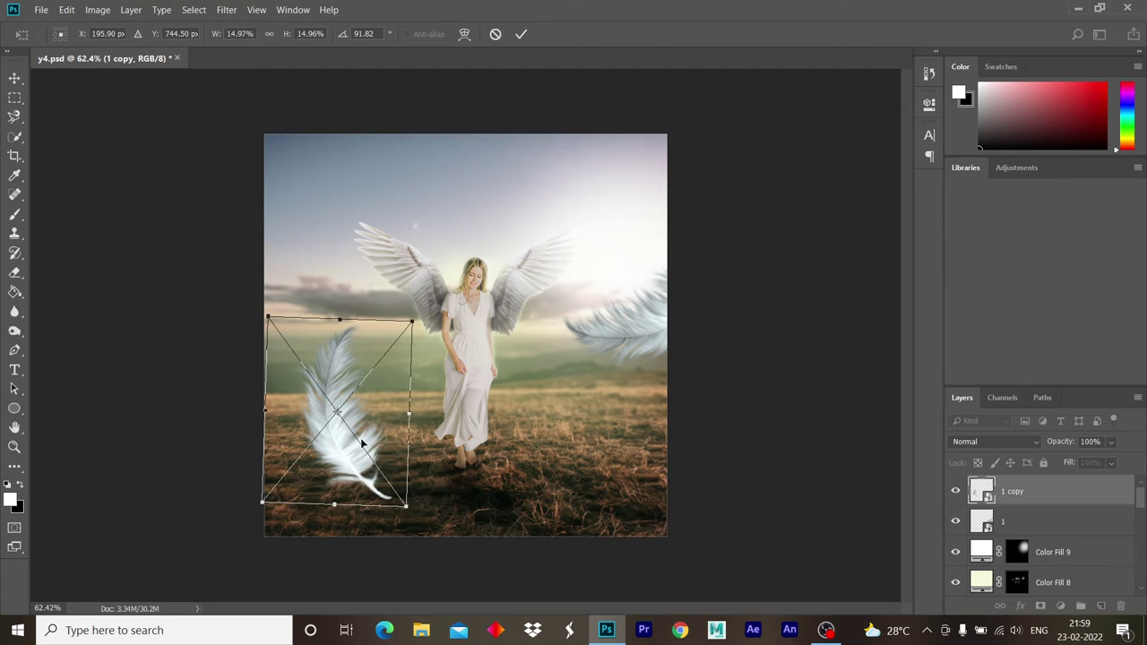
key("Return")
- Duplicate the feather again as a small horizontal copy in the upper-left sky
key("ctrl+j")
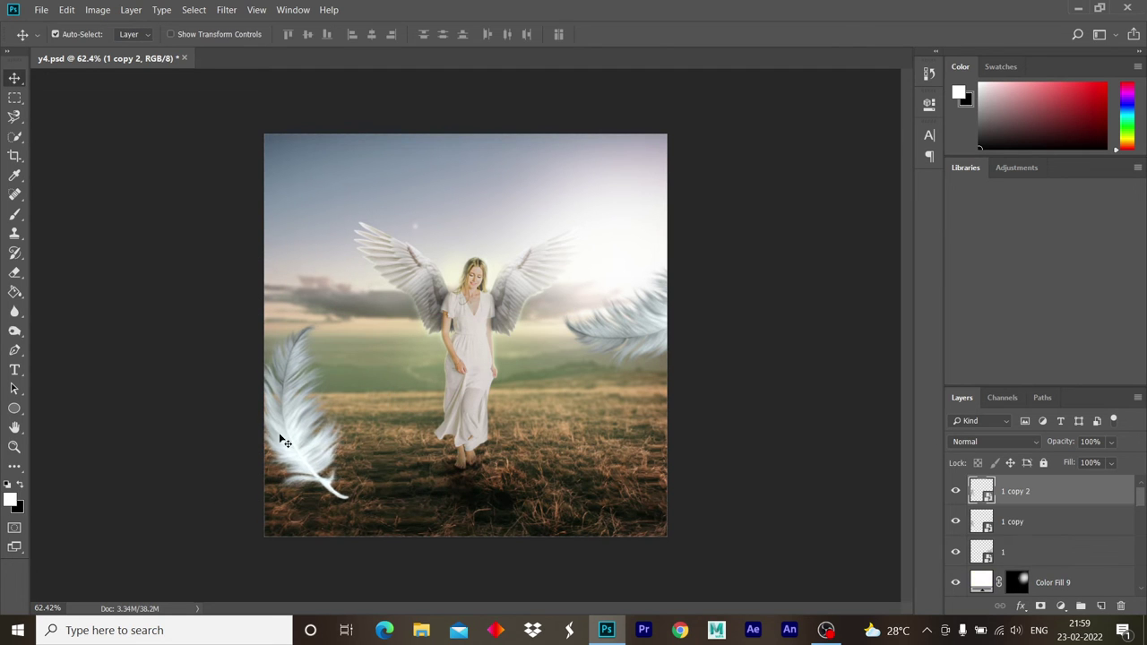
left_click_drag(307, 430, 380, 357)
key("ctrl+t")
left_click_drag(410, 435, 367, 339)
mouse_move(387, 235)
left_mouse_down()
mouse_move(403, 268)
mouse_move(365, 249)
left_mouse_up()
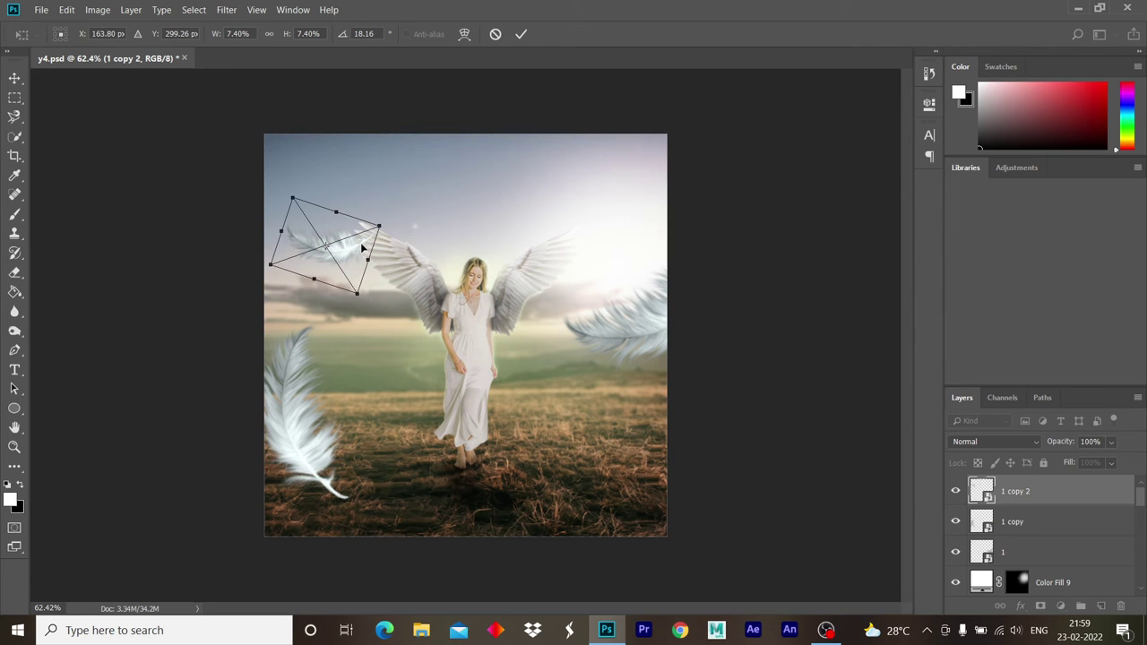
key("Return")
- Duplicate the small feather and place a tiny copy in the upper-right sky
key("ctrl+j")
mouse_move(340, 255)
left_mouse_down()
mouse_move(542, 393)
mouse_move(616, 184)
left_mouse_up()
key("ctrl+t")
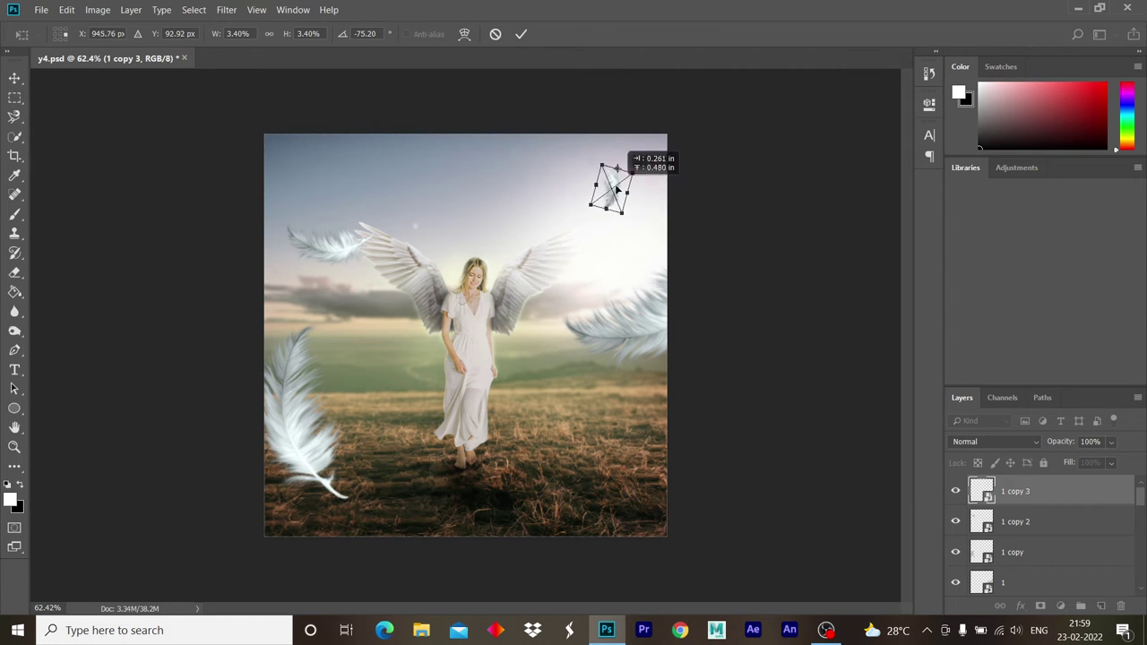
key("ctrl+z")
left_click_drag(588, 242, 615, 188)
key("Return")
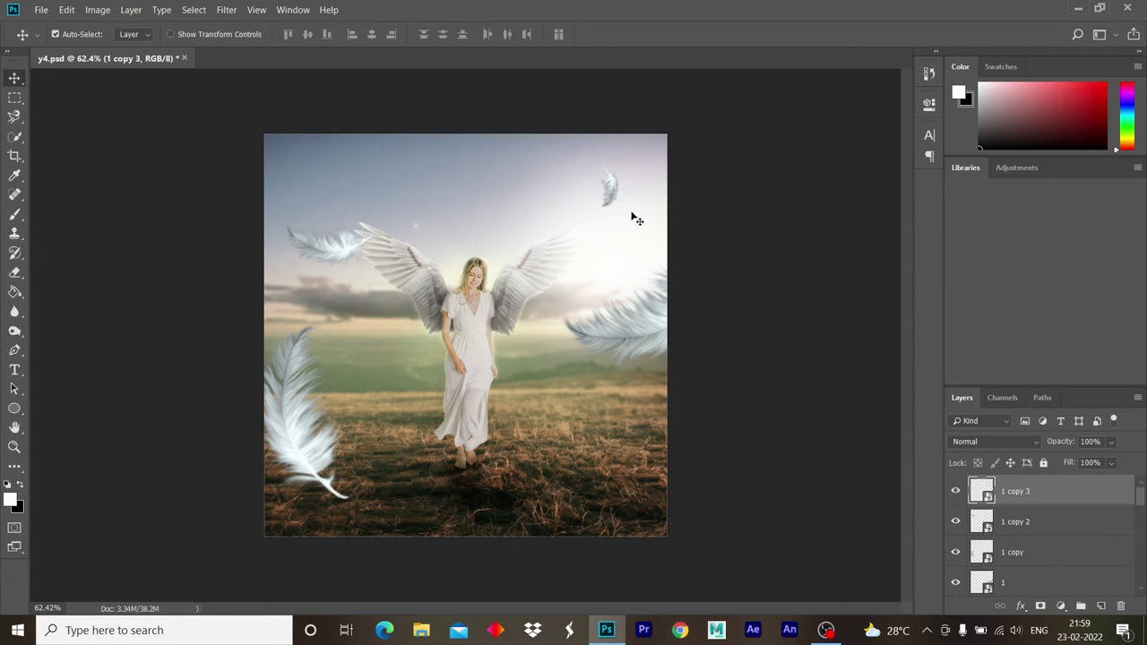
- Duplicate the tiny feather and position the new copy left of the angel
key("ctrl+j")
key("ctrl+t")
left_click_drag(412, 375, 407, 340)
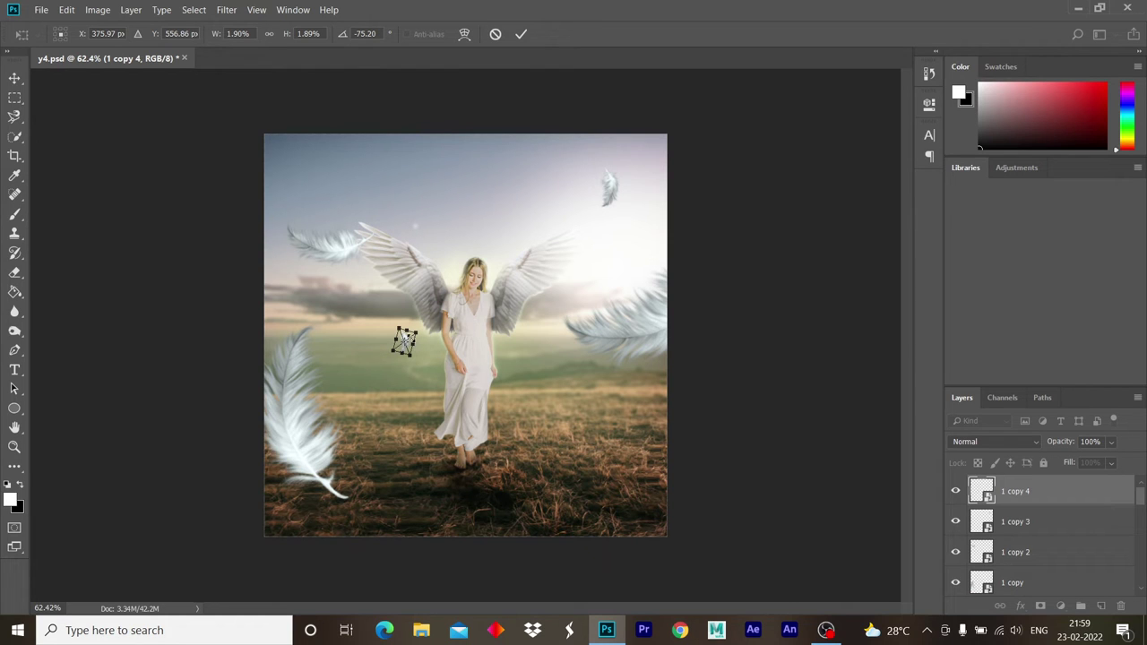
key("Return")
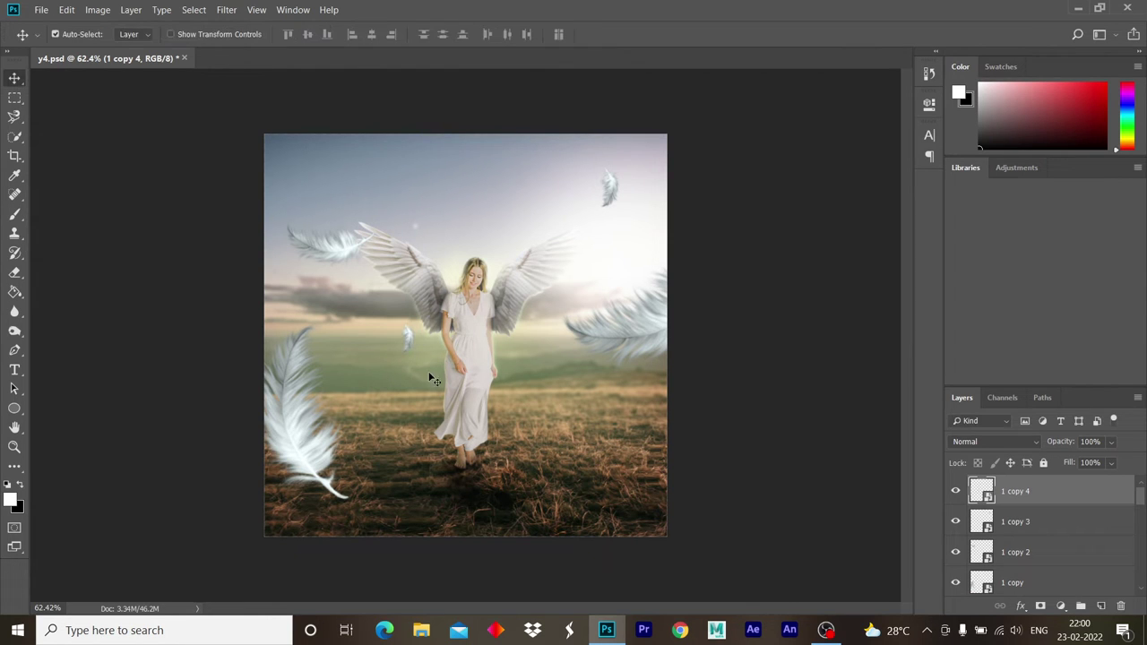
- Rename the feather copy layers to 2, 3 and 4
double_click(1022, 572)
type("2")
key("shift+Tab")
type("3")
key("shift+Tab")
type("4")
key("shift+Tab")
key("shift+Tab")
key("Return")
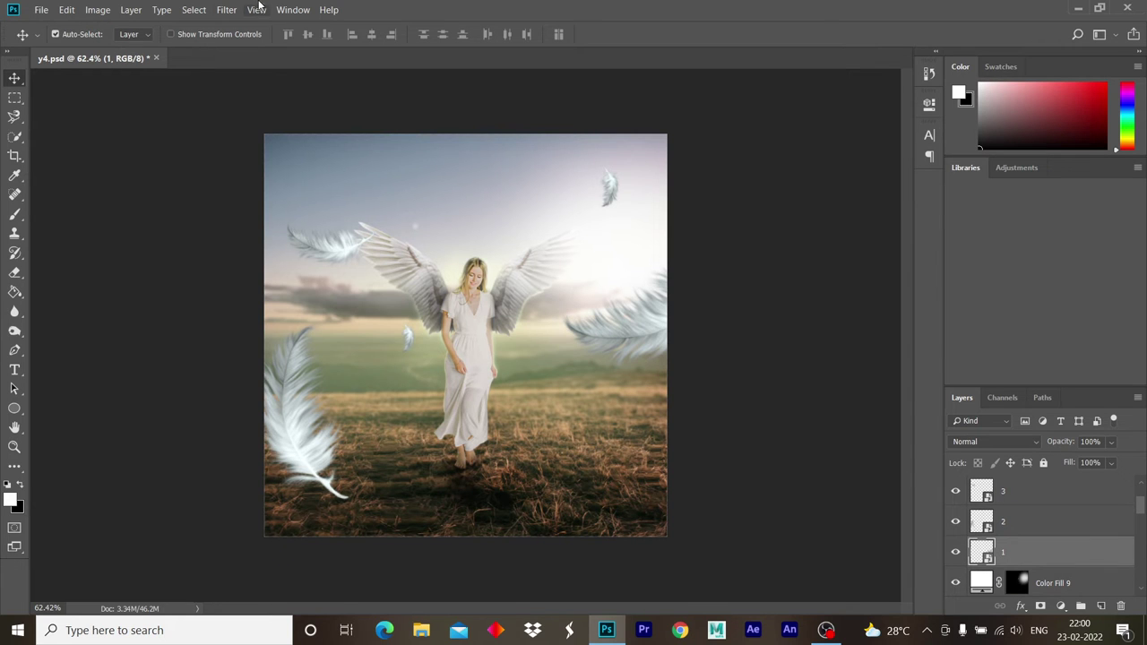
- Apply Gaussian Blur to feather layer 1 subtly and to feather layer 2 at 8.2 pixels
left_click(225, 9)
left_click(448, 226)
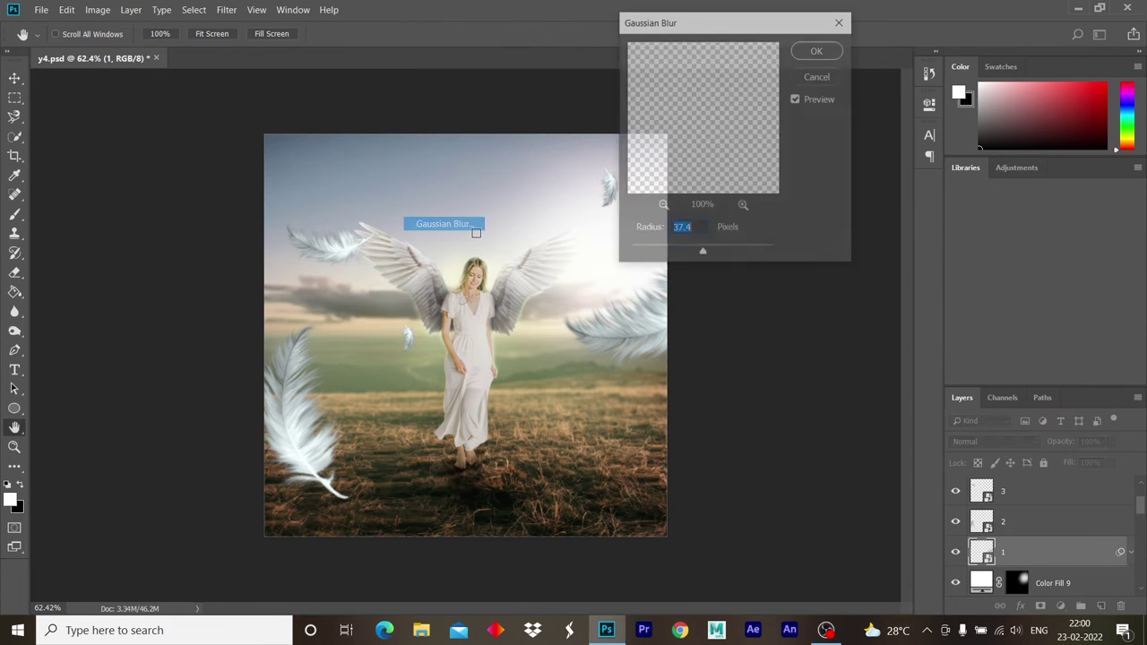
left_click_drag(716, 255, 668, 255)
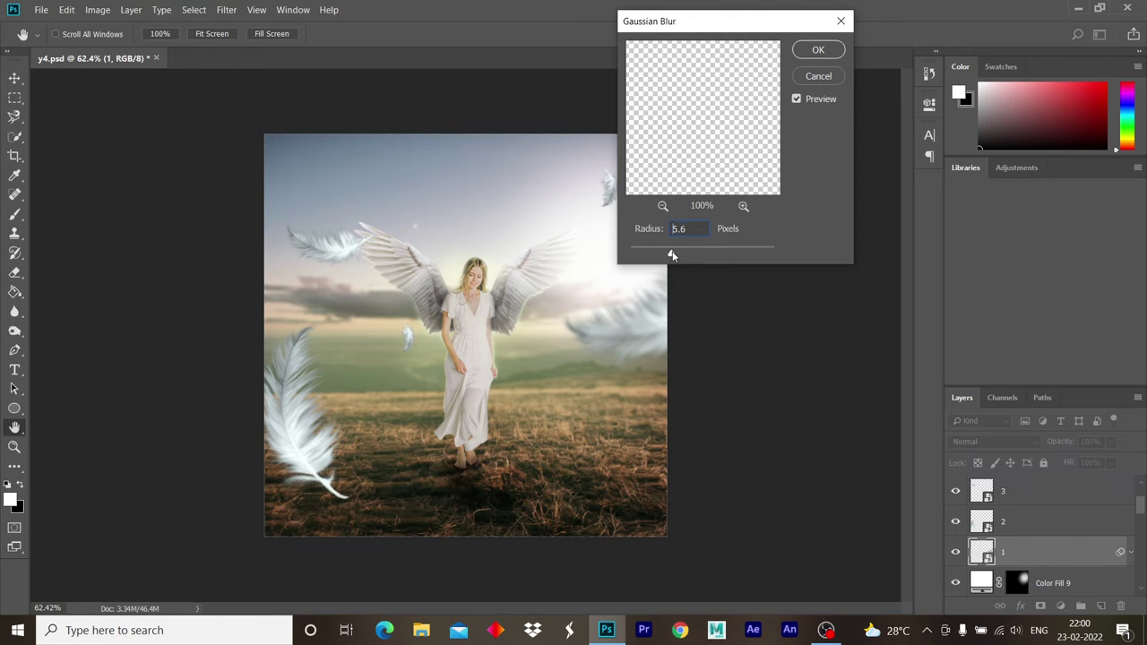
key("Return")
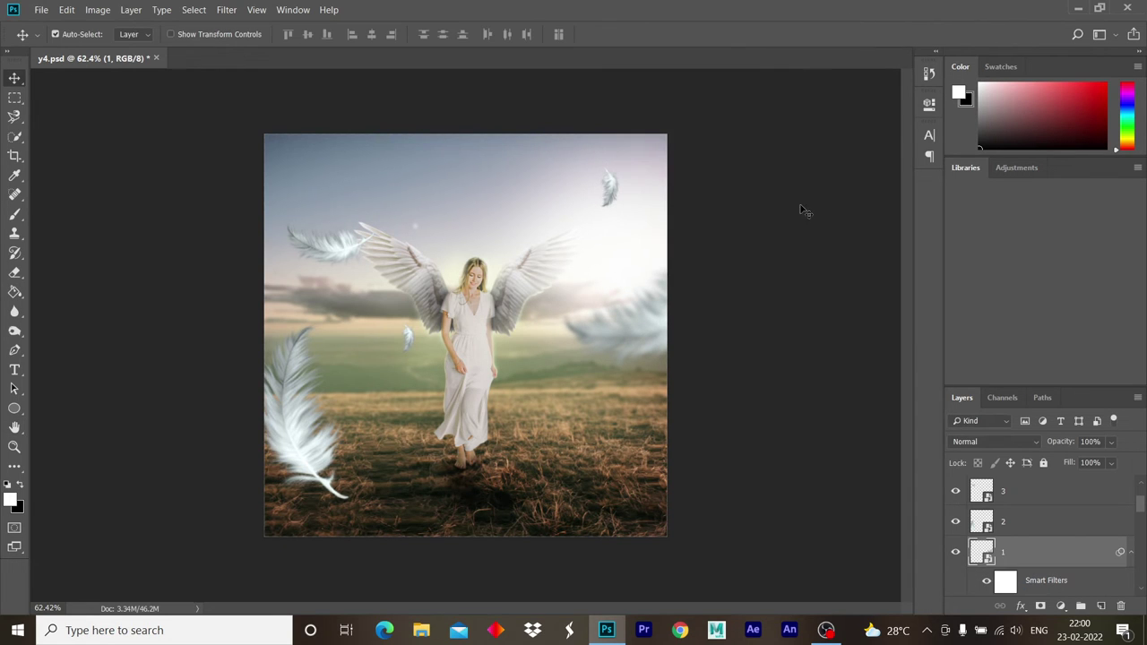
key("alt+bracketright")
left_click(231, 13)
mouse_move(234, 170)
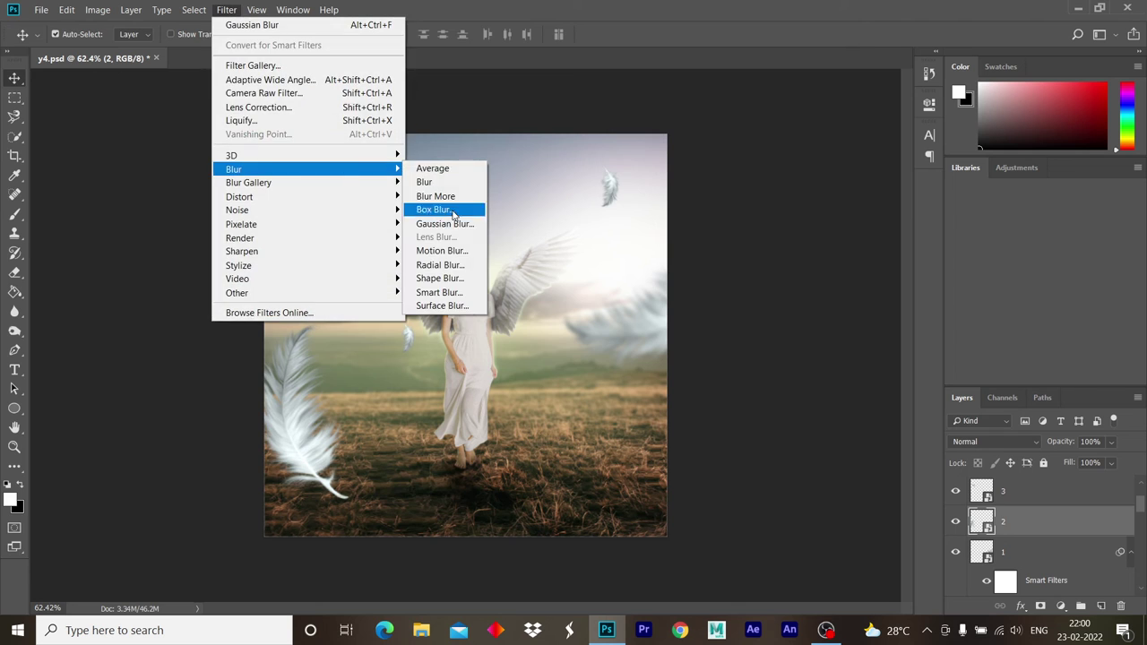
left_click(448, 226)
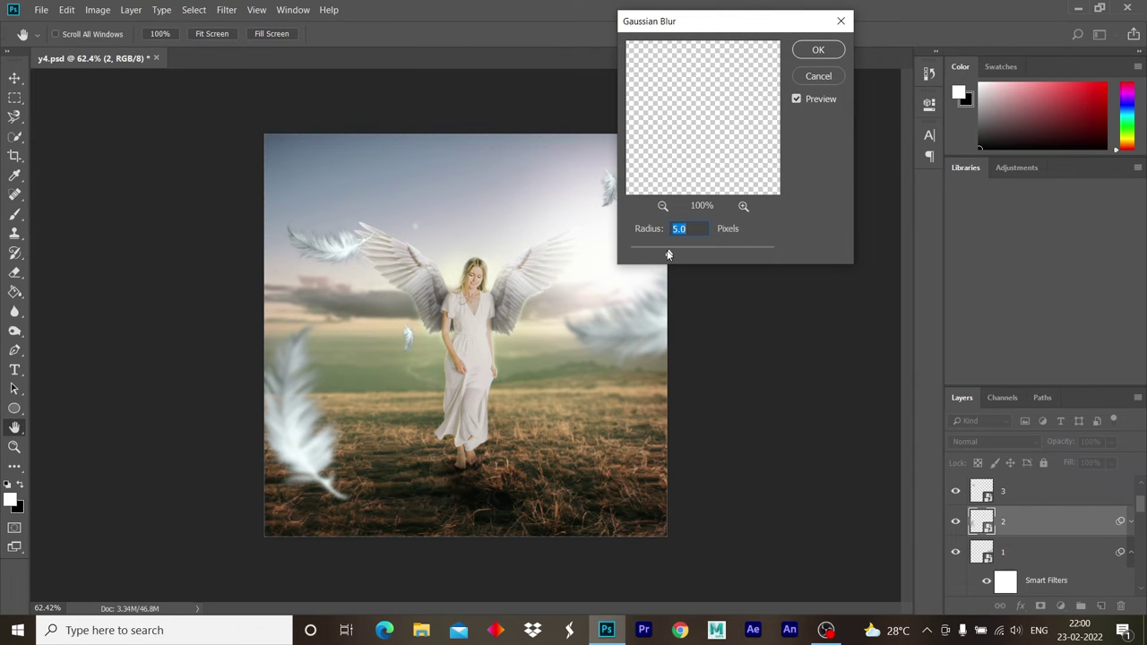
left_click_drag(665, 256, 682, 254)
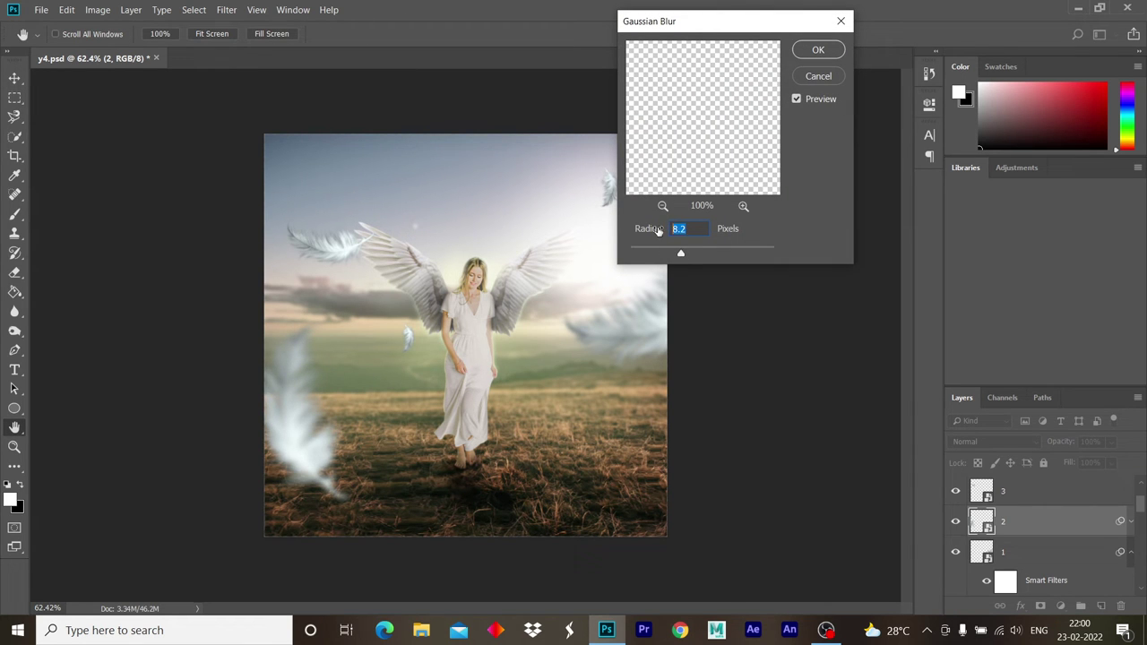
key("Return")
- Apply a light Gaussian Blur to feather layer 3 and a 1-pixel blur to layer 4
key("alt+bracketright")
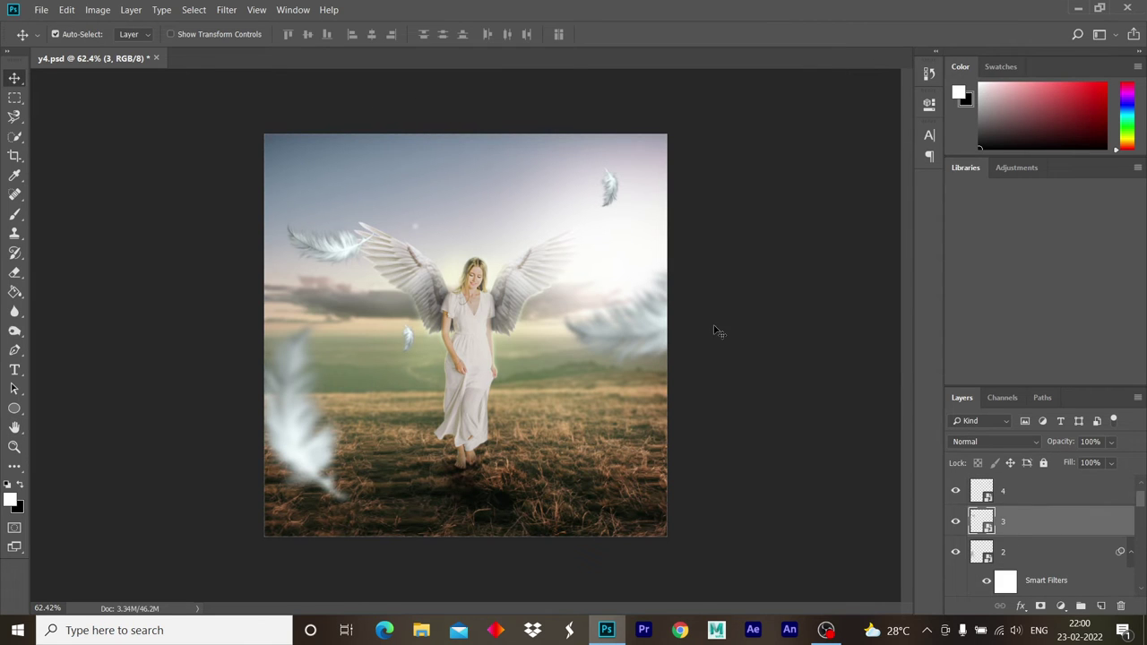
left_click(226, 9)
left_click(441, 224)
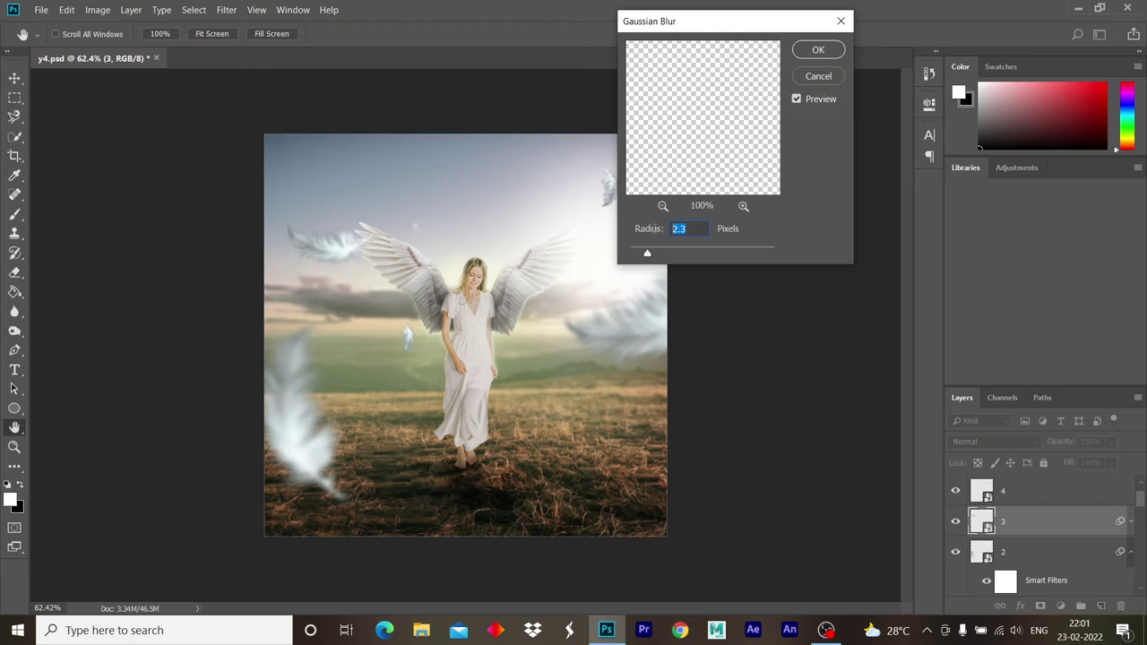
type("3")
key("Return")
key("alt+bracketright")
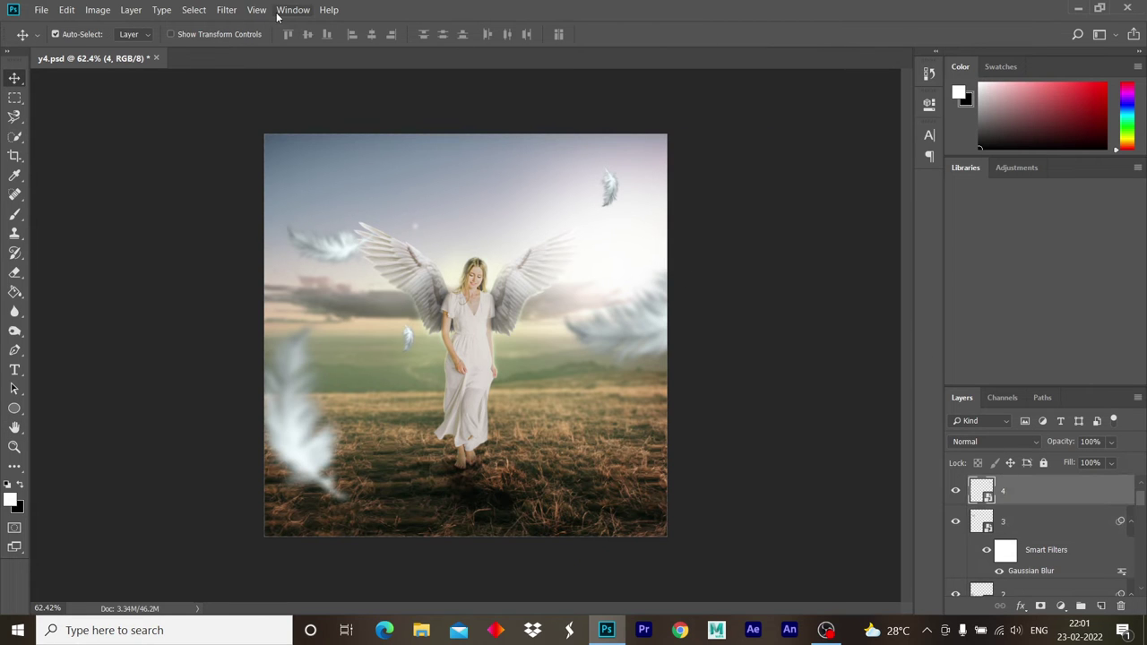
left_click(228, 10)
mouse_move(233, 169)
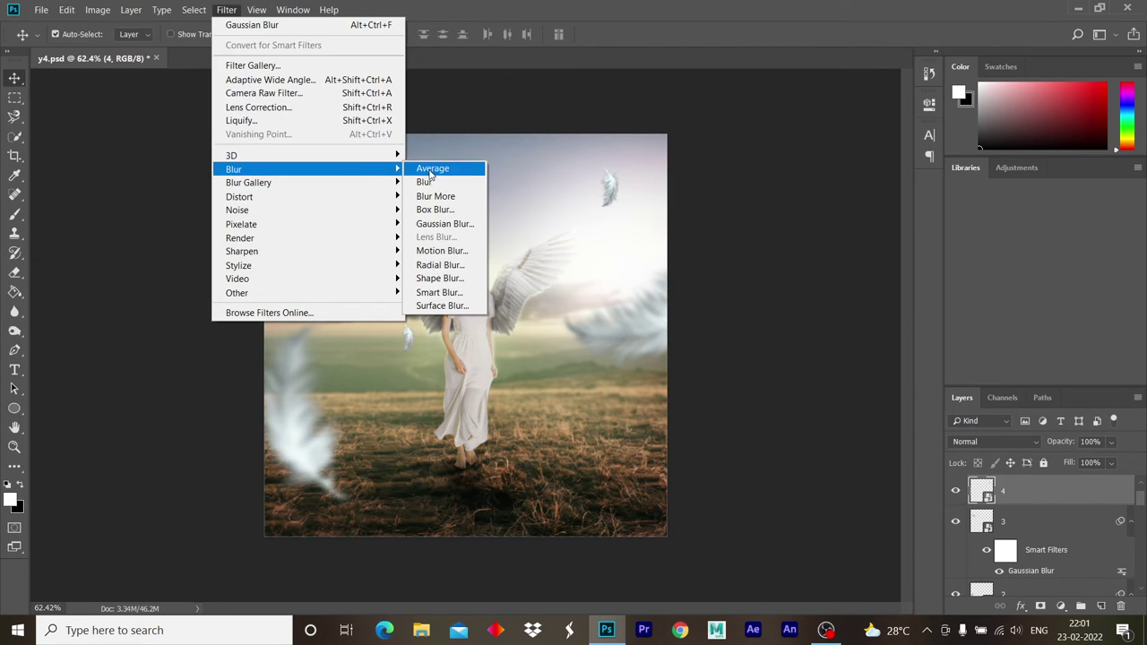
left_click(441, 223)
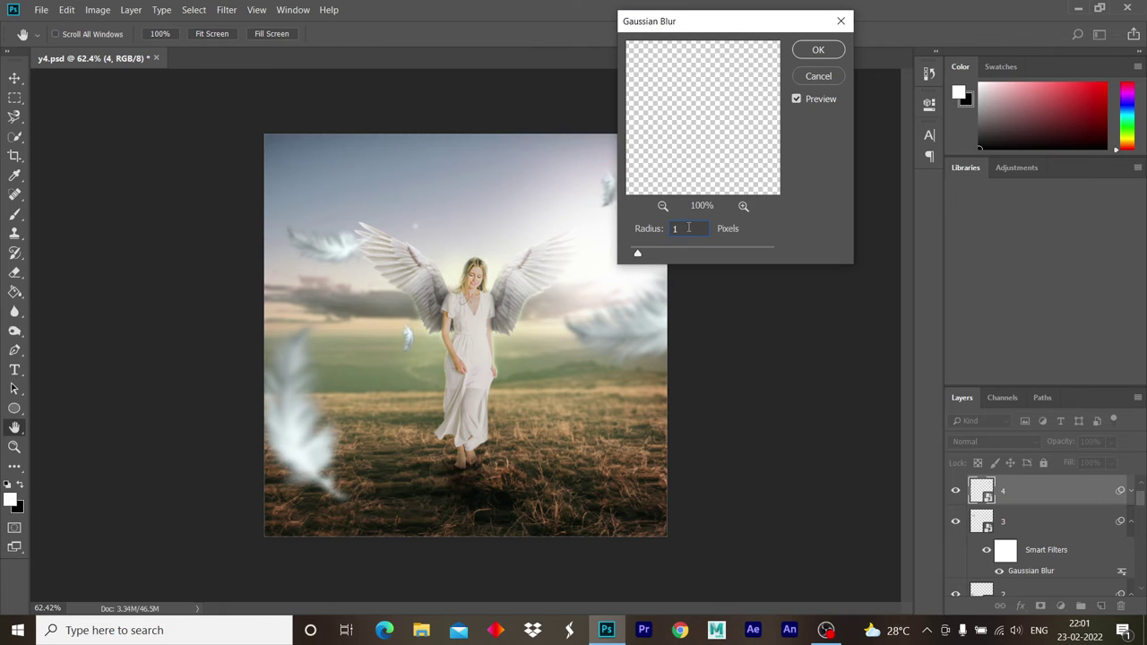
key("Return")
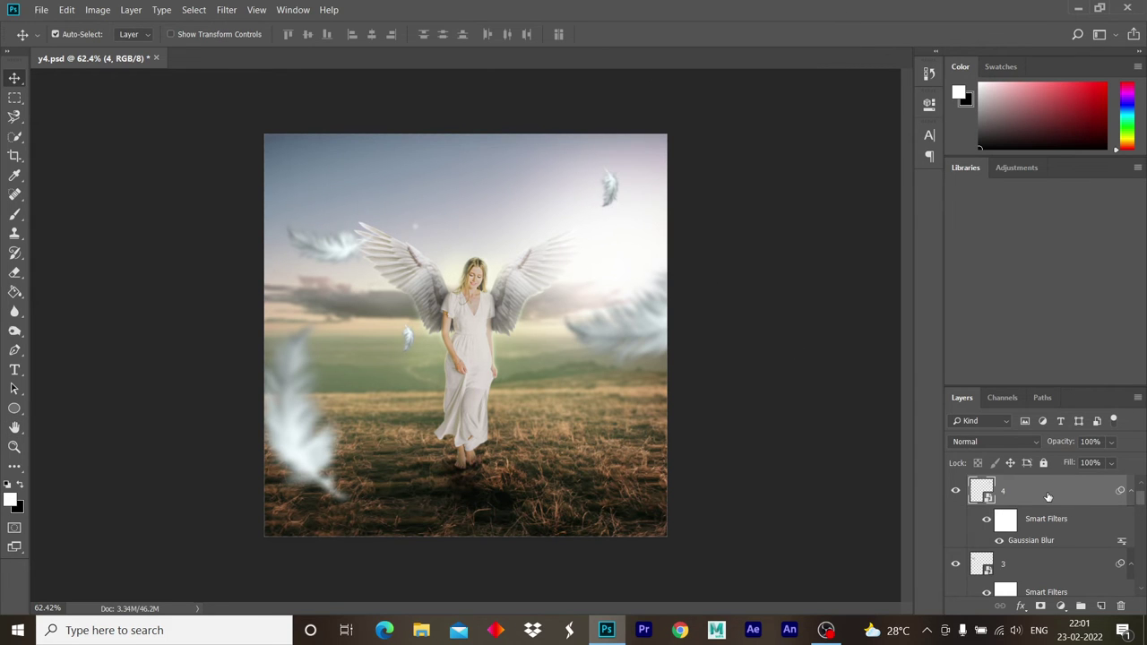
left_click(1063, 606)
- Add a light yellow (ffffcc) Solid Color fill layer and invert its mask to black
left_click(1073, 341)
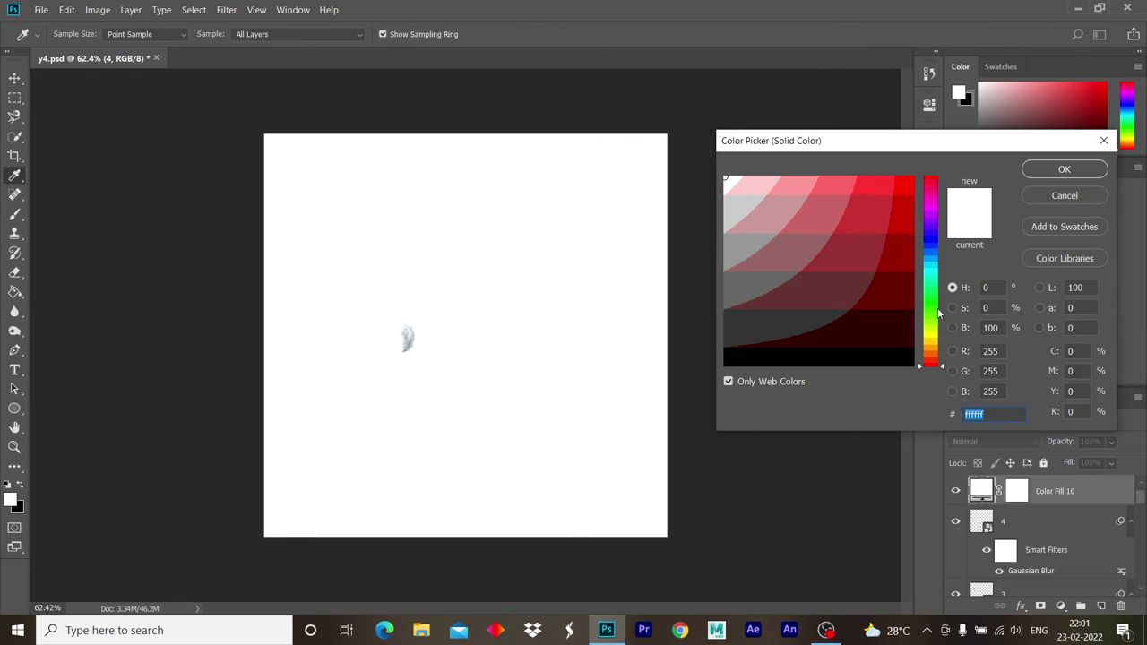
left_click(930, 327)
left_click(747, 184)
left_click(1039, 176)
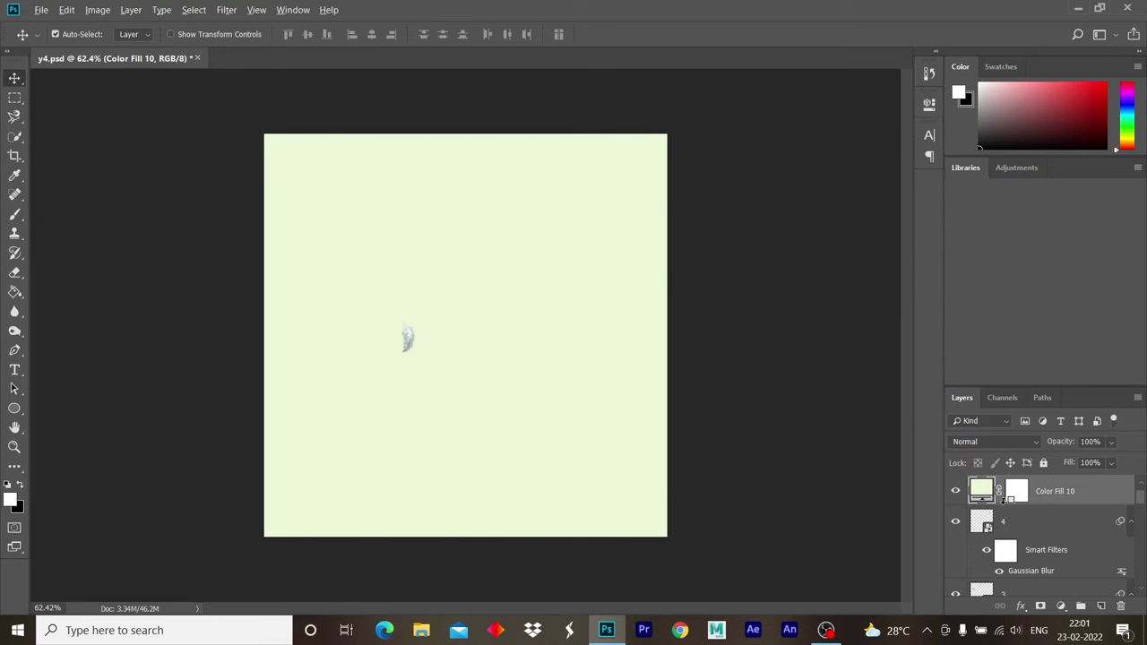
left_click(1016, 491)
key("ctrl+i")
scroll(570, 233, "up", 5)
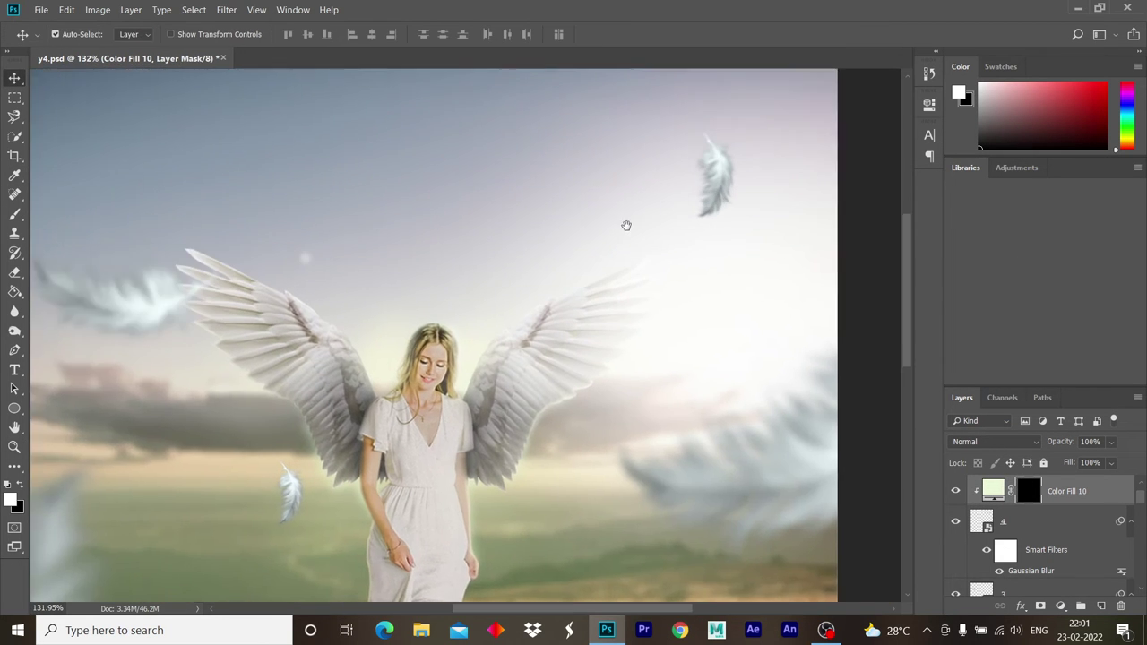
double_click(992, 490)
left_click(761, 177)
left_click(1053, 170)
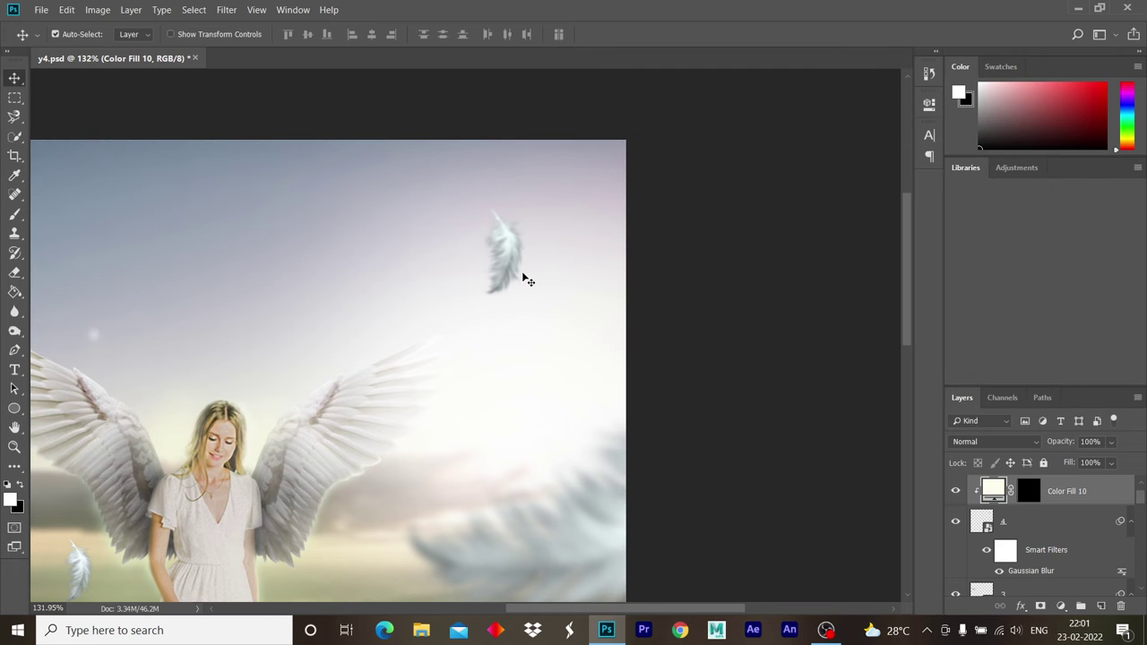
- Brush a warm glow into Color Fill 10's mask around the upper-right feather using a large brush
key("b")
left_click(1032, 489)
key("bracketright")
key("bracketright")
key("bracketright")
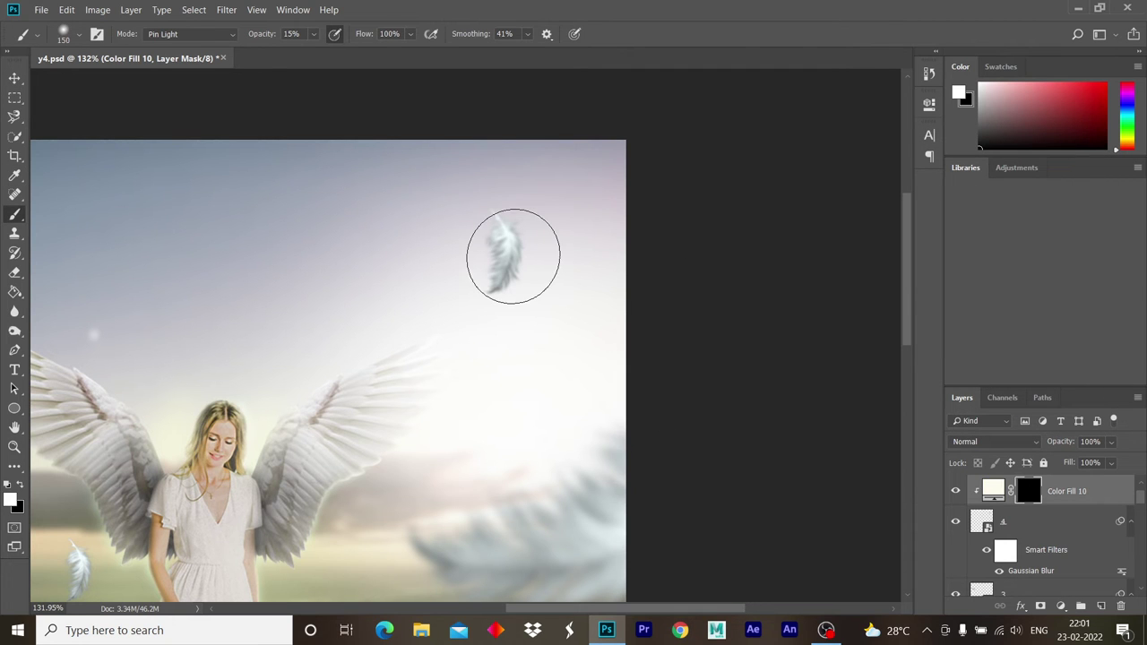
key("bracketright")
key("bracketright")
key("bracketright")
left_click_drag(514, 258, 501, 351)
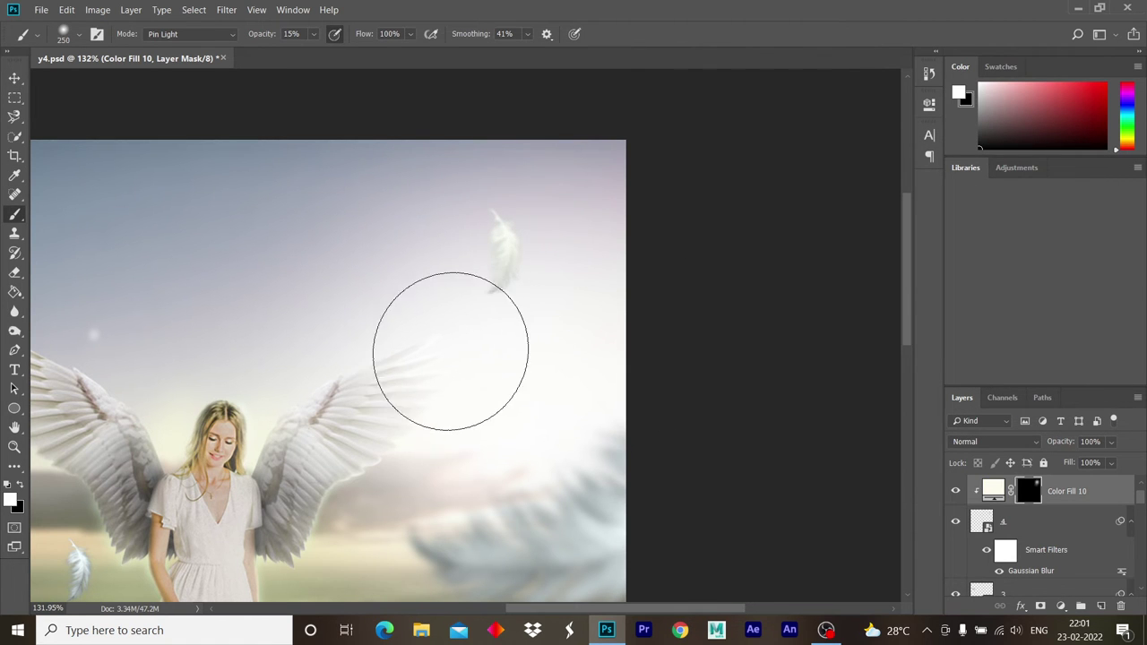
scroll(451, 349, "down", 5)
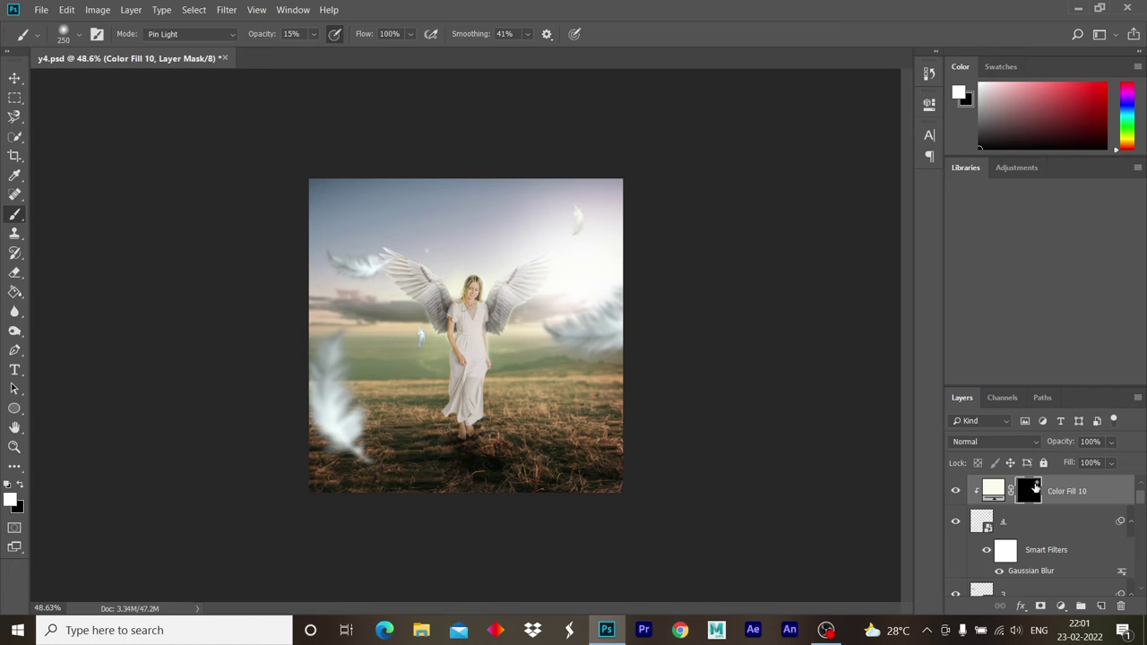
left_click(1049, 527)
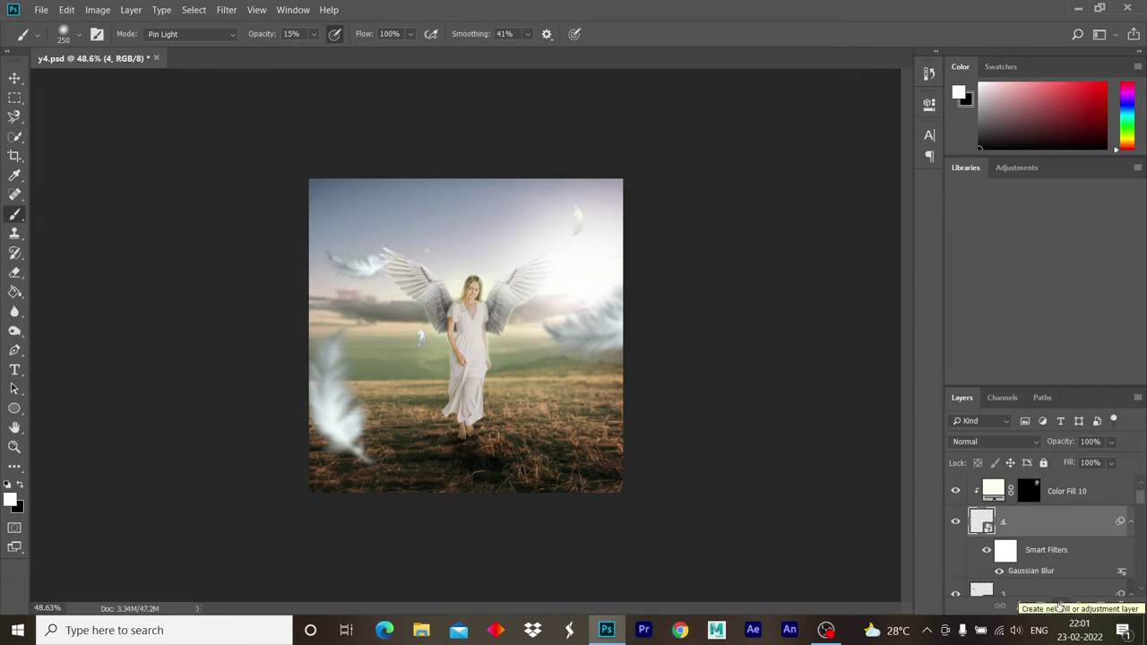
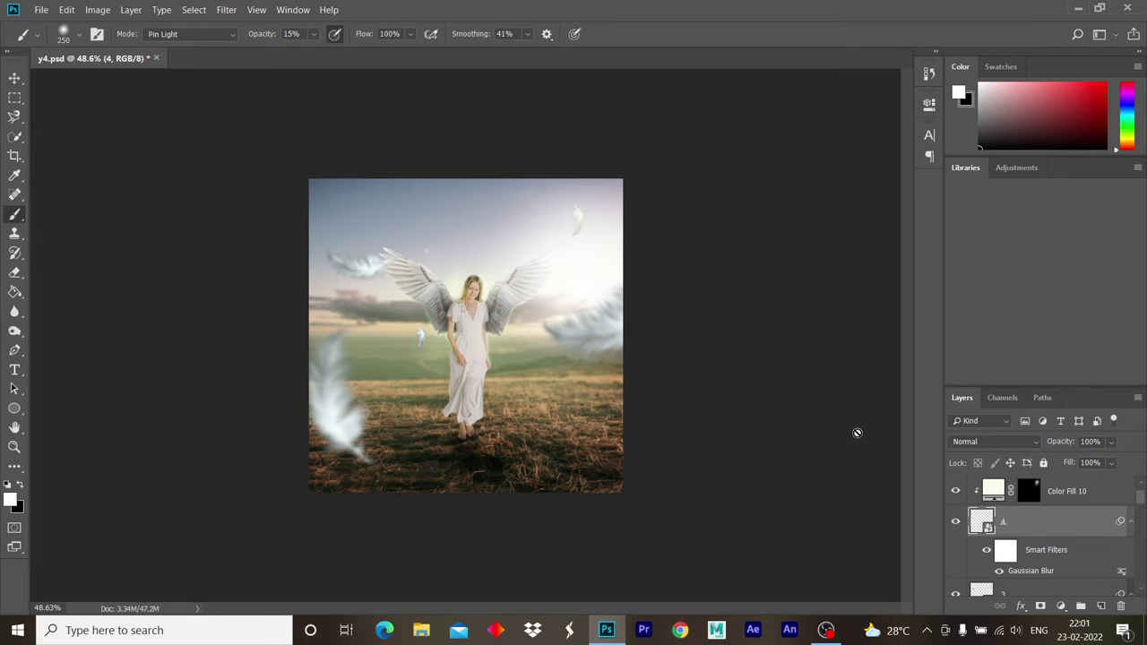
- Place feather layer 5, duplicate it, and move the tilted copy to the top centre
left_click_drag(1068, 535, 1041, 487)
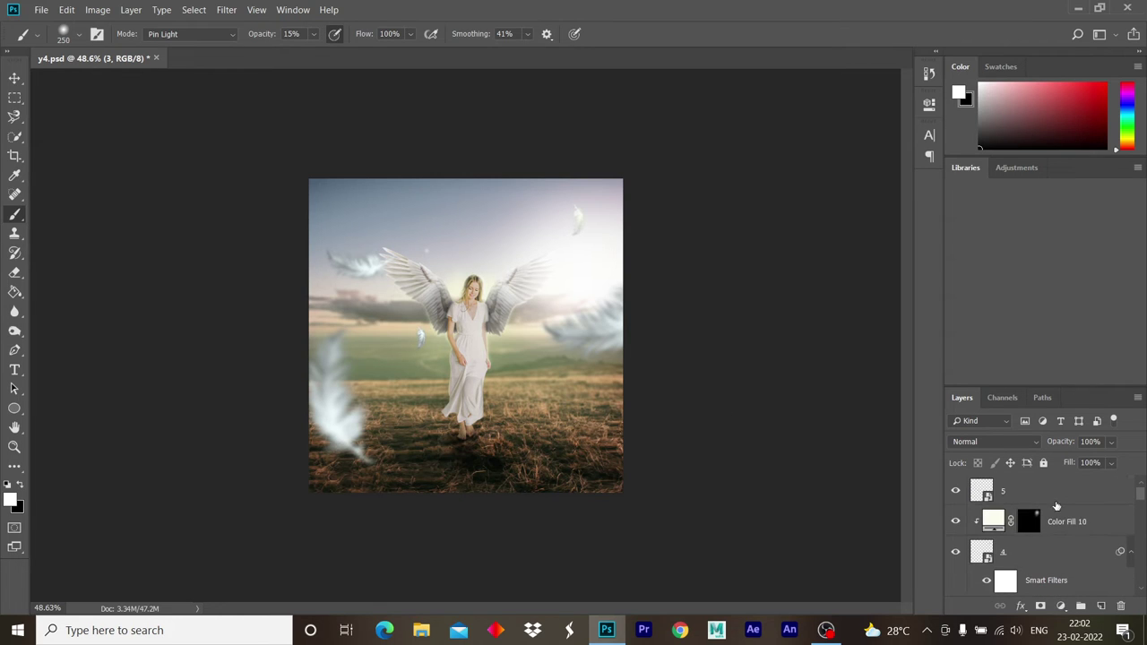
key("ctrl+j")
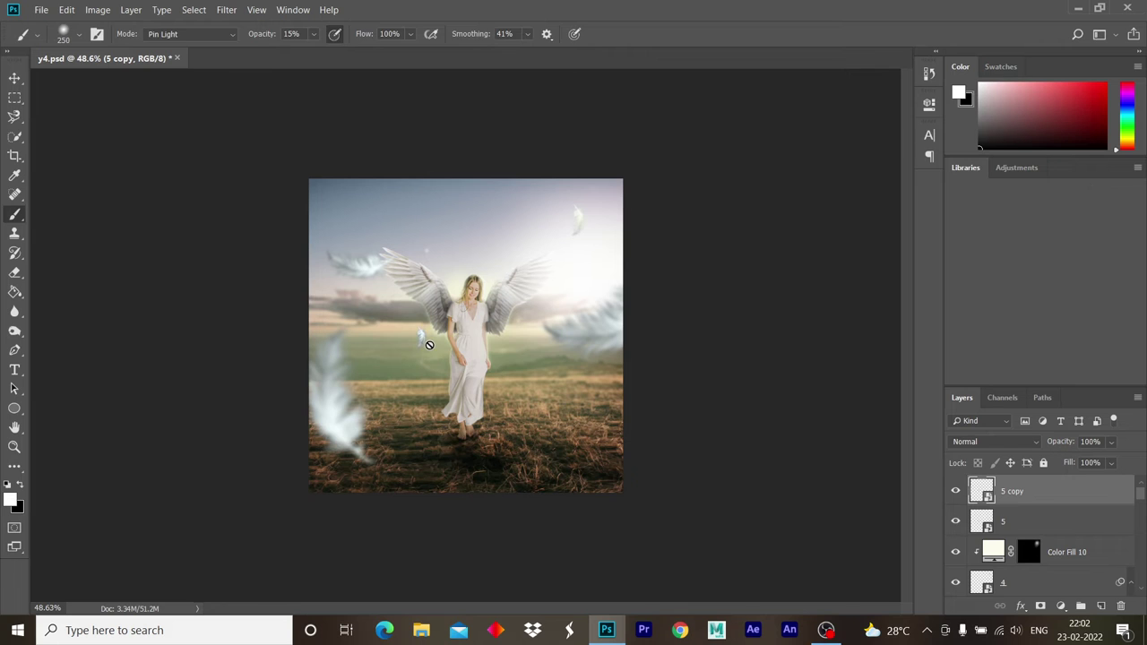
key("v")
key("ctrl+t")
left_click_drag(473, 387, 500, 200)
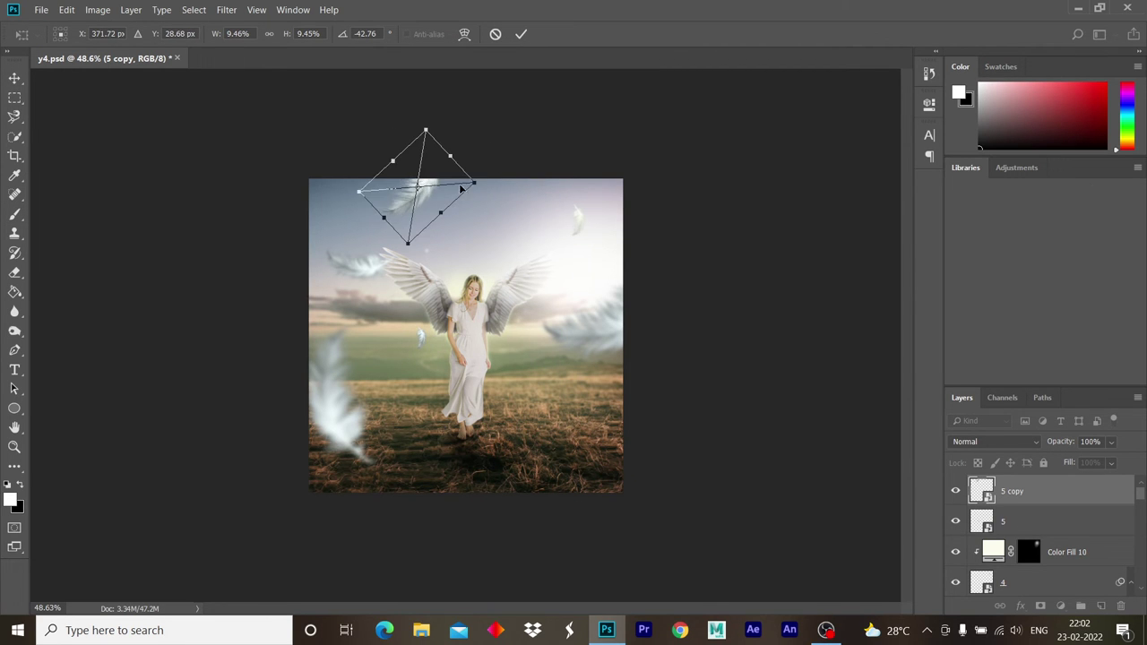
left_click_drag(500, 201, 510, 191)
key("Return")
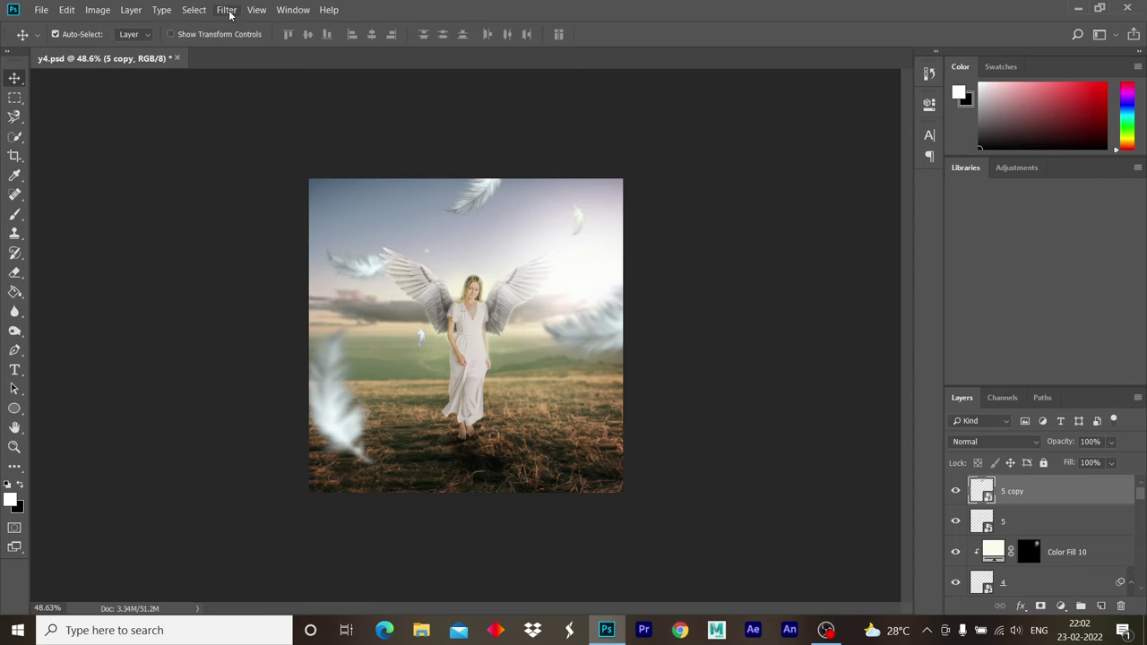
- Apply a 2-pixel Gaussian Blur to the feather copy
left_click(226, 10)
left_click(448, 222)
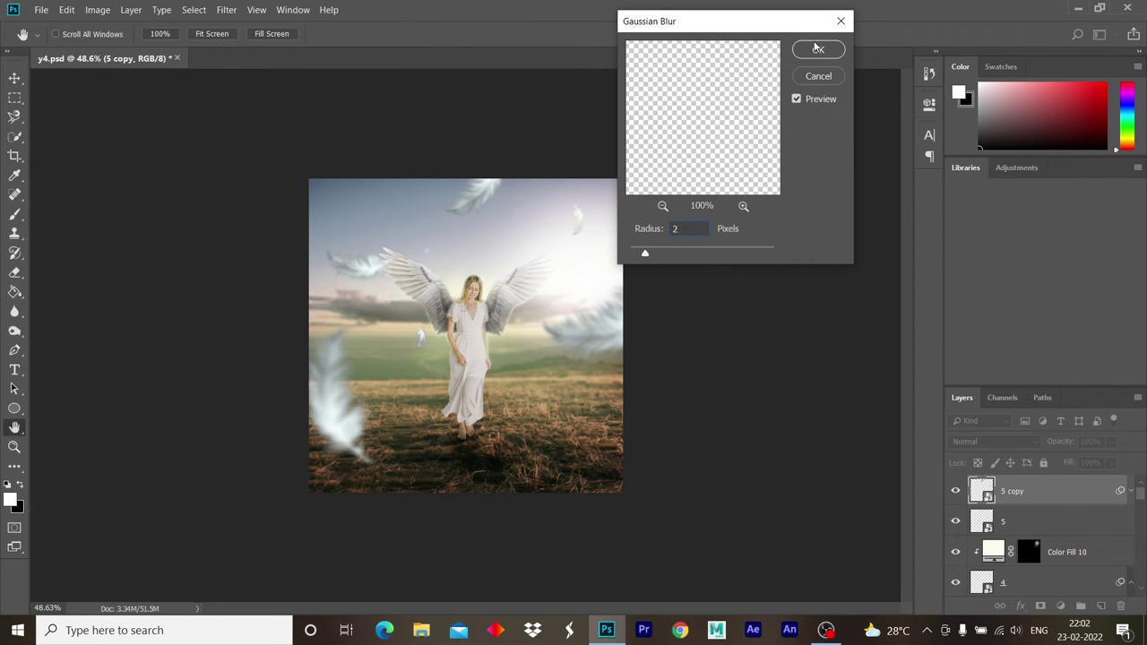
left_click(818, 50)
- Add a light-cyan Solid Color fill layer with an inverted, hidden mask
left_click(1061, 605)
left_click(1057, 342)
left_click(932, 269)
left_click(763, 182)
left_click(1063, 169)
left_click(1016, 490)
key("ctrl+i")
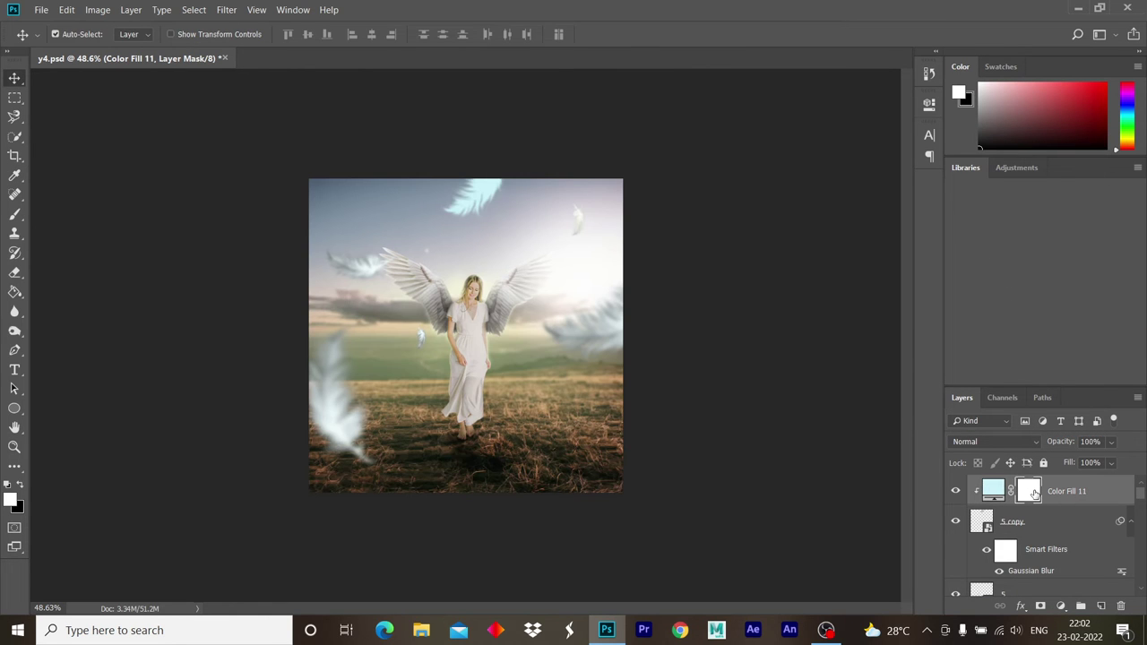
- Clip a light-cyan Solid Color fill to layer 3 and invert its mask
key("b")
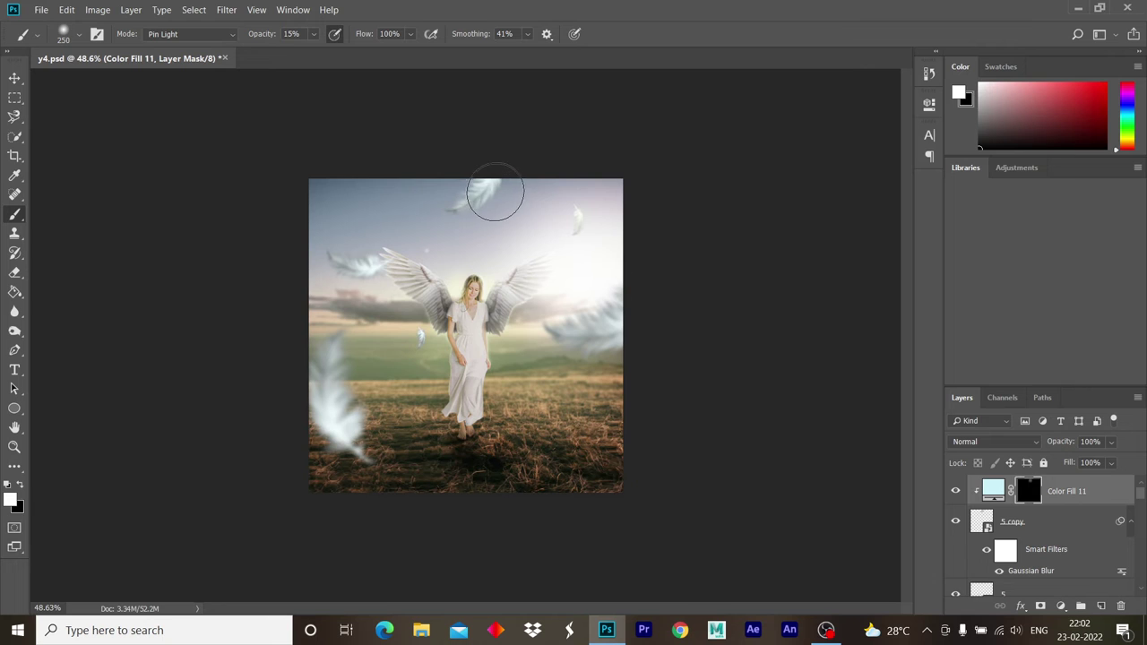
scroll(991, 529, "down", 1)
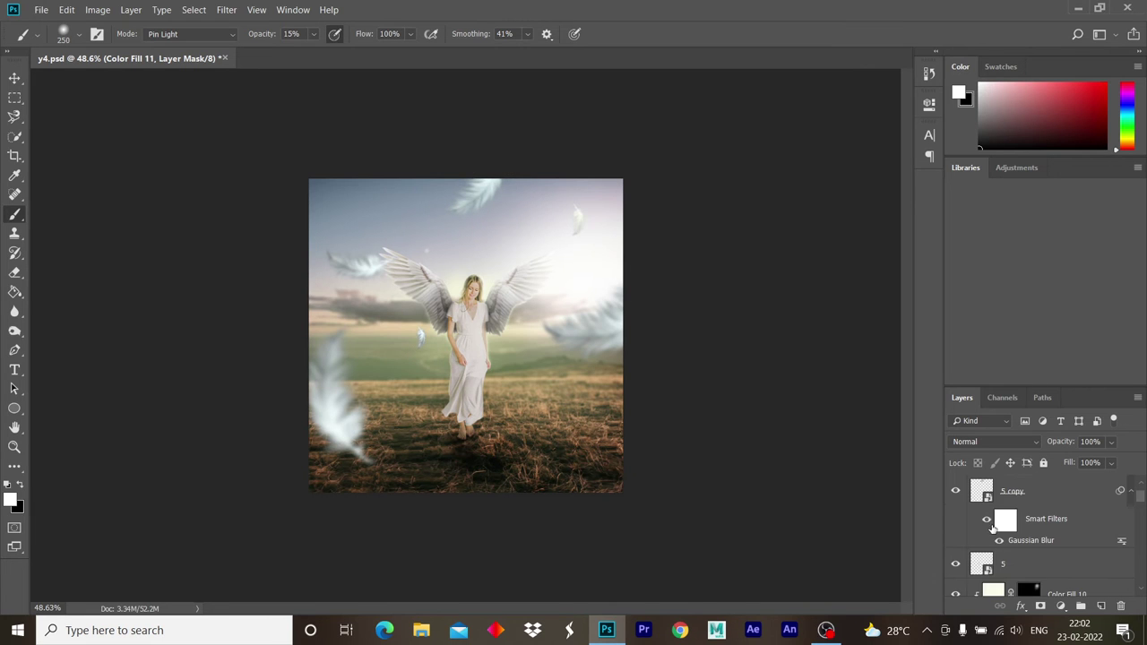
scroll(957, 564, "down", 1)
scroll(958, 553, "down", 2)
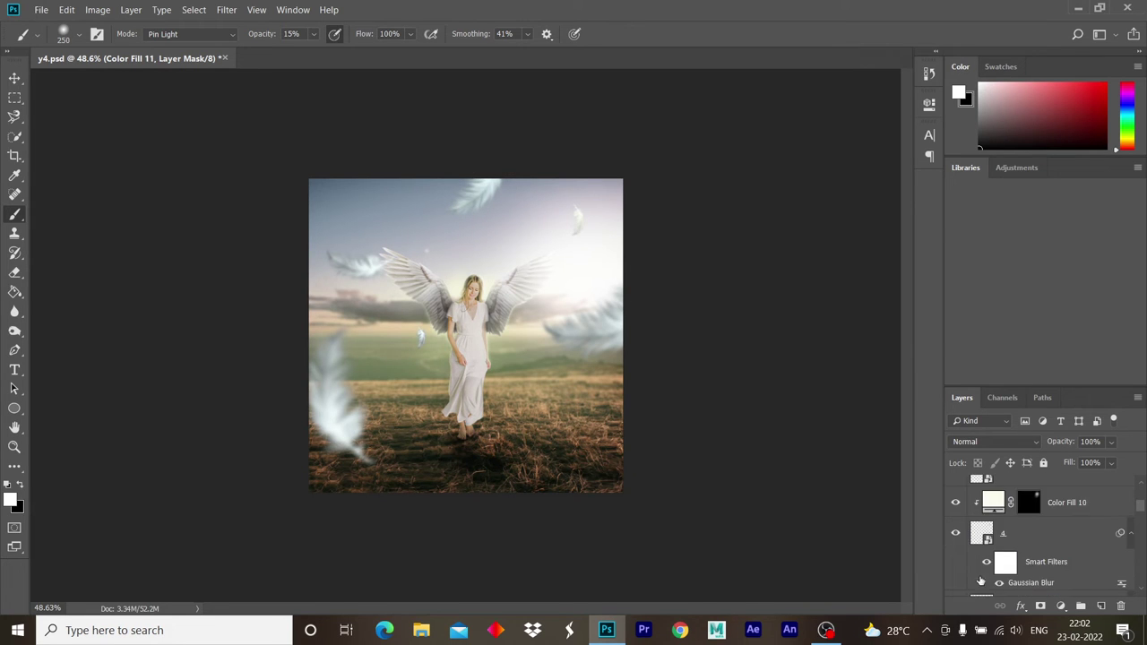
left_click(1036, 545)
left_click(1060, 606)
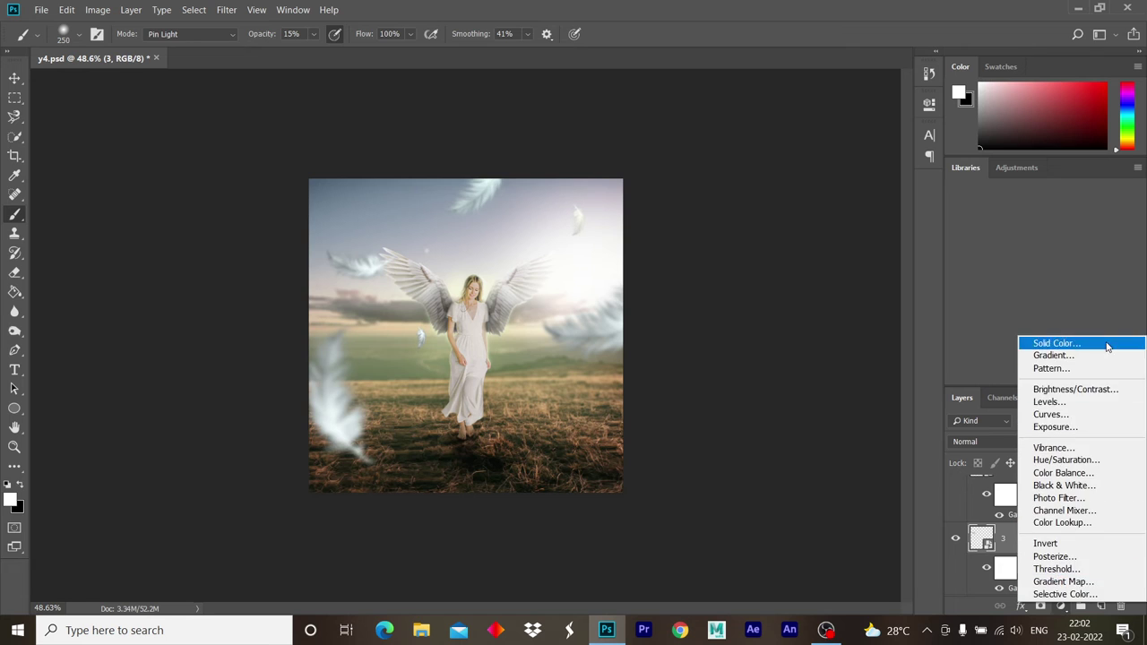
left_click(1039, 340)
left_click(930, 266)
key("Return")
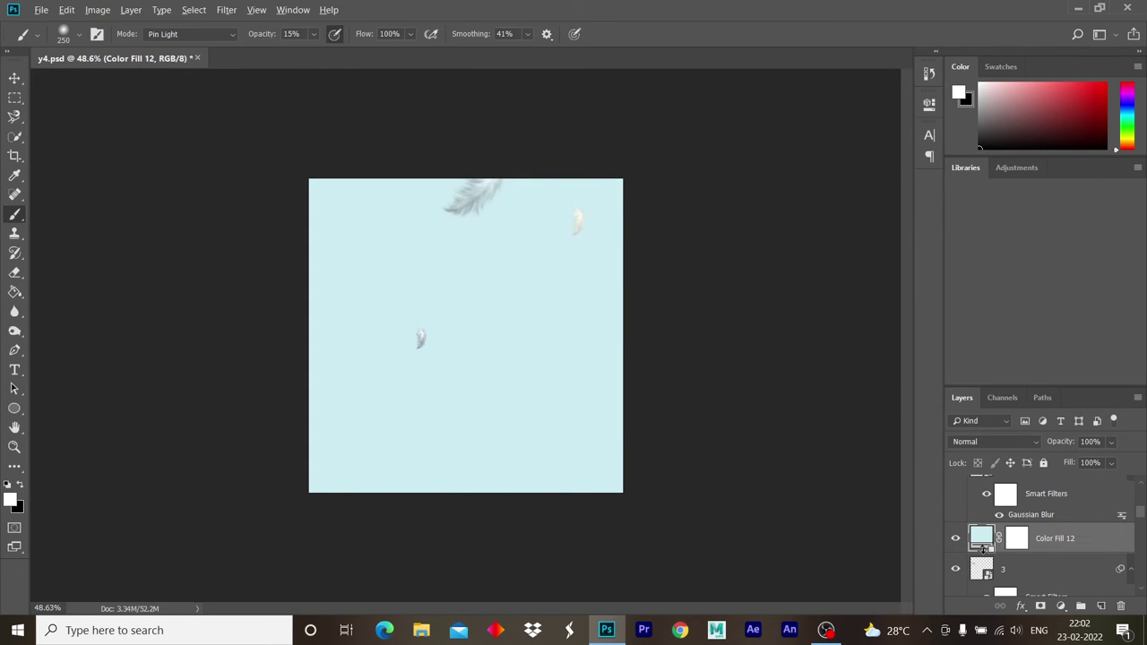
left_click(982, 548, "alt")
left_click(1016, 537)
key("ctrl+i")
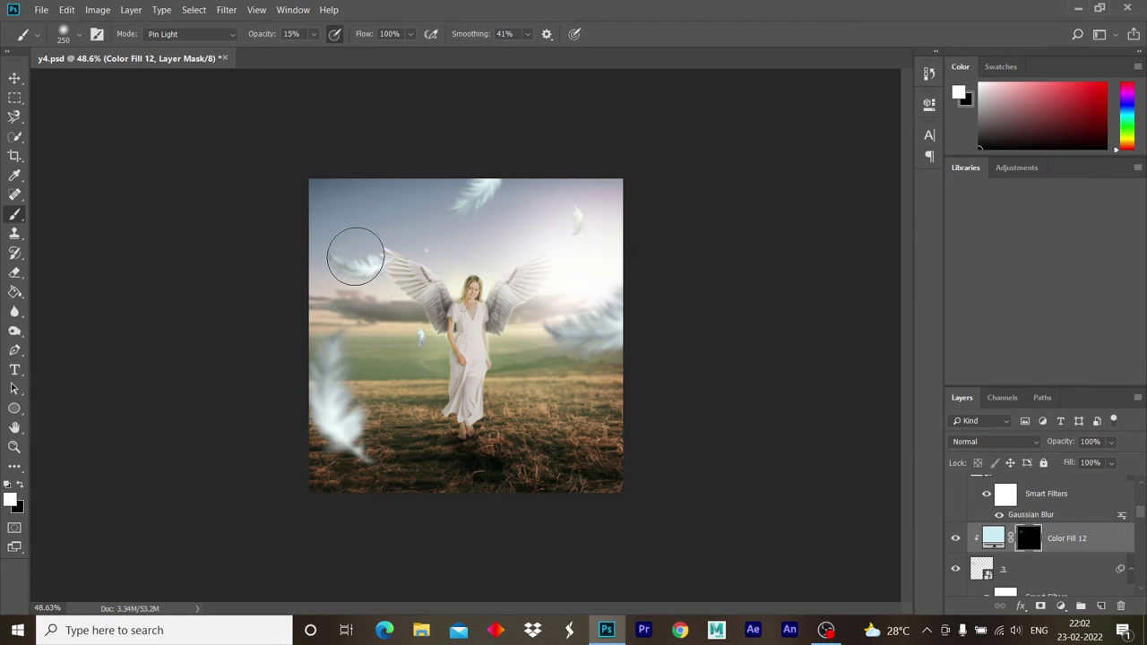
- Add a Brightness/Contrast adjustment with contrast 50 to the SUBJECT layer
mouse_move(342, 297)
left_mouse_down()
mouse_move(475, 358)
mouse_move(501, 398)
left_mouse_up()
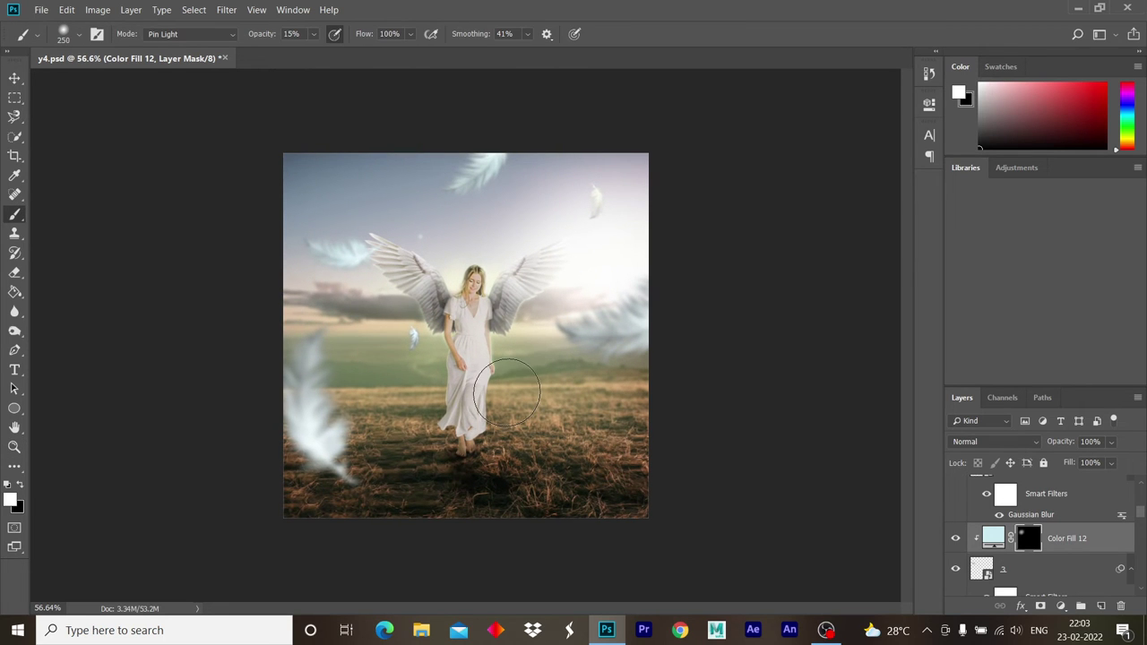
scroll(1098, 508, "down", 3)
scroll(1098, 508, "down", 3)
scroll(1099, 508, "down", 3)
scroll(1099, 508, "down", 3)
left_click(1094, 513)
left_click(1061, 606)
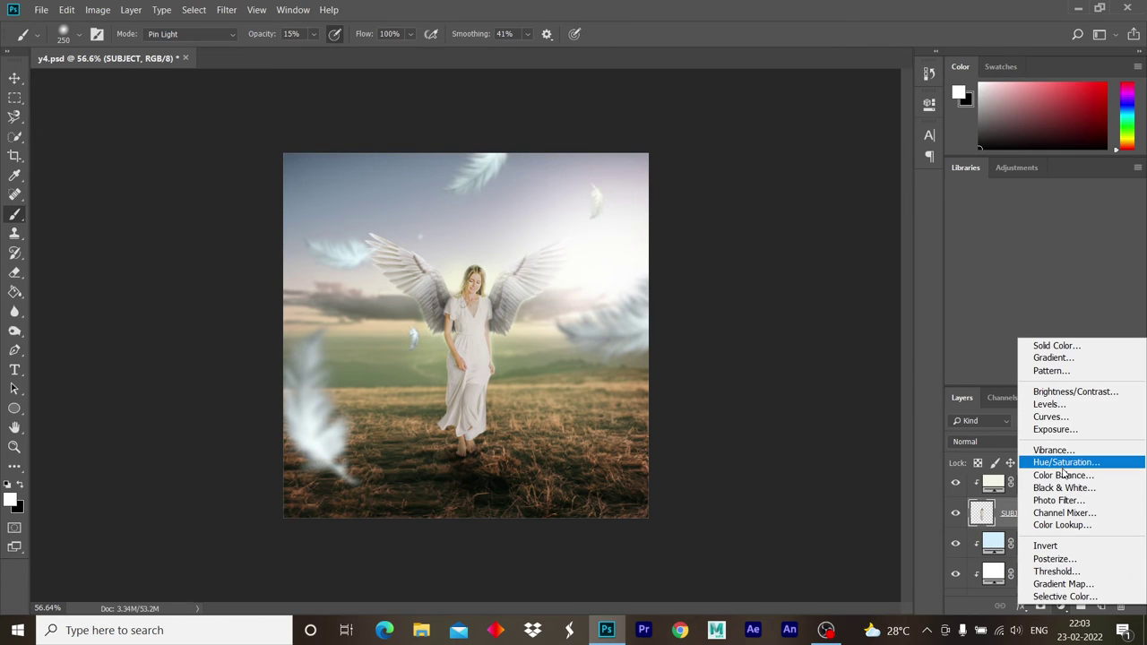
left_click(1030, 389)
left_click_drag(800, 212, 880, 212)
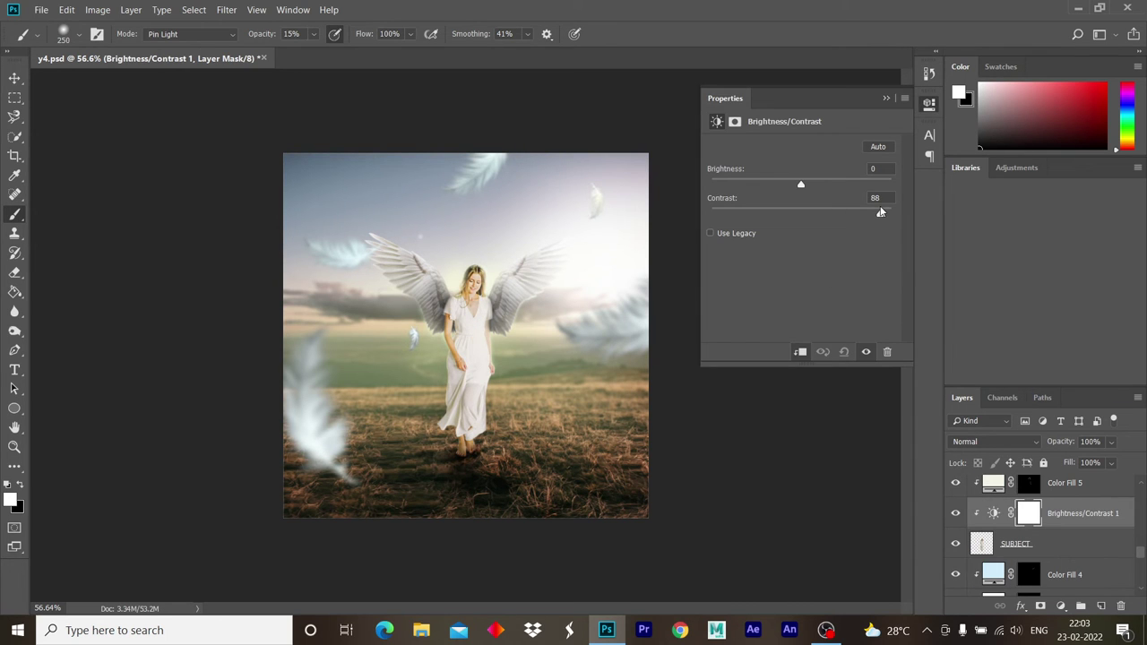
type("50")
left_click(886, 97)
- Add a red Solid Color fill above Color Fill 11 with an inverted mask
left_click_drag(697, 396, 681, 396)
scroll(1082, 493, "down", 3)
scroll(1082, 493, "down", 2)
scroll(1081, 494, "down", 2)
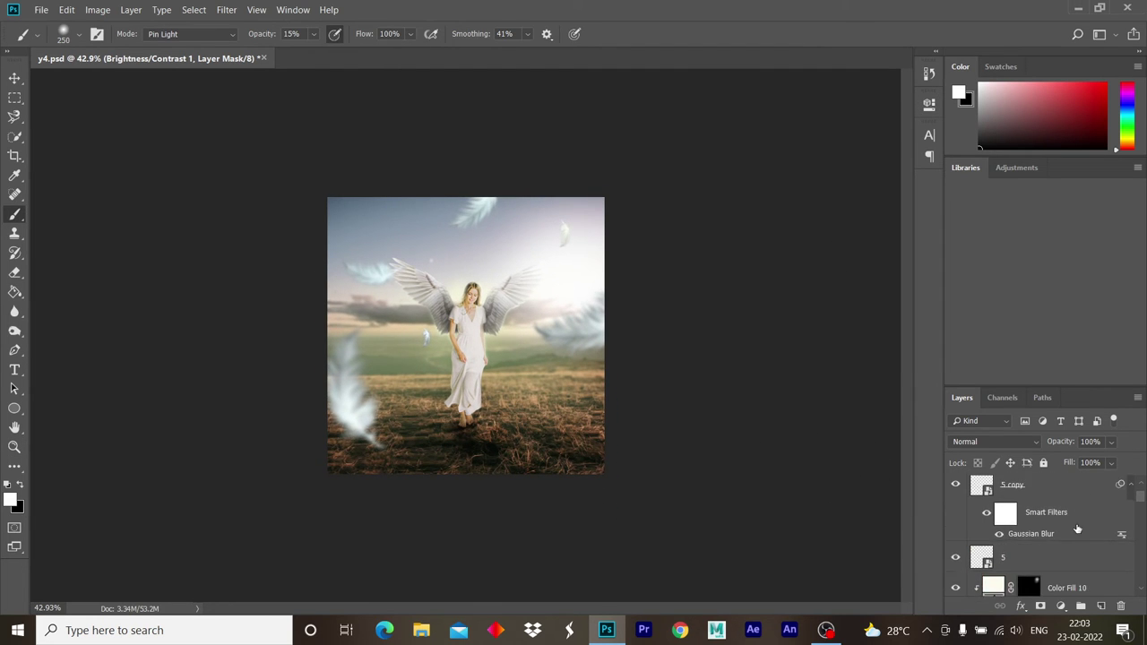
scroll(1075, 536, "down", 2)
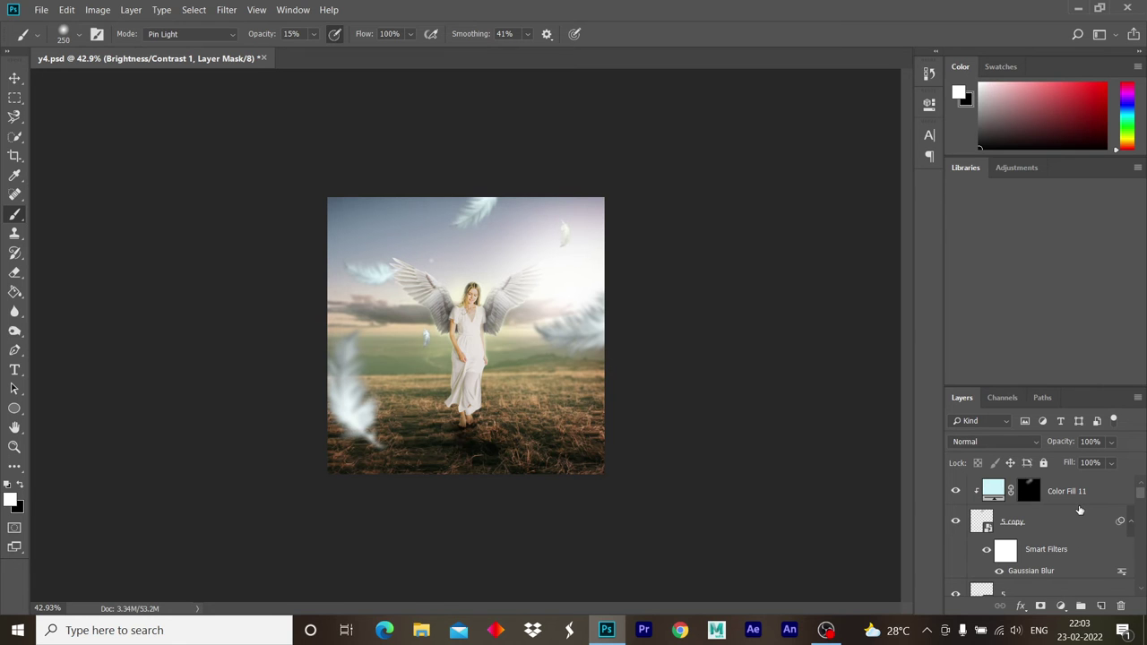
left_click(1079, 507)
left_click(1061, 606)
left_click(1075, 344)
left_click(852, 186)
left_click(876, 187)
left_click(1064, 168)
left_click(1017, 491)
key("ctrl+i")
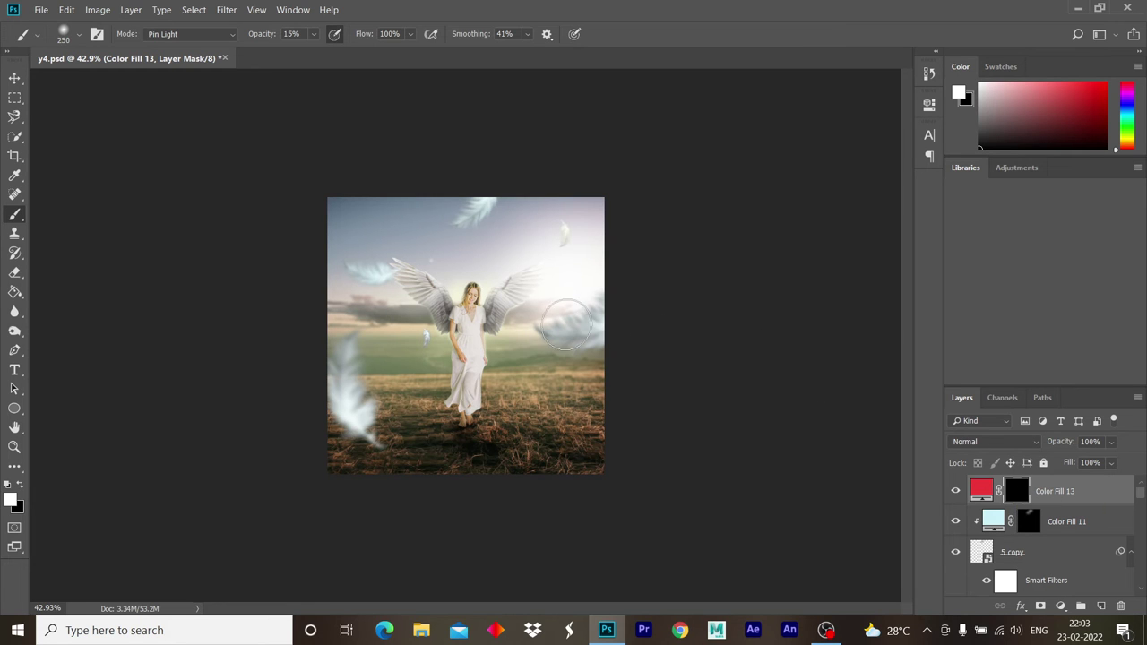
- Set a 1300 px brush at 5 opacity and paint a faint tint over the right sky
scroll(566, 323, "up", 2)
left_click(79, 34)
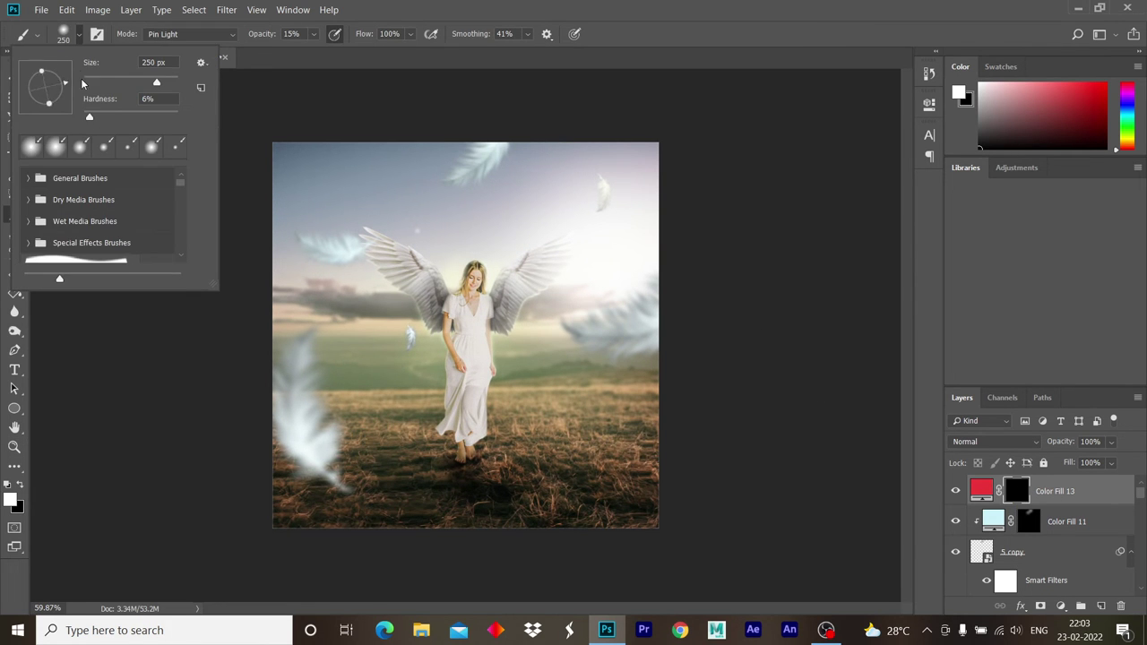
left_click(464, 52)
key("bracketright")
key("bracketright")
key("bracketright")
left_click(288, 34)
type("5")
left_click_drag(589, 293, 644, 376)
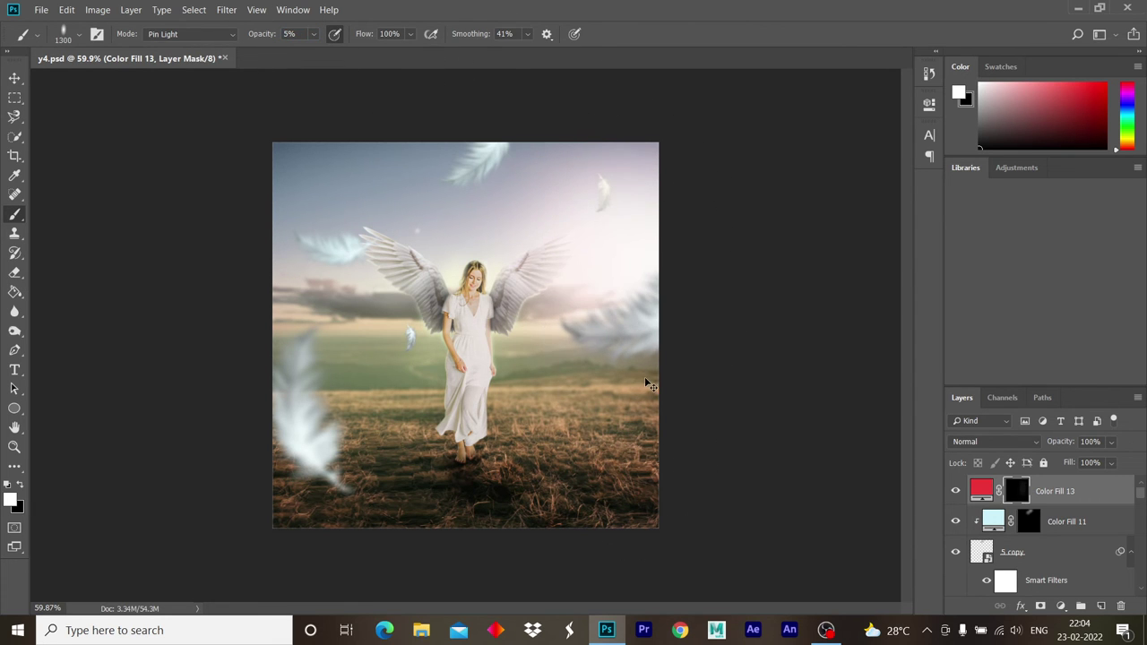
- Change Color Fill 13 to a lighter cyan and paint a faint tint across its mask
double_click(981, 490)
left_click(932, 266)
left_click(822, 193)
left_click(1063, 168)
key("b")
left_click(1015, 491)
left_click_drag(356, 327, 448, 295)
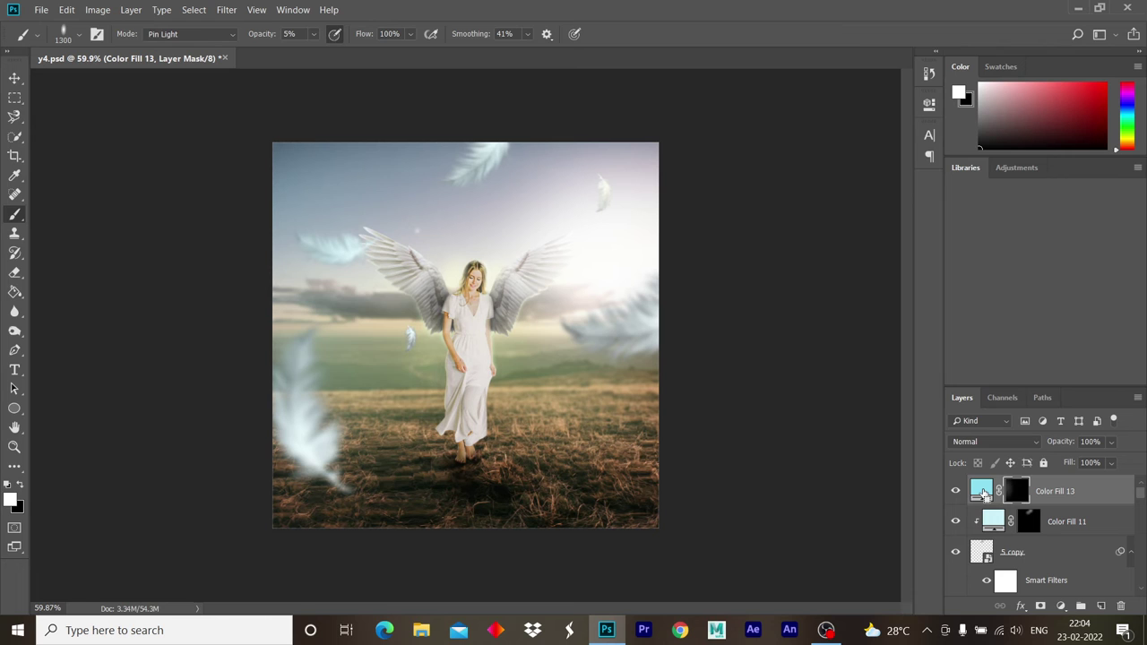
- Set Color Fill 13 to black, then delete the layer
double_click(983, 491)
left_click(694, 380)
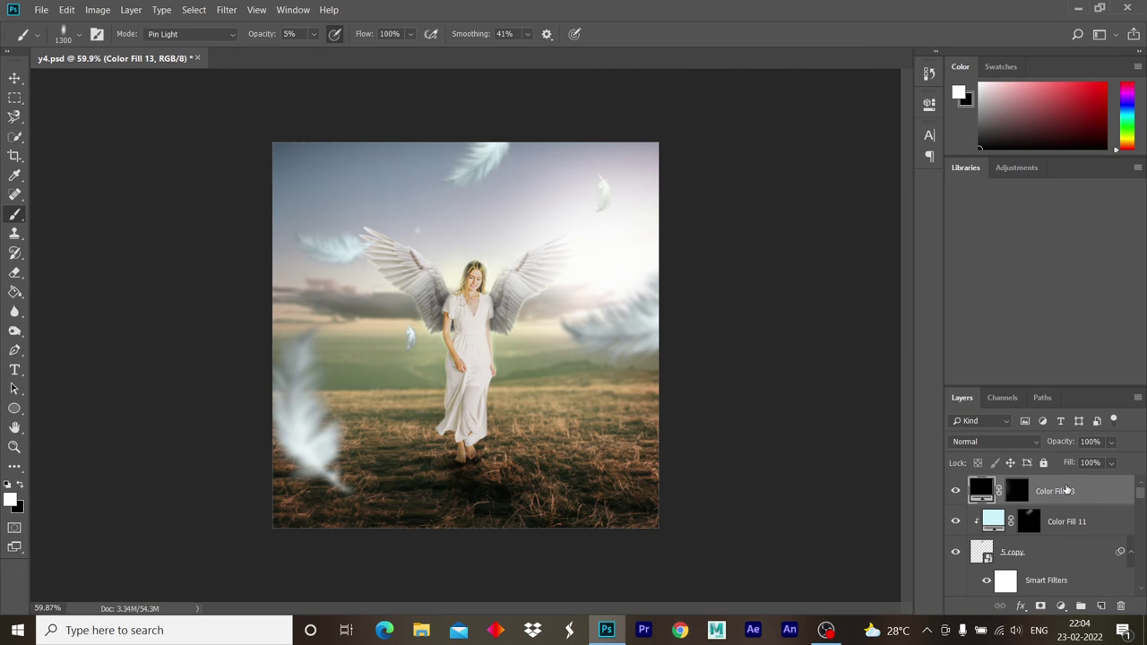
key("Delete")
scroll(1026, 512, "down", 2)
scroll(1048, 537, "down", 2)
scroll(1066, 553, "down", 1)
- Add a new black Solid Color fill layer with its mask inverted
left_click(1061, 606)
left_click(985, 336)
left_click(744, 405)
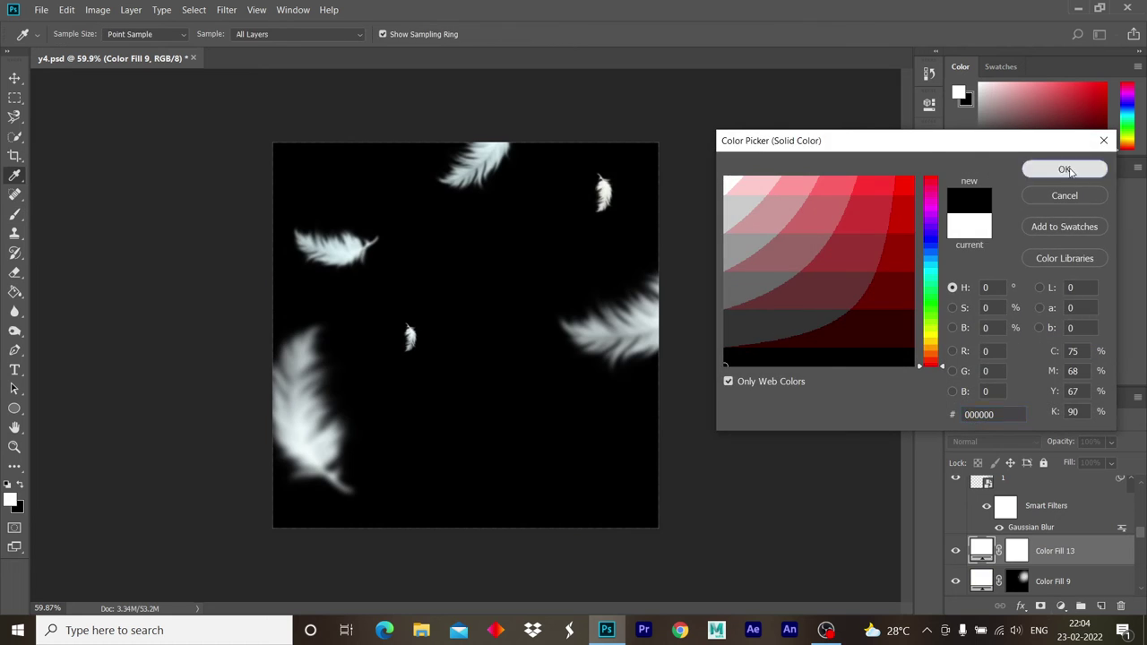
left_click(1062, 169)
key("ctrl+o")
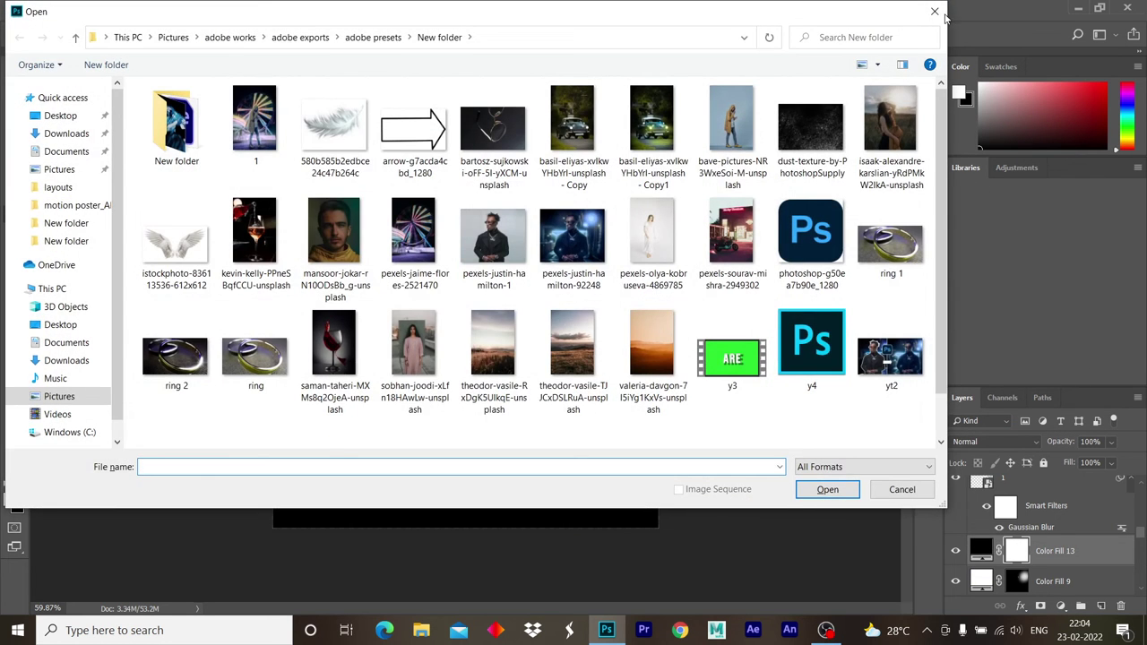
key("Escape")
key("ctrl+i")
- Shrink the brush, zoom out to the whole image, and select the 5 copy layer
key("bracketleft")
key("bracketleft")
key("bracketleft")
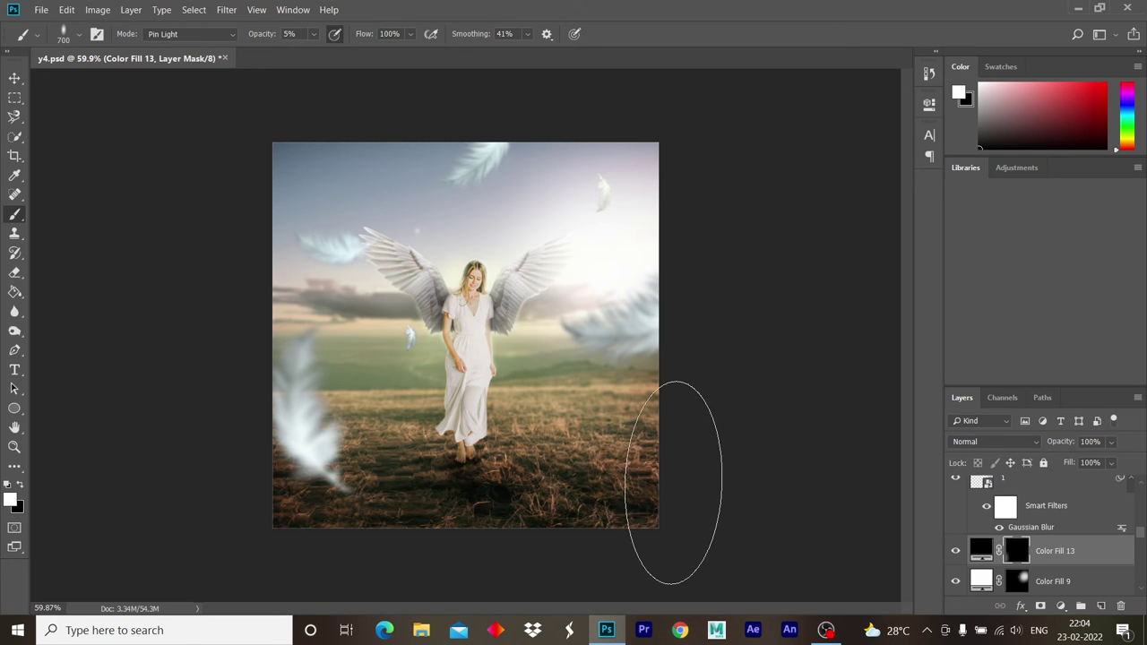
mouse_move(346, 495)
left_mouse_down()
mouse_move(290, 451)
mouse_move(300, 459)
left_mouse_up()
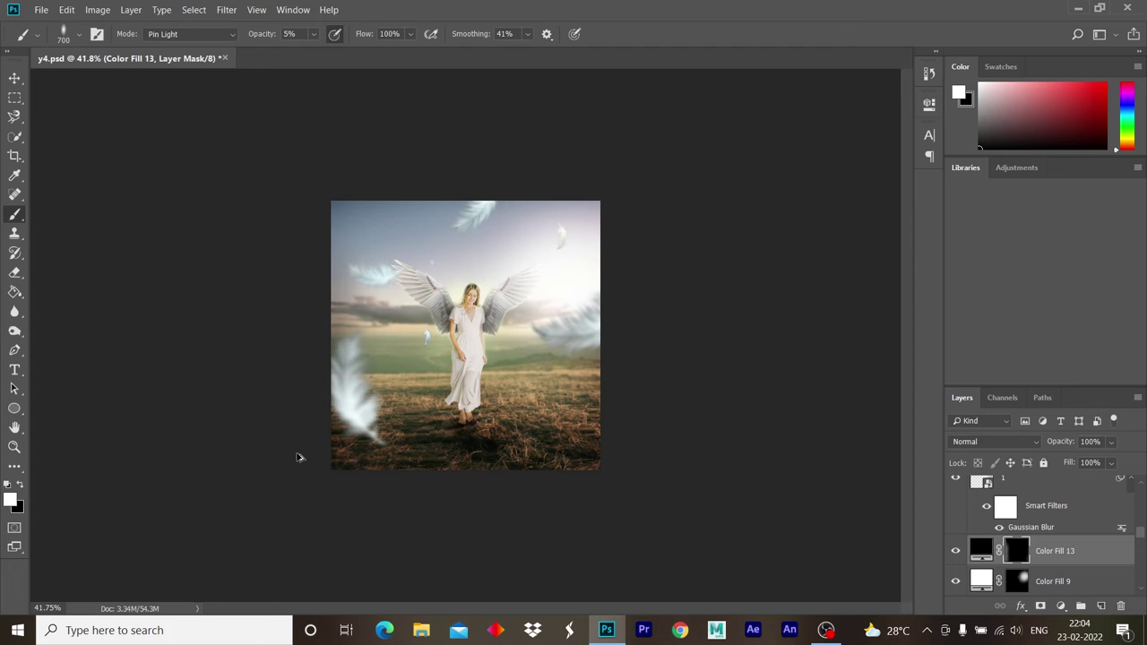
scroll(1044, 529, "up", 3)
scroll(1043, 529, "up", 3)
left_click(1049, 523)
- Adjust the size and angle of the small feather on layer 5
key("v")
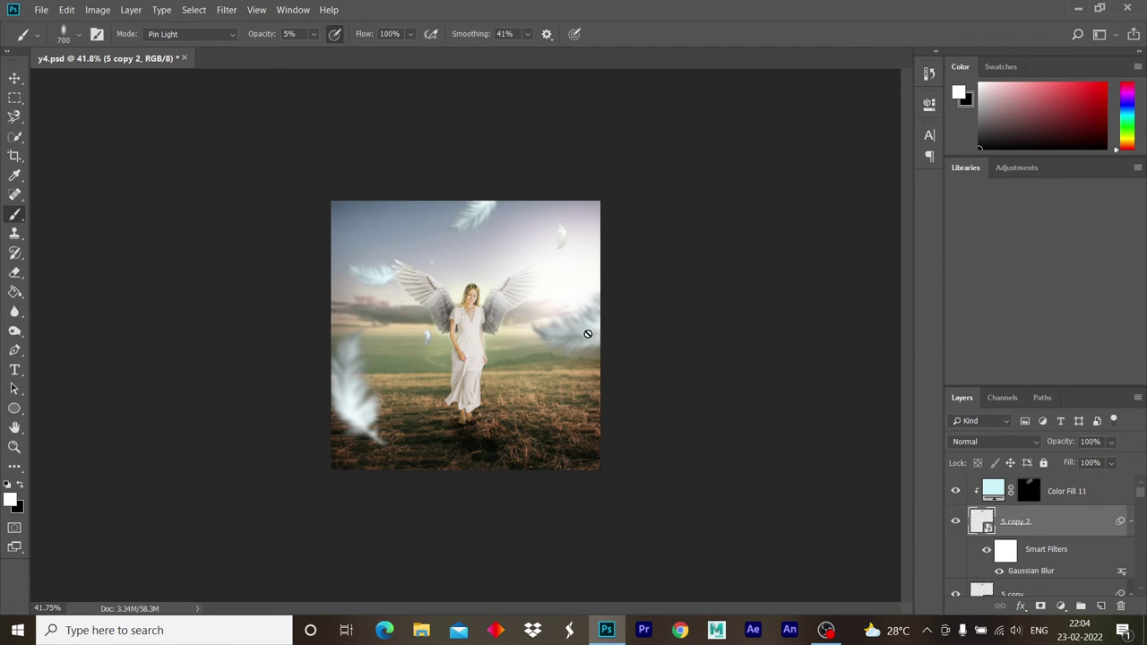
left_click_drag(589, 333, 516, 376)
left_click(1026, 543)
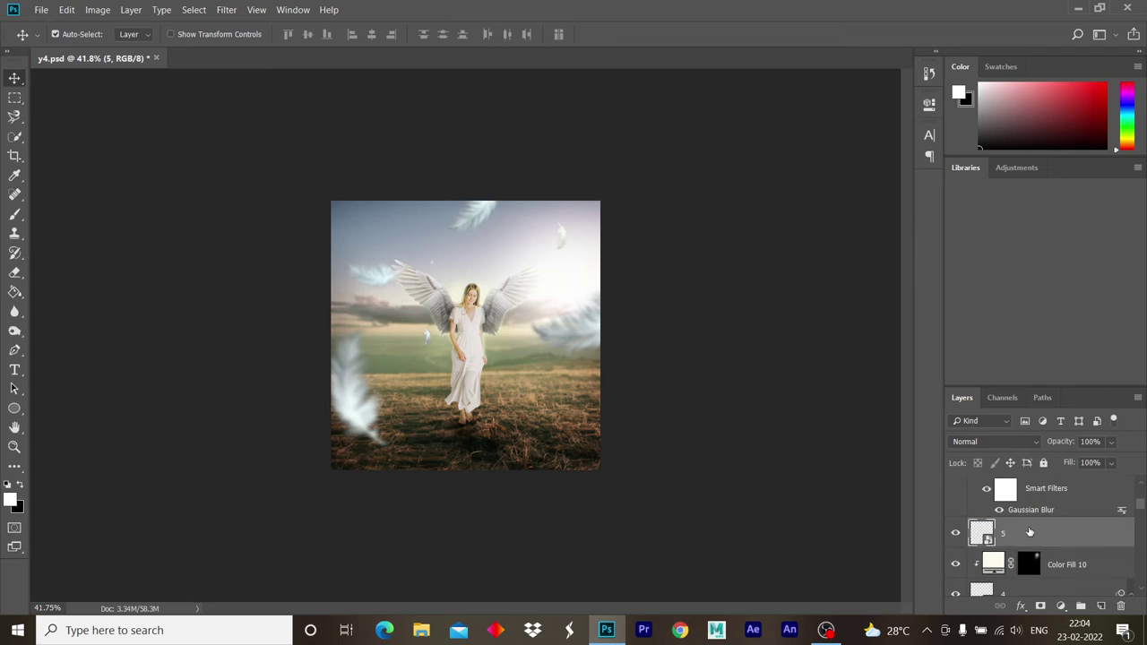
key("ctrl+t")
left_click_drag(430, 350, 467, 373)
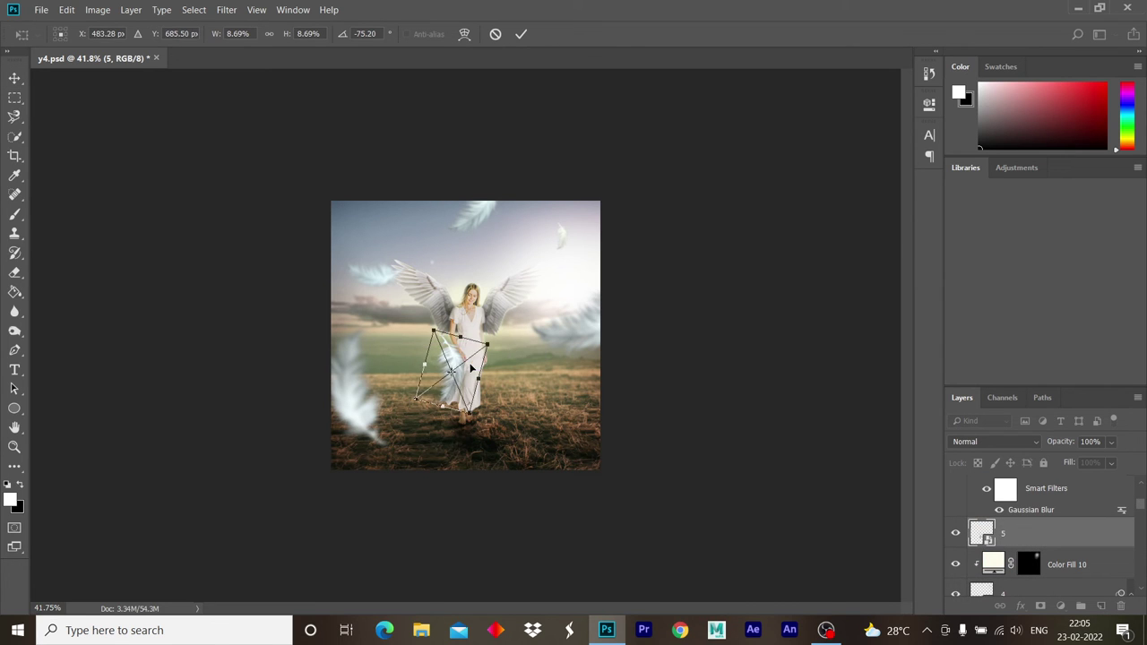
key("Return")
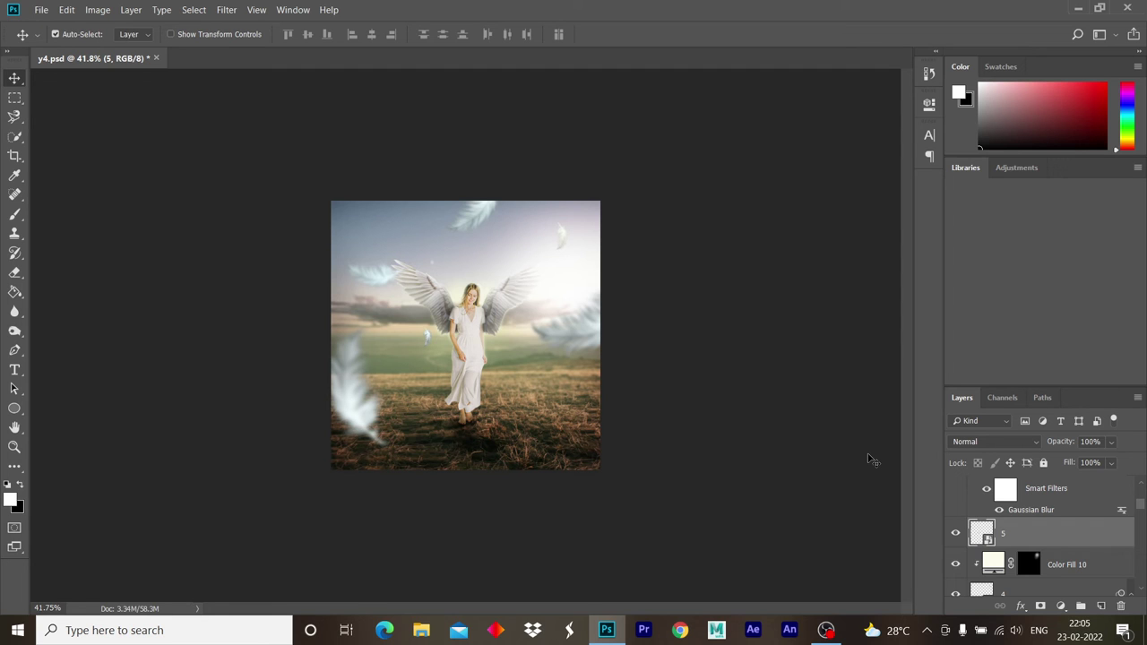
- Duplicate the feather and place the copy, enlarged to about 21.6%, in the lower right
key("ctrl+j")
left_click(1028, 529)
key("ctrl+t")
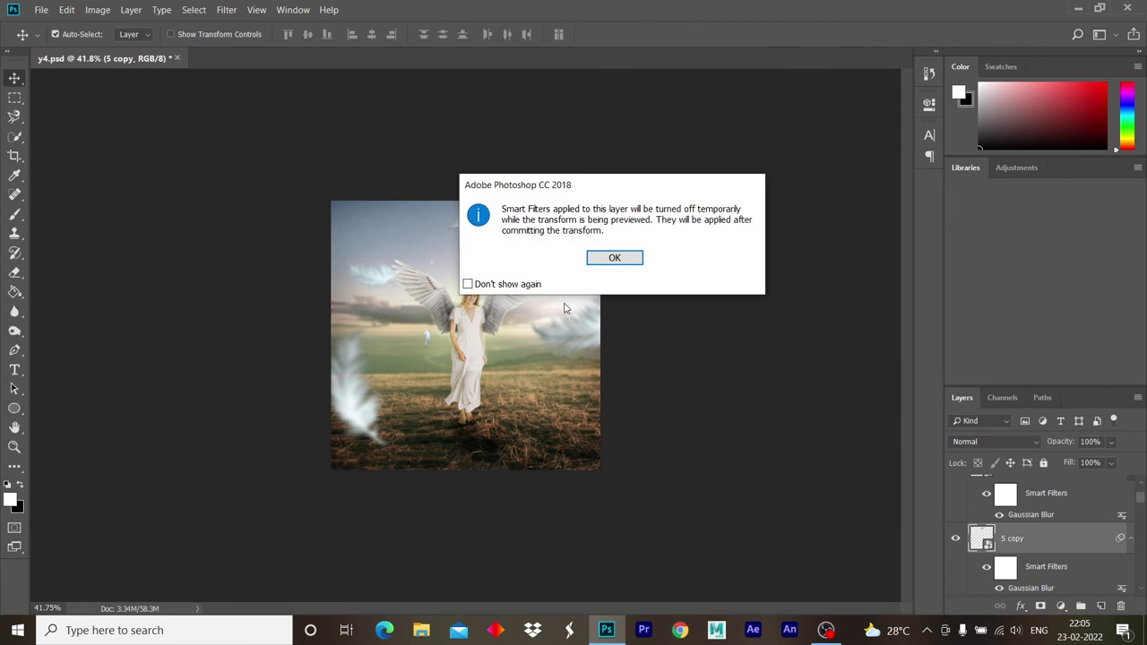
key("Return")
mouse_move(499, 218)
left_mouse_down()
mouse_move(541, 331)
mouse_move(490, 494)
left_mouse_up()
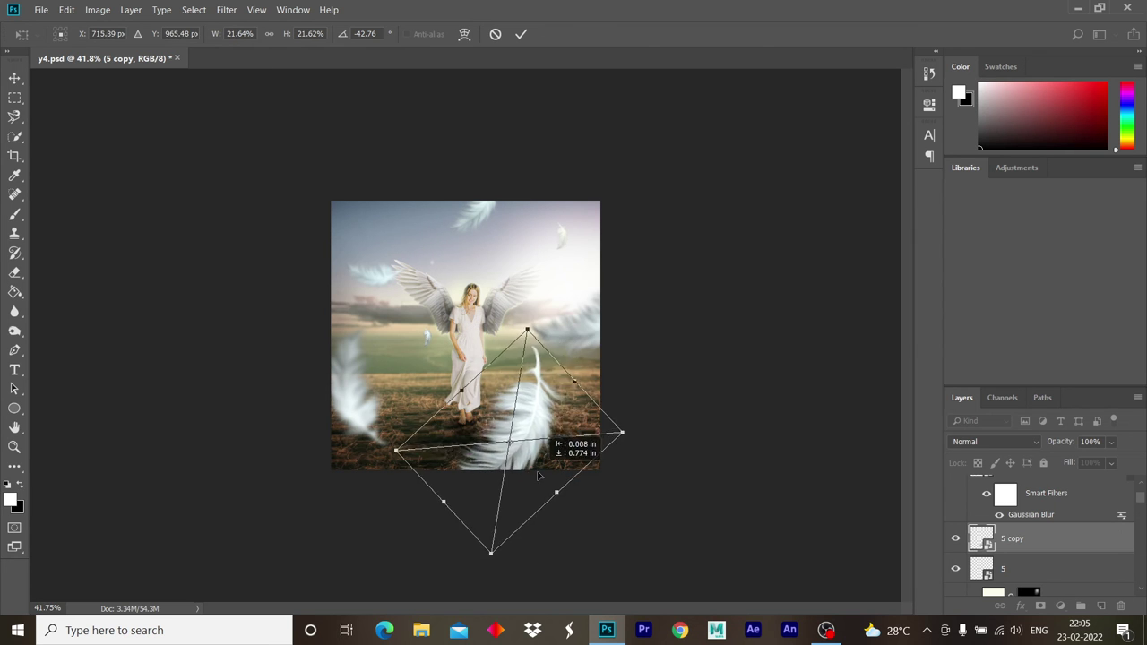
mouse_move(529, 421)
left_mouse_down()
mouse_move(583, 436)
mouse_move(610, 470)
left_mouse_up()
key("Return")
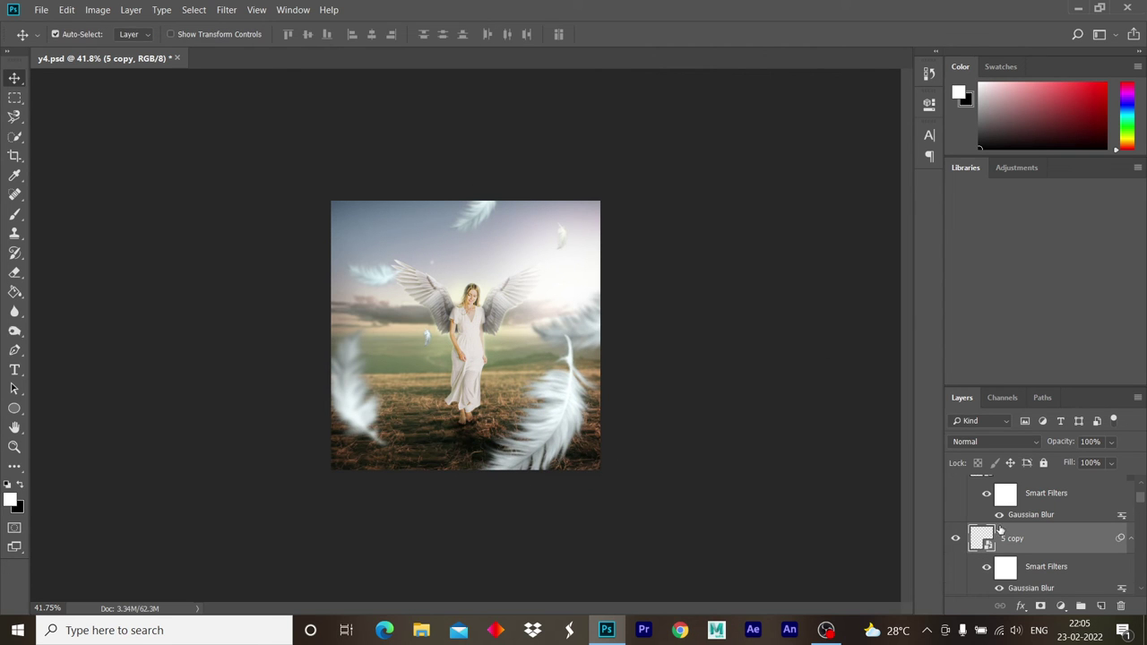
- Change the 5 copy Gaussian Blur smart filter radius to 9.6 pixels
double_click(1035, 587)
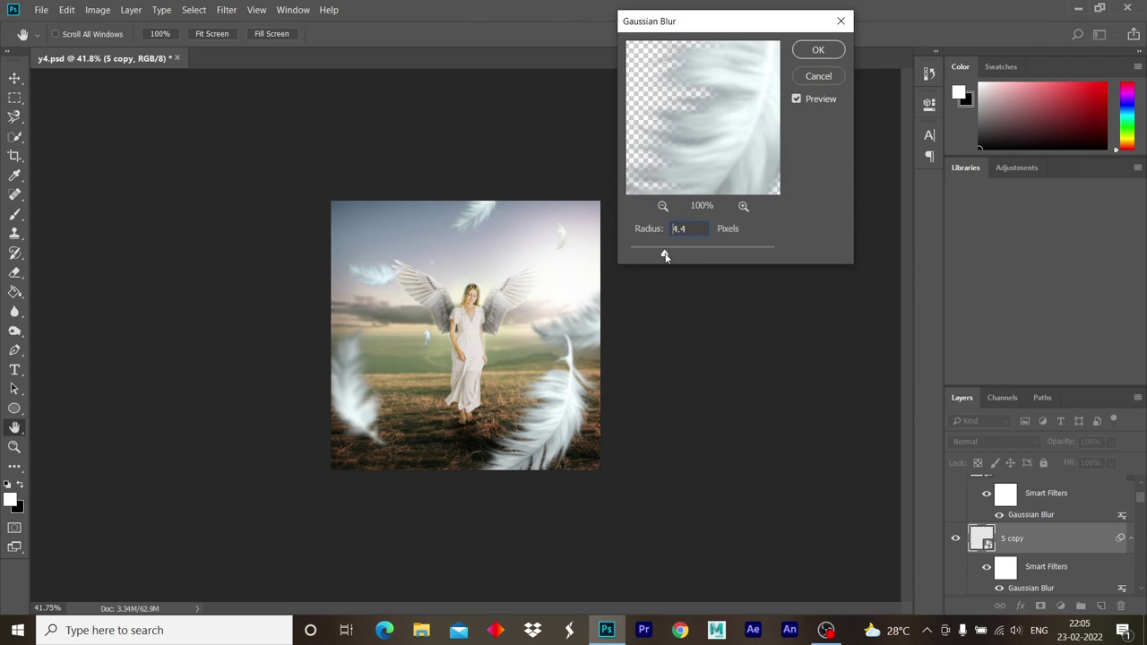
left_click_drag(714, 257, 686, 257)
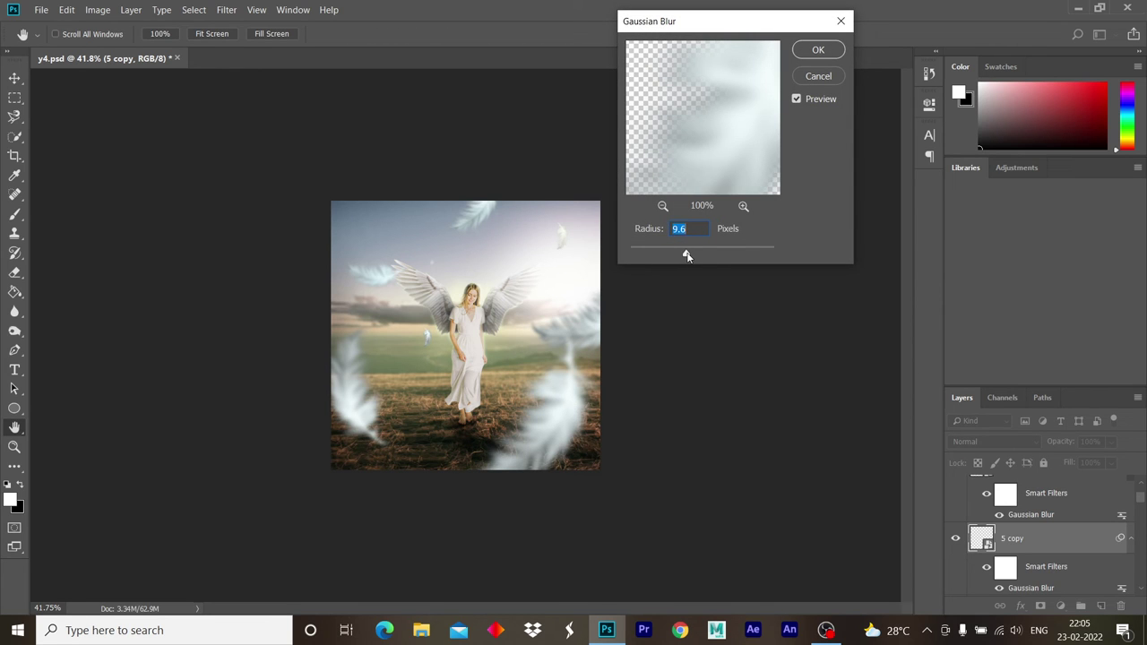
left_click(815, 49)
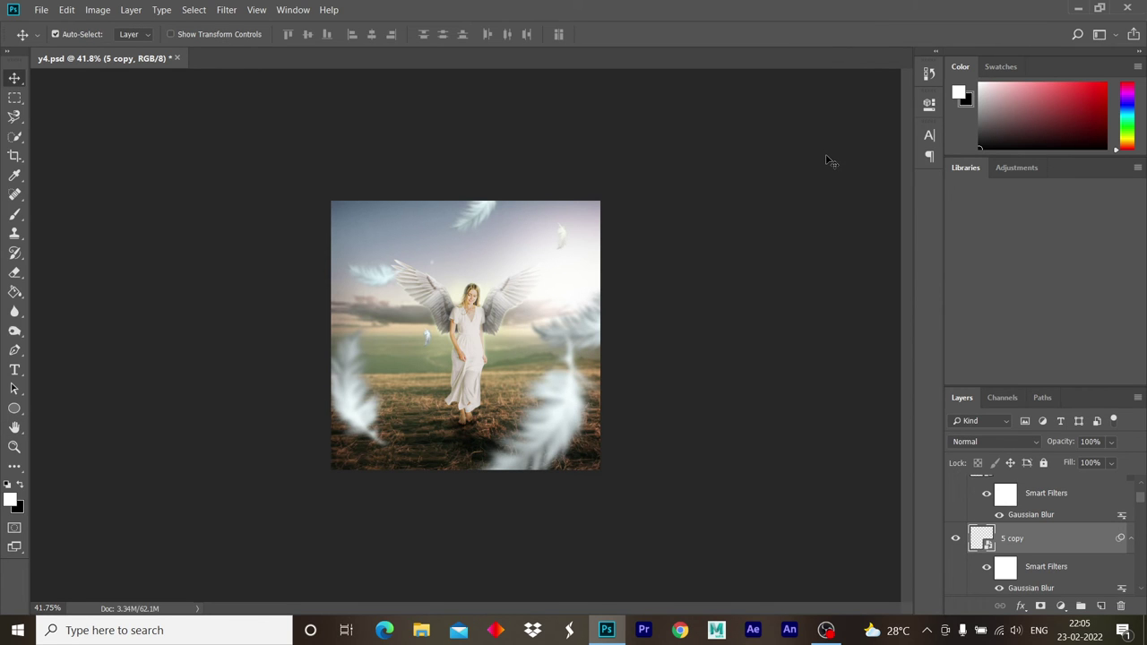
- Place the pexels-cottonbro-9665188 bokeh image and rotate it about 90 degrees
left_click(555, 311, "ctrl")
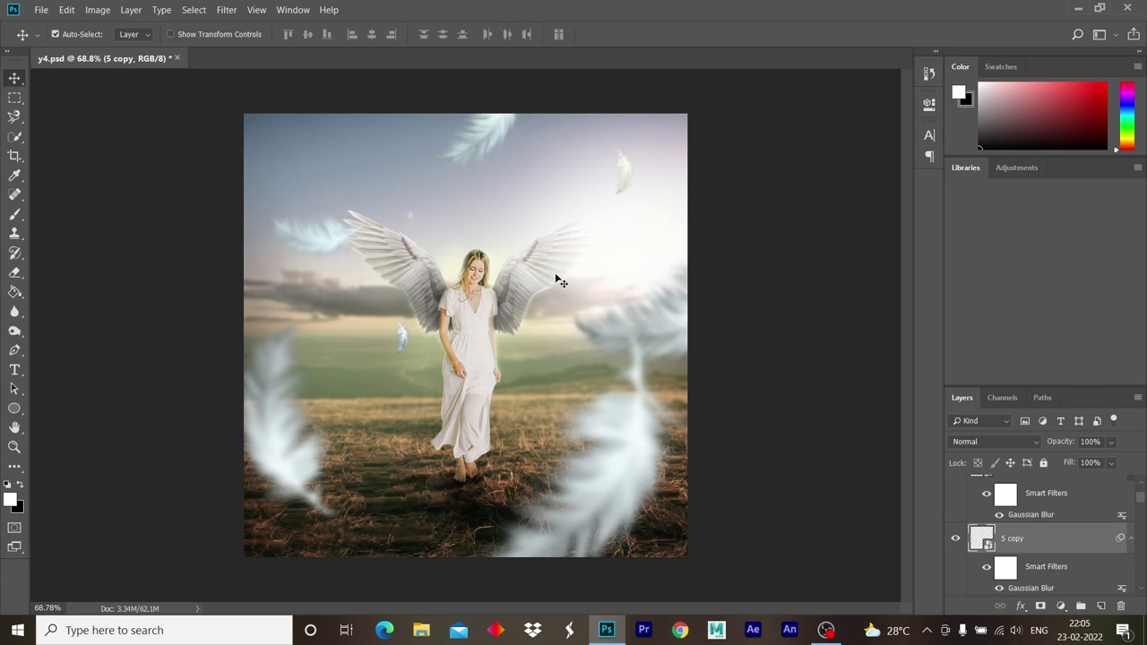
left_click_drag(555, 274, 549, 274)
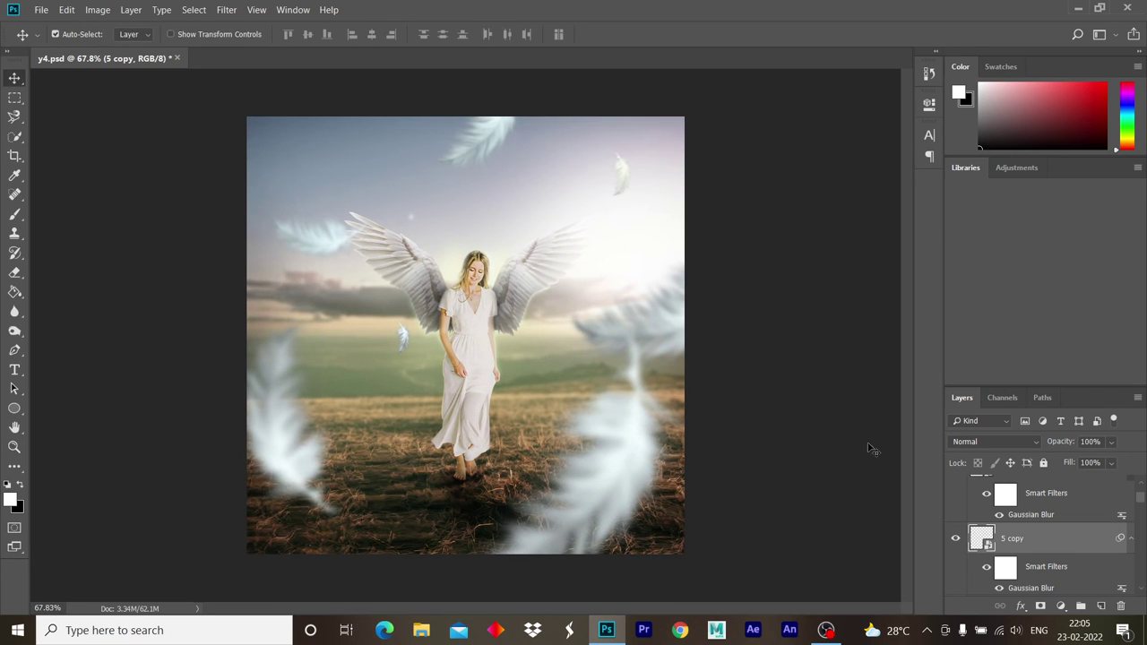
left_click_drag(790, 421, 1026, 469)
left_click_drag(620, 567, 699, 183)
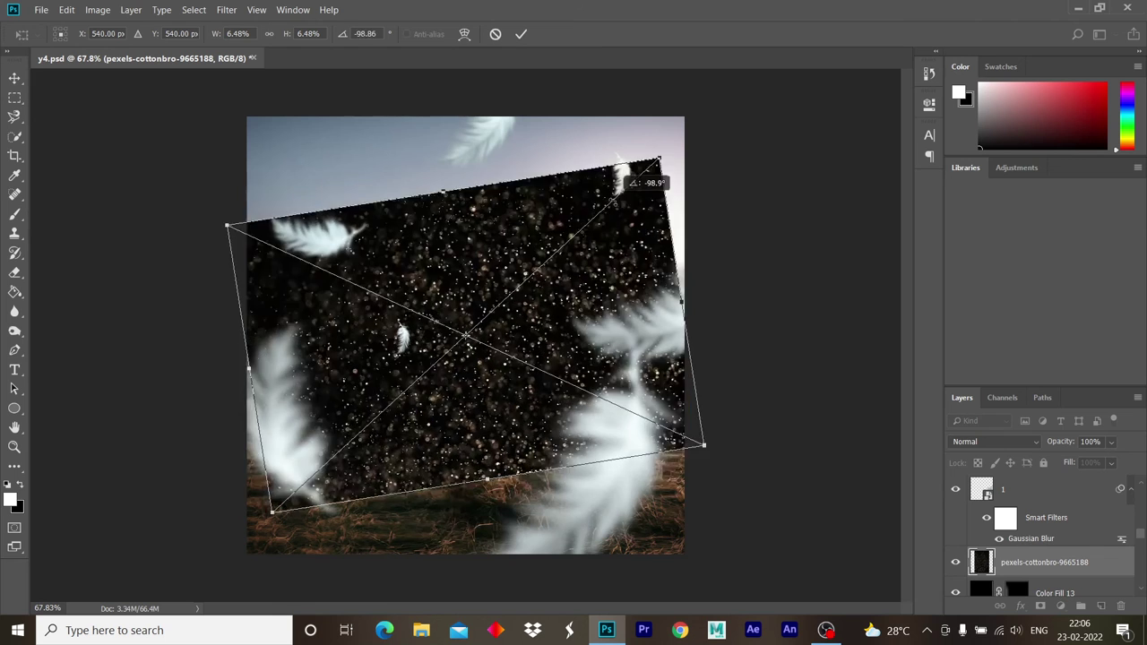
- Set the bokeh layer to Screen, shift it down, and add an inverted mask
key("Return")
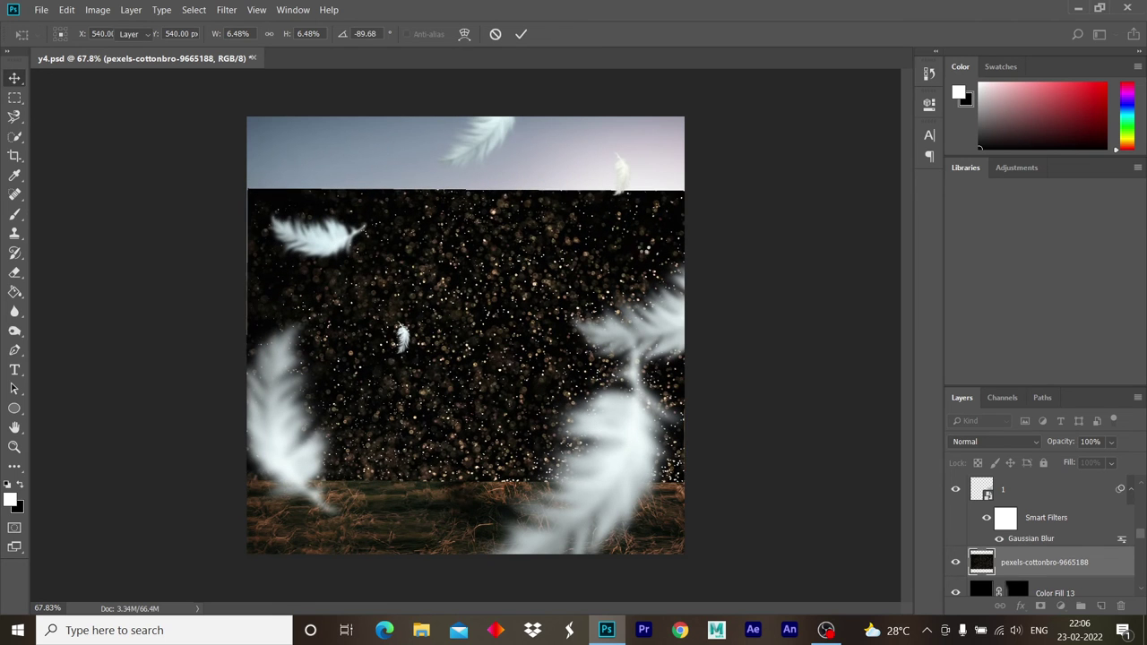
left_click(994, 441)
left_click(985, 190)
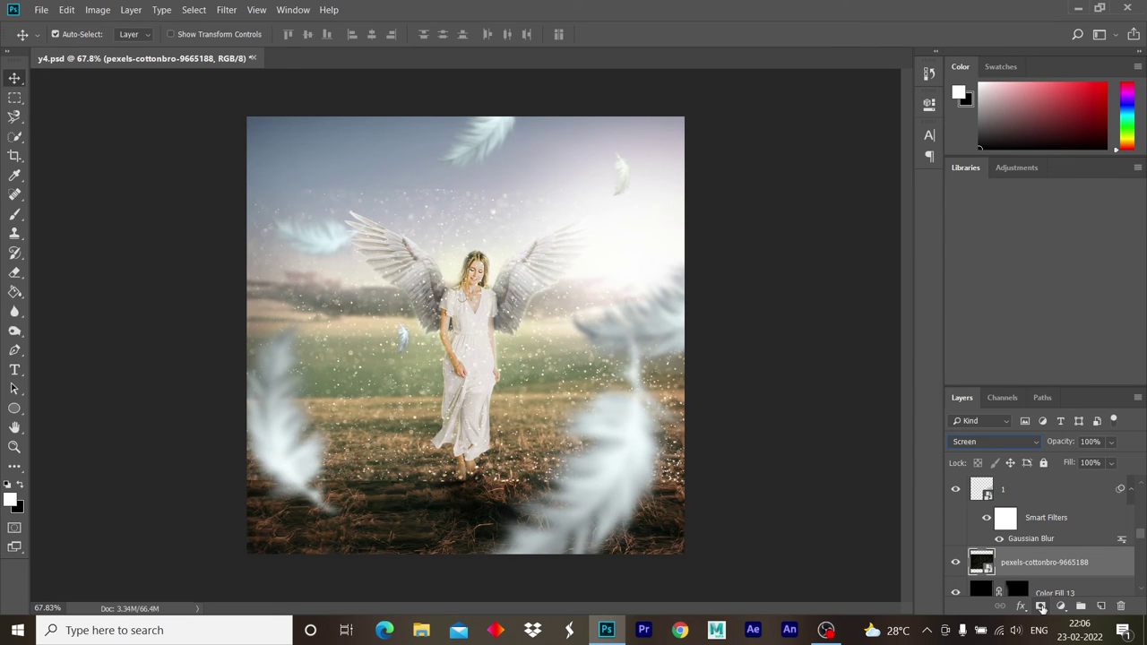
left_click(1040, 606)
mouse_move(521, 407)
left_mouse_down()
mouse_move(513, 564)
mouse_move(512, 512)
left_mouse_up()
key("ctrl+i")
- Paint the bokeh mask to reveal sparkles across the lower left and centre of the field
key("b")
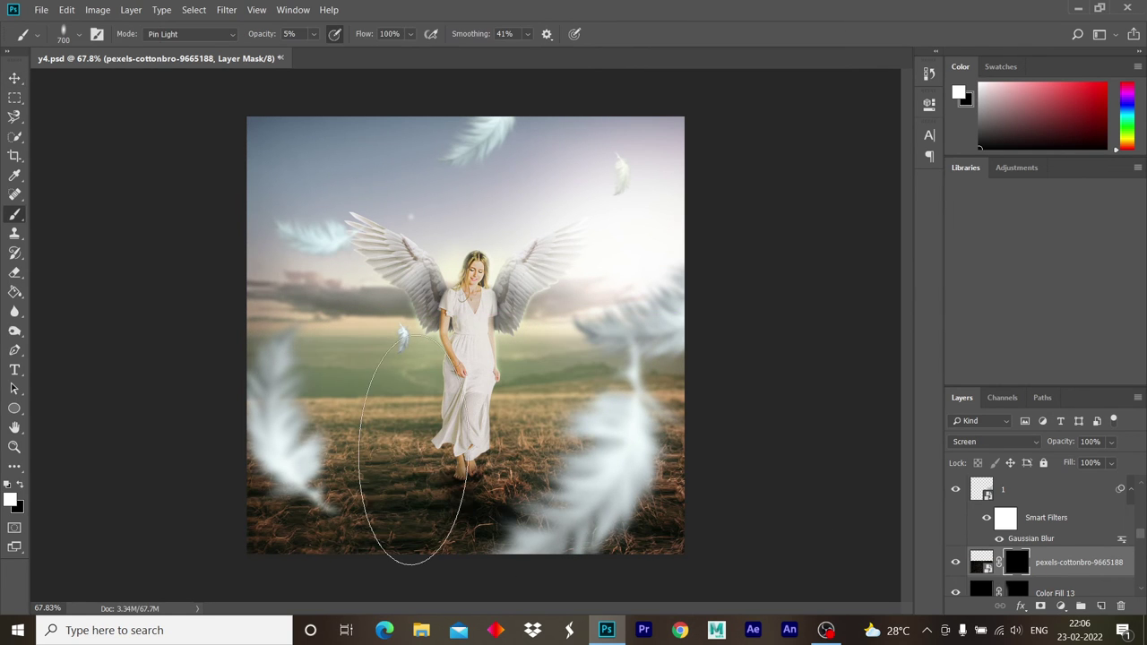
left_click(62, 35)
left_click(322, 537)
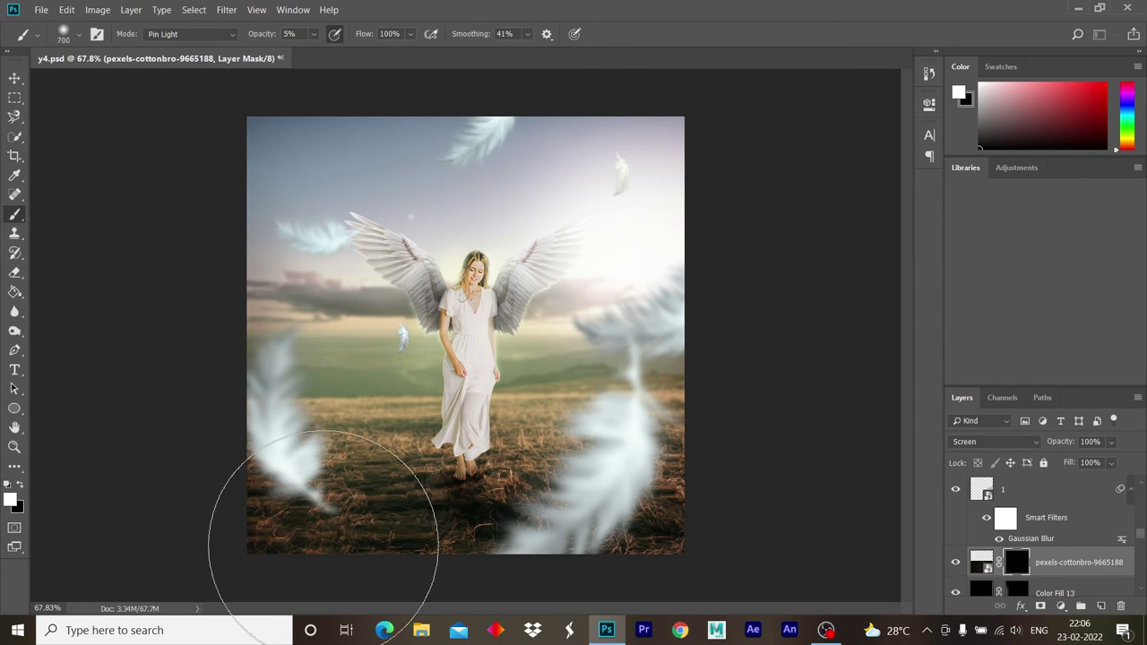
mouse_move(440, 513)
left_mouse_down()
mouse_move(269, 397)
mouse_move(326, 428)
left_mouse_up()
mouse_move(575, 489)
left_mouse_down()
mouse_move(627, 448)
mouse_move(294, 525)
mouse_move(460, 482)
left_mouse_up()
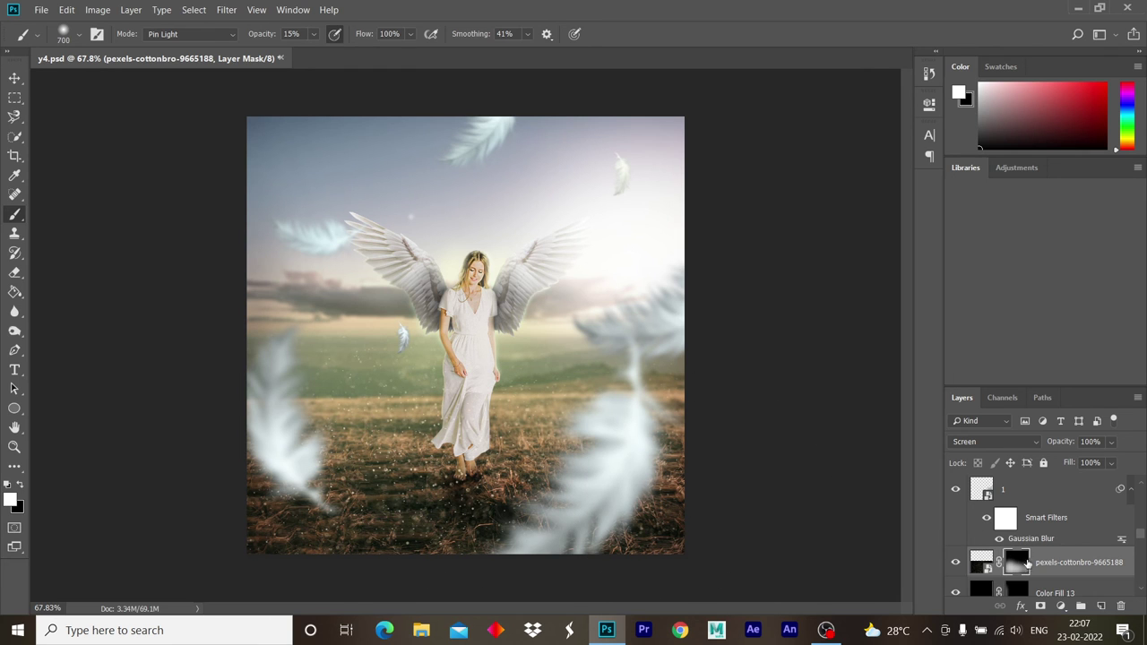
scroll(1042, 535, "down", 2)
- Place the sparkle image as an embedded layer, fit it to the canvas, and blend it in Screen mode
scroll(1042, 535, "down", 3)
scroll(1042, 535, "down", 3)
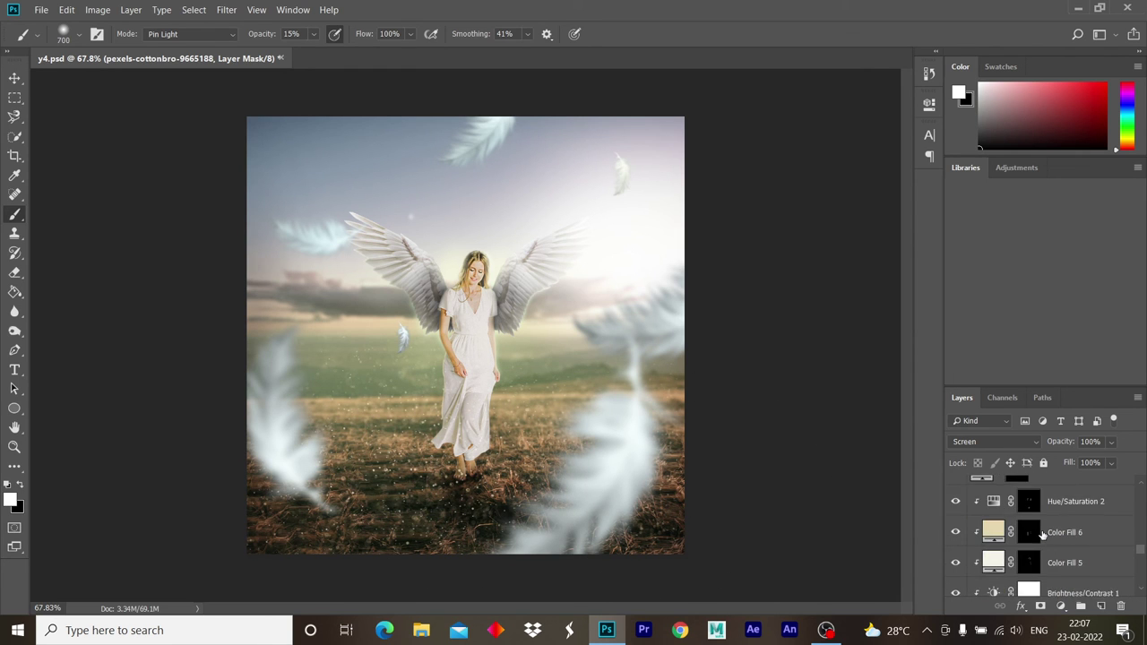
left_click(1026, 508)
left_click(41, 10)
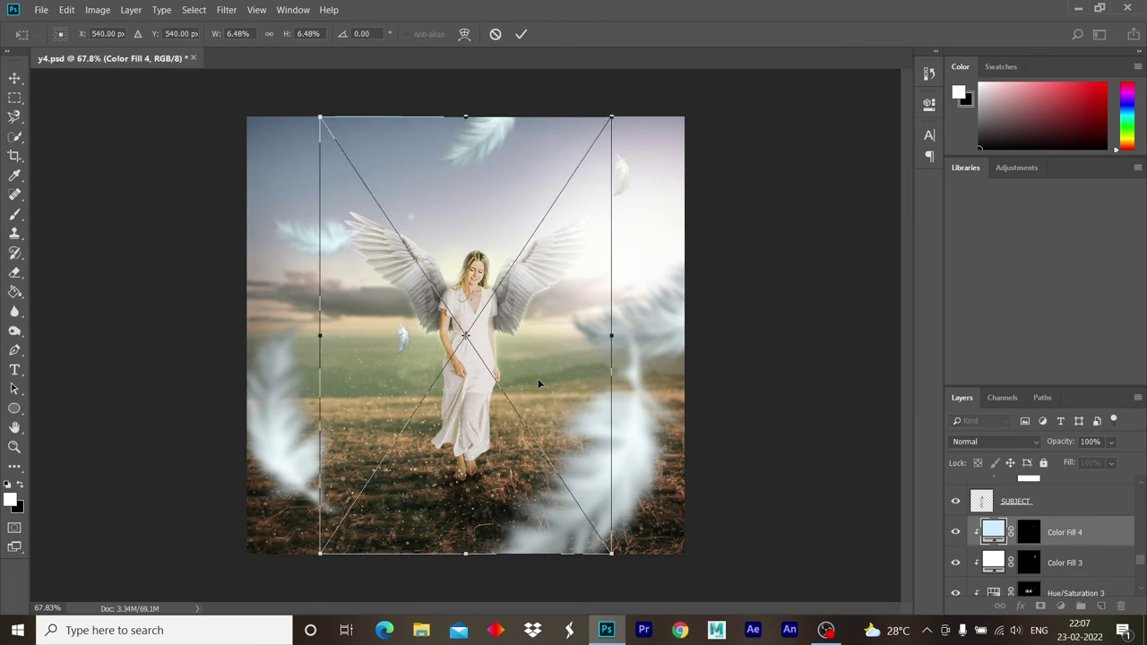
left_click(122, 277)
left_click_drag(621, 559, 618, 220)
key("Return")
left_click(995, 441)
left_click(960, 189)
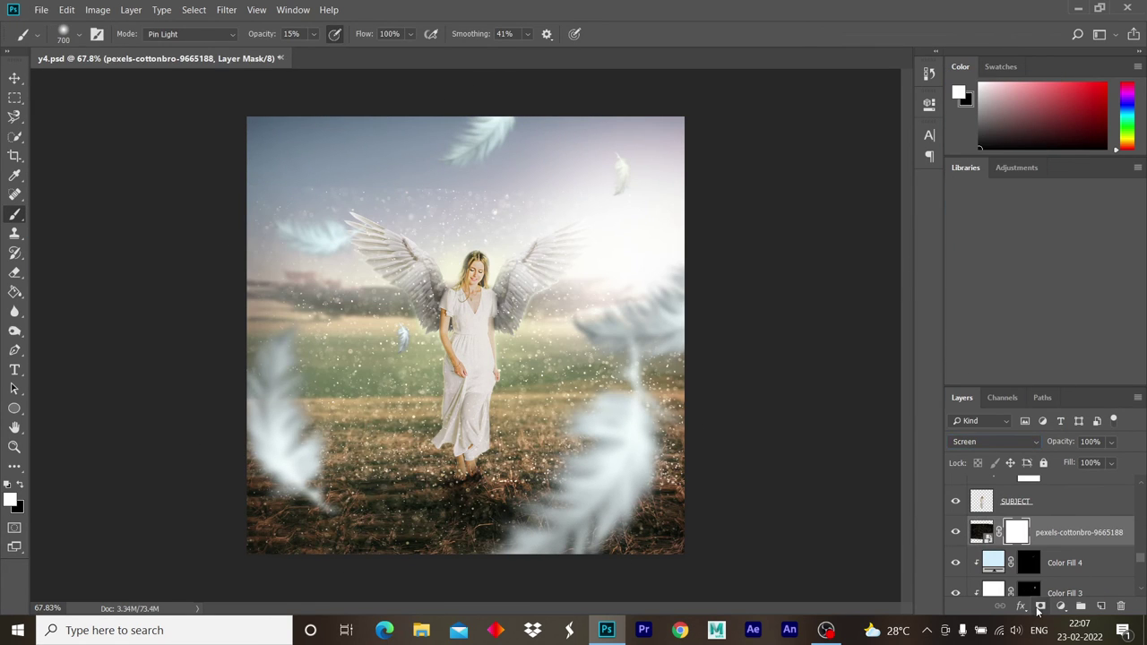
- Invert the sparkle mask and brush sparkles back around the woman and her feet, brush size 250
key("ctrl+i")
mouse_move(480, 344)
left_mouse_down()
mouse_move(614, 370)
mouse_move(281, 384)
mouse_move(256, 410)
mouse_move(367, 359)
mouse_move(448, 243)
left_mouse_up()
key("x")
scroll(1035, 536, "down", 5)
scroll(1034, 536, "up", 3)
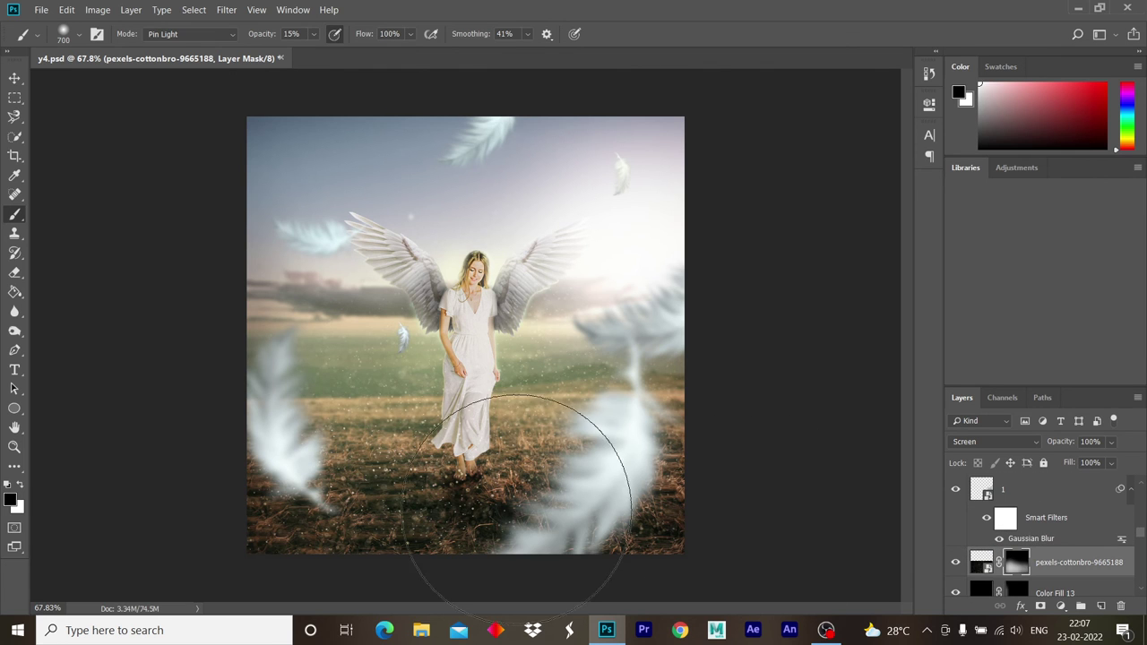
key("x")
left_click_drag(394, 533, 439, 535)
scroll(474, 521, "down", 3)
scroll(474, 521, "up", 4)
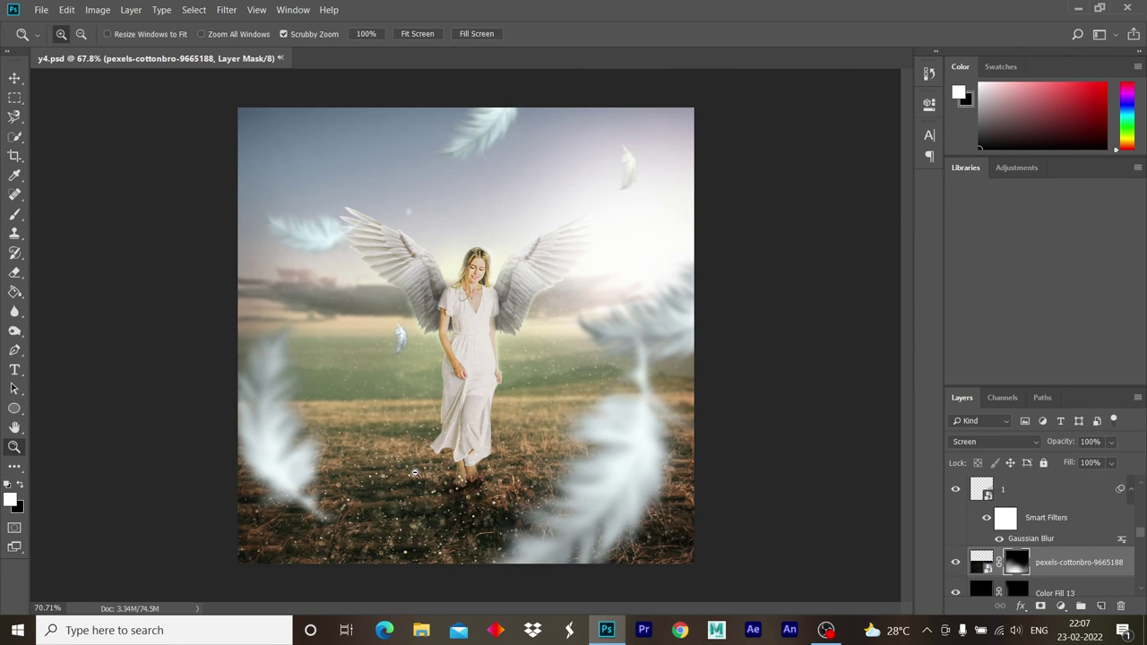
scroll(1073, 565, "down", 2)
scroll(1074, 564, "down", 1)
left_click(1074, 563)
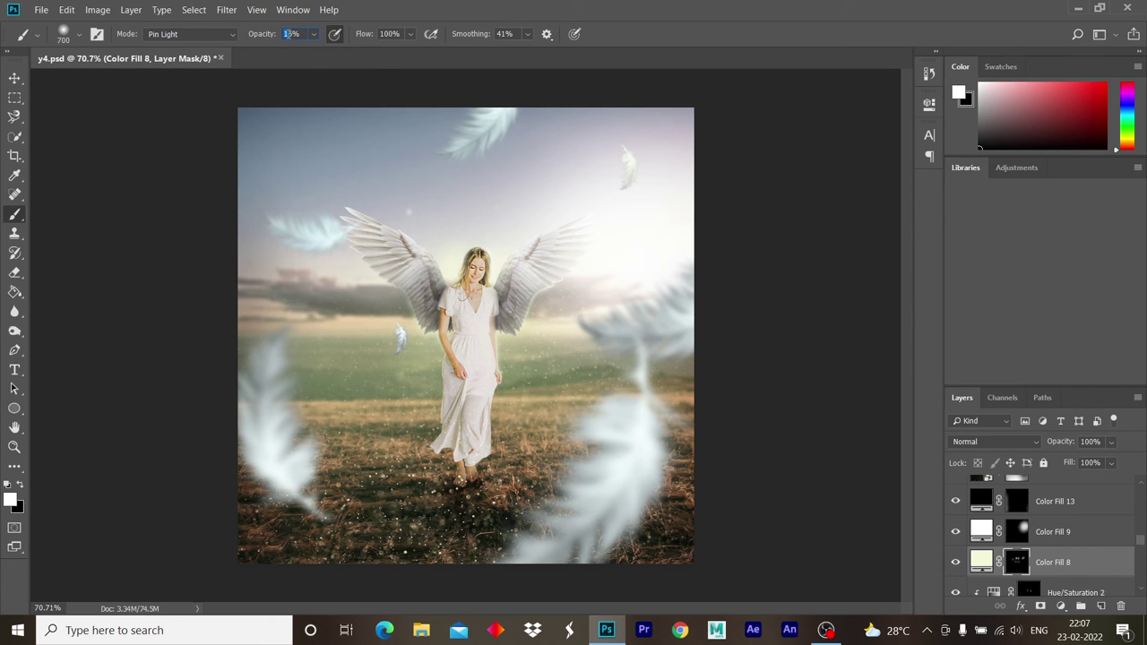
key("bracketleft")
key("bracketleft")
key("bracketleft")
- Select the sparkle layer in the Layers panel and show the fill and adjustment layer list
scroll(1053, 556, "up", 1)
scroll(1053, 557, "up", 2)
scroll(1052, 556, "up", 2)
scroll(1053, 556, "up", 2)
scroll(1052, 556, "down", 2)
scroll(1053, 556, "down", 2)
left_click(1066, 581)
left_click(1061, 606)
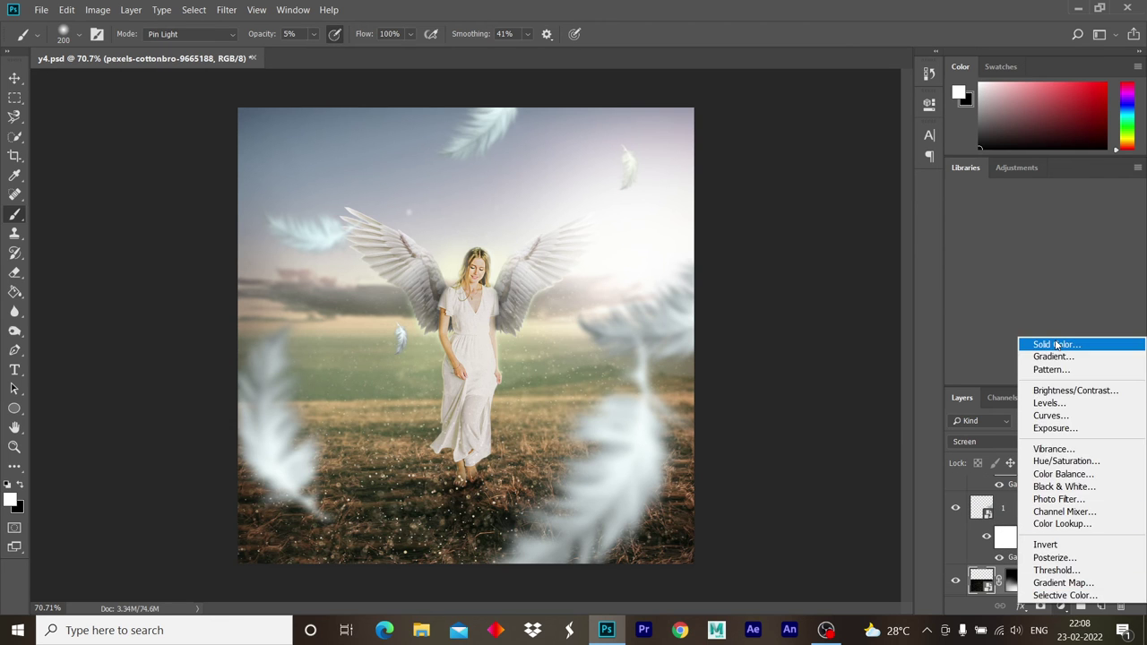
- Add a Solid Color fill layer in pale yellow #ffffcc
left_click(1057, 346)
left_click(931, 335)
left_click_drag(759, 180, 740, 190)
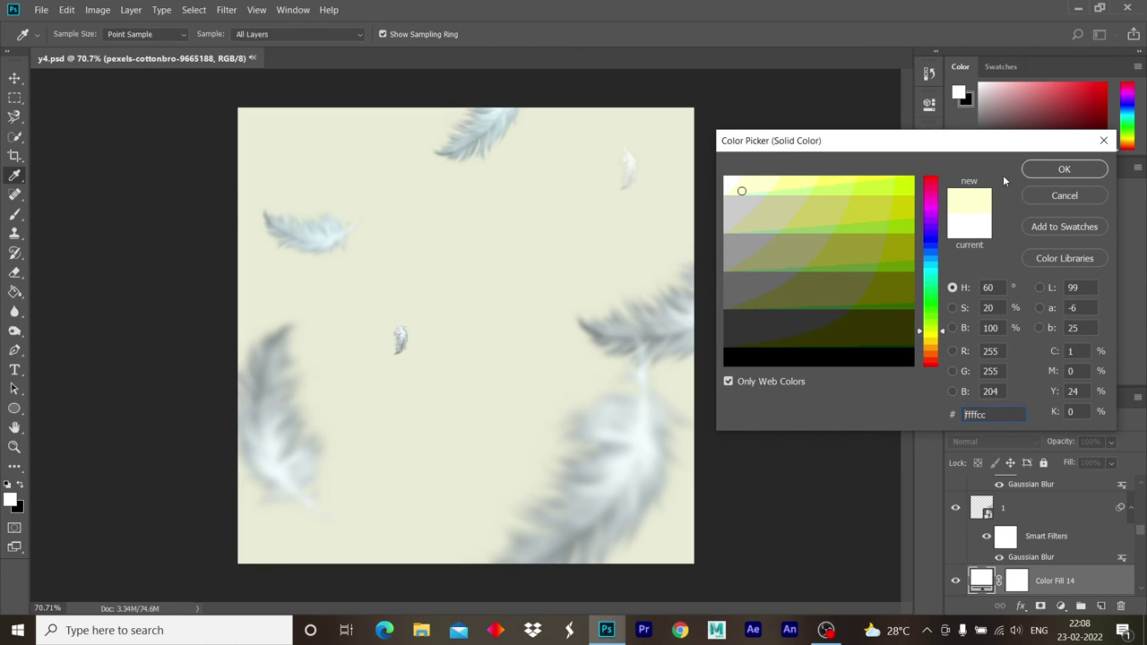
key("Return")
- Invert the yellow fill's mask and faintly paint the tint across the lower field
key("b")
left_click(1016, 580)
key("ctrl+i")
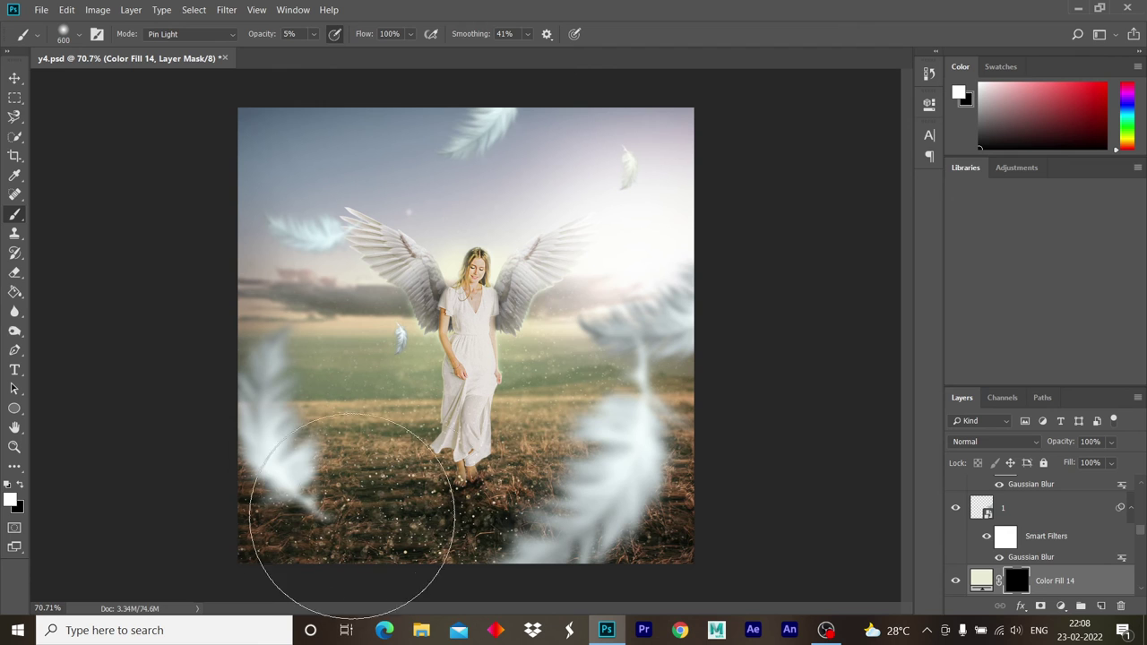
mouse_move(352, 516)
left_mouse_down()
mouse_move(345, 499)
mouse_move(576, 542)
mouse_move(688, 489)
left_mouse_up()
mouse_move(436, 488)
left_mouse_down()
mouse_move(269, 473)
mouse_move(422, 558)
mouse_move(167, 468)
mouse_move(516, 521)
left_mouse_up()
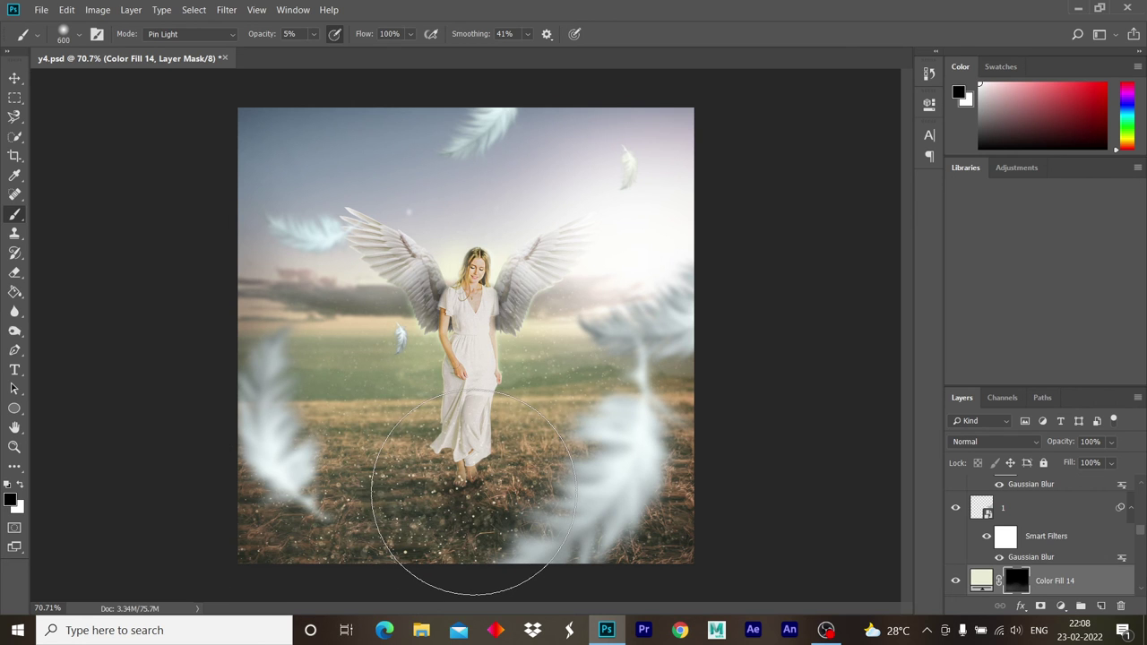
left_click(574, 479, "alt")
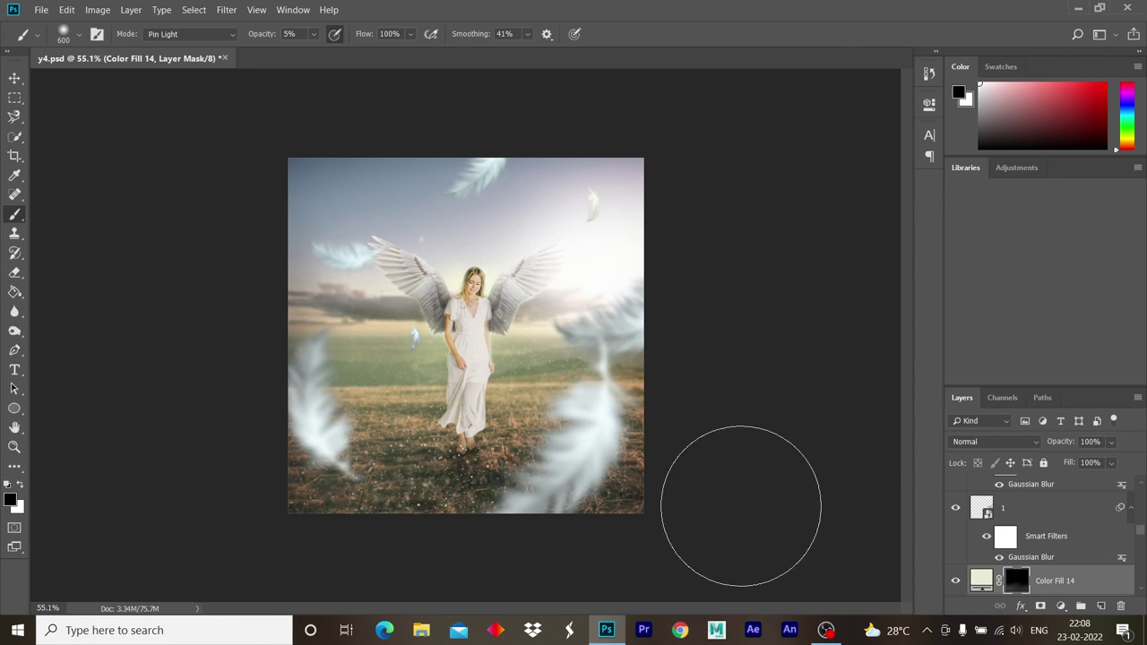
left_click(1028, 514, "shift")
- Convert the selected layers into a single smart object for Camera Raw filtering
right_click(1030, 514)
left_click(951, 188)
left_click(226, 8)
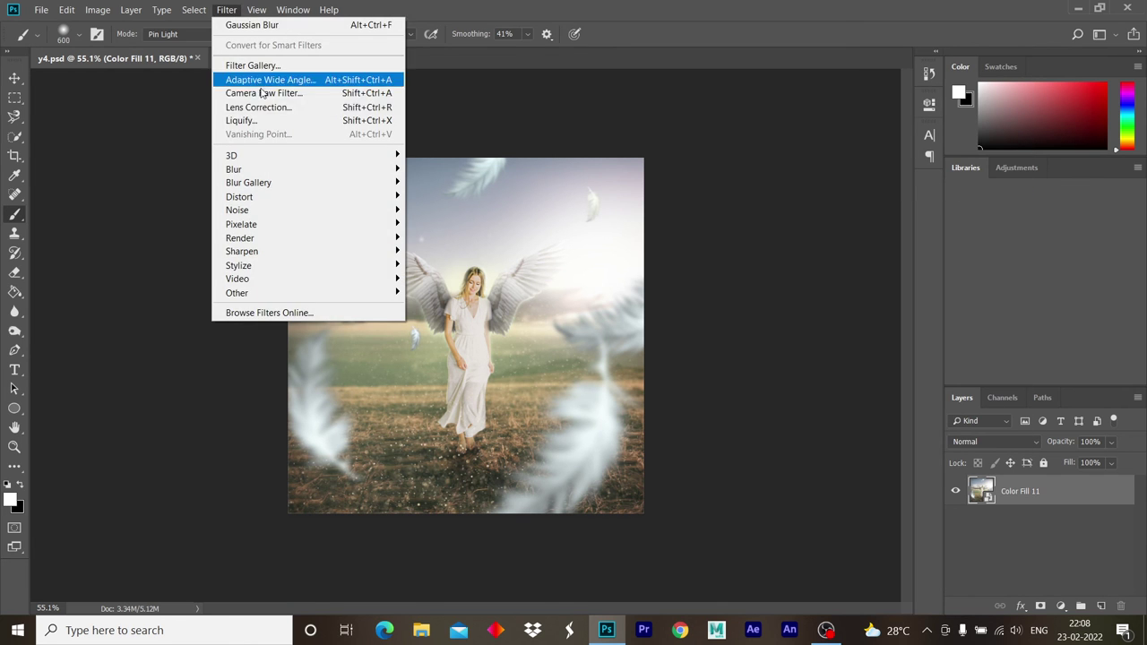
left_click(260, 94)
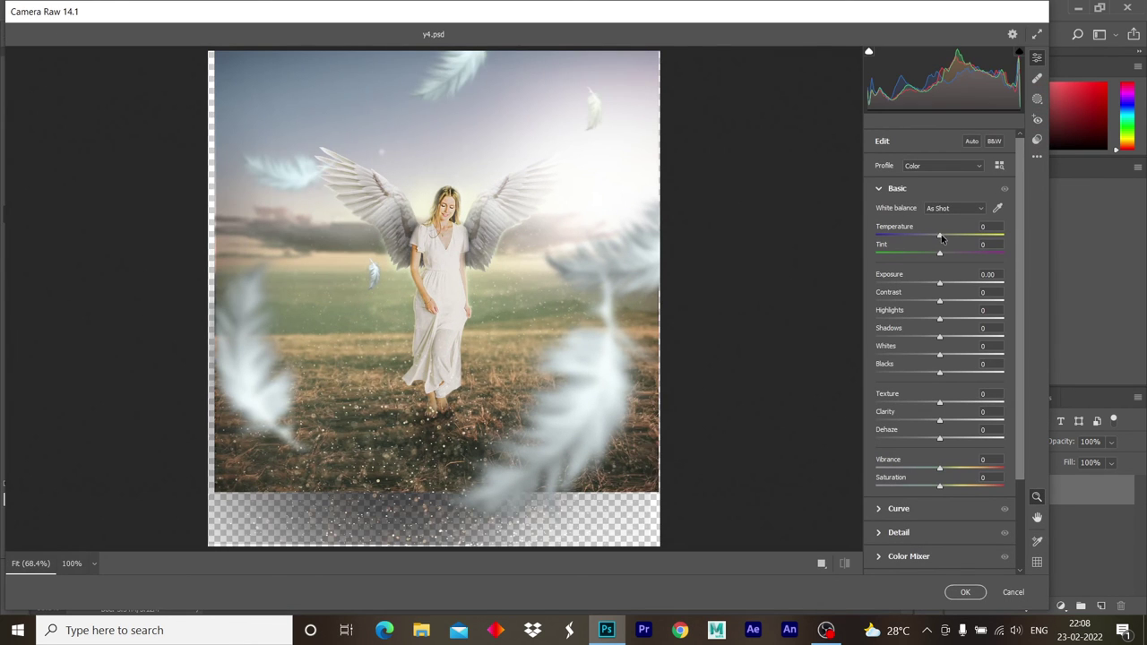
- In Camera Raw, lower exposure, raise contrast and clarity, and review color grading
mouse_move(939, 284)
left_mouse_down()
mouse_move(957, 303)
mouse_move(932, 285)
mouse_move(945, 320)
mouse_move(896, 335)
mouse_move(935, 338)
mouse_move(951, 357)
left_mouse_up()
mouse_move(940, 421)
left_mouse_down()
mouse_move(961, 421)
mouse_move(945, 406)
left_mouse_up()
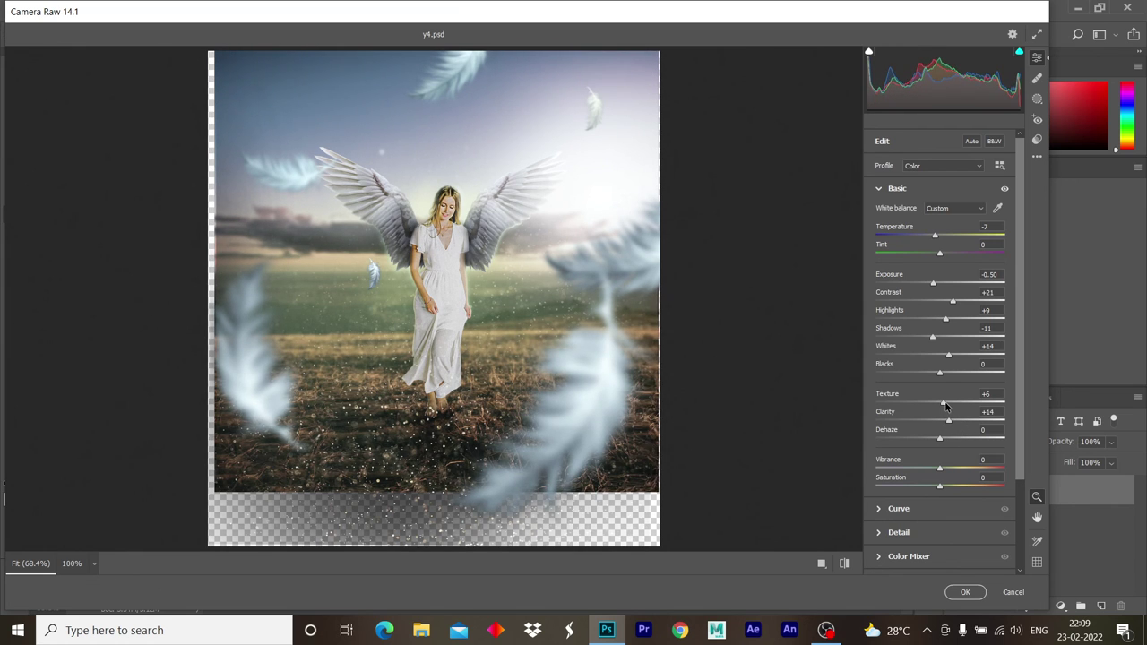
scroll(932, 491, "down", 5)
left_click(891, 494)
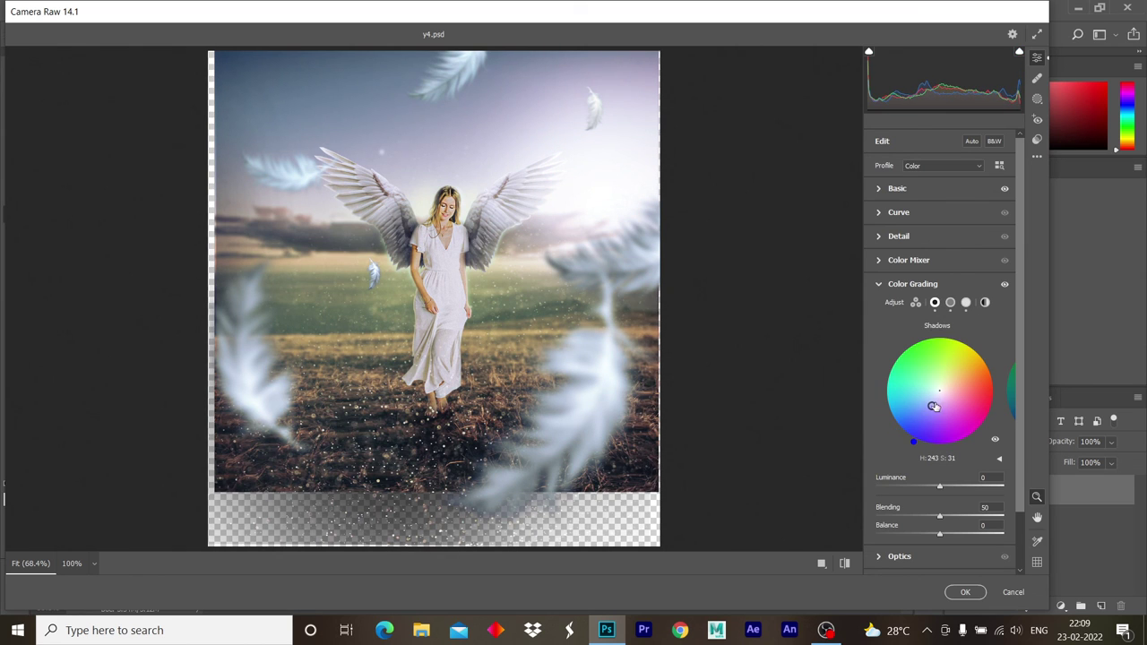
scroll(959, 442, "down", 2)
- Add a slight vignette, raise texture slightly, and apply the Camera Raw Filter
left_click(900, 538)
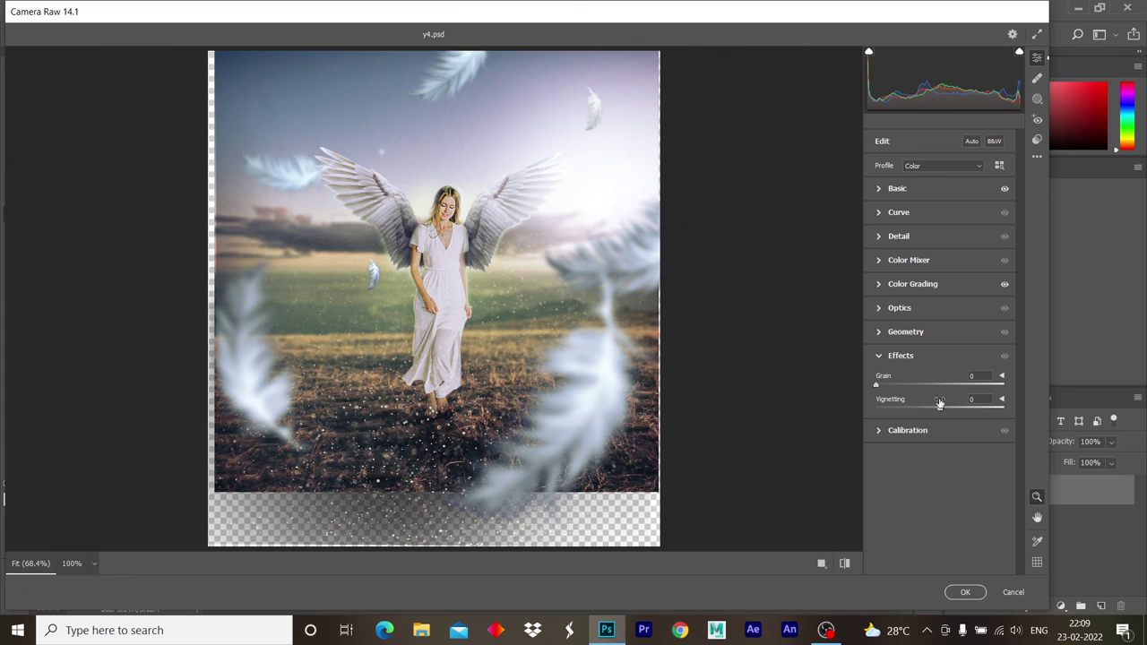
left_click_drag(939, 405, 931, 408)
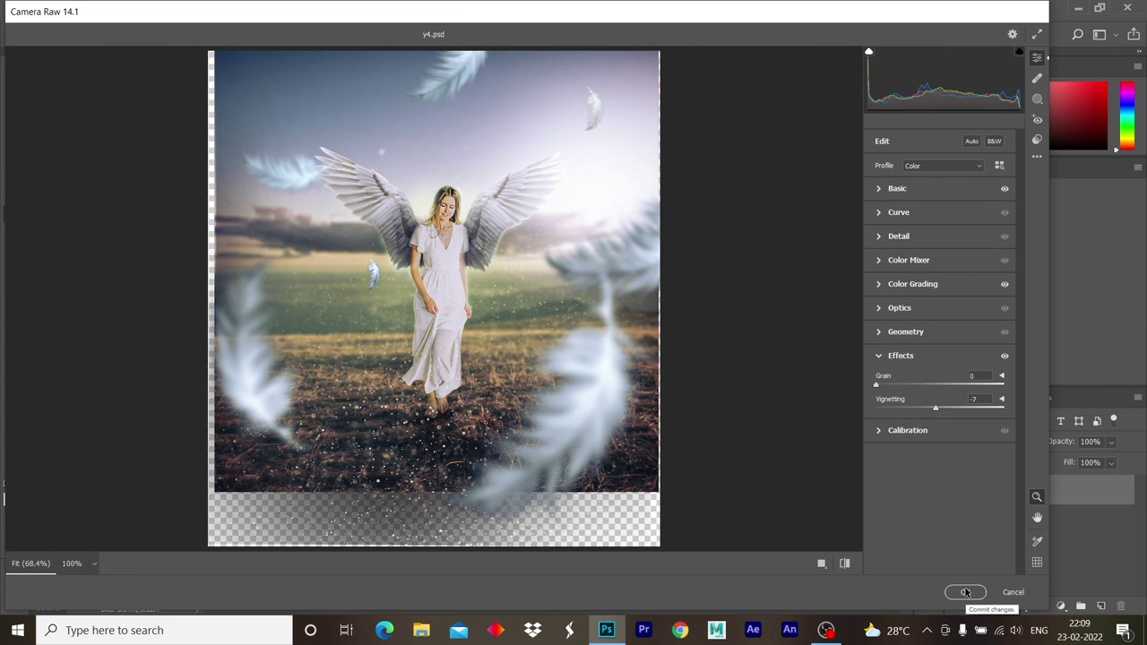
left_click(878, 188)
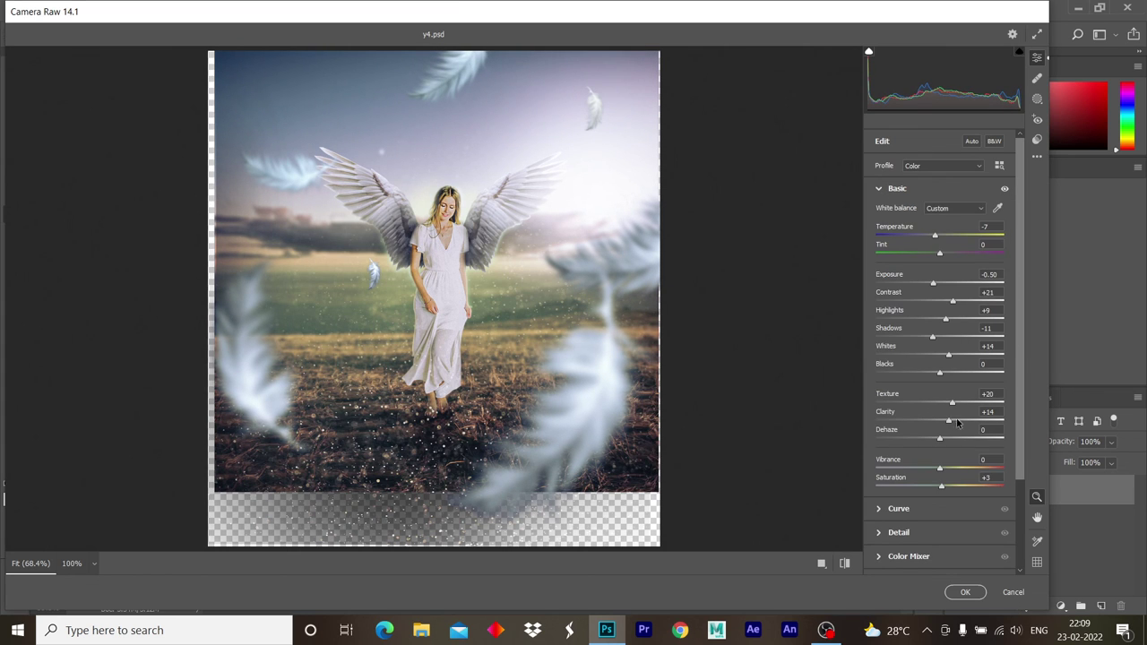
left_click_drag(946, 402, 947, 402)
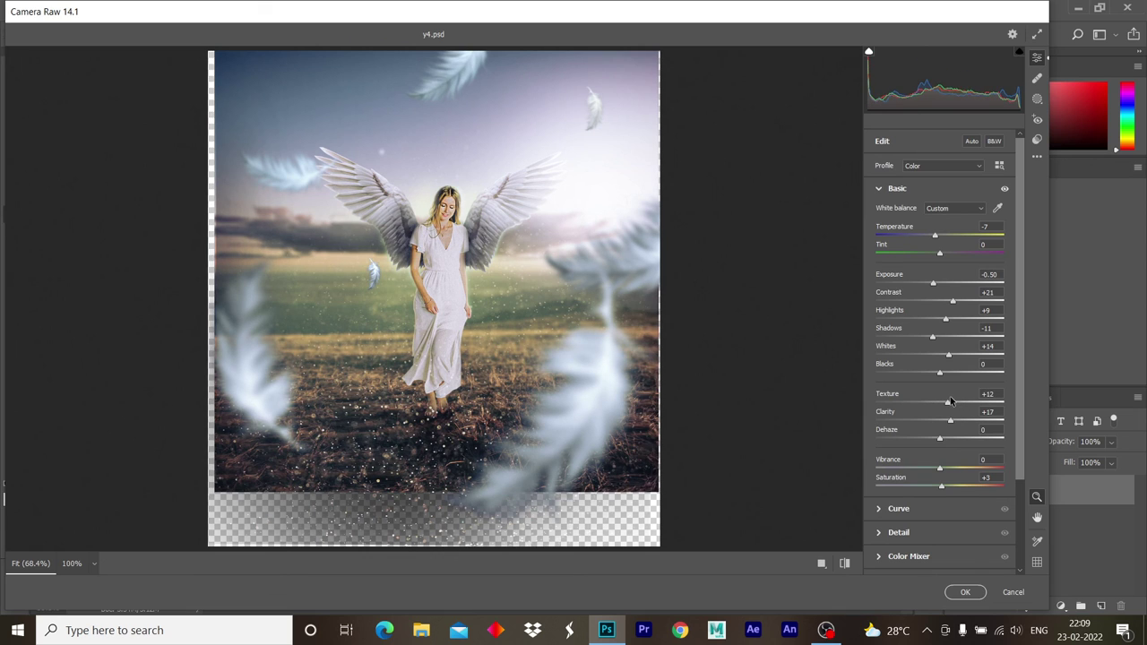
left_click(898, 532)
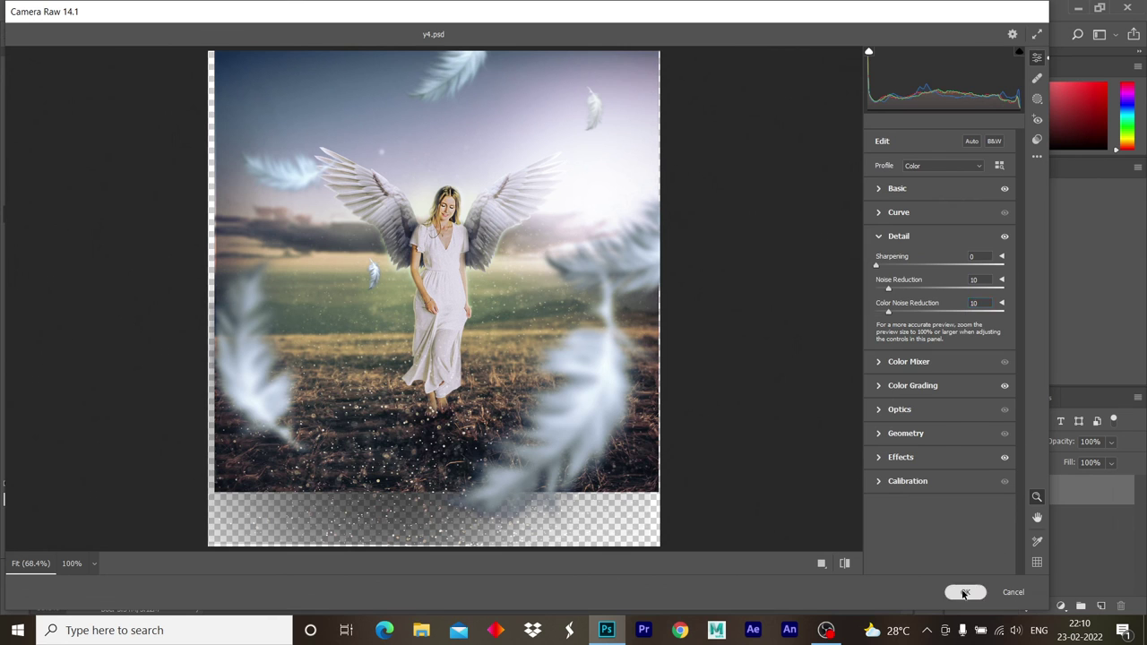
left_click(964, 593)
left_click_drag(563, 339, 572, 318)
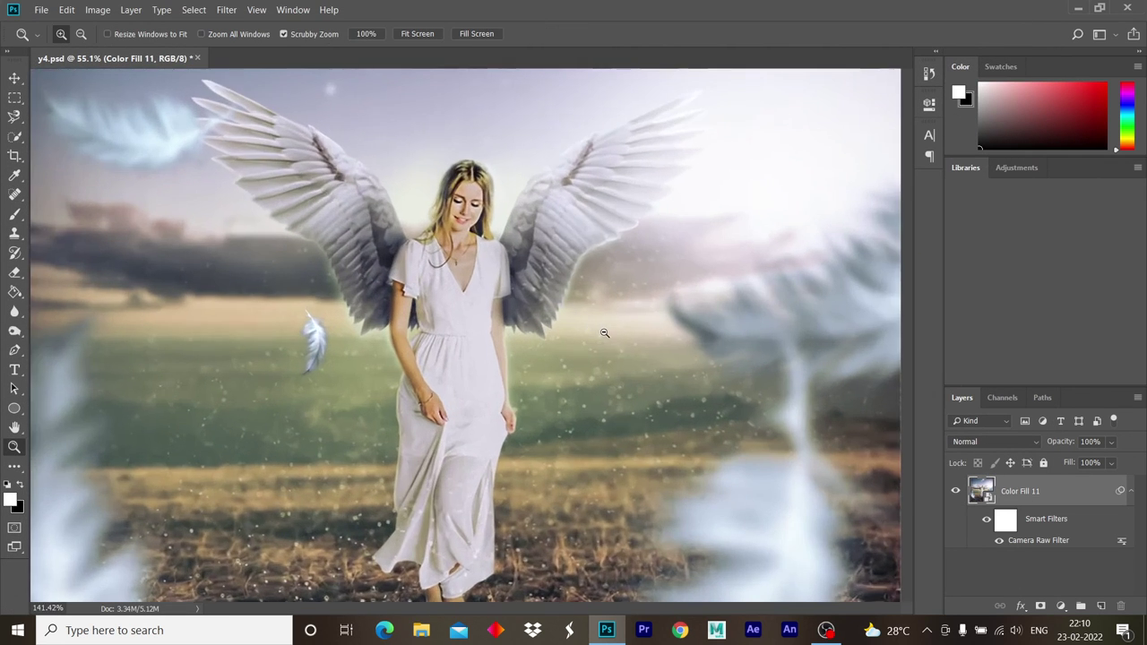